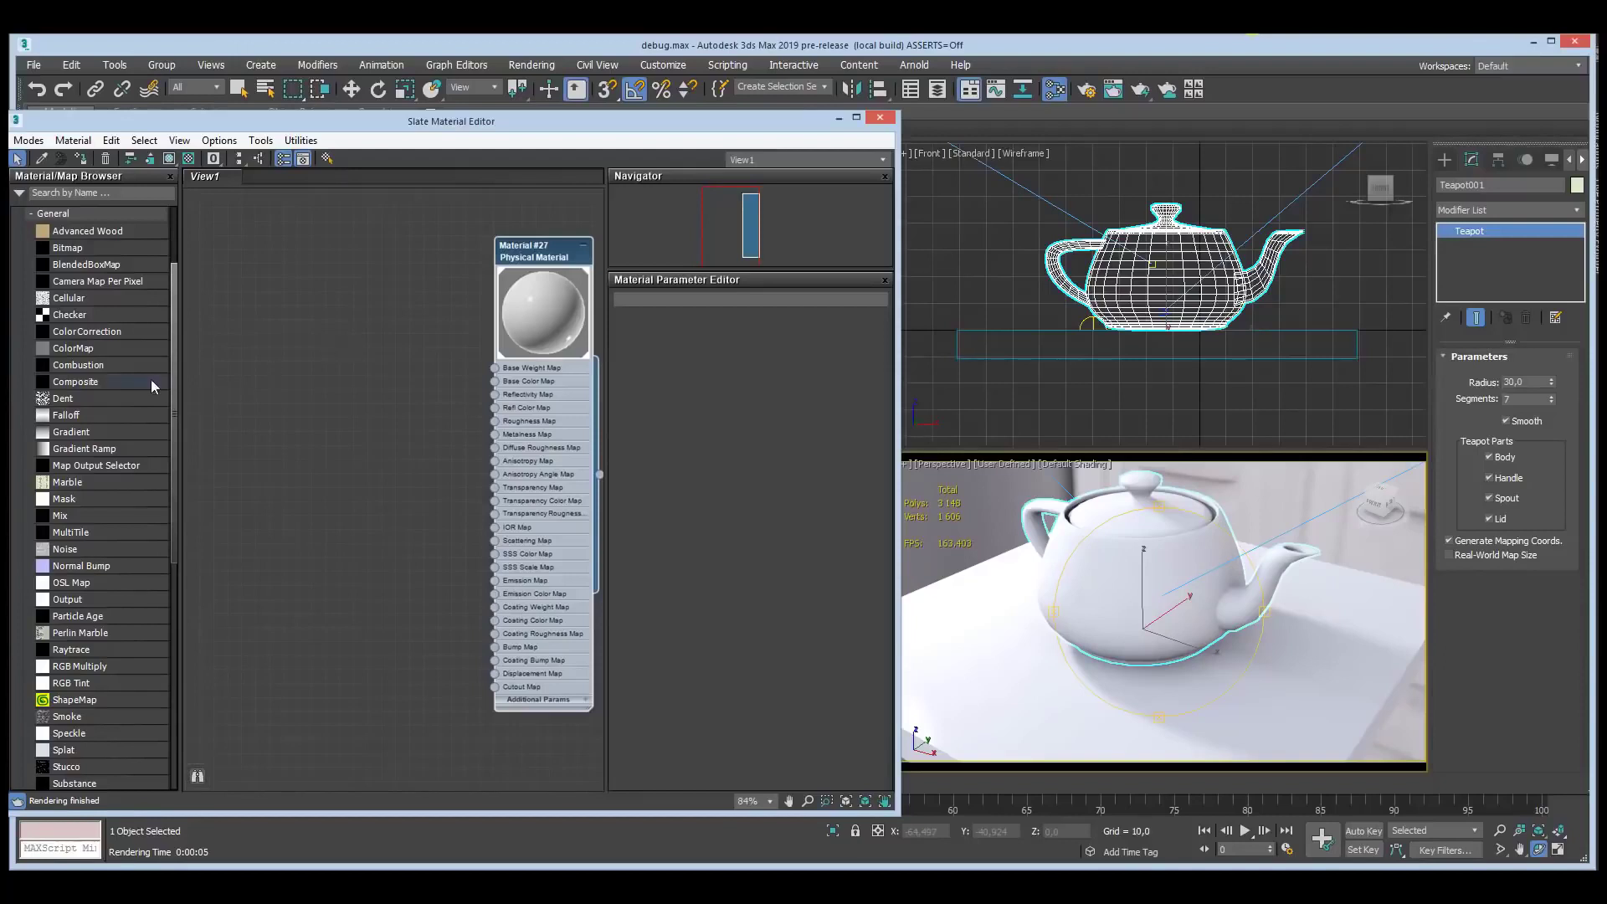
drag(173, 372, 171, 400)
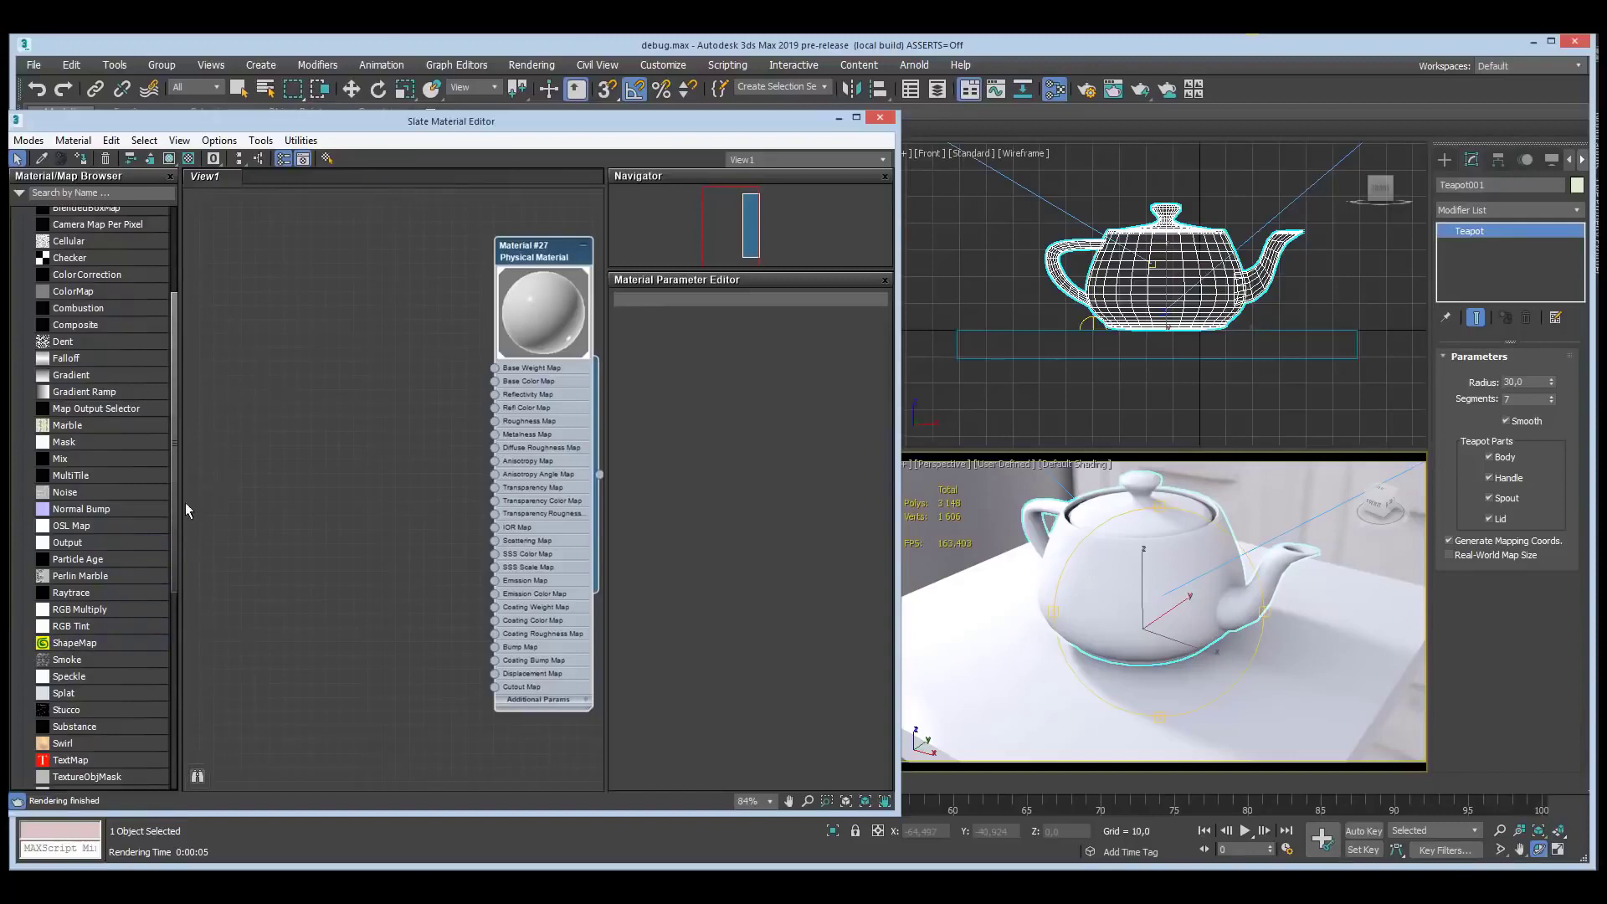
drag(172, 509, 172, 478)
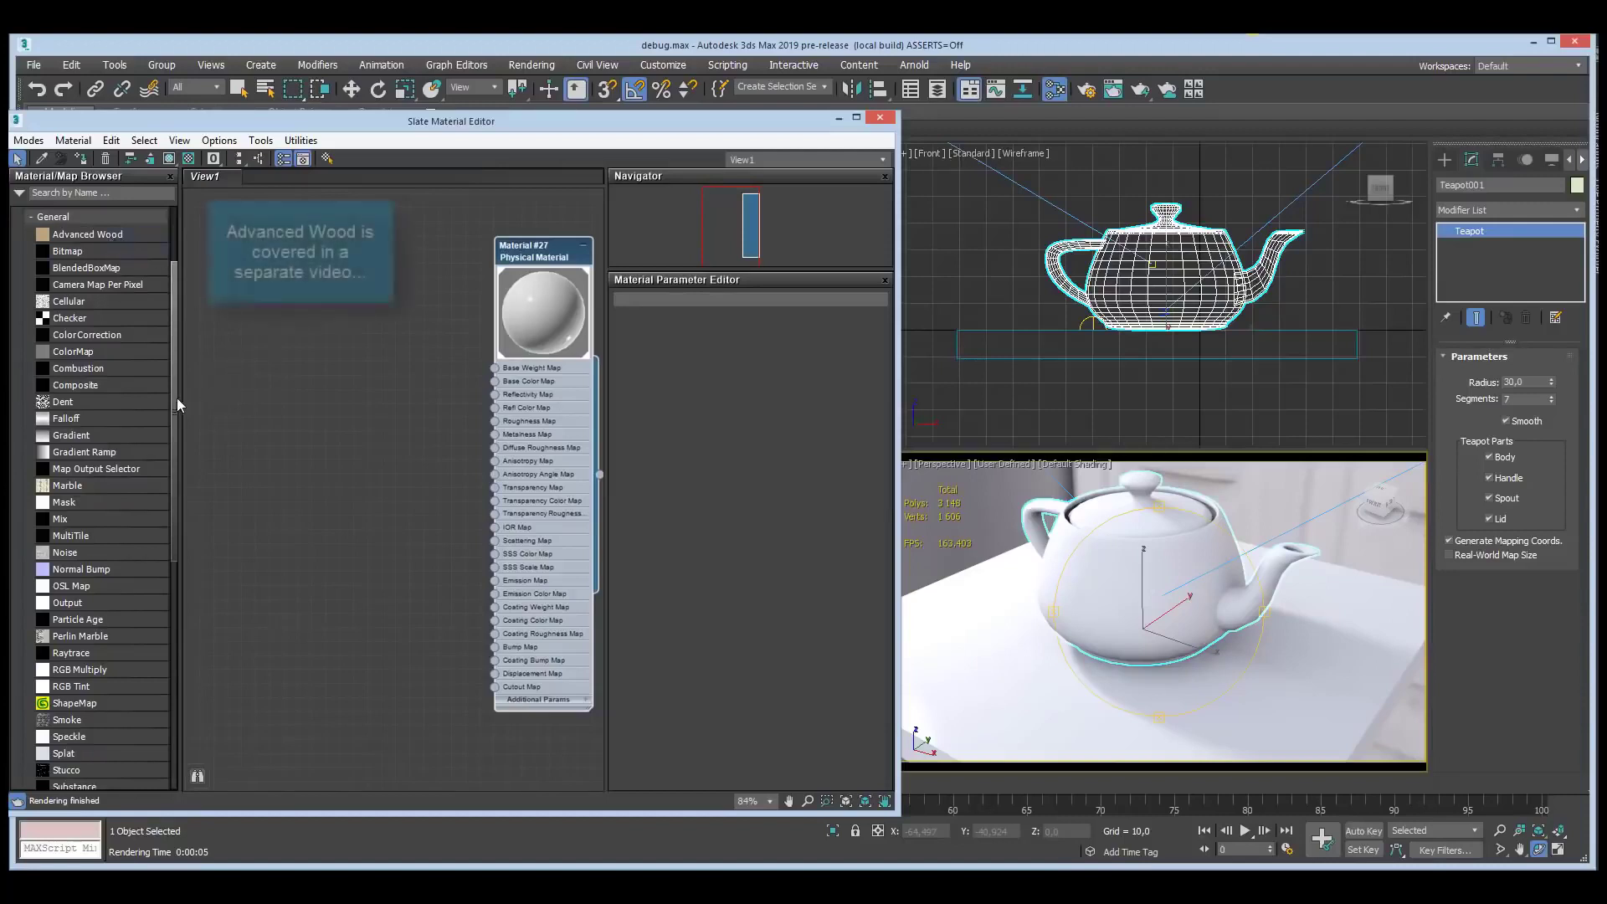
drag(174, 409, 177, 479)
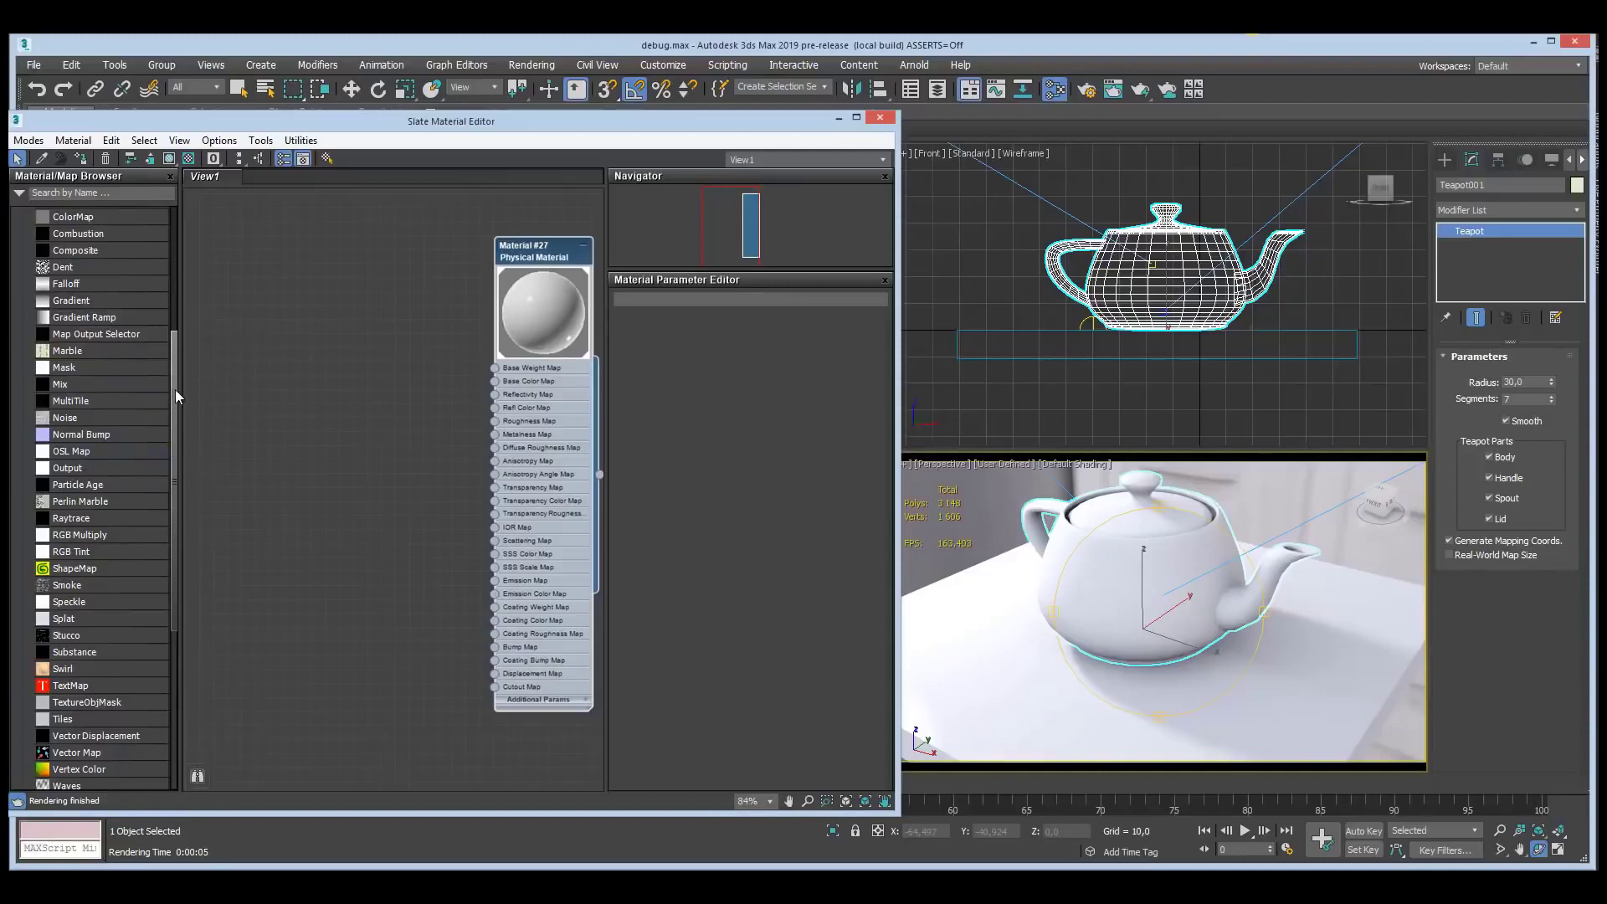
drag(174, 389, 172, 306)
- Collapse the General maps group and expand the OSL maps list, then orbit around the teapot
click(78, 243)
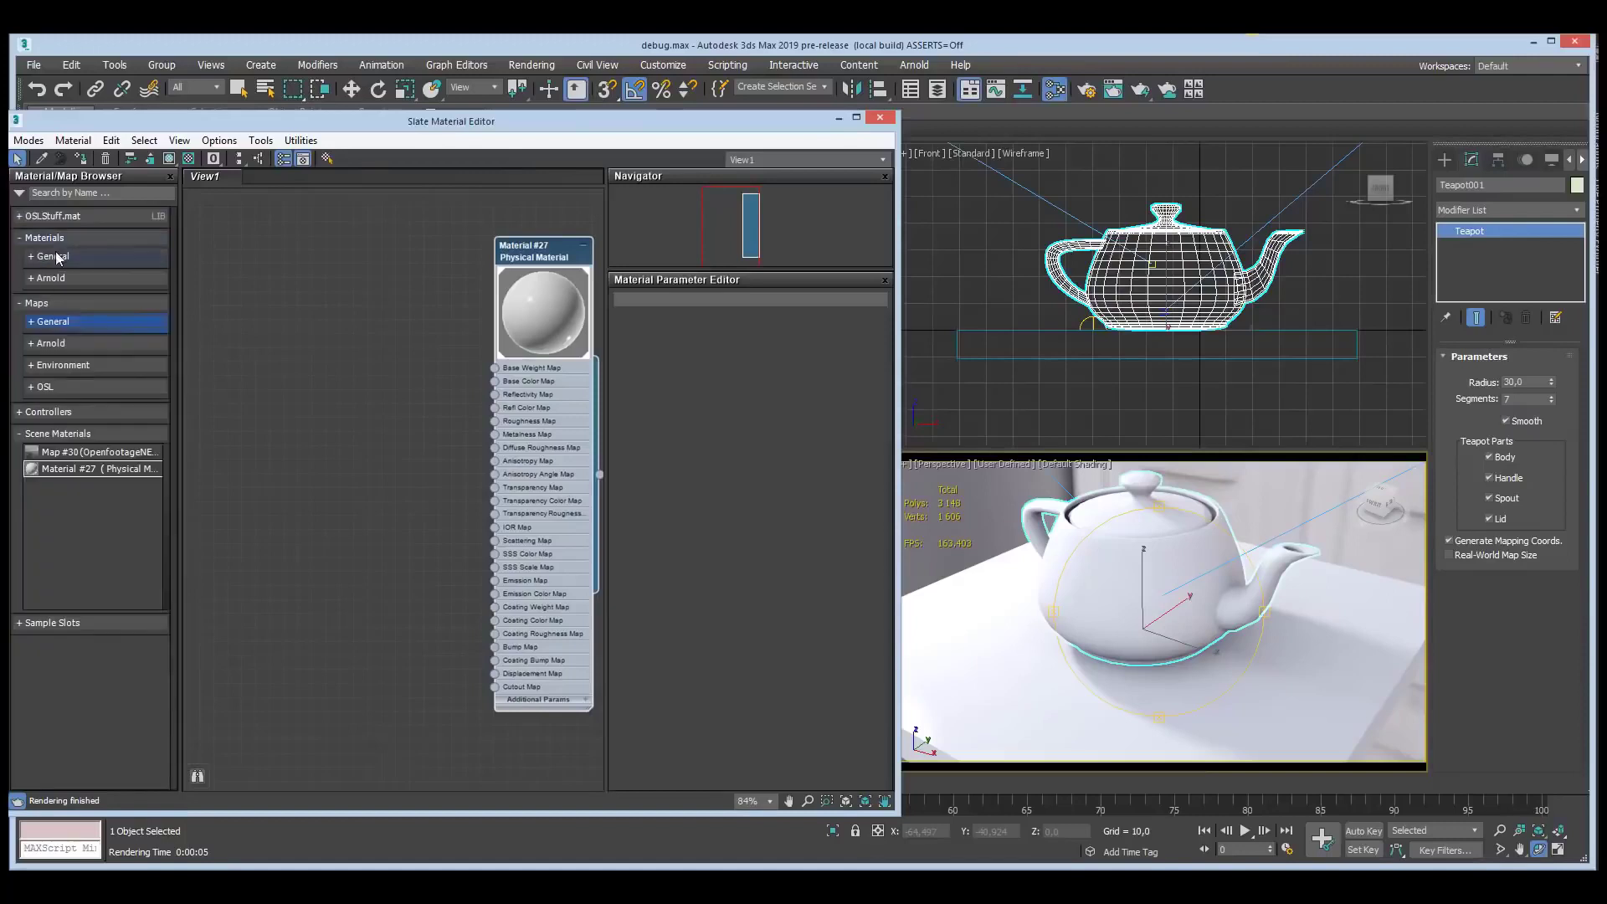
click(42, 387)
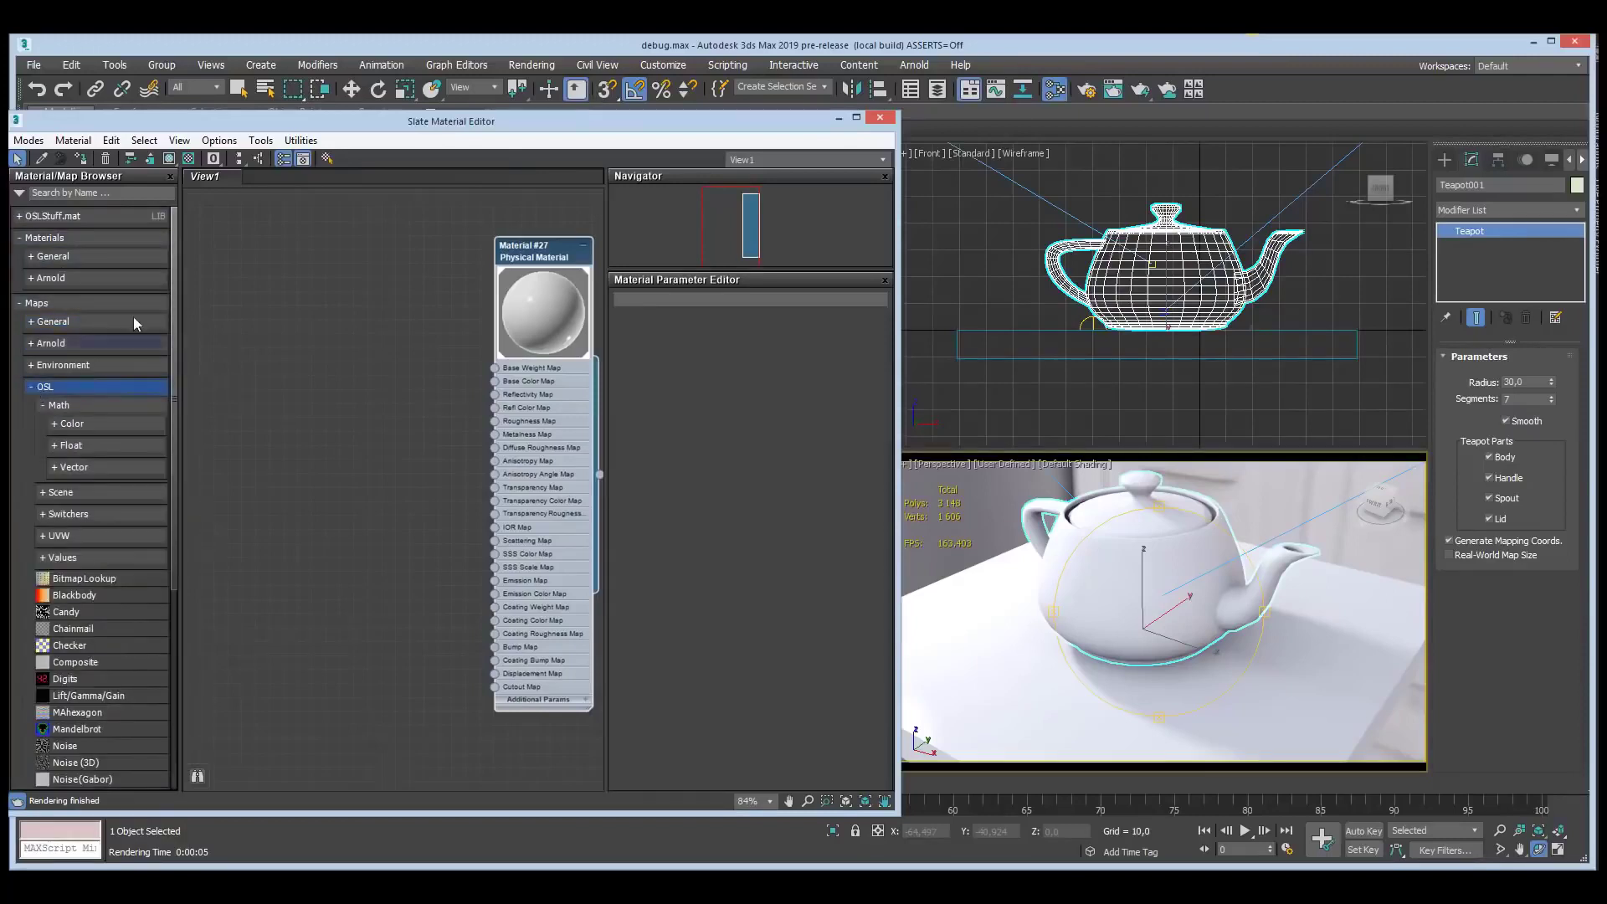
drag(171, 274, 175, 390)
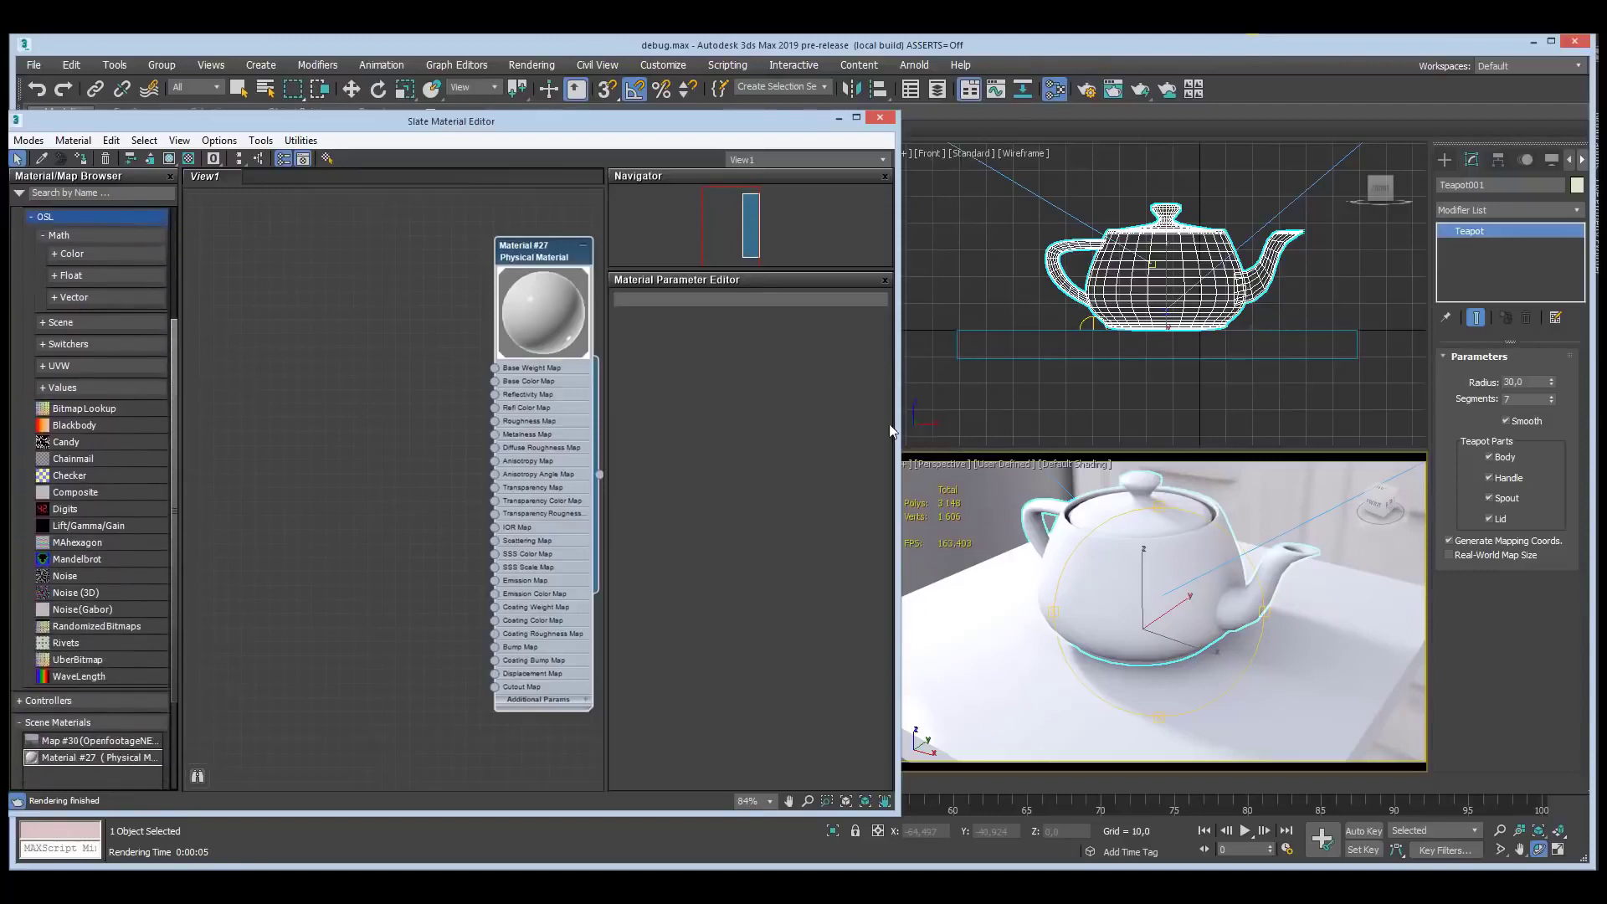
mouse_move(1075, 522)
mouse_down()
mouse_move(1122, 567)
mouse_move(1096, 570)
mouse_move(1119, 540)
mouse_move(1116, 559)
mouse_up()
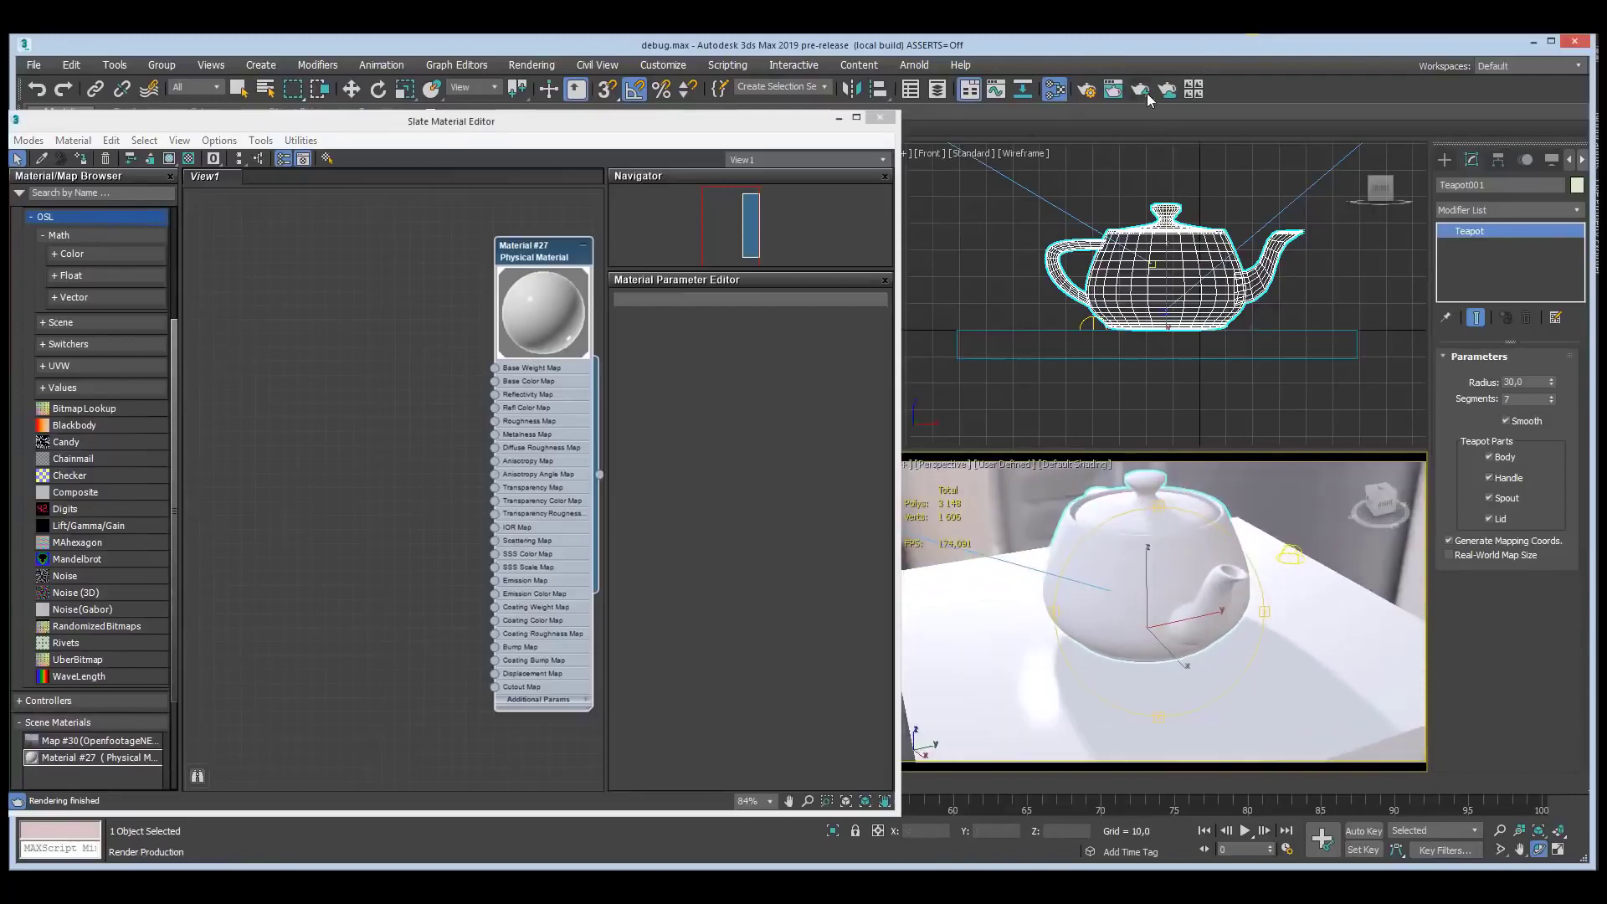
- Start an ActiveShade render of the teapot and add an OSL Checker node (Map #77) to View1
drag(1147, 93, 1157, 182)
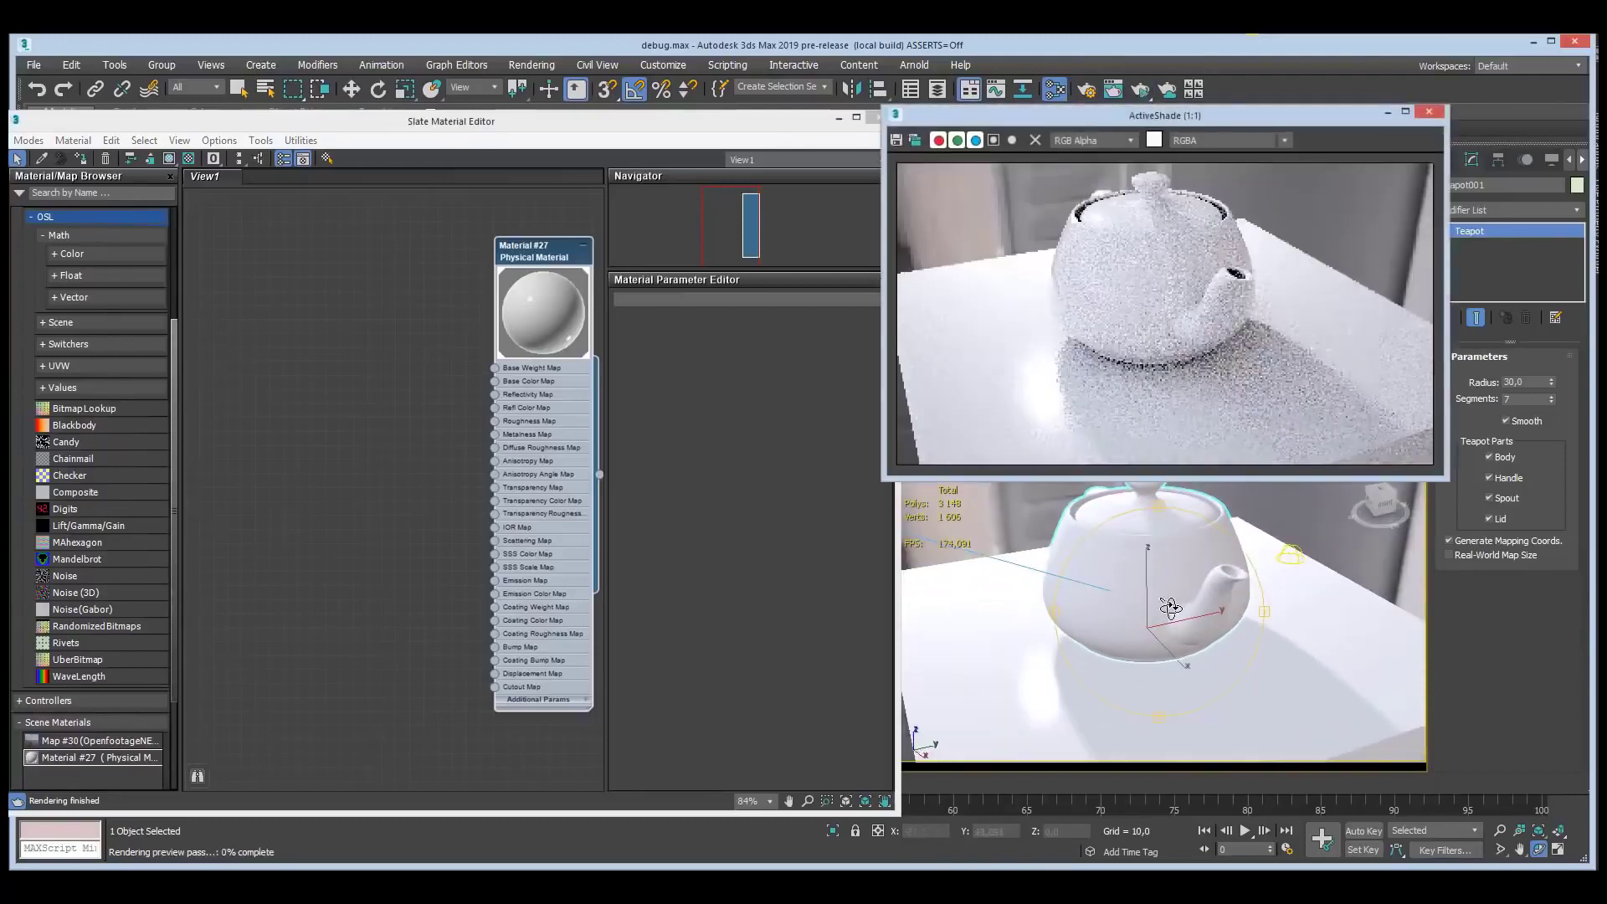
drag(1176, 592, 1225, 575)
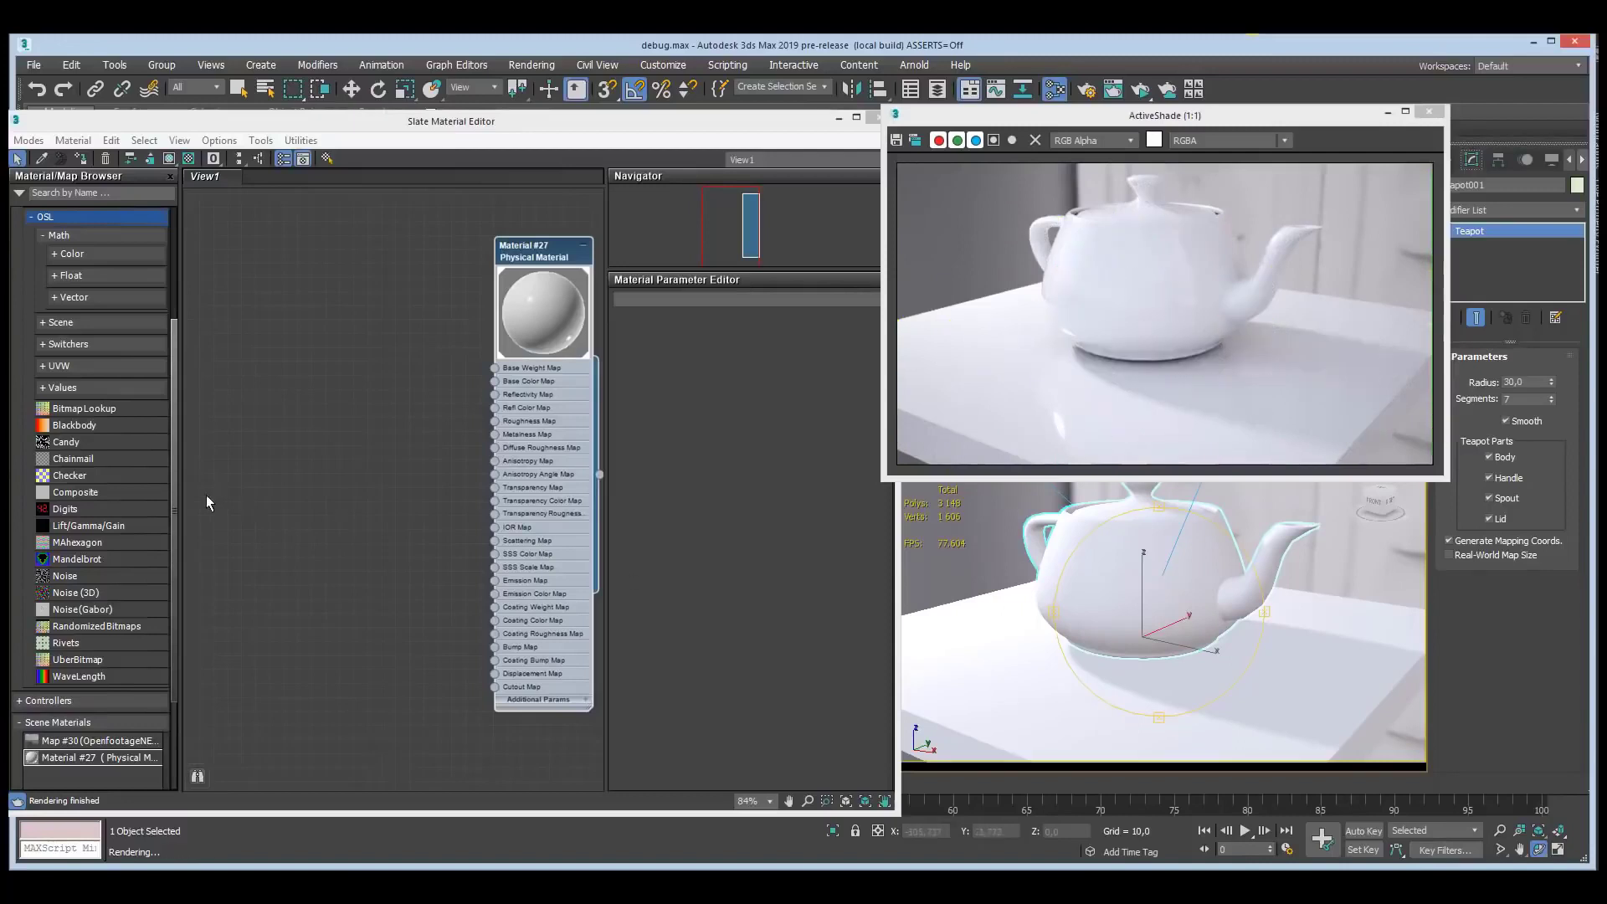
drag(47, 475, 344, 347)
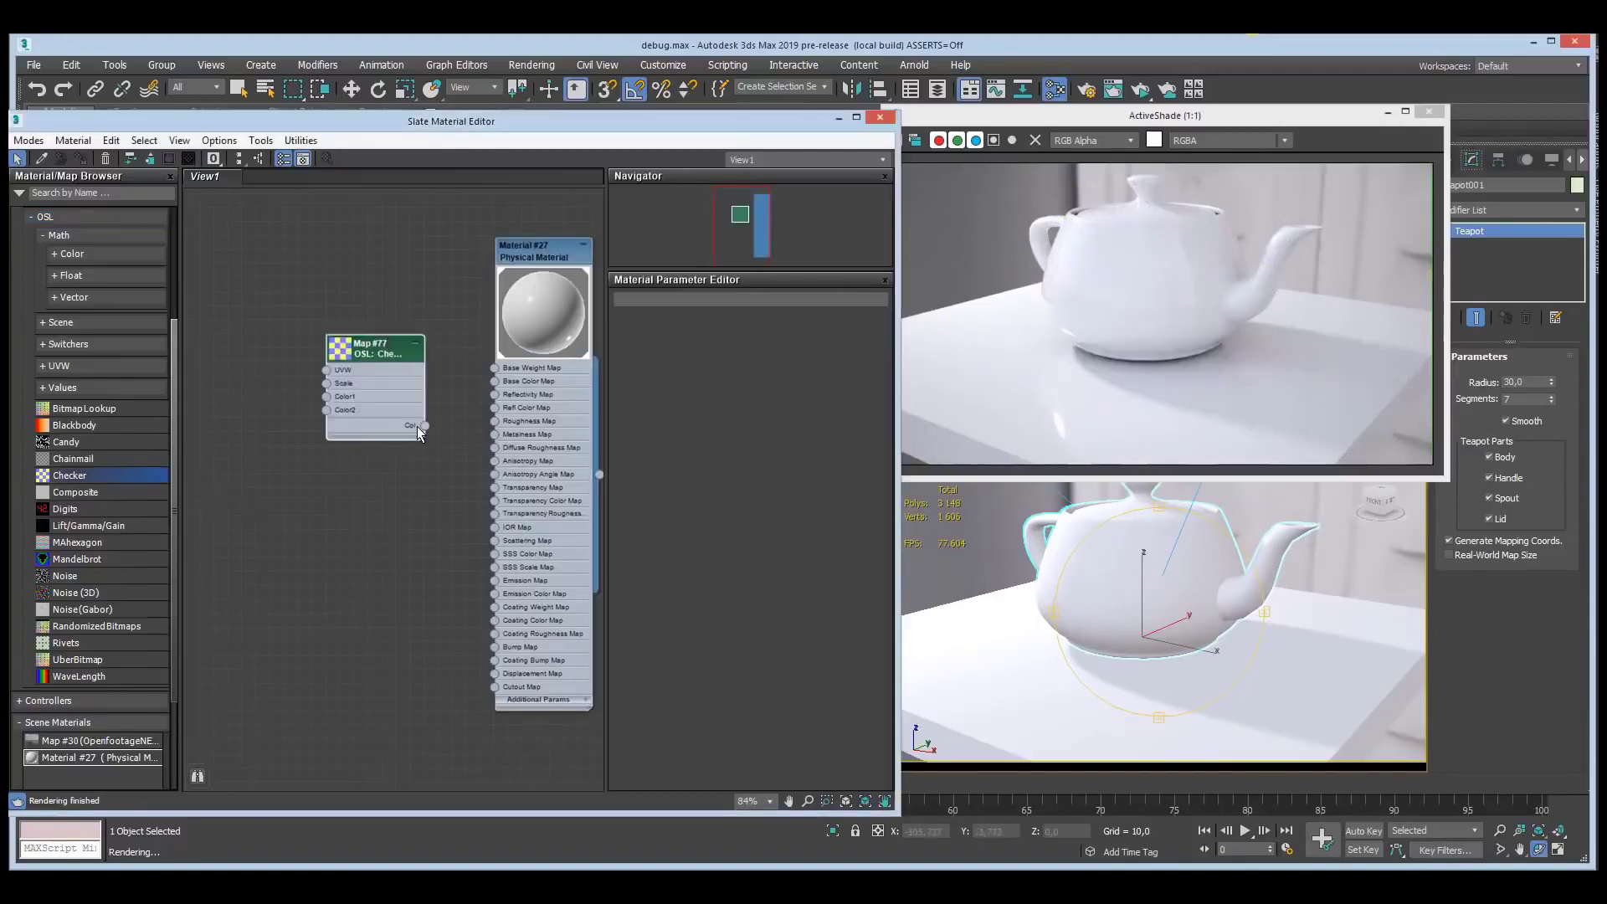
- Connect the Checker's Col output to Material #27's Base Color Map and show its parameters
drag(496, 380, 495, 381)
drag(384, 354, 384, 312)
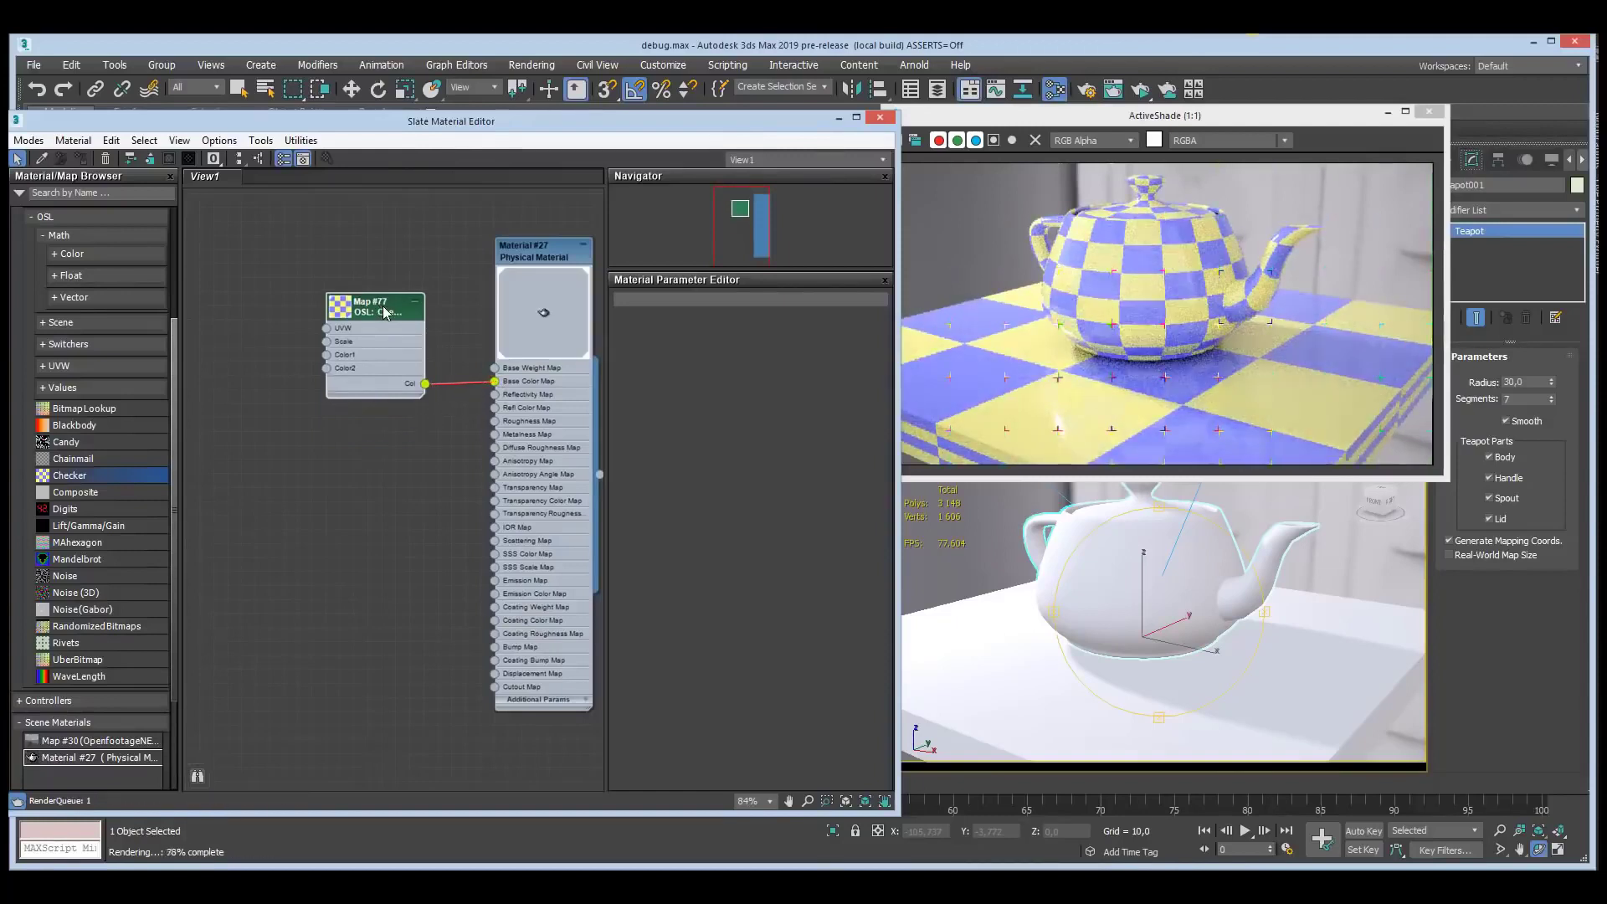
double_click(384, 312)
- Change the Checker's Color1 from yellow to salmon pink, then add an OSL Mandelbrot node
click(761, 430)
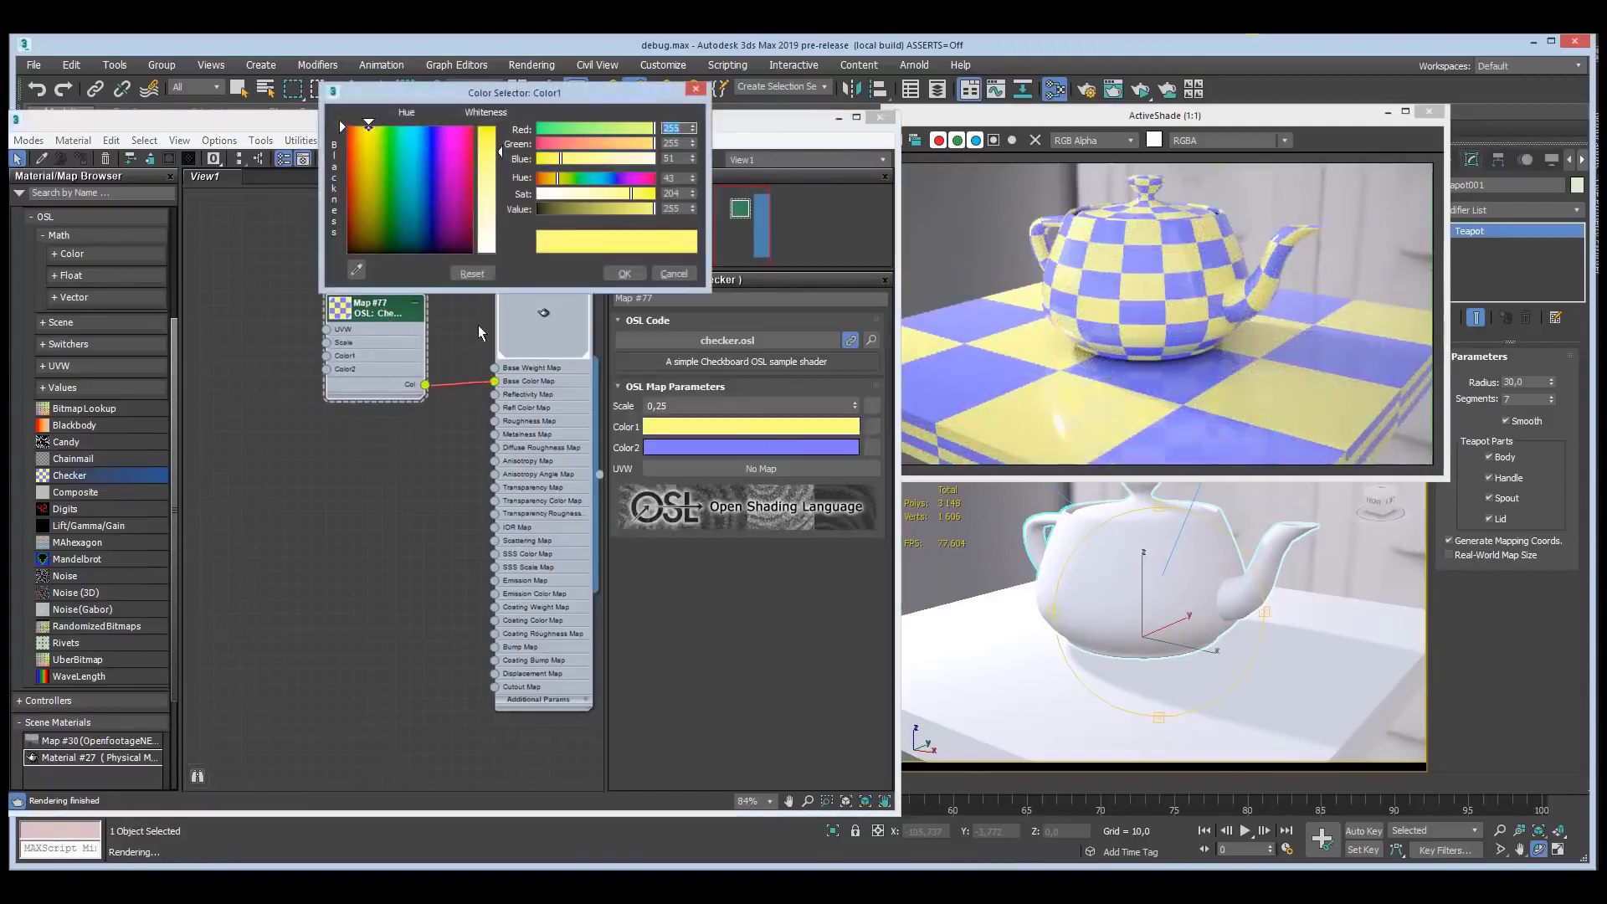
mouse_move(557, 178)
mouse_down()
mouse_move(609, 186)
mouse_move(537, 183)
mouse_up()
click(626, 273)
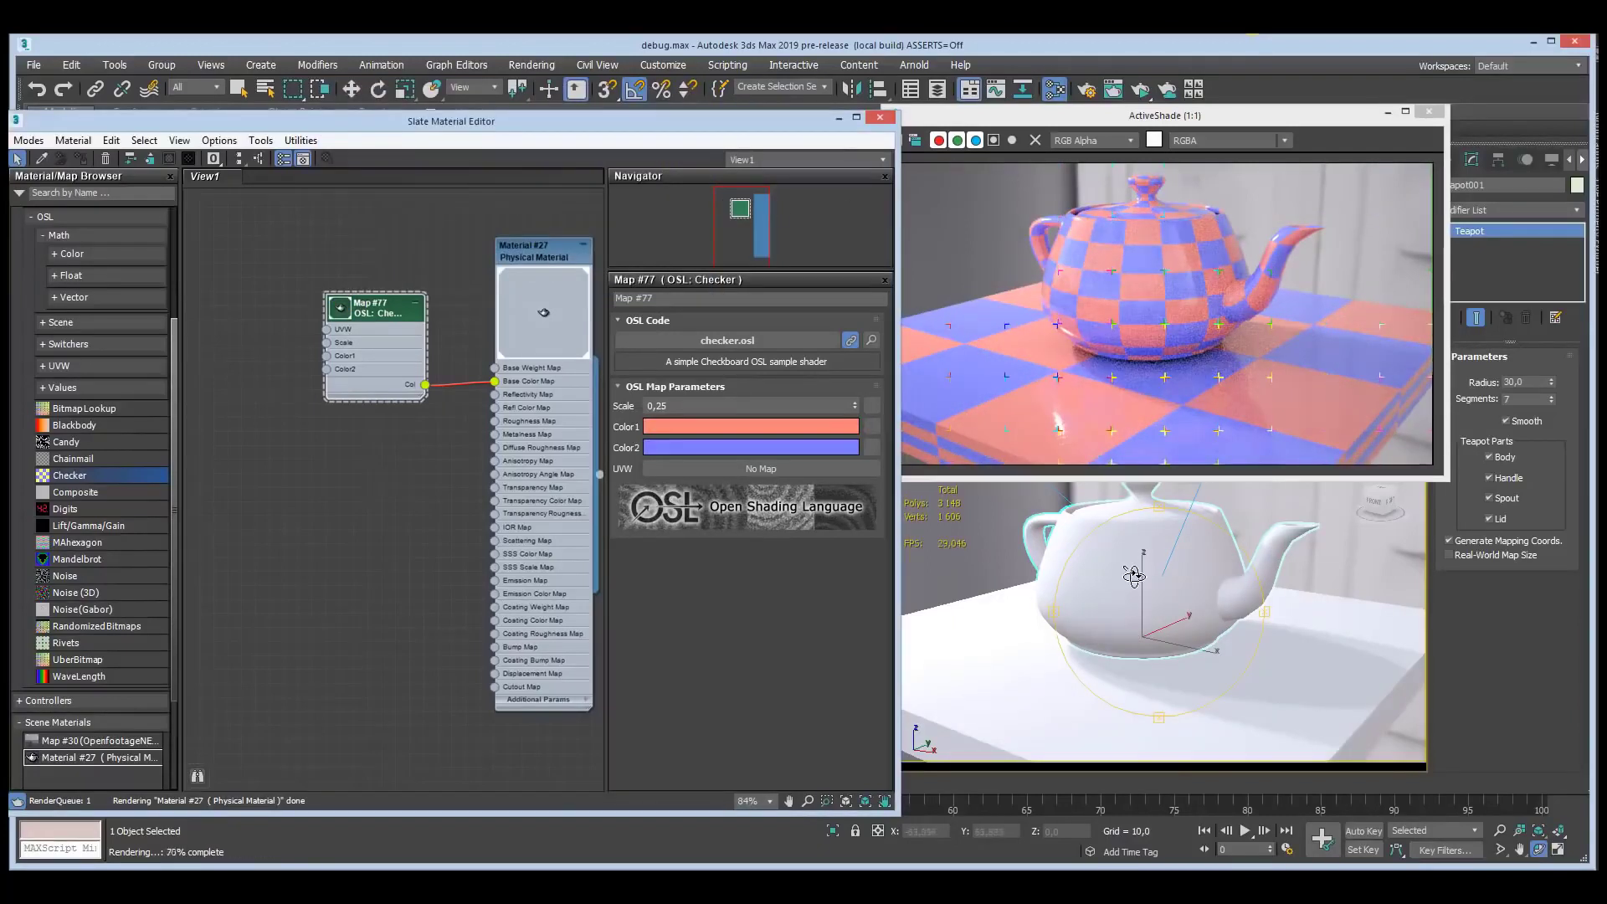
alt+middle_drag(1134, 577, 1168, 606)
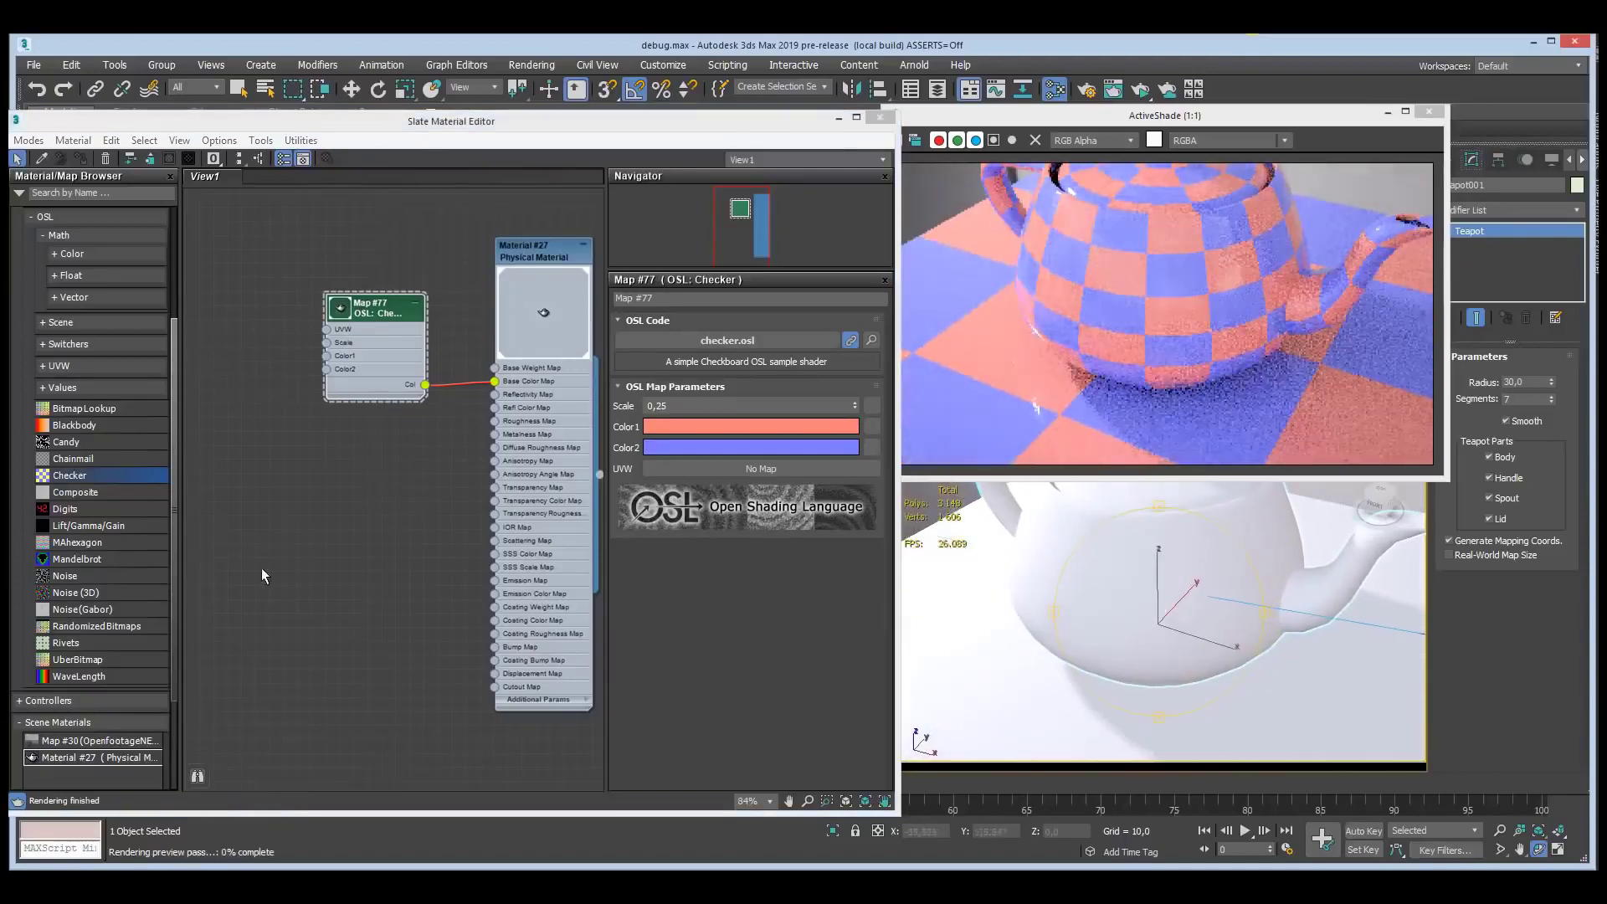
drag(60, 559, 351, 469)
- Wire the Mandelbrot into the Base Color and place an OSL Rivets node at the graph's top-left
drag(398, 577, 495, 381)
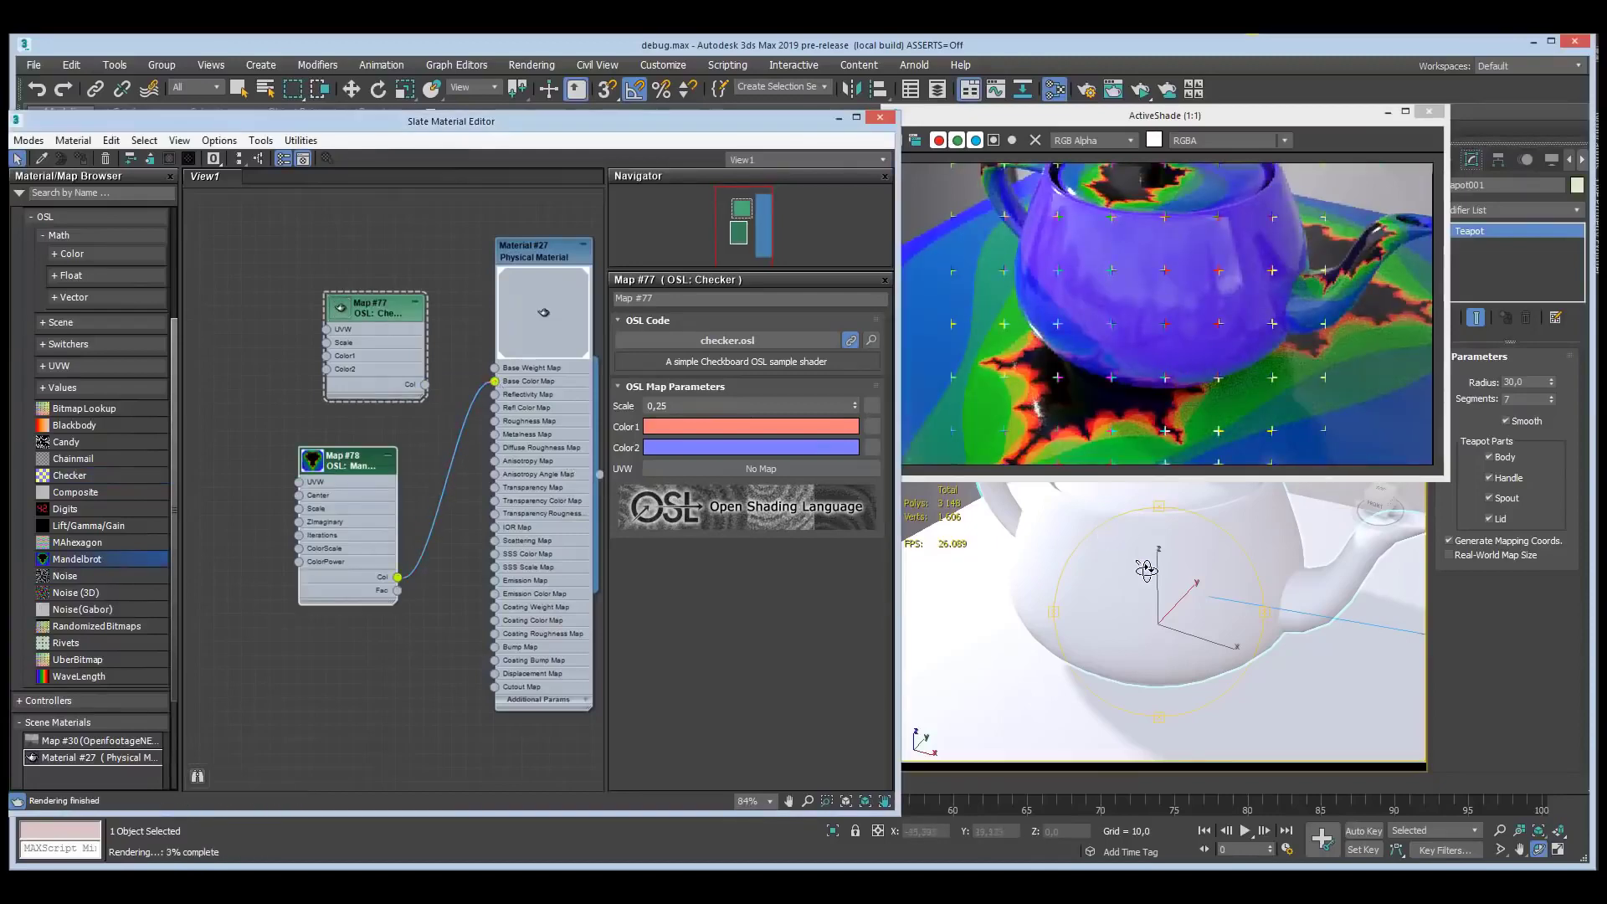
drag(1142, 574, 1105, 528)
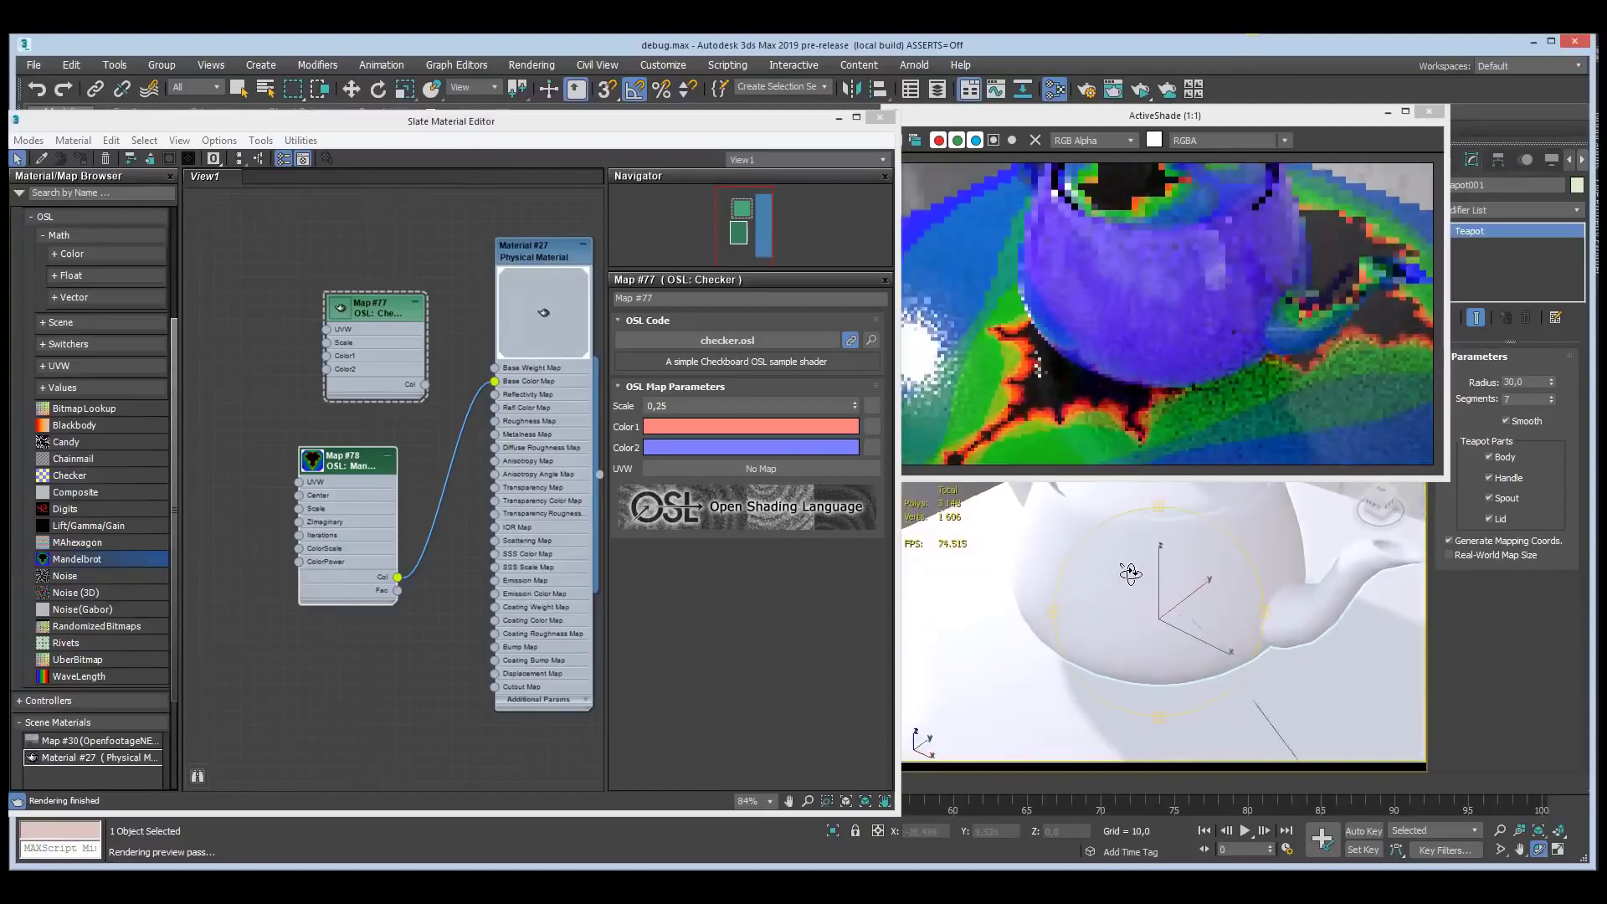
click(69, 643)
drag(188, 636, 235, 235)
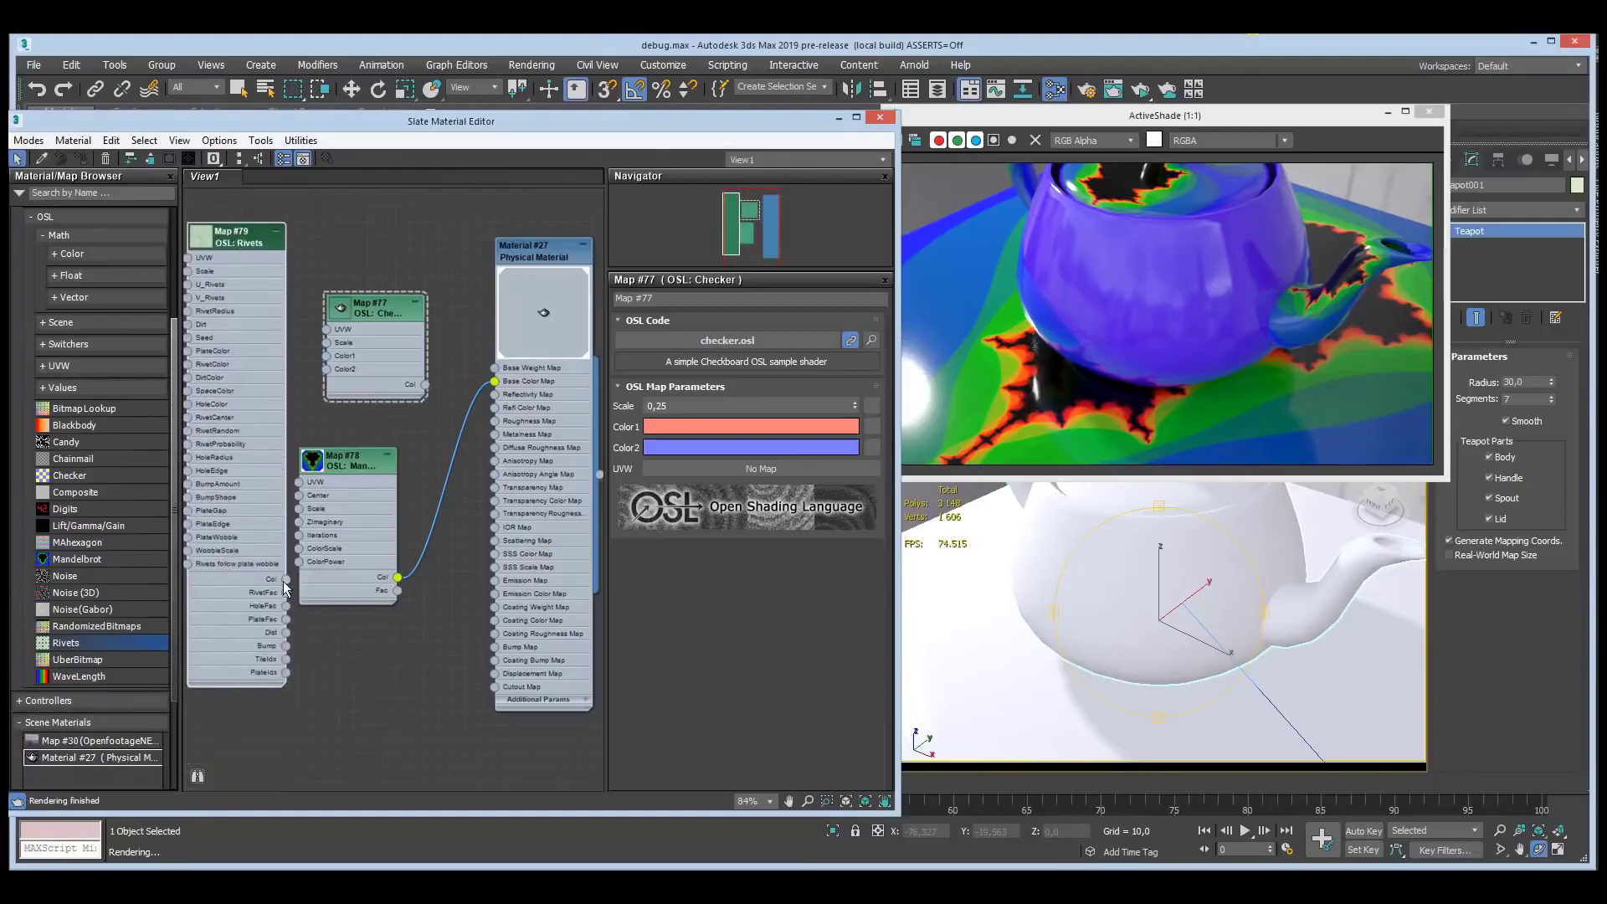
- Connect the Rivets node's Col output to Material #27's Base Color, replacing the Mandelbrot
drag(285, 579, 495, 384)
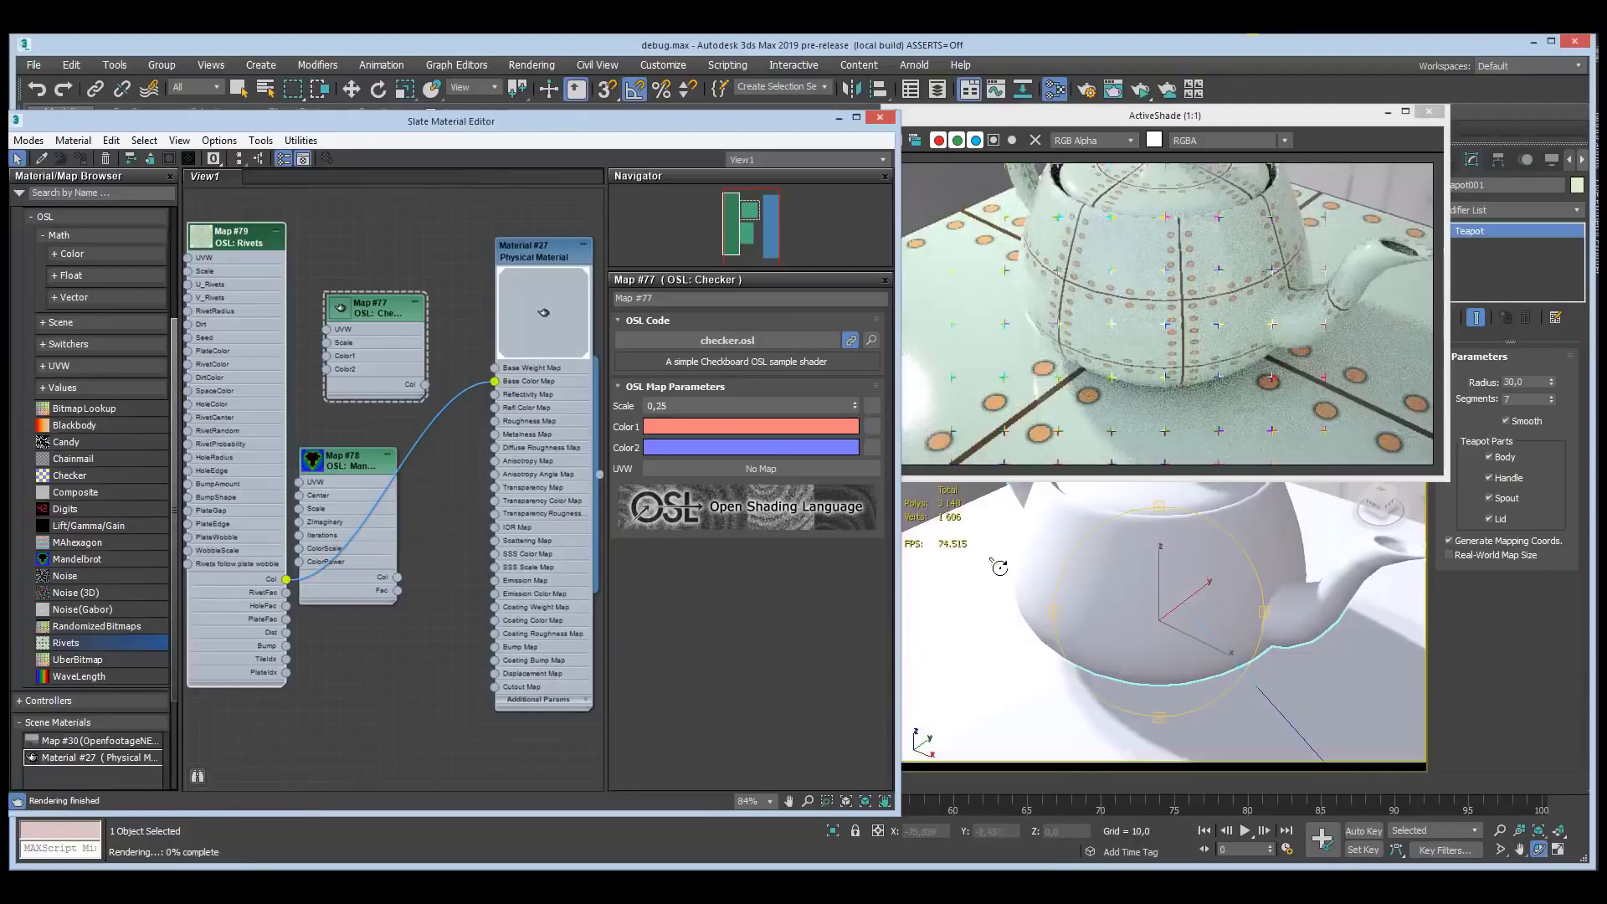
alt+middle_drag(1091, 611, 1099, 631)
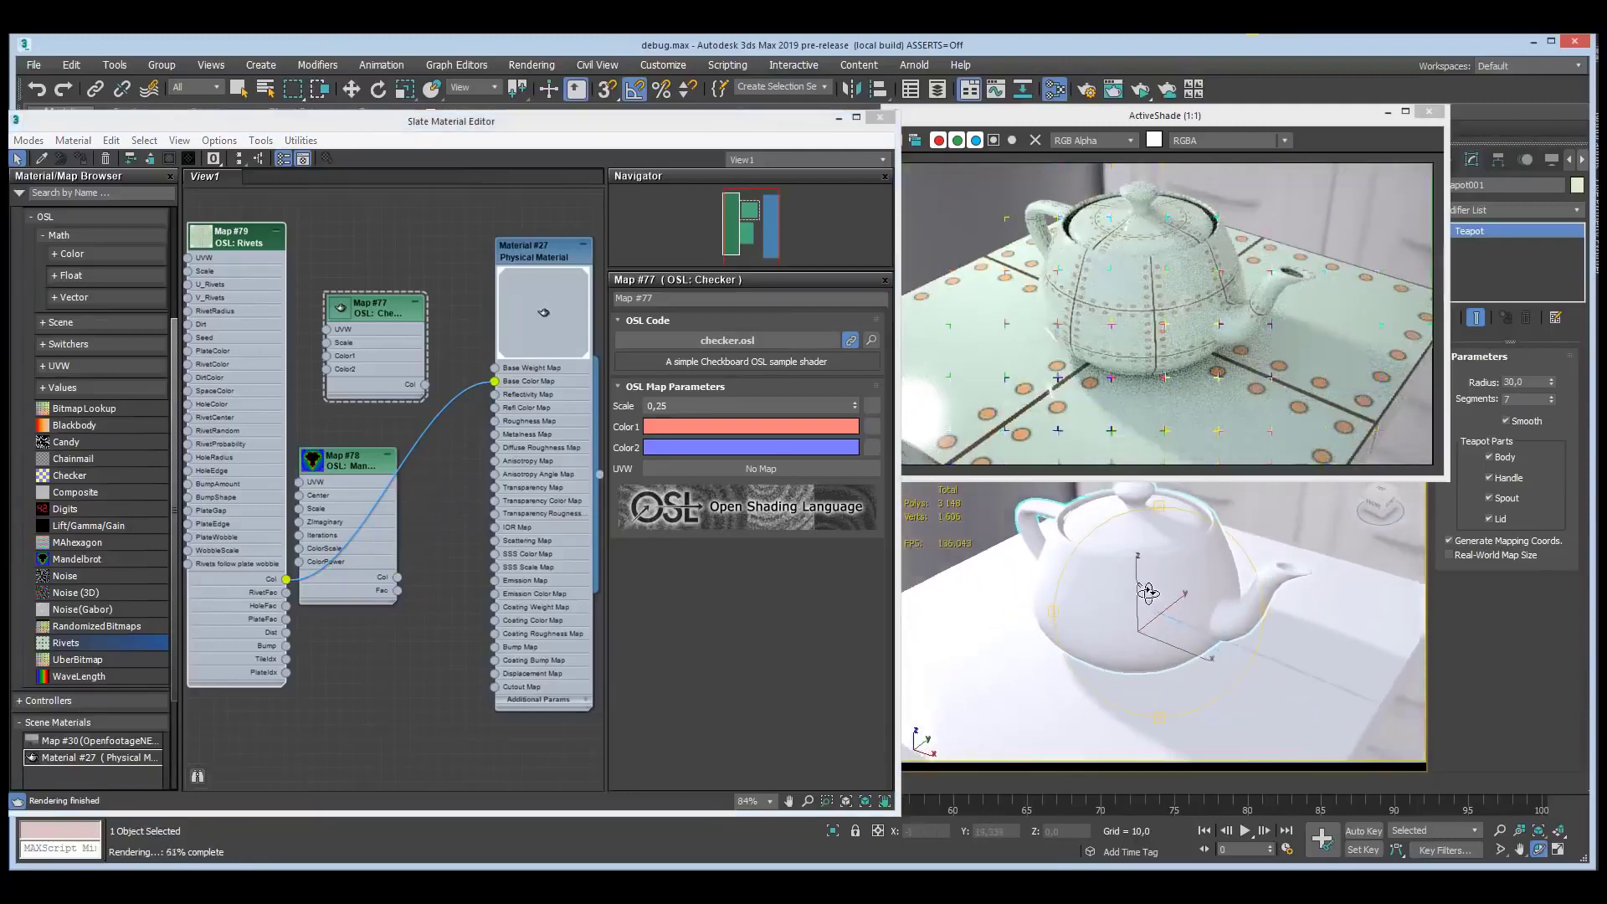
scroll(1159, 586, up, 3)
alt+middle_drag(1159, 586, 1163, 574)
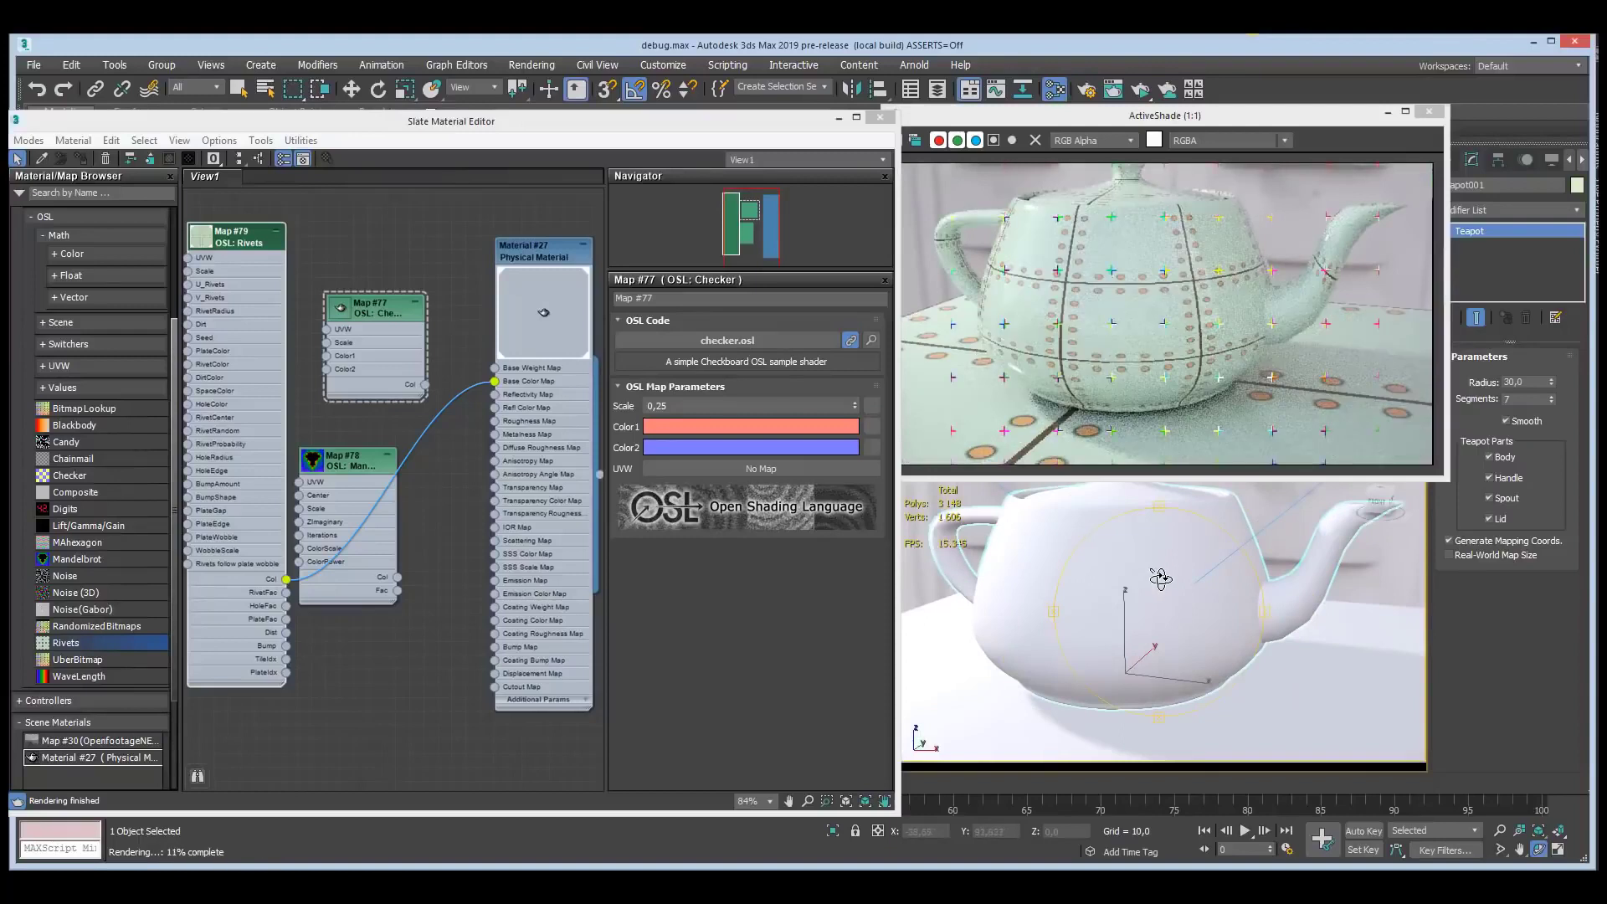
scroll(1160, 578, down, 3)
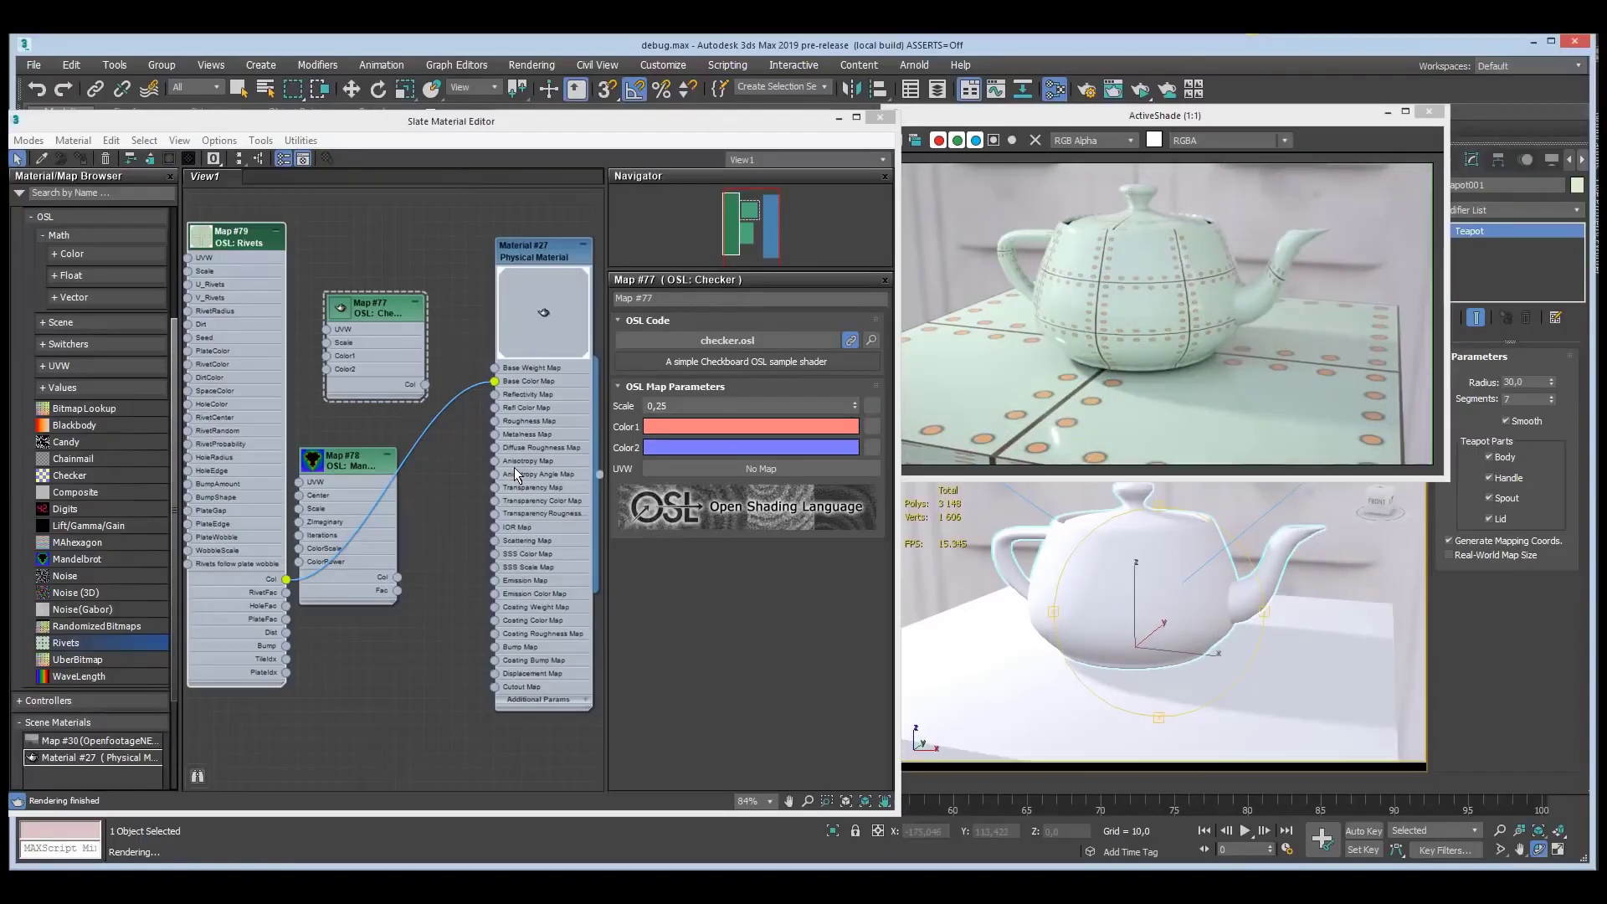
drag(1155, 612, 1099, 640)
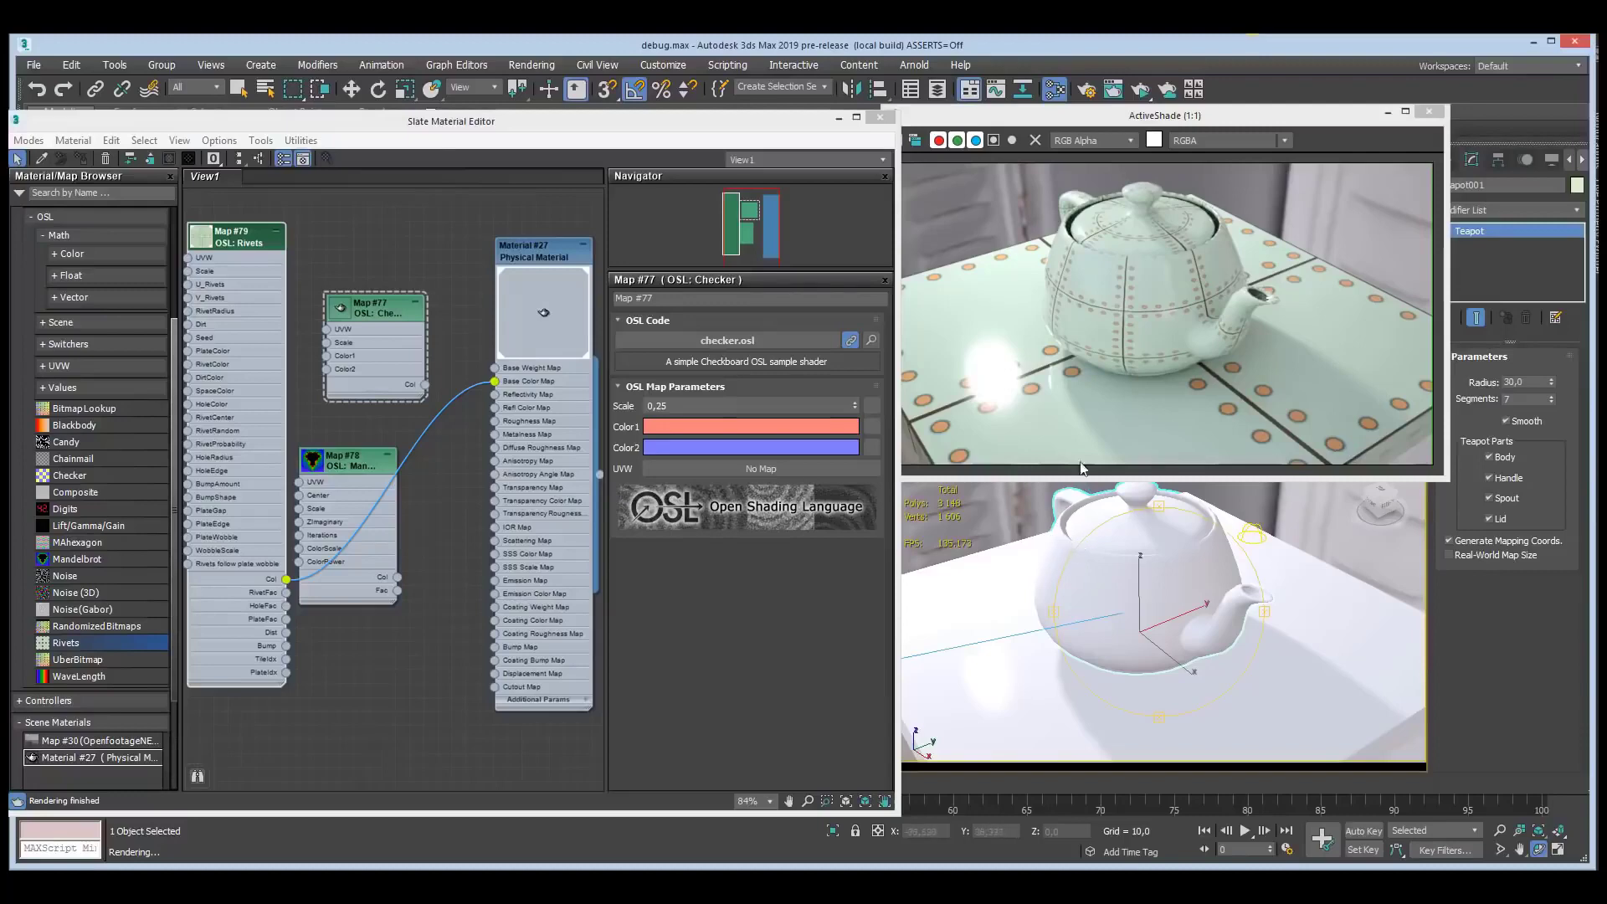
drag(1142, 99, 1140, 126)
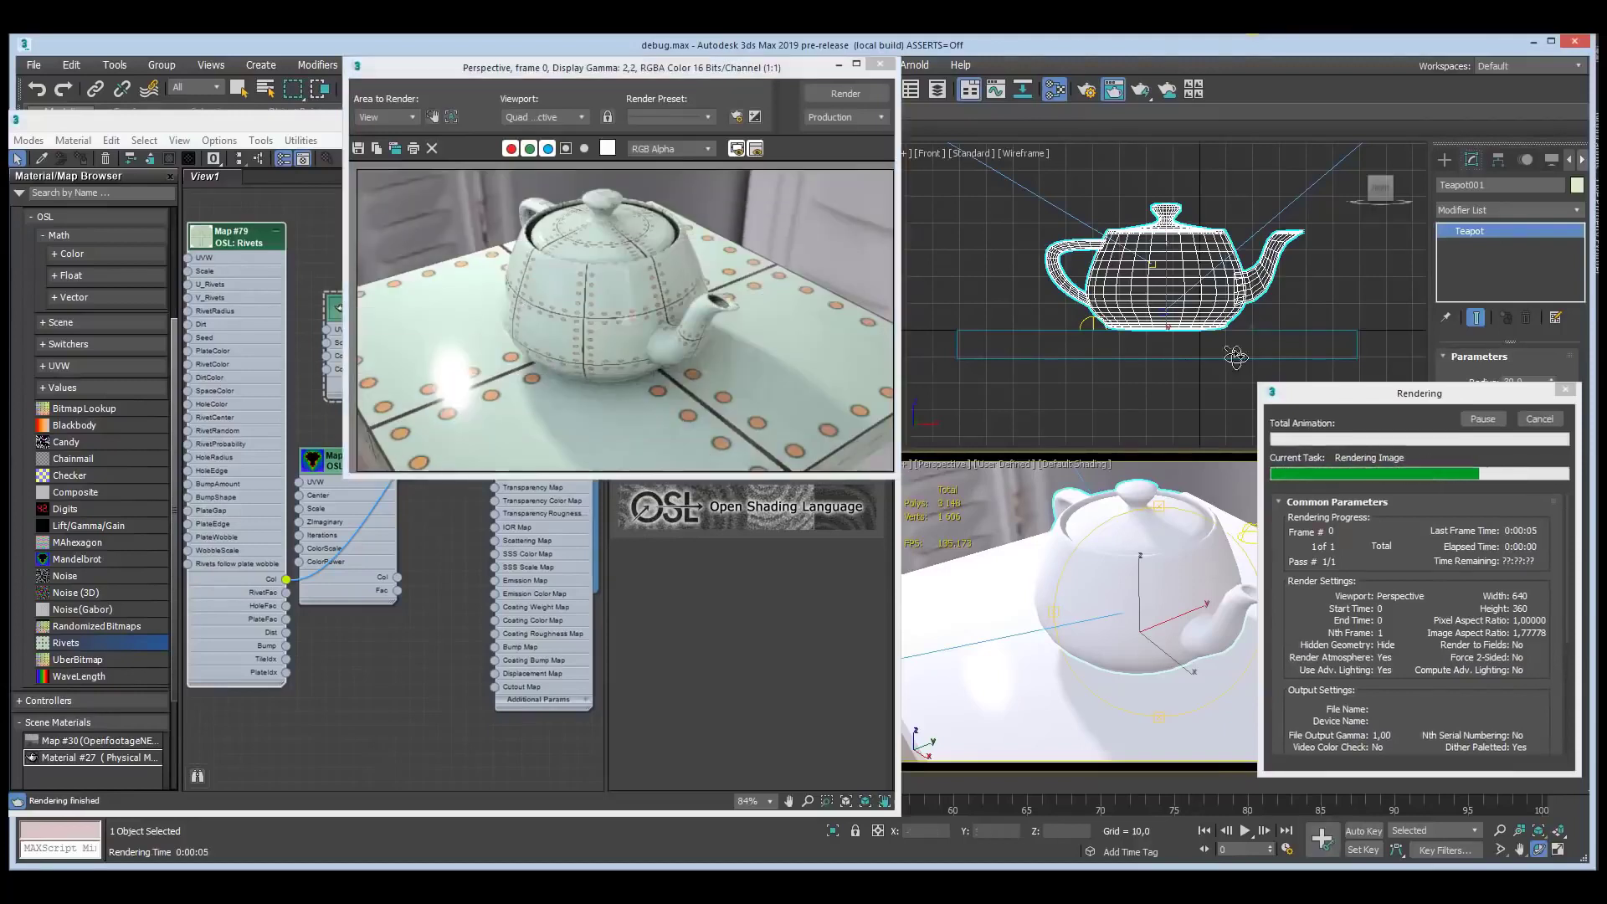
drag(1140, 89, 1143, 166)
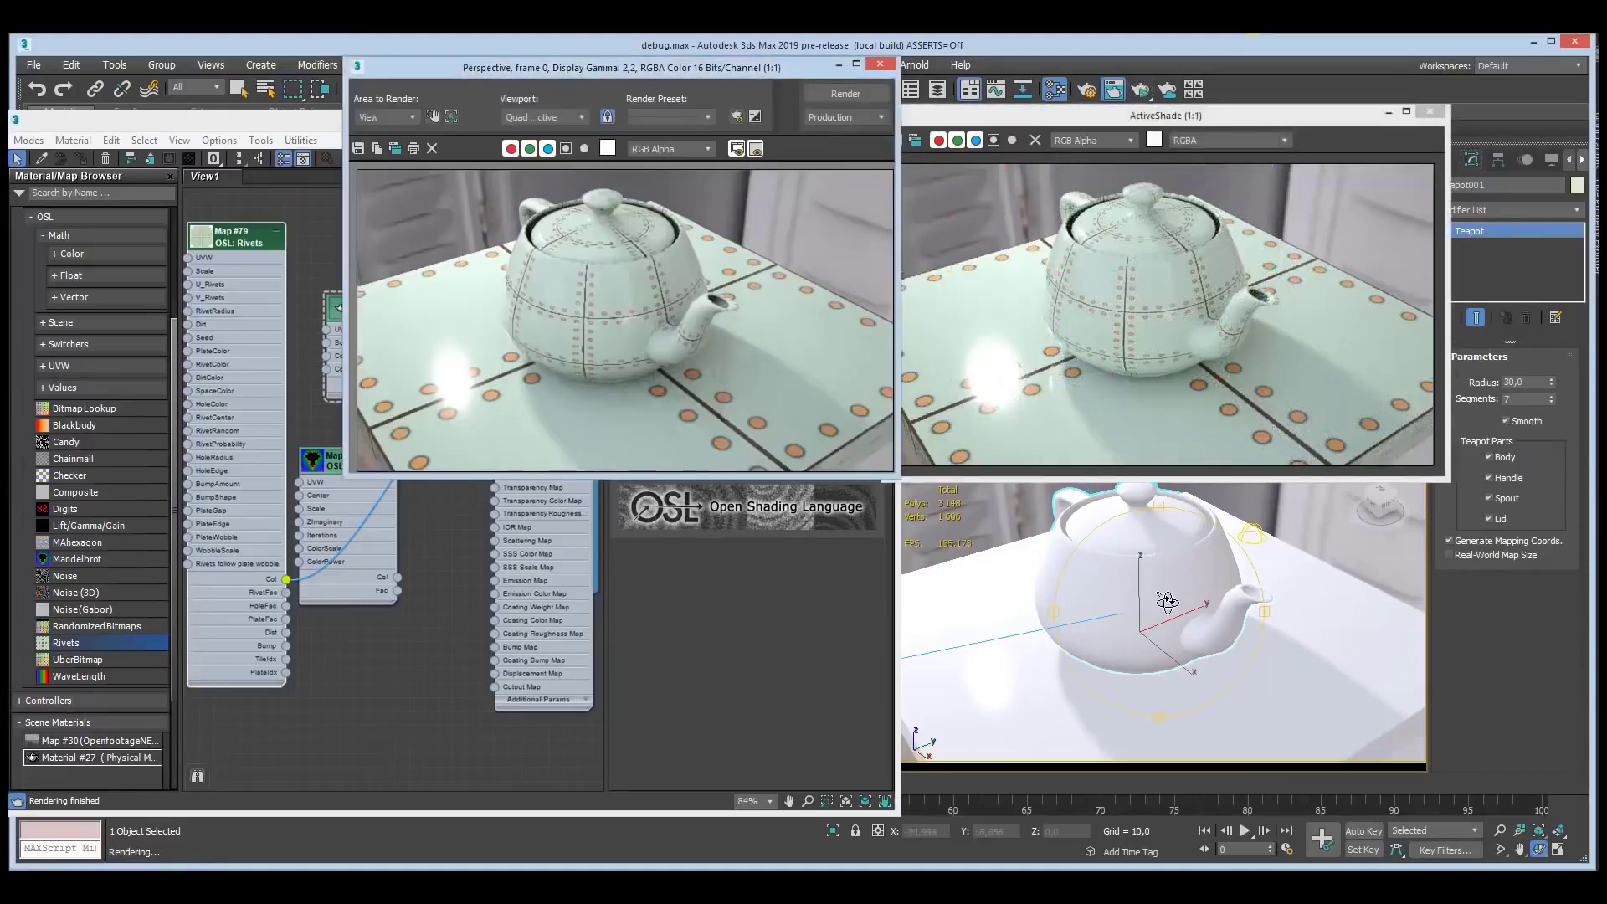
drag(1167, 601, 1168, 591)
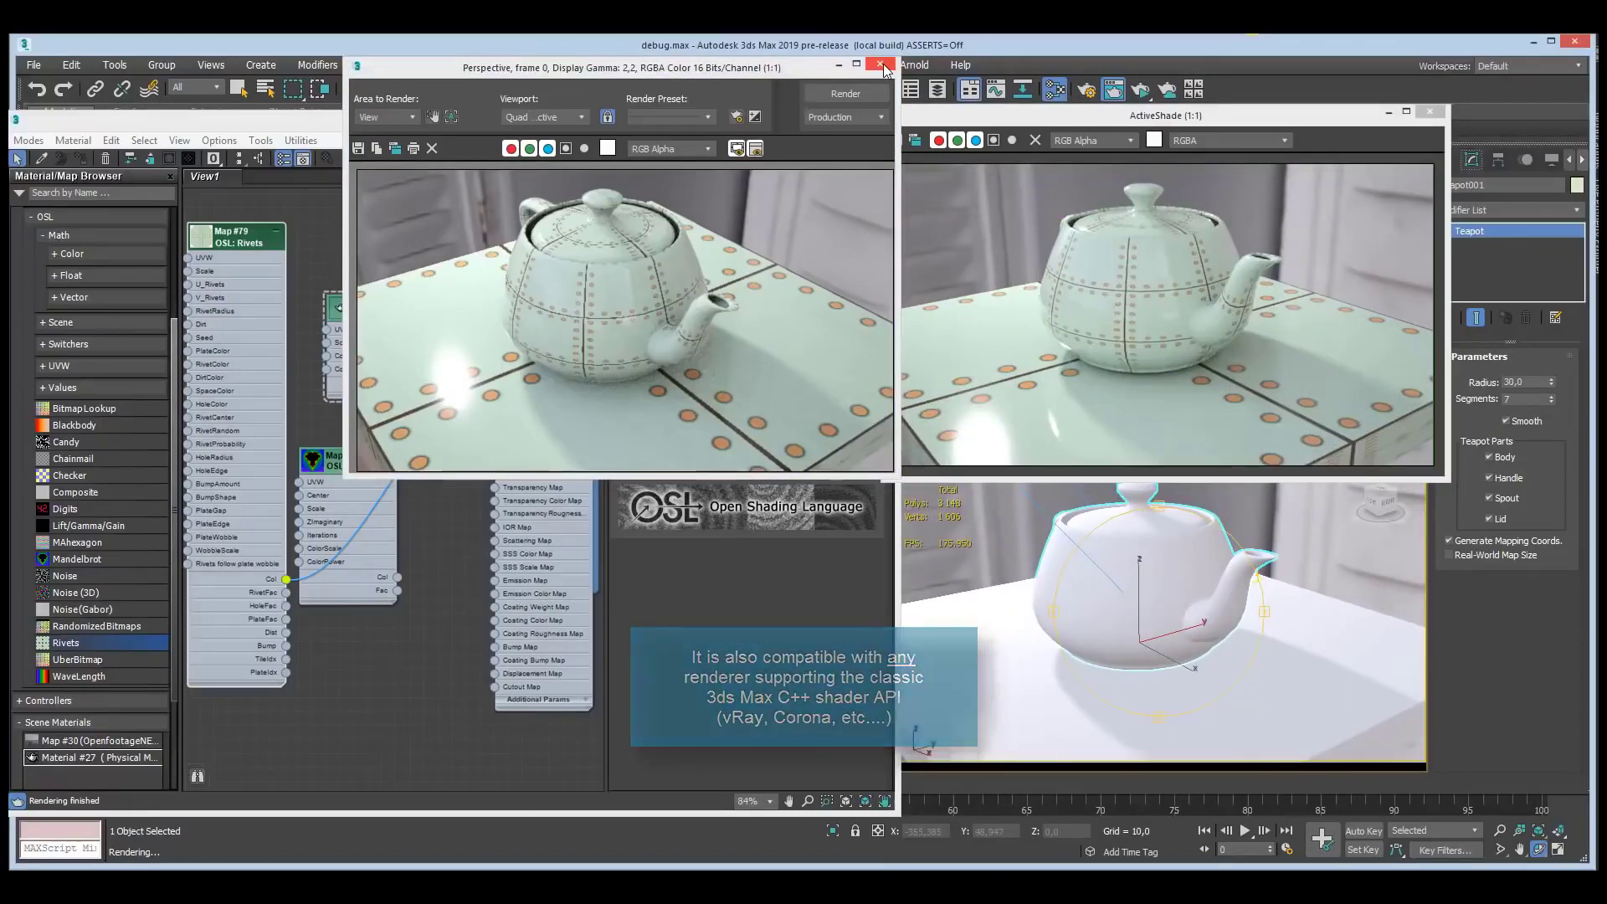
click(838, 66)
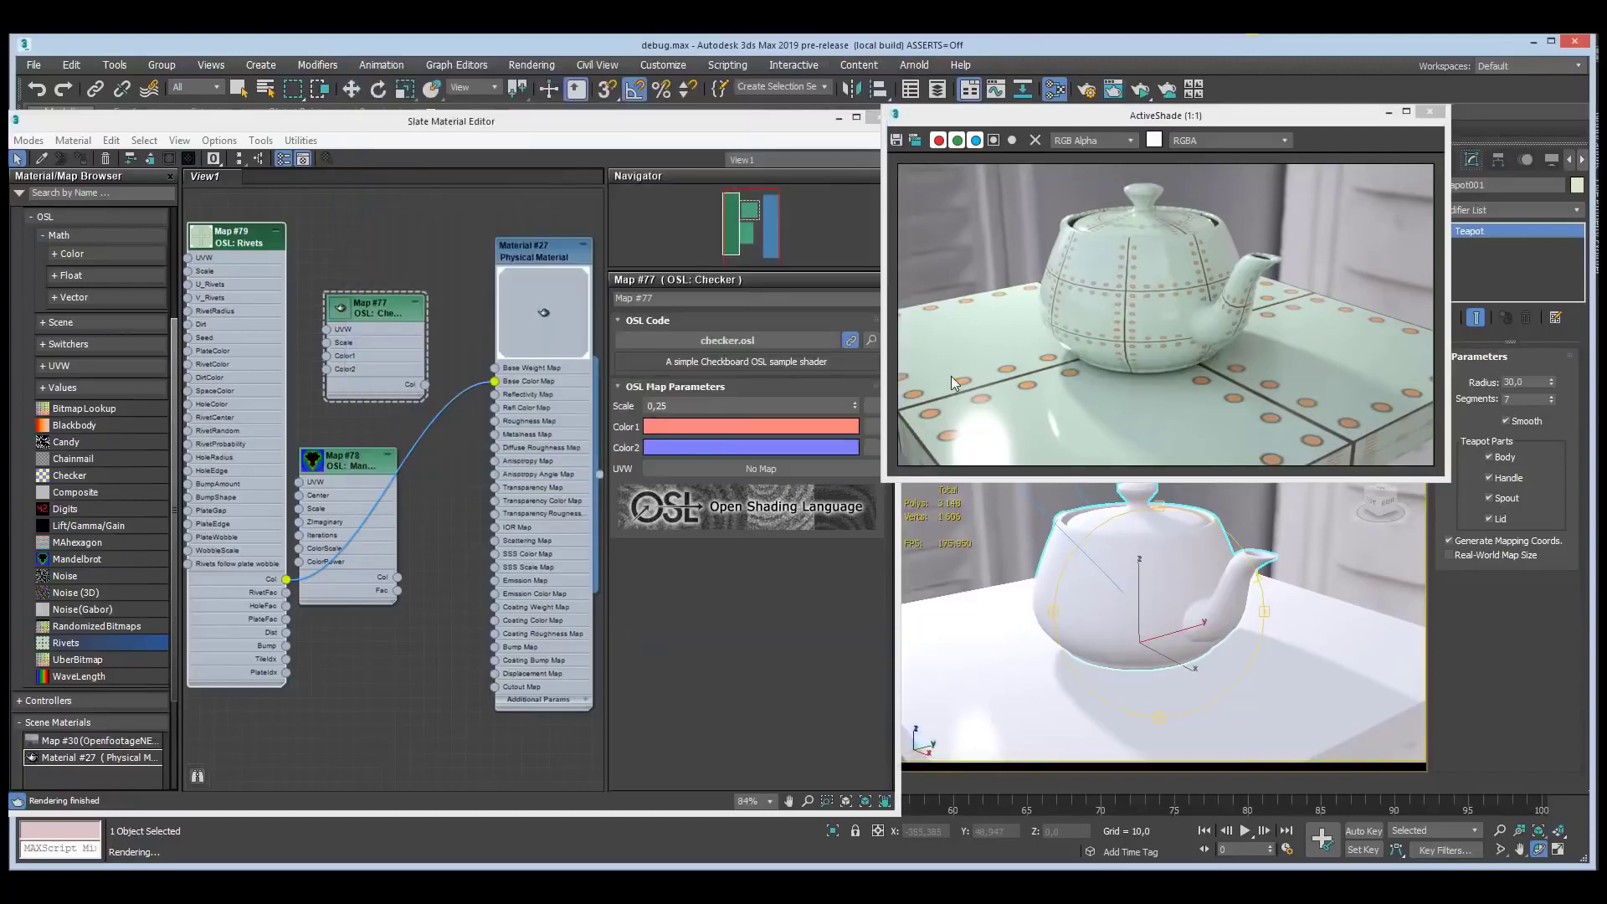
- Enlarge the Rivets node's preview swatch and render the Rivets map on its own with Render Map
double_click(195, 243)
middle_drag(360, 232, 455, 244)
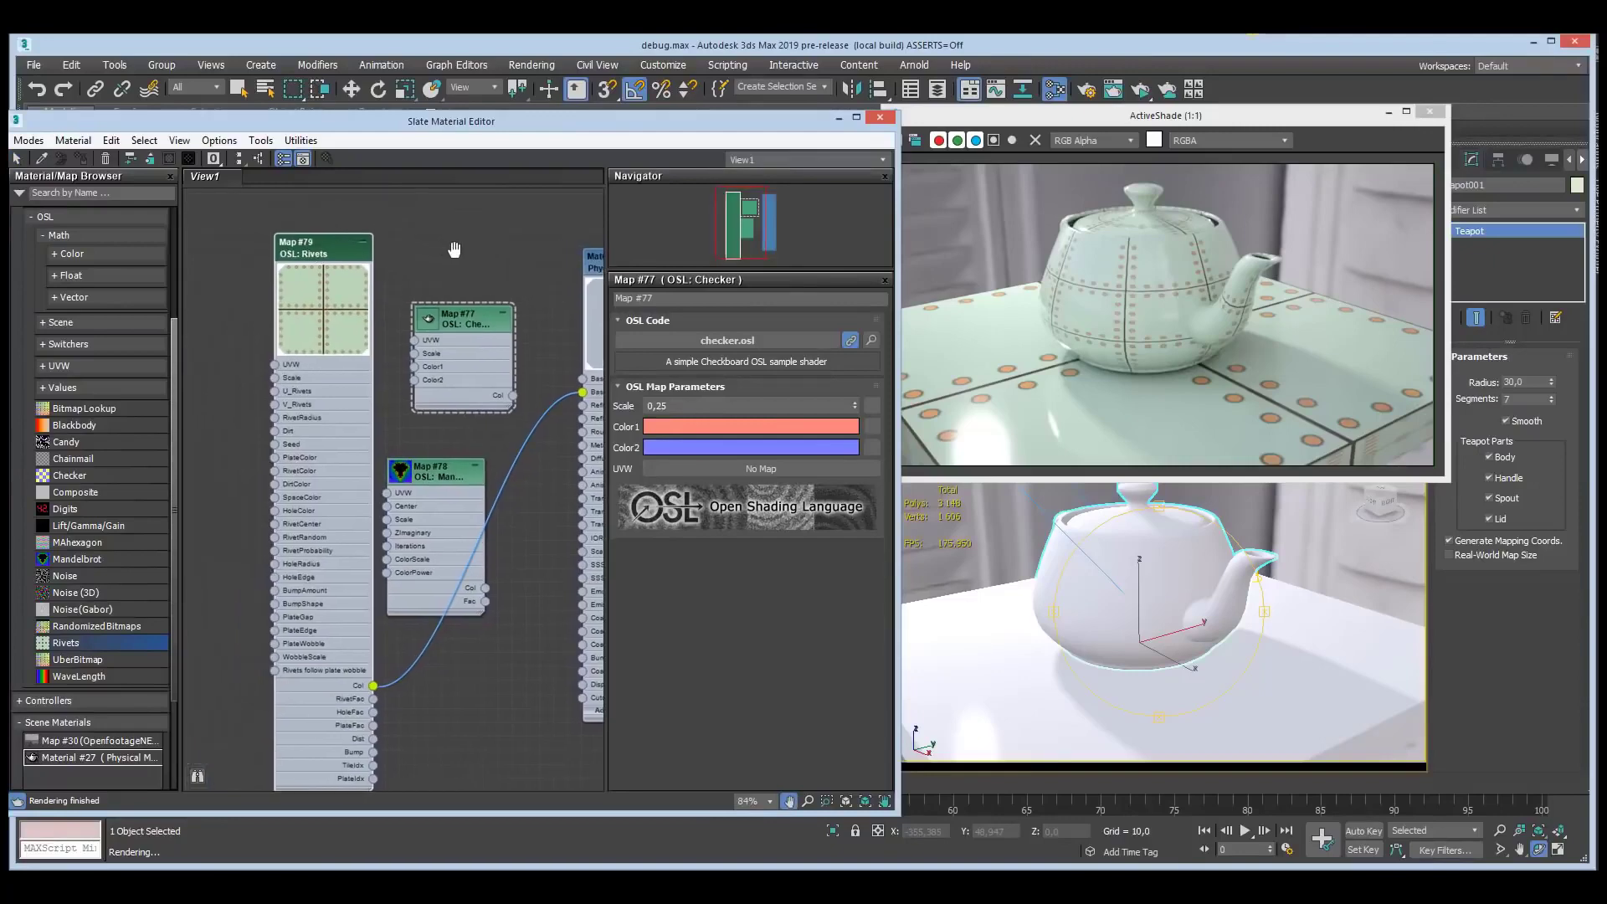
right_click(326, 292)
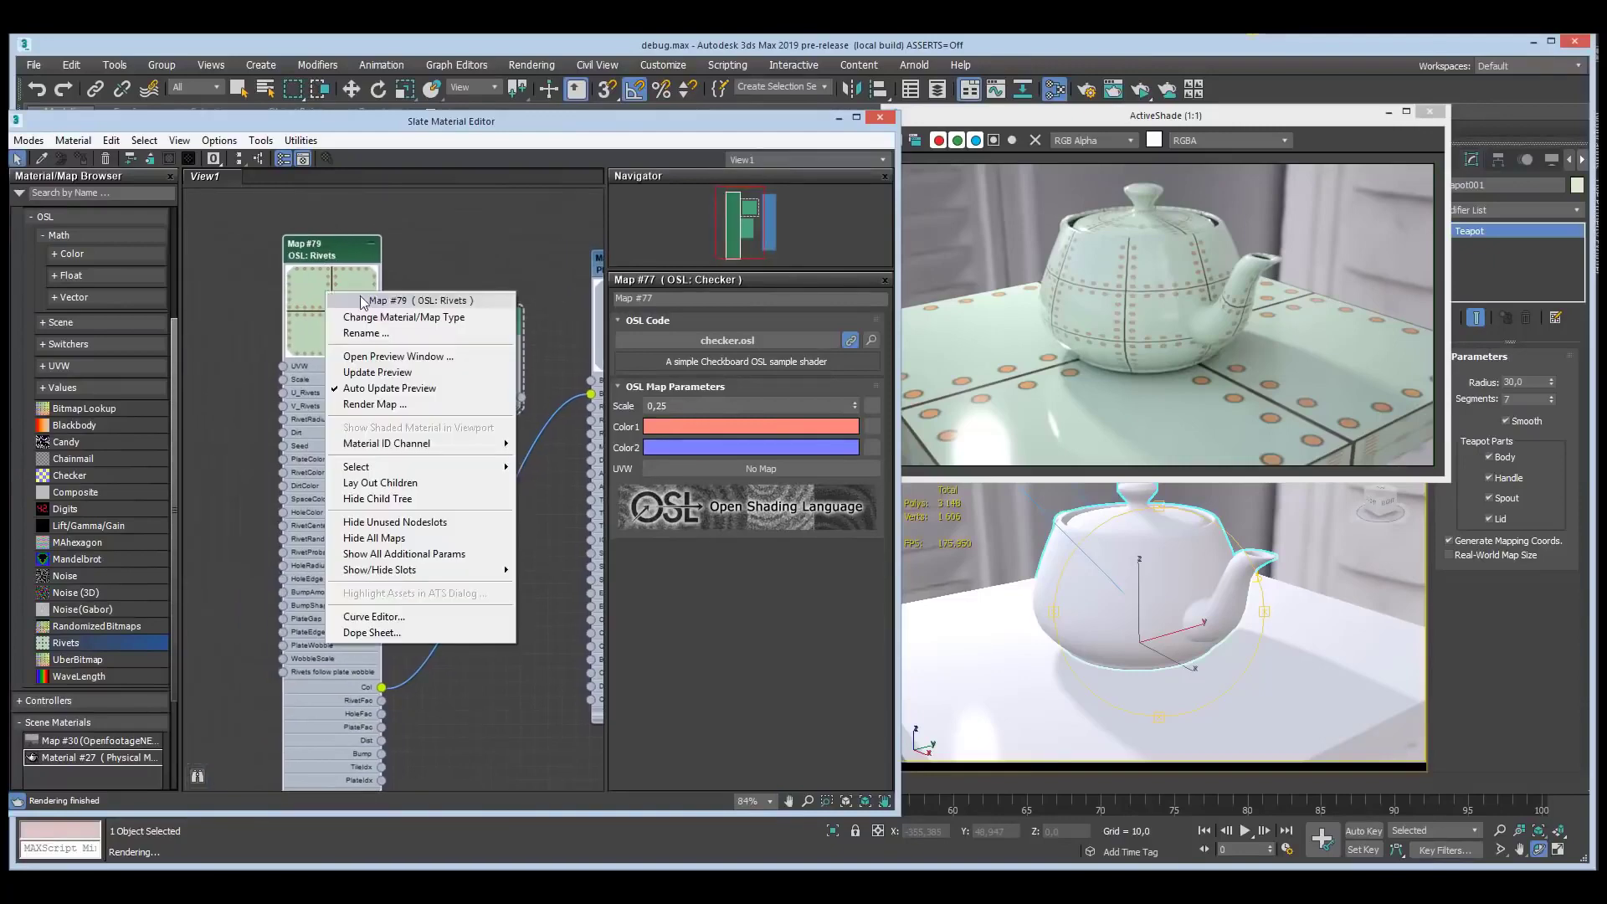
click(410, 403)
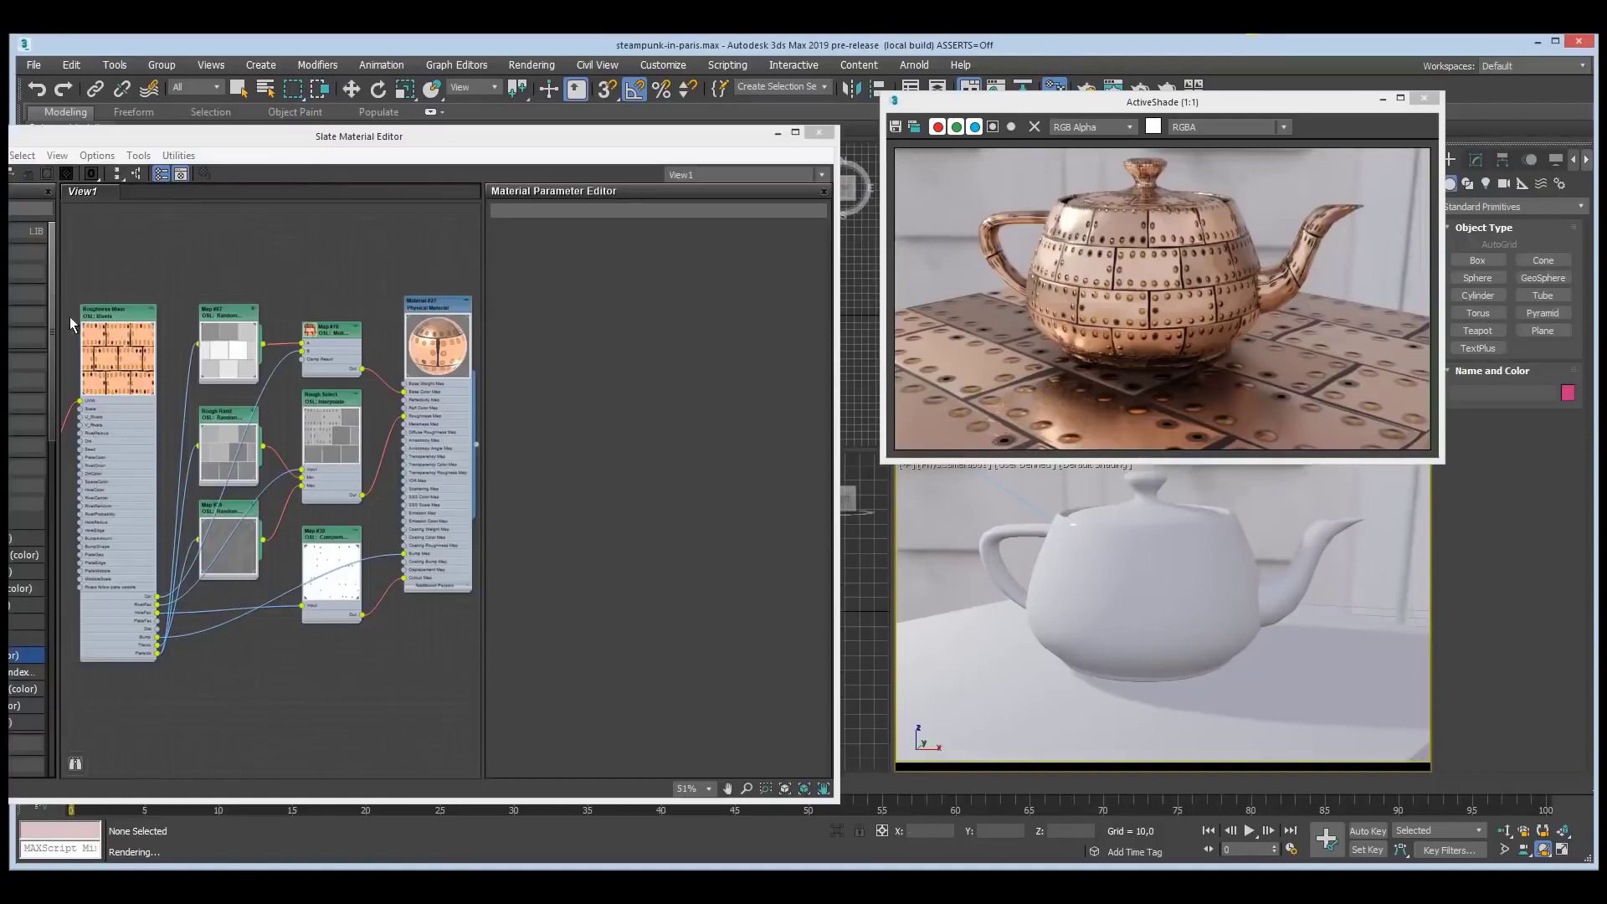
- Inspect the UVW Channel and Map #49 UVW Transform nodes, then open the UVW Row Offset parameters
middle_drag(122, 279, 384, 258)
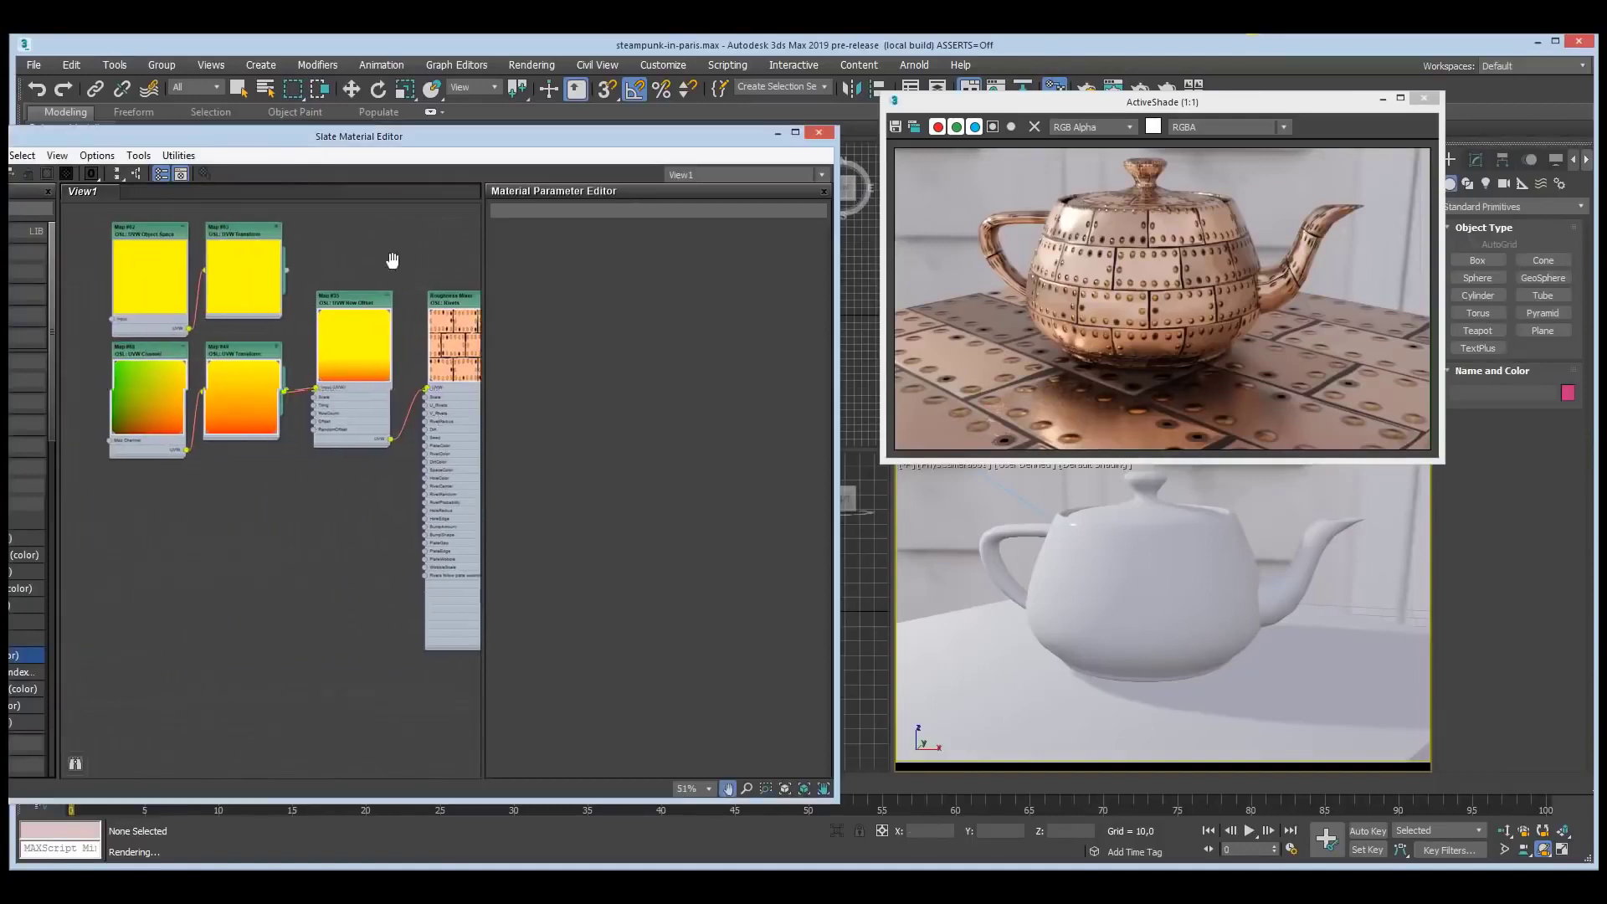
scroll(164, 484, up, 2)
double_click(136, 305)
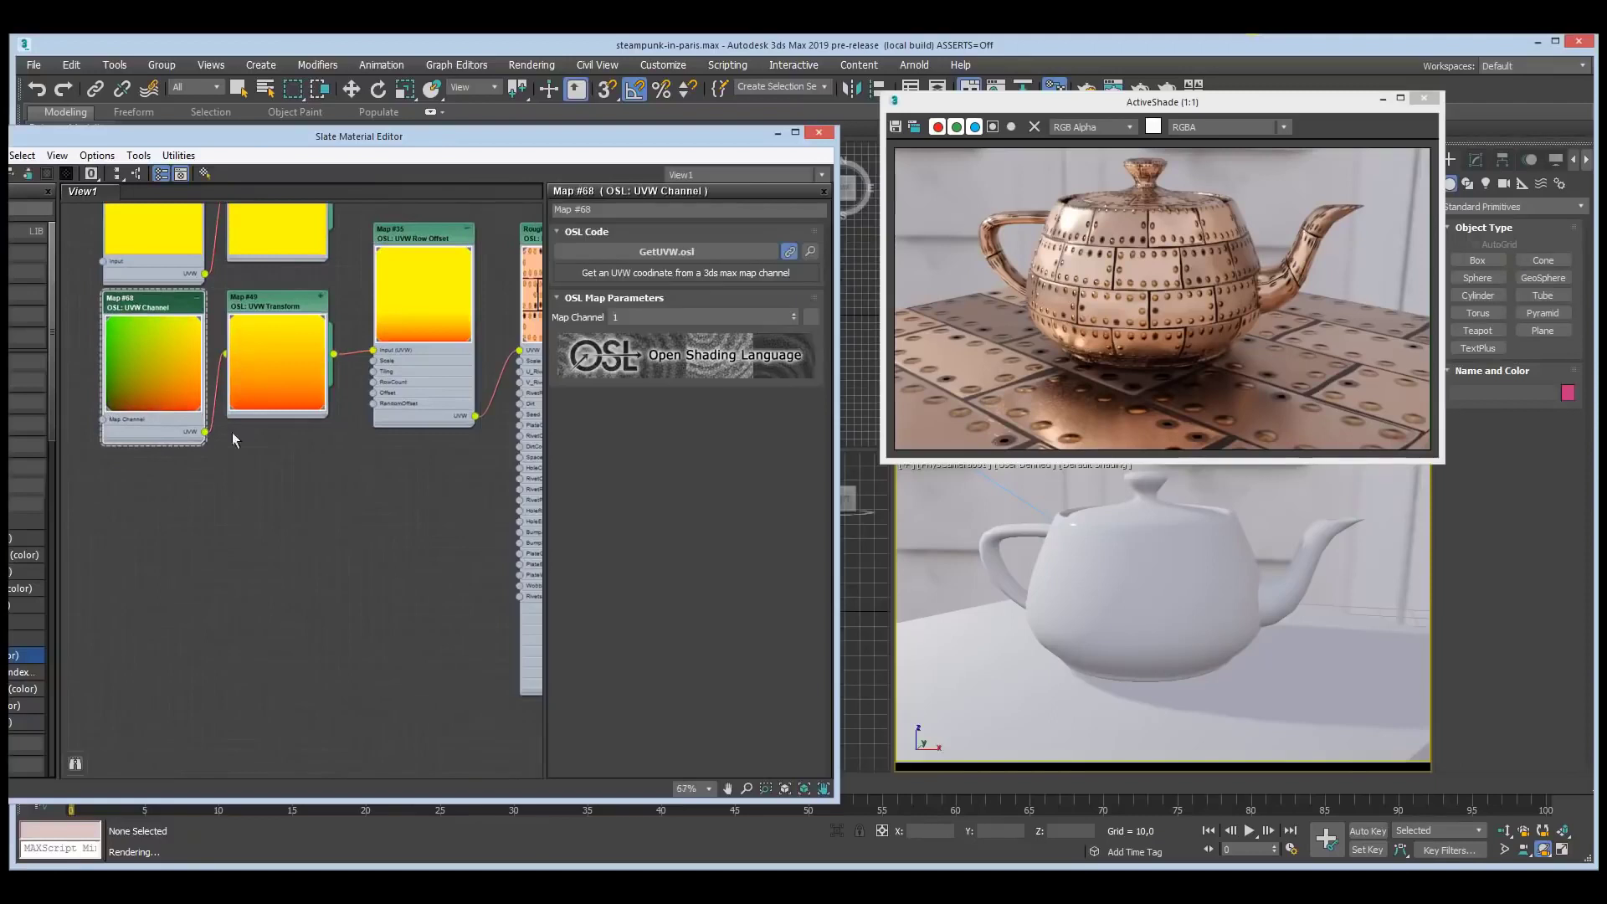
middle_drag(276, 300, 194, 320)
double_click(194, 319)
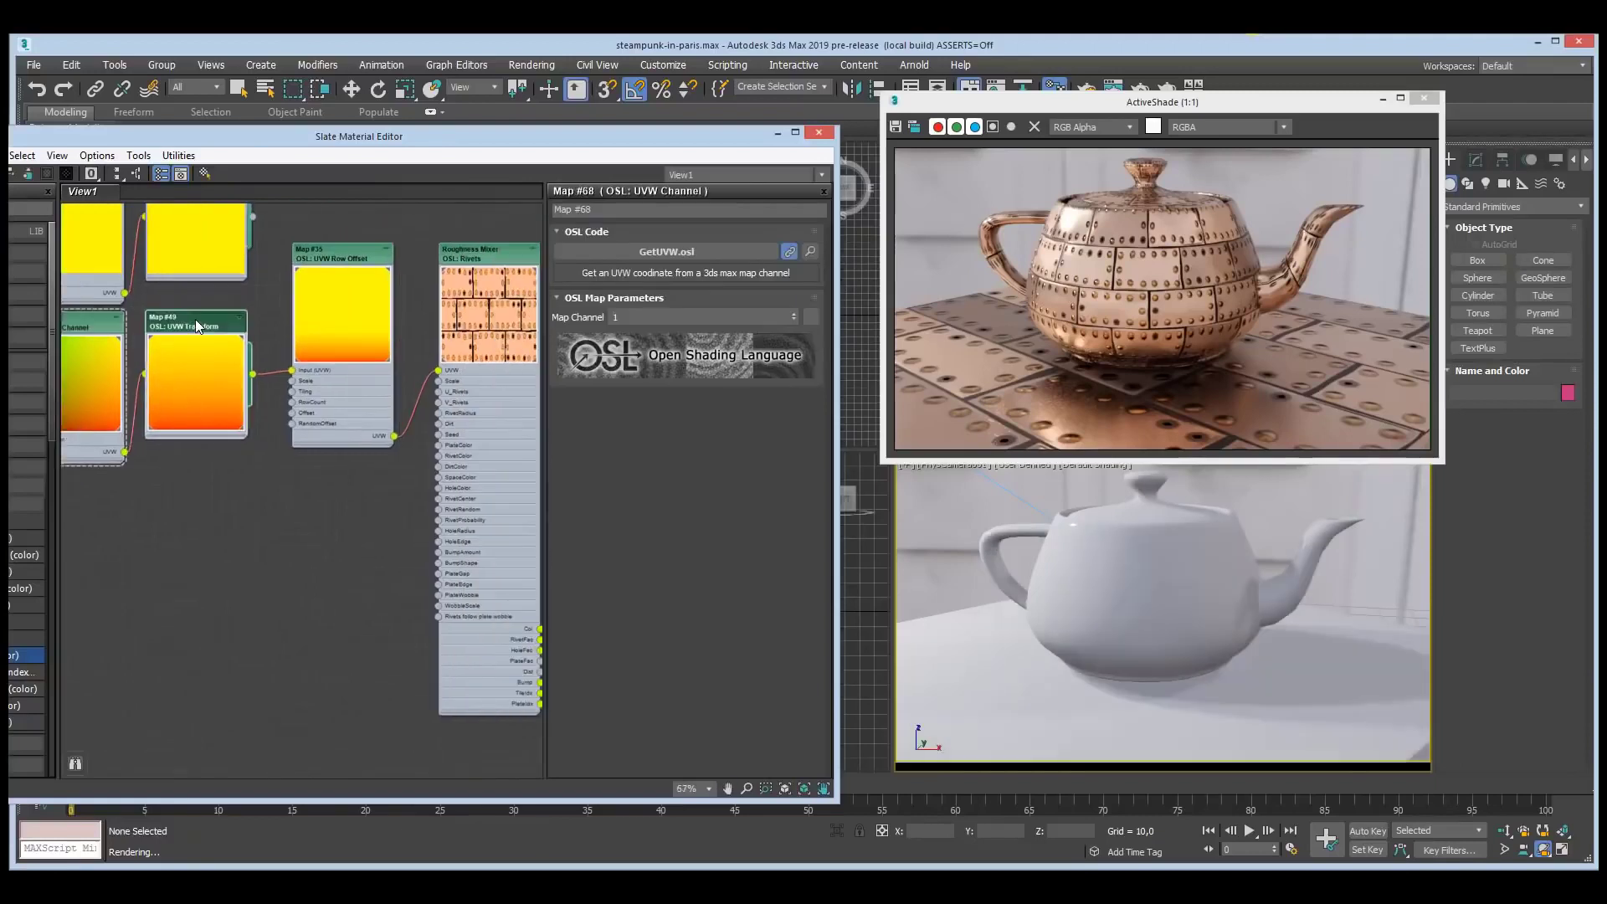
middle_drag(270, 508, 220, 565)
double_click(228, 286)
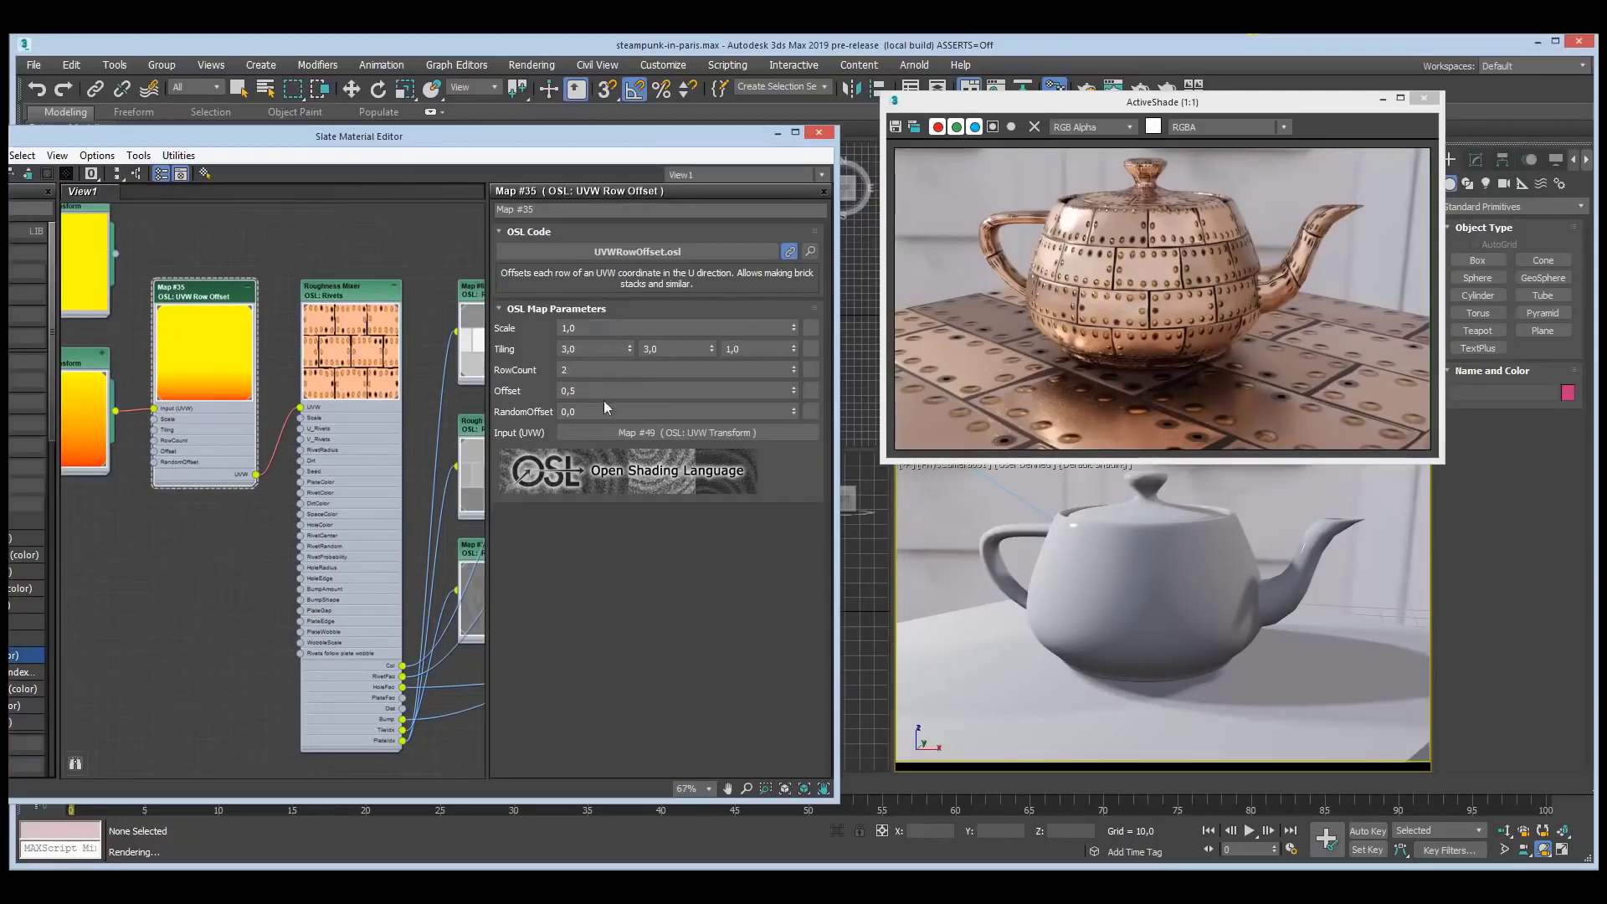
- Set the UVW Row Offset RowCount to 3 and Offset to 0,33
click(608, 369)
text(3)
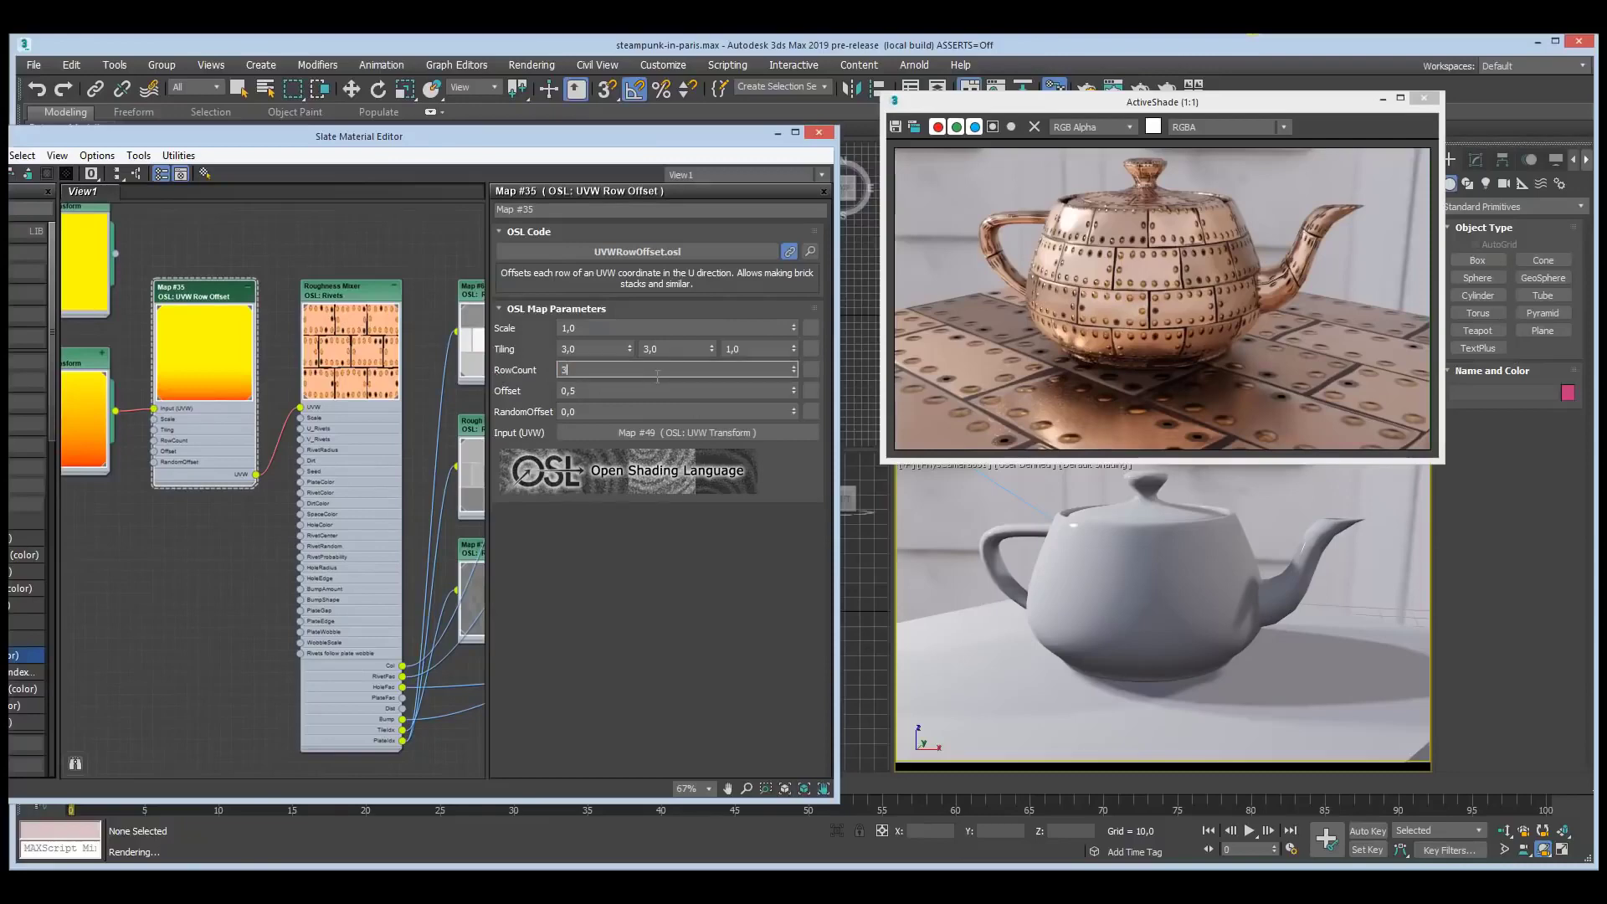
key(Return)
click(635, 391)
text(0,)
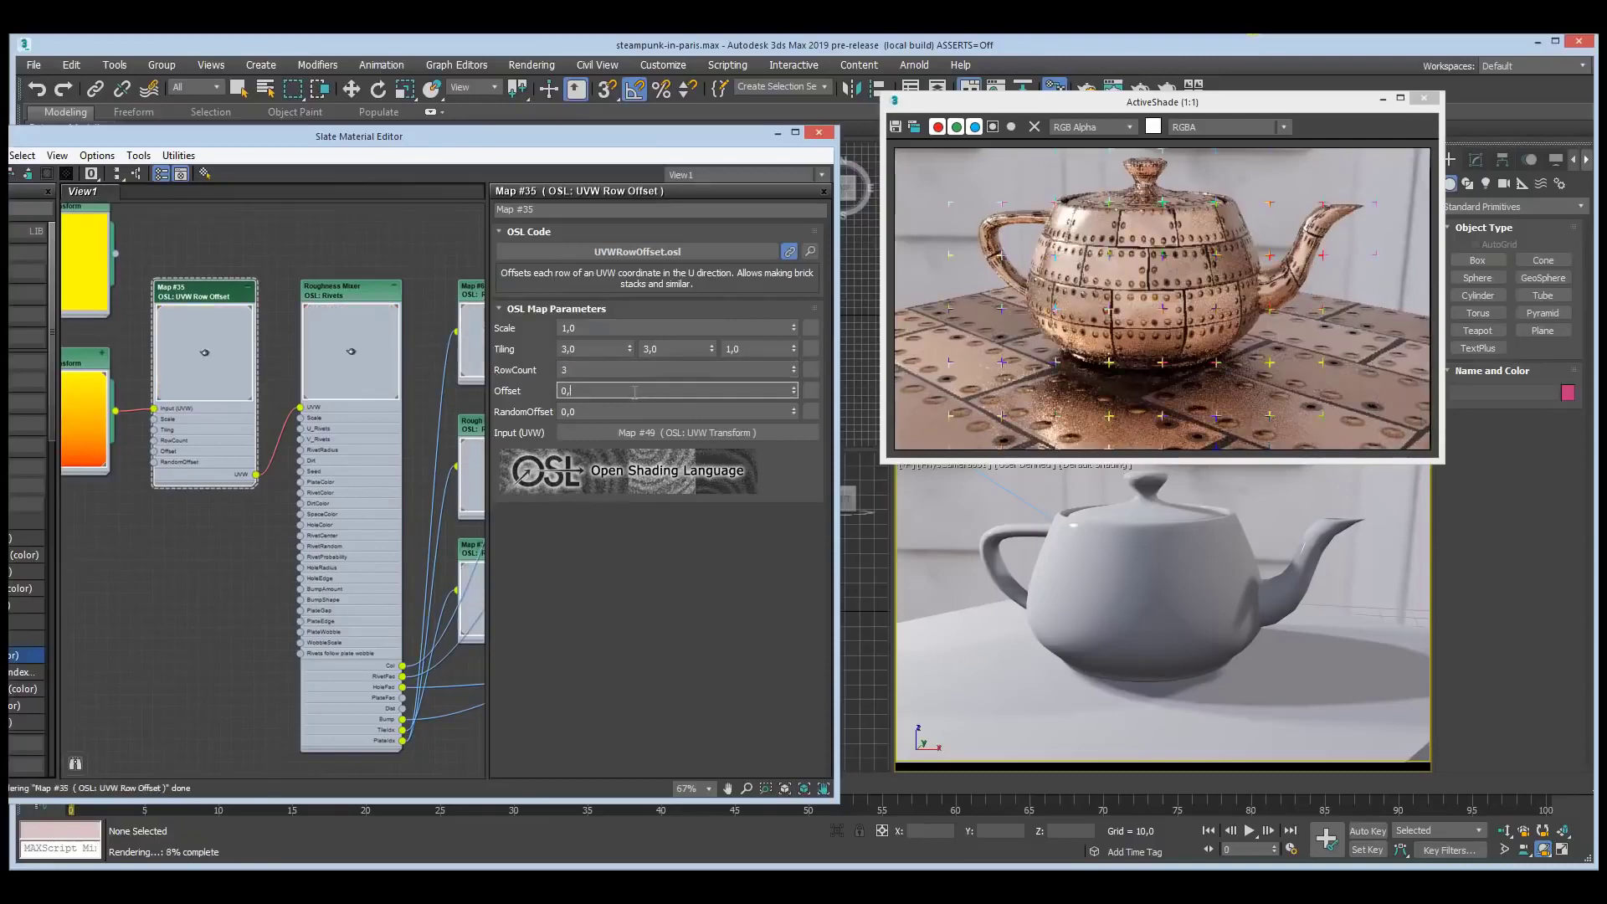
text(33)
key(Return)
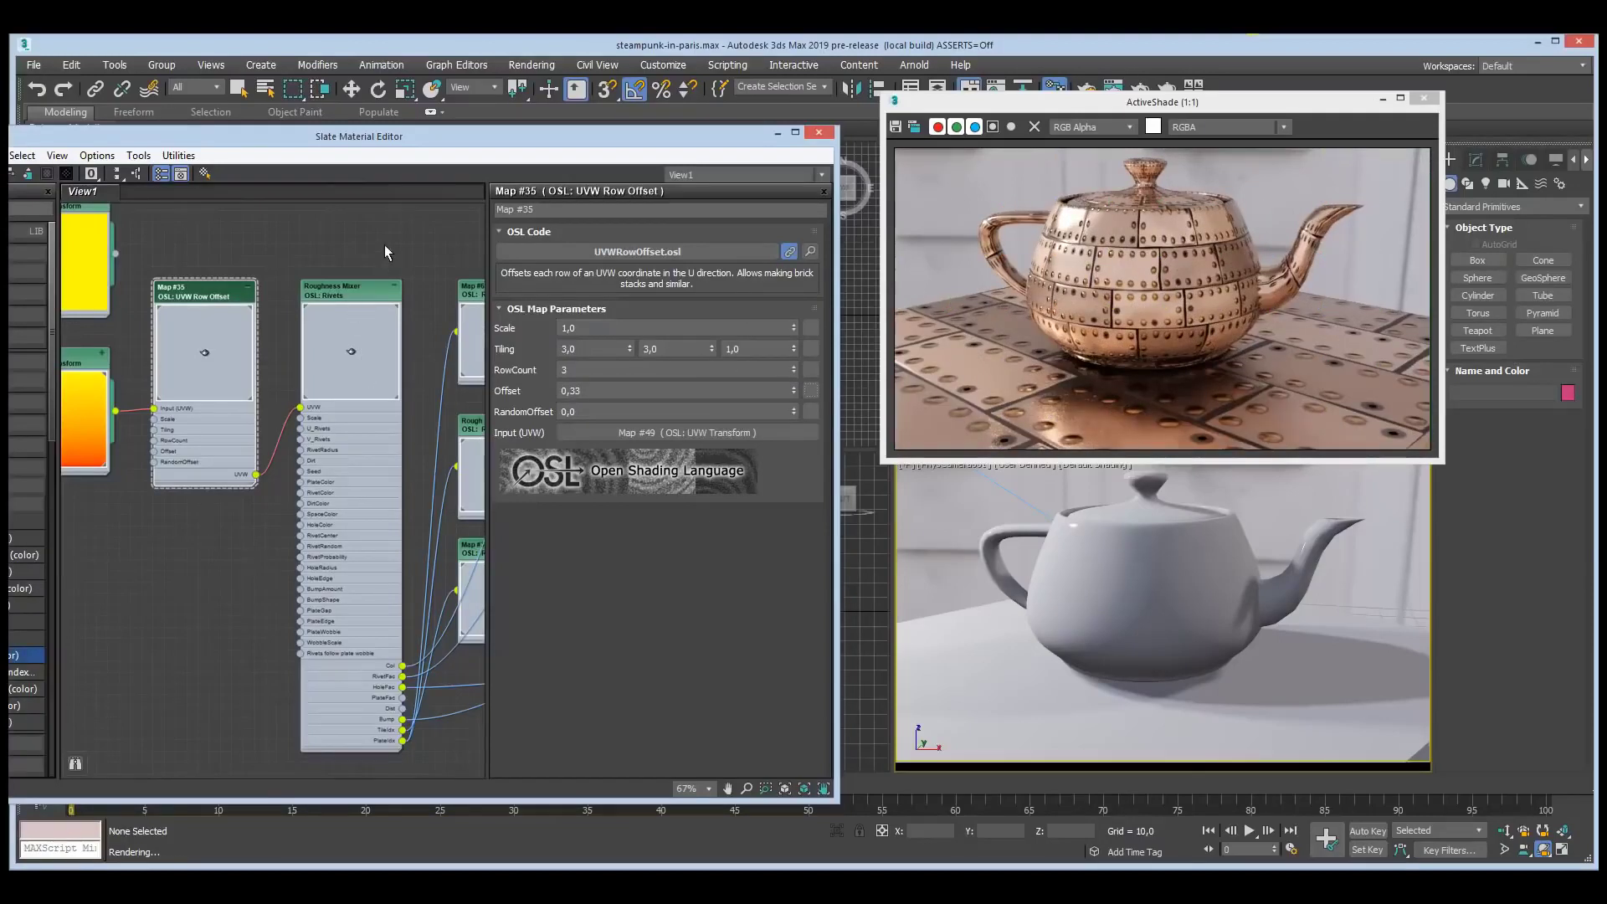
middle_drag(384, 251, 268, 268)
- Select the Roughness Mixer rivets node, zoom in on the teapot, and set RivetProbability to 0,4
click(267, 270)
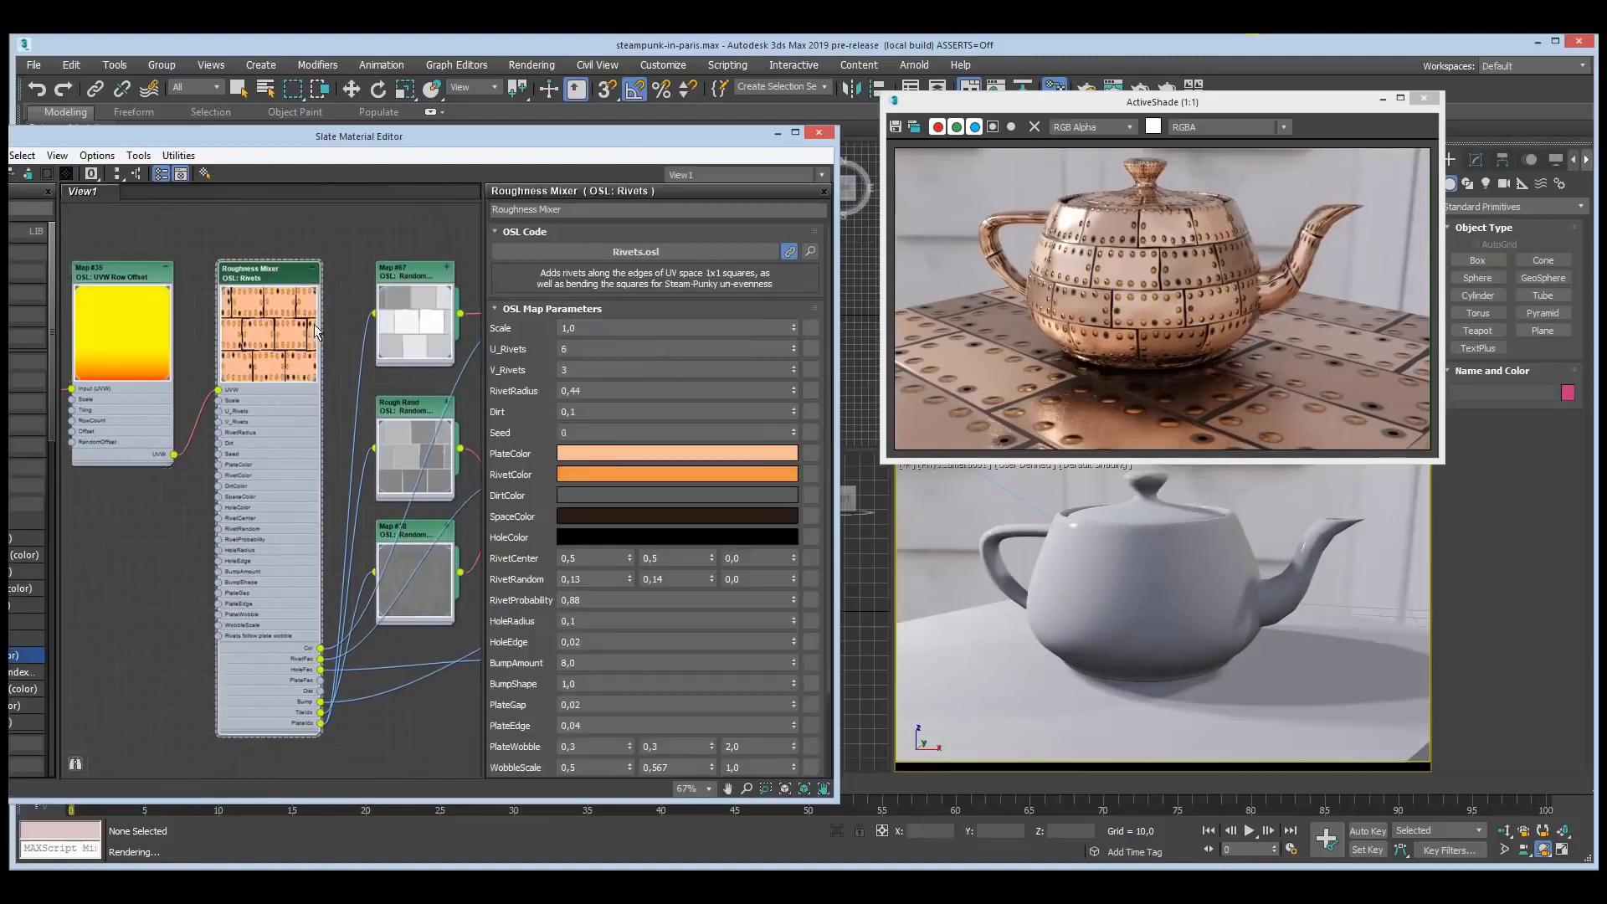
middle_drag(339, 335, 319, 294)
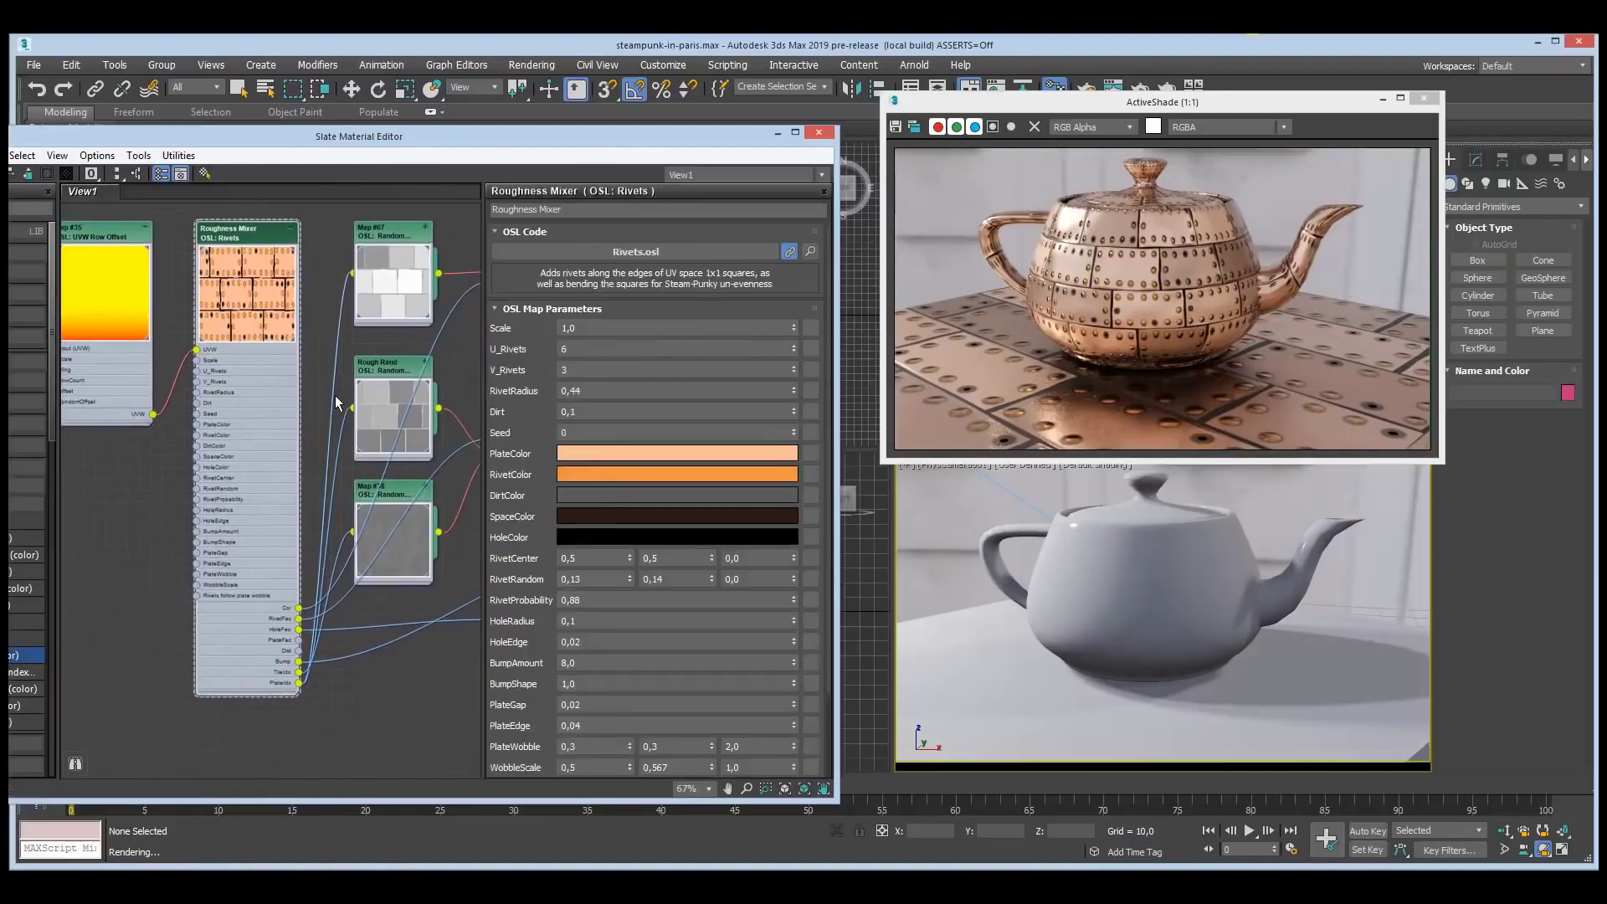
scroll(335, 406, up, 1)
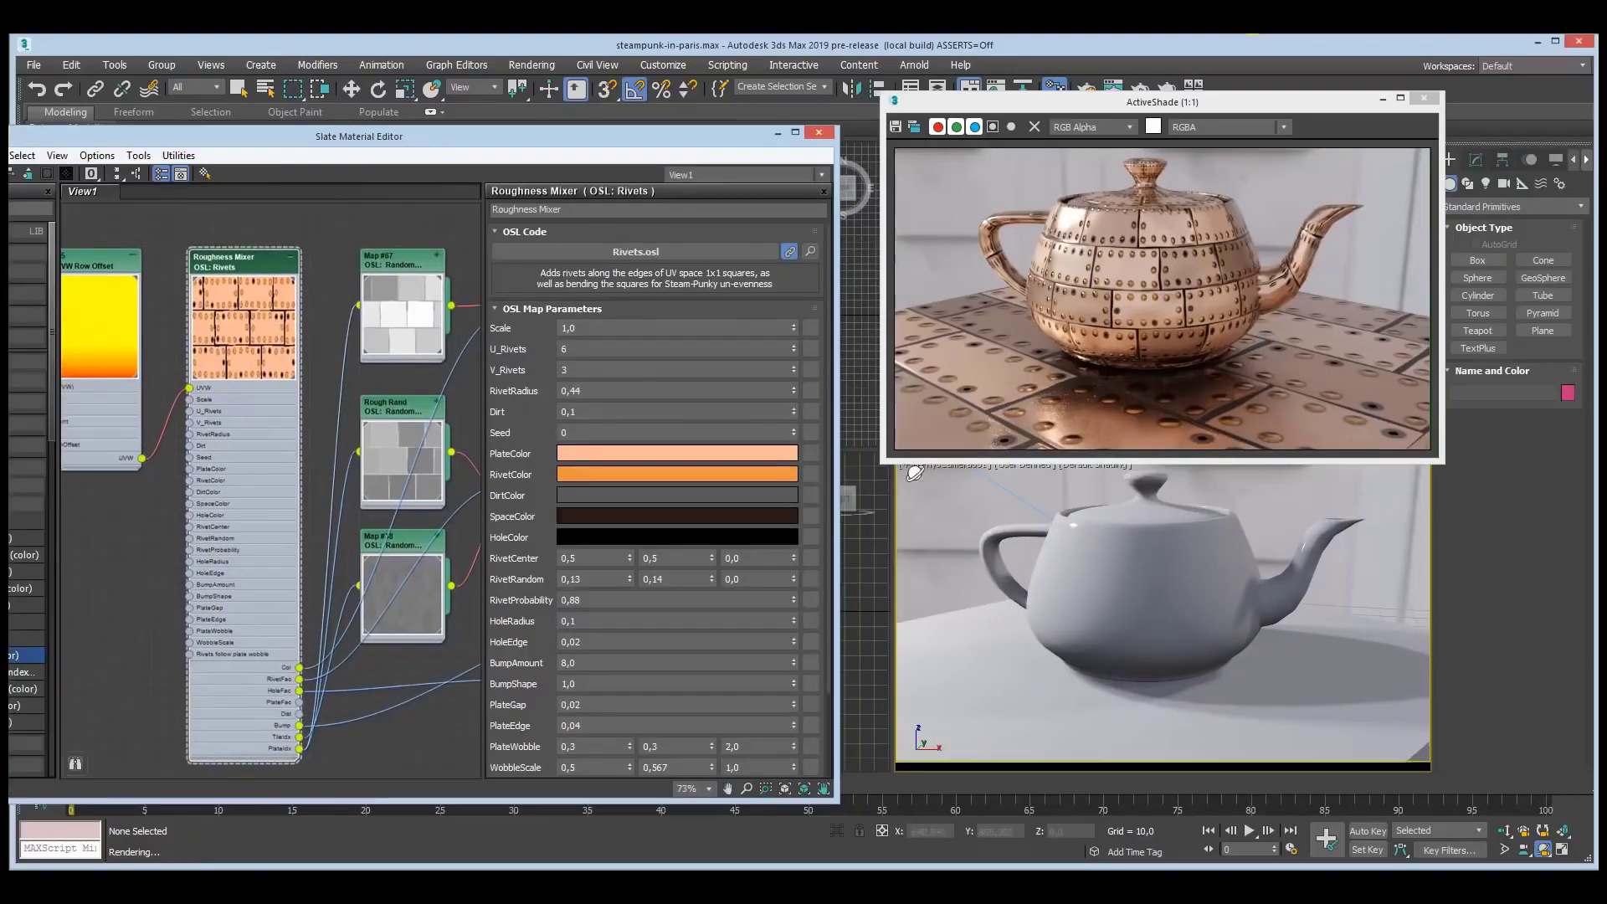
click(1504, 830)
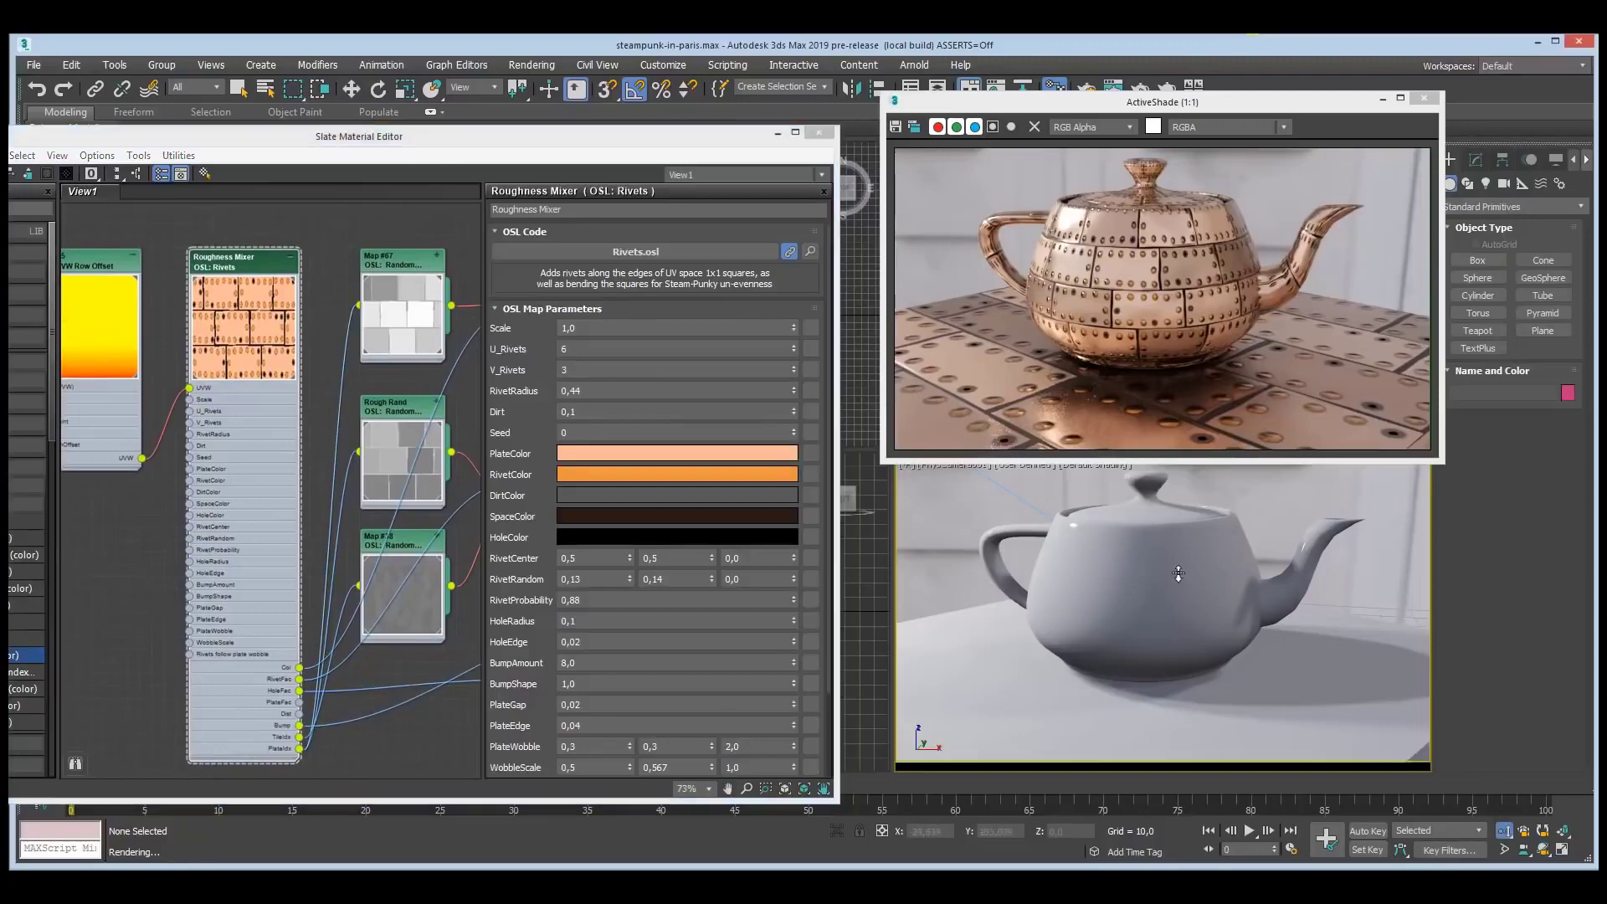
drag(1179, 573, 1158, 563)
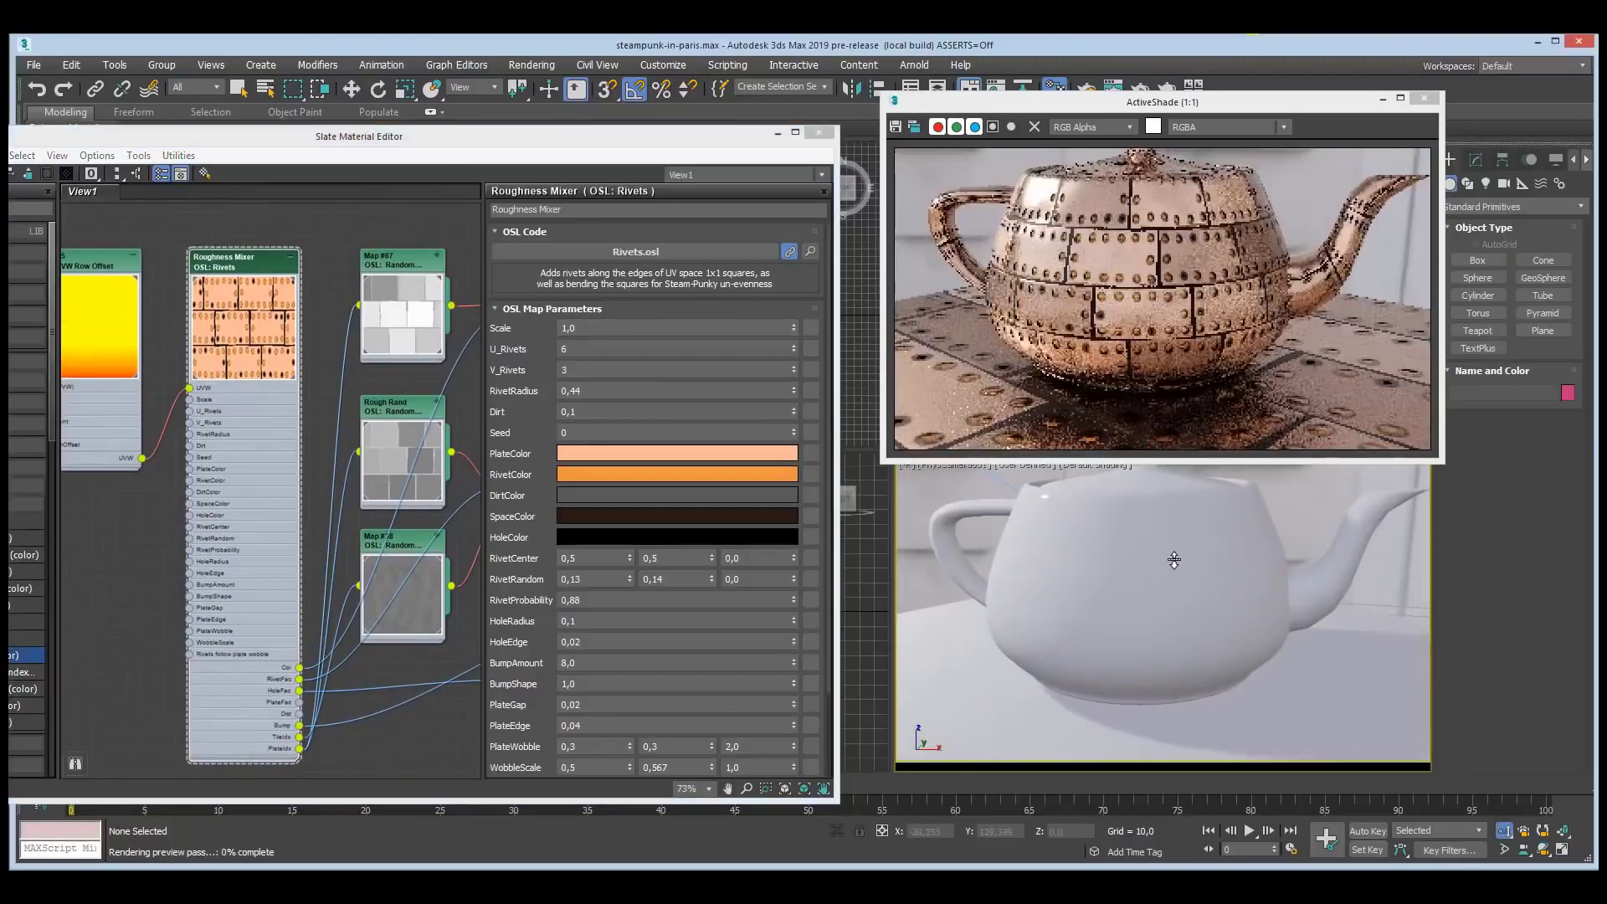
click(607, 599)
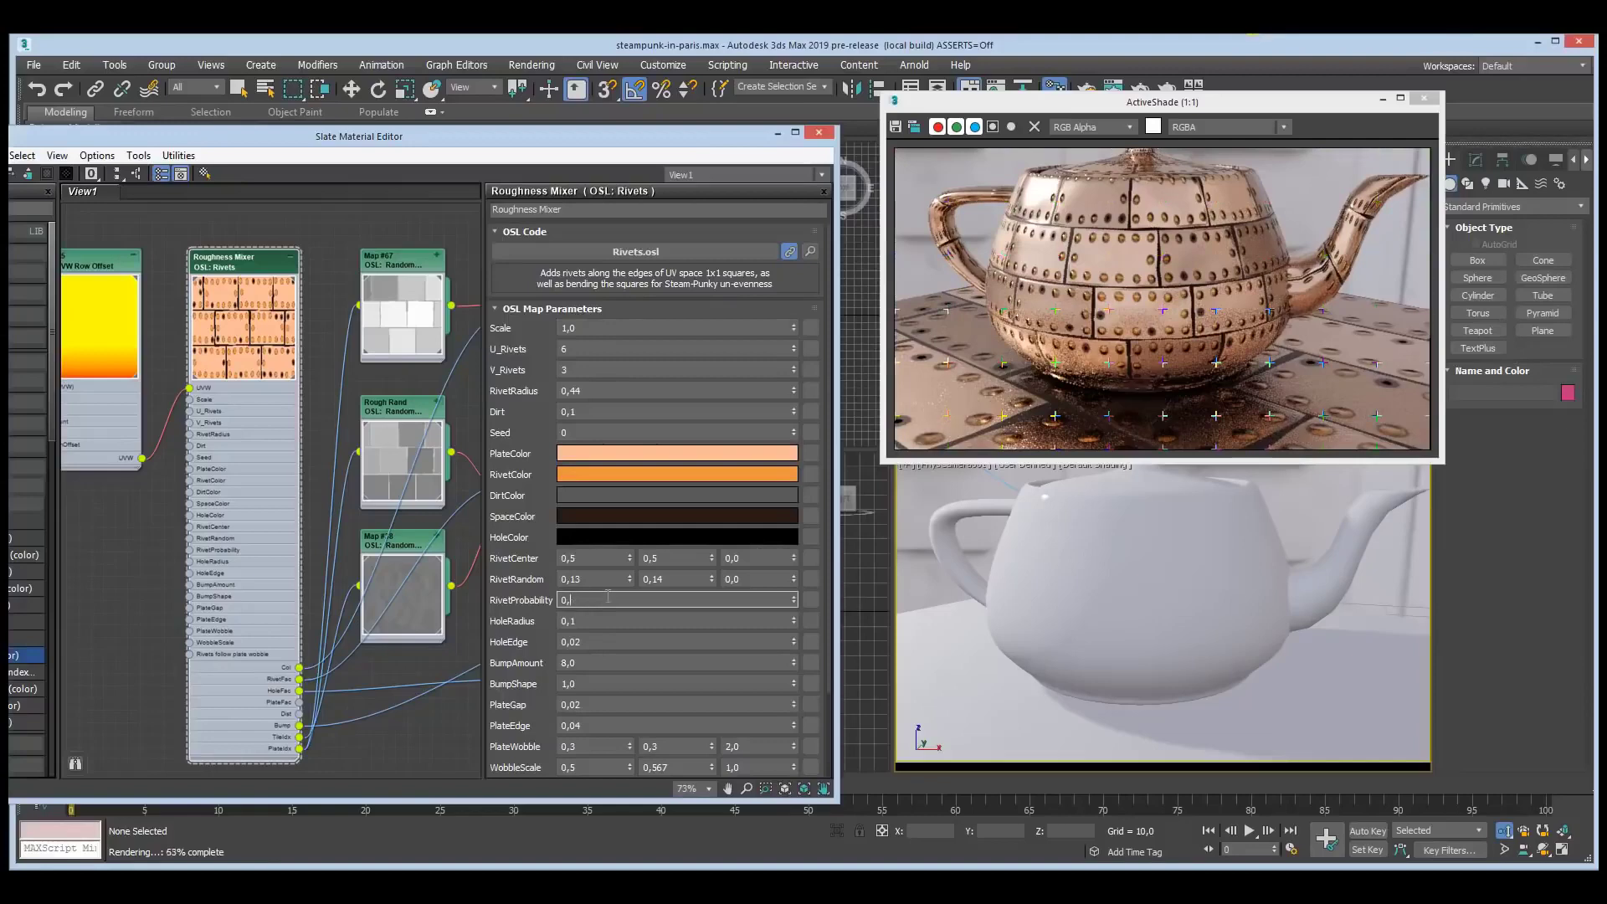
text(4)
key(Return)
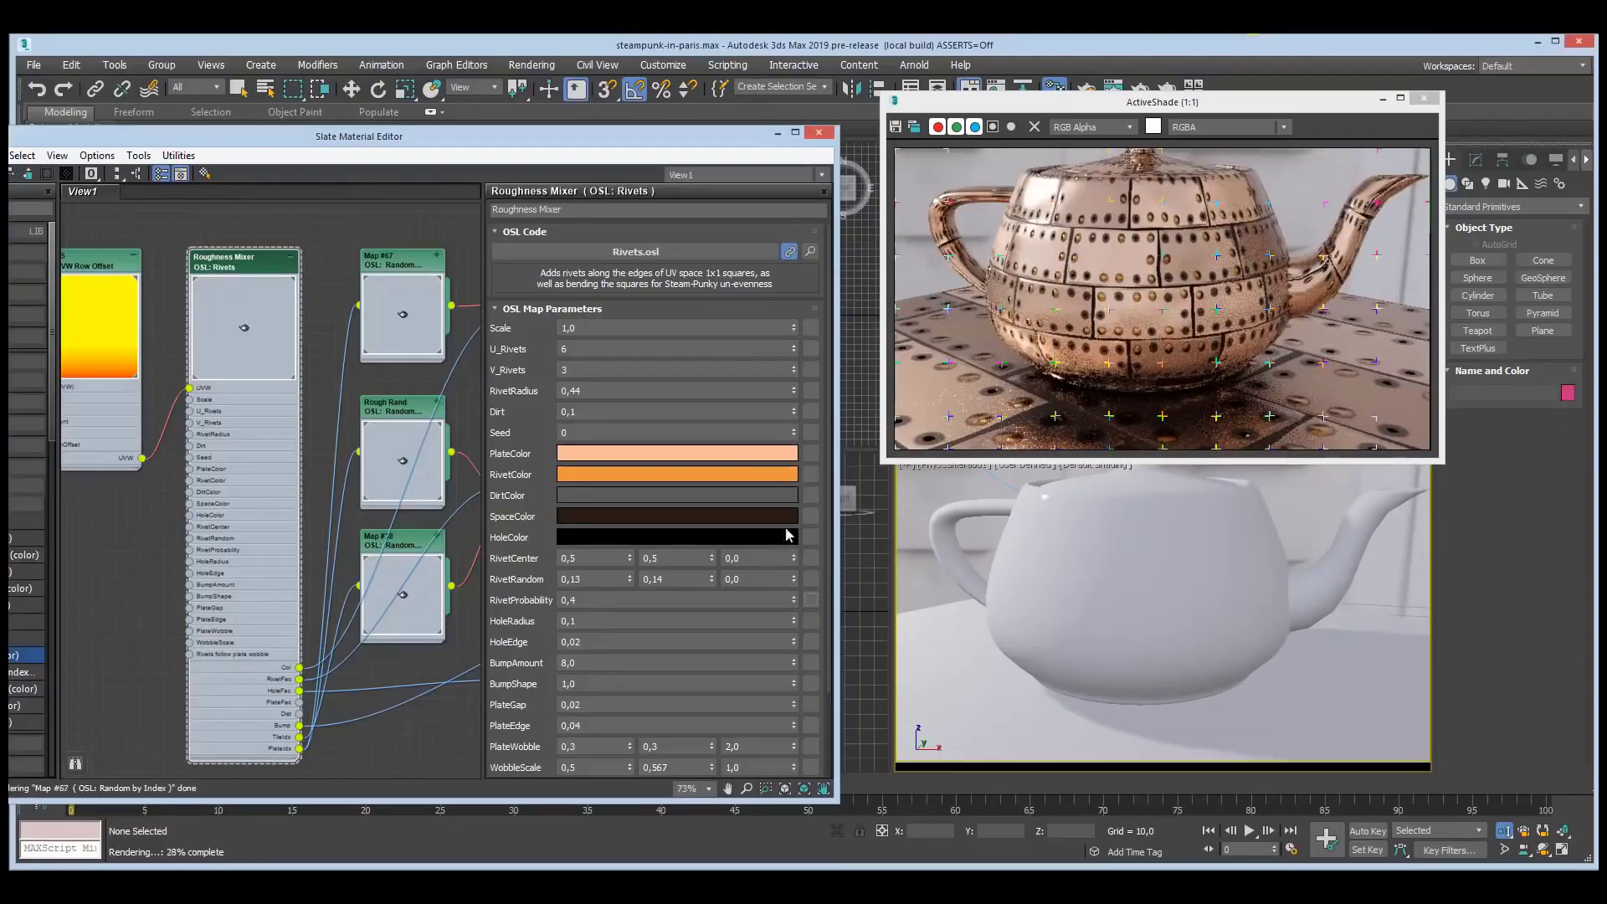
- Set PlateWobble to 0,7 / 0,7 / 4,0
scroll(527, 657, down, 3)
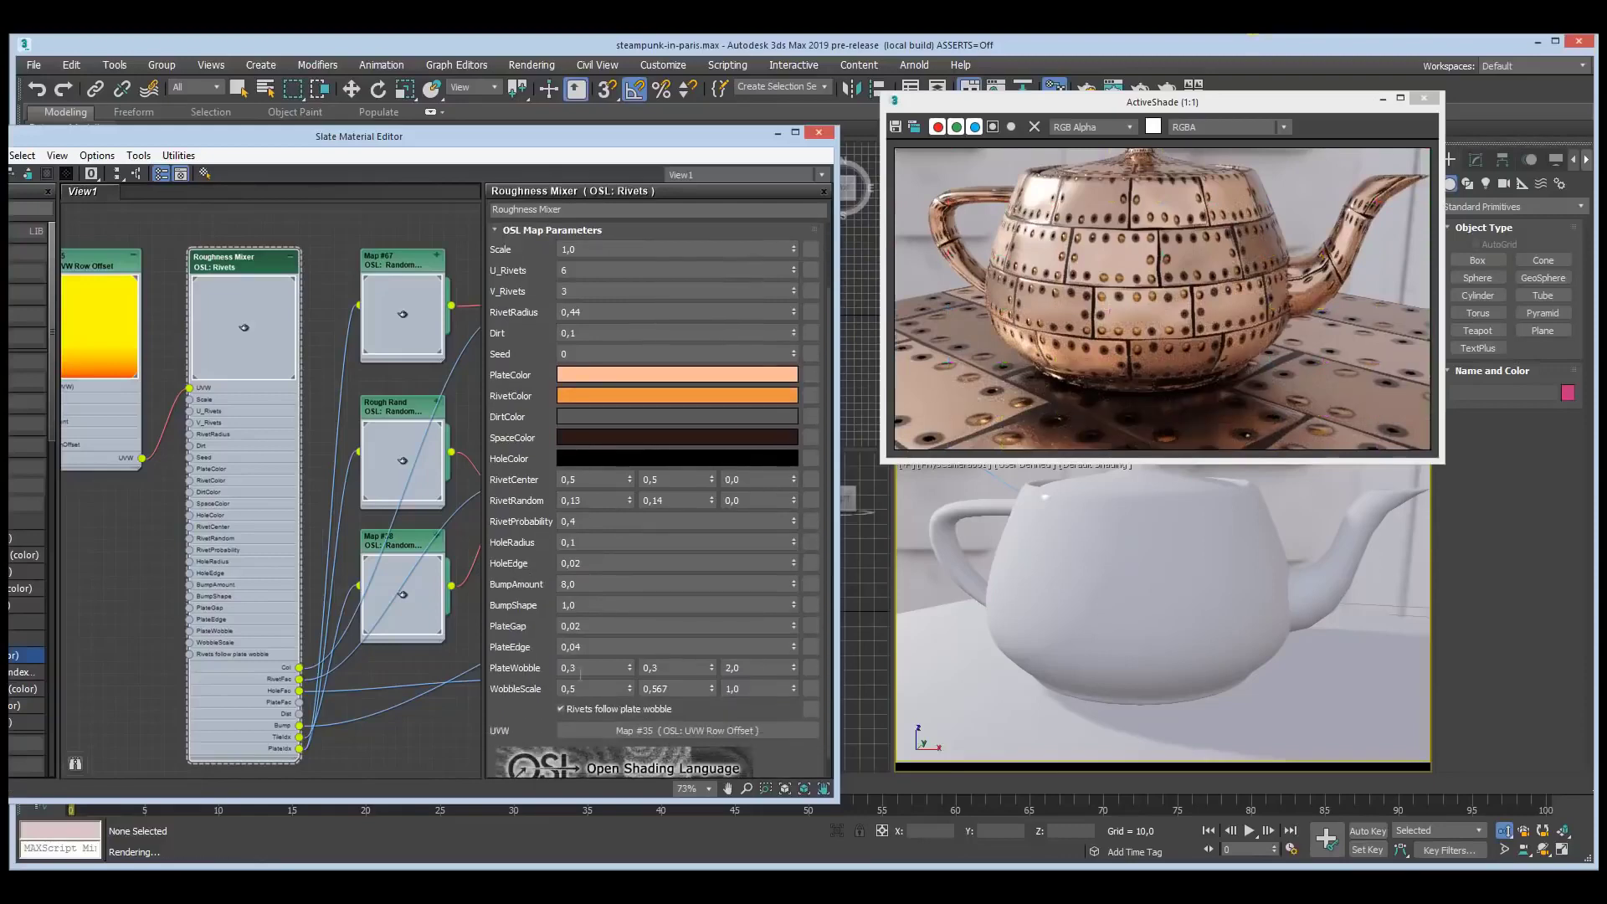
click(592, 668)
key(Tab)
text(0,7)
key(Tab)
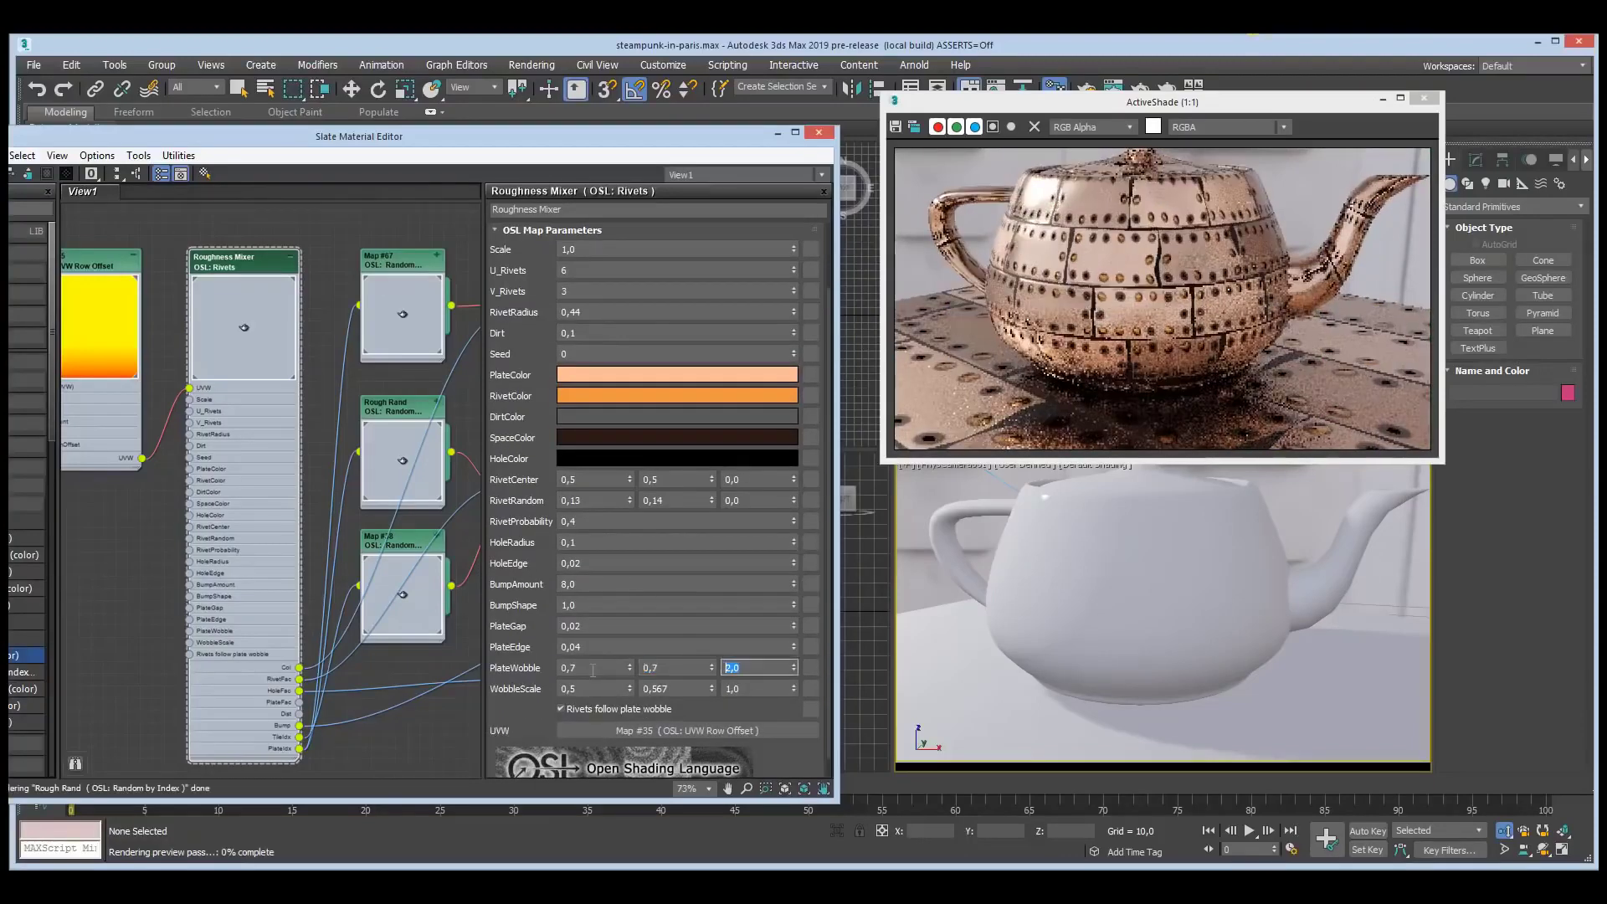
text(4)
key(Return)
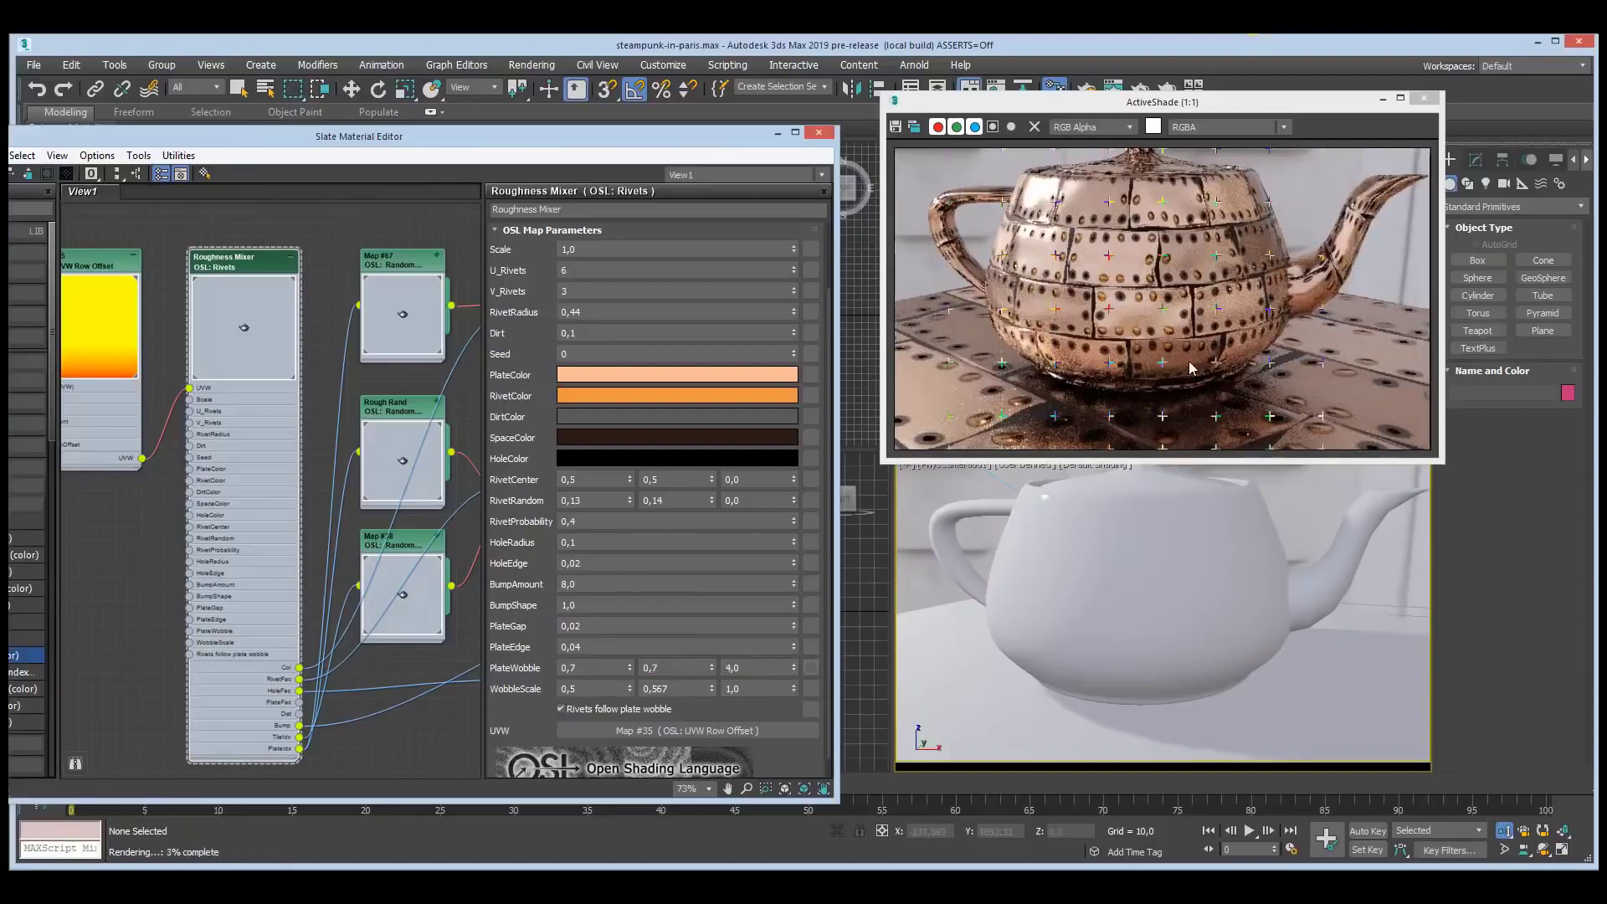
- Give PlateColor a grey-green colour in the Color Selector, then pan to the random-map nodes
click(705, 376)
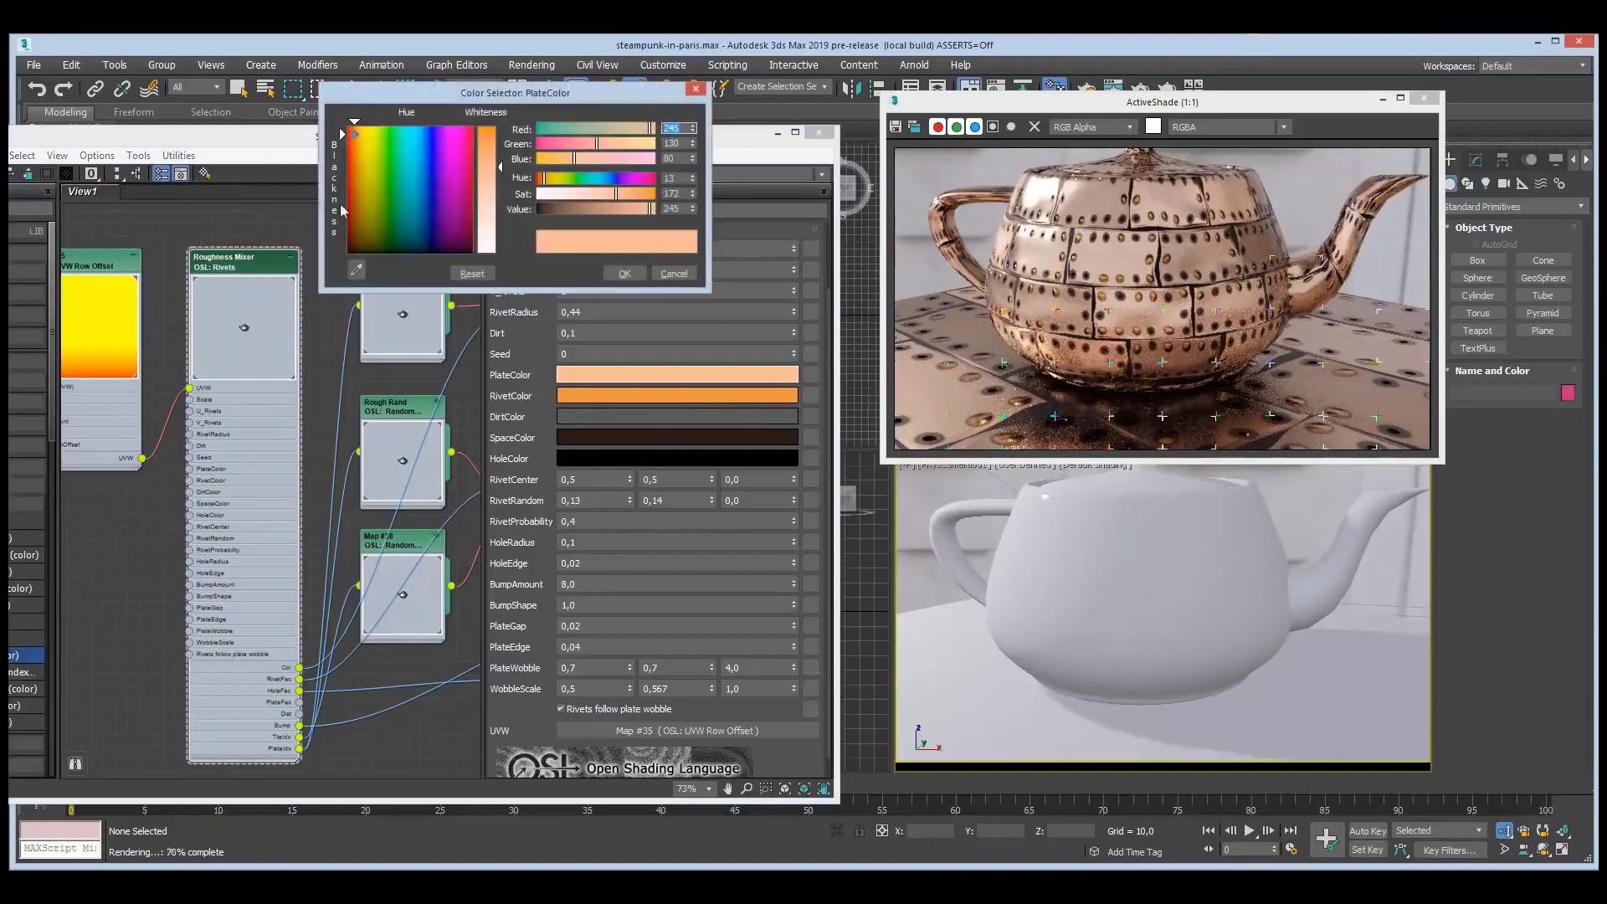
drag(342, 211, 386, 232)
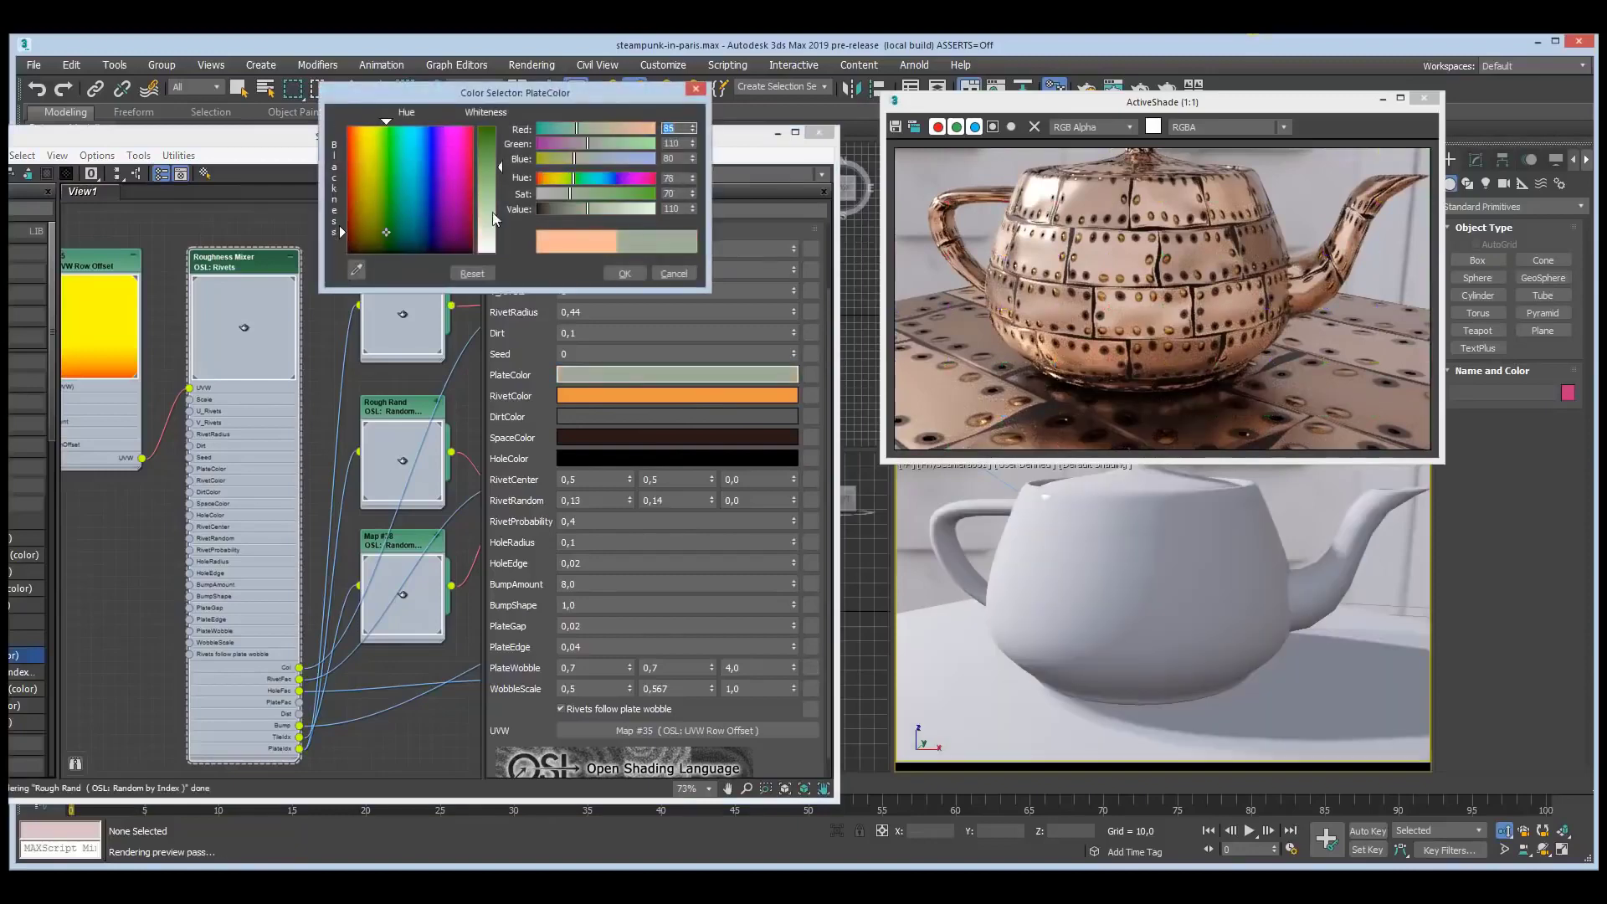
click(625, 274)
middle_drag(317, 616, 299, 514)
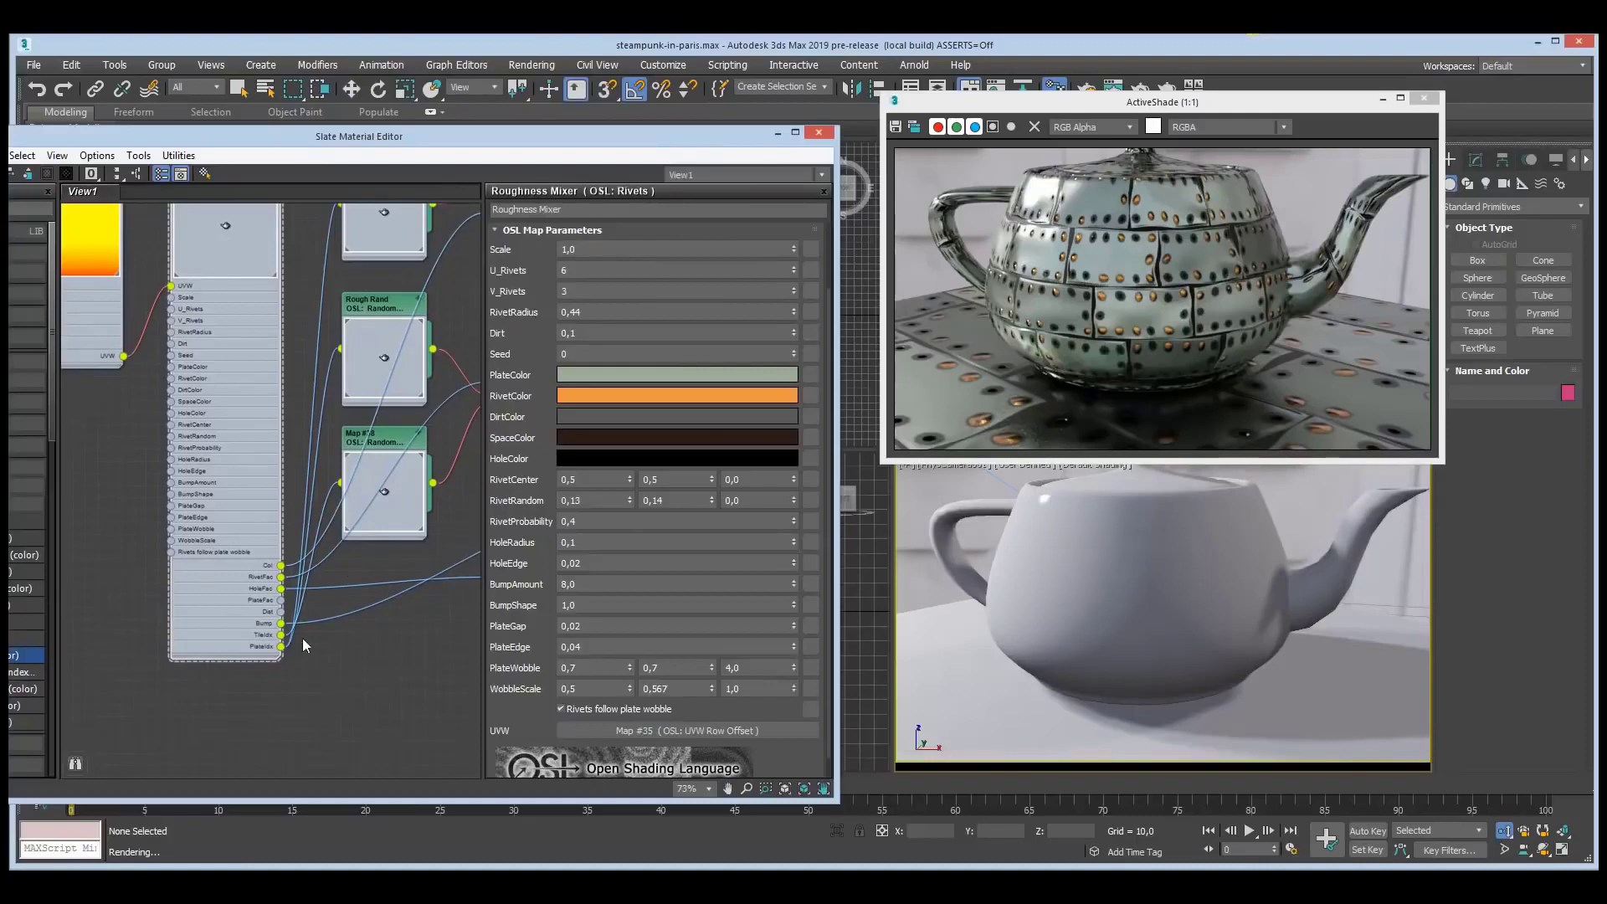
scroll(289, 674, up, 5)
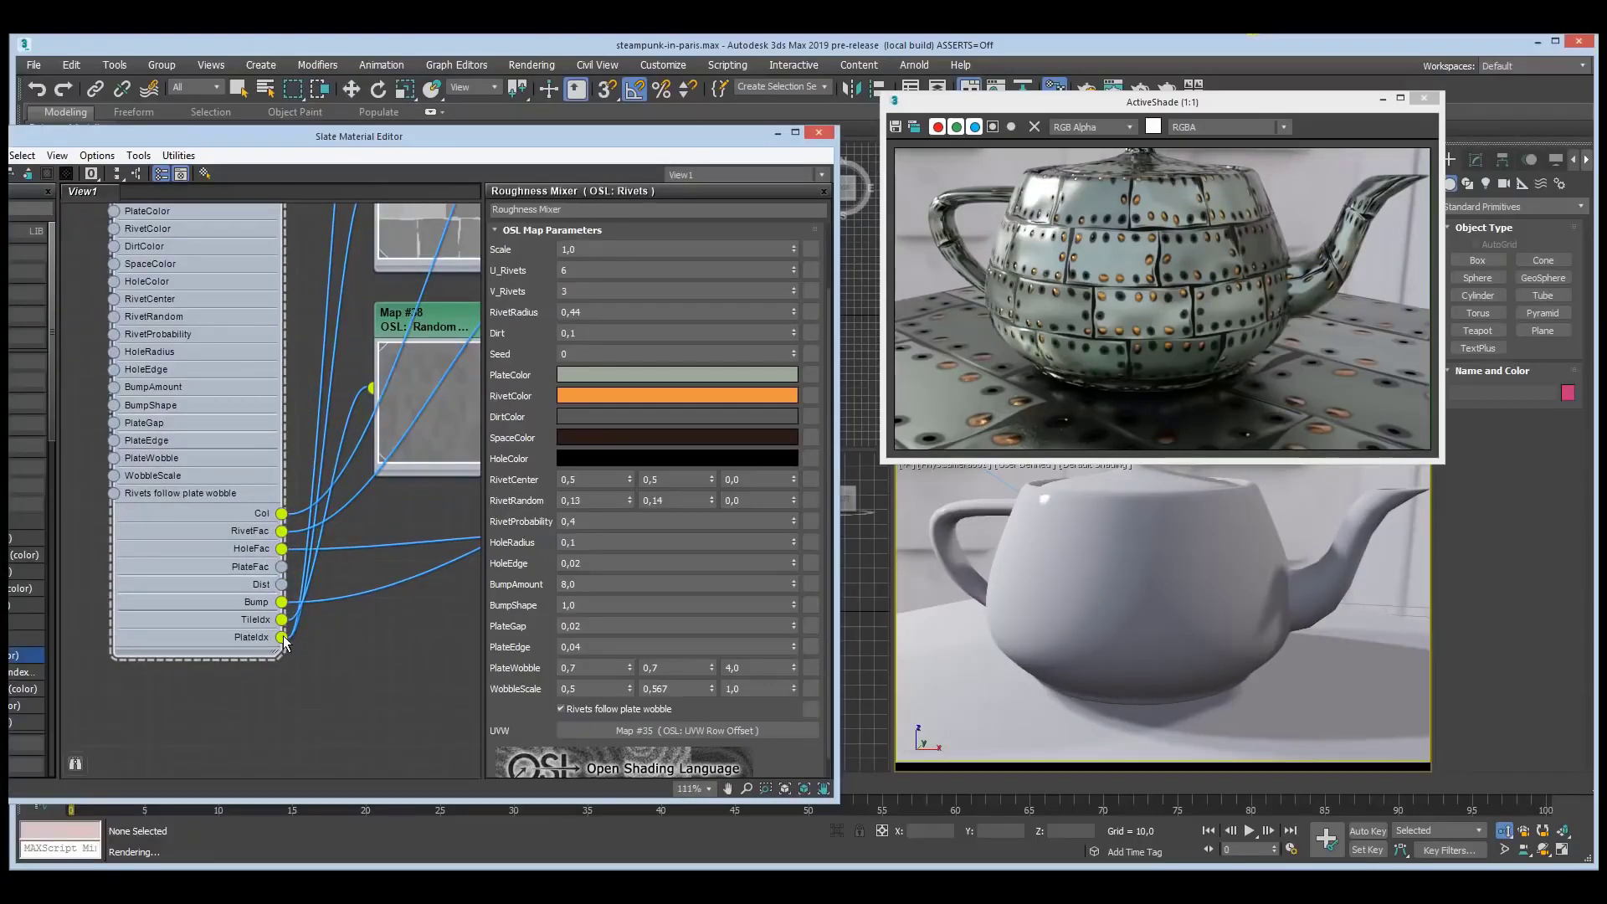
middle_drag(392, 603, 328, 723)
middle_drag(498, 231, 379, 471)
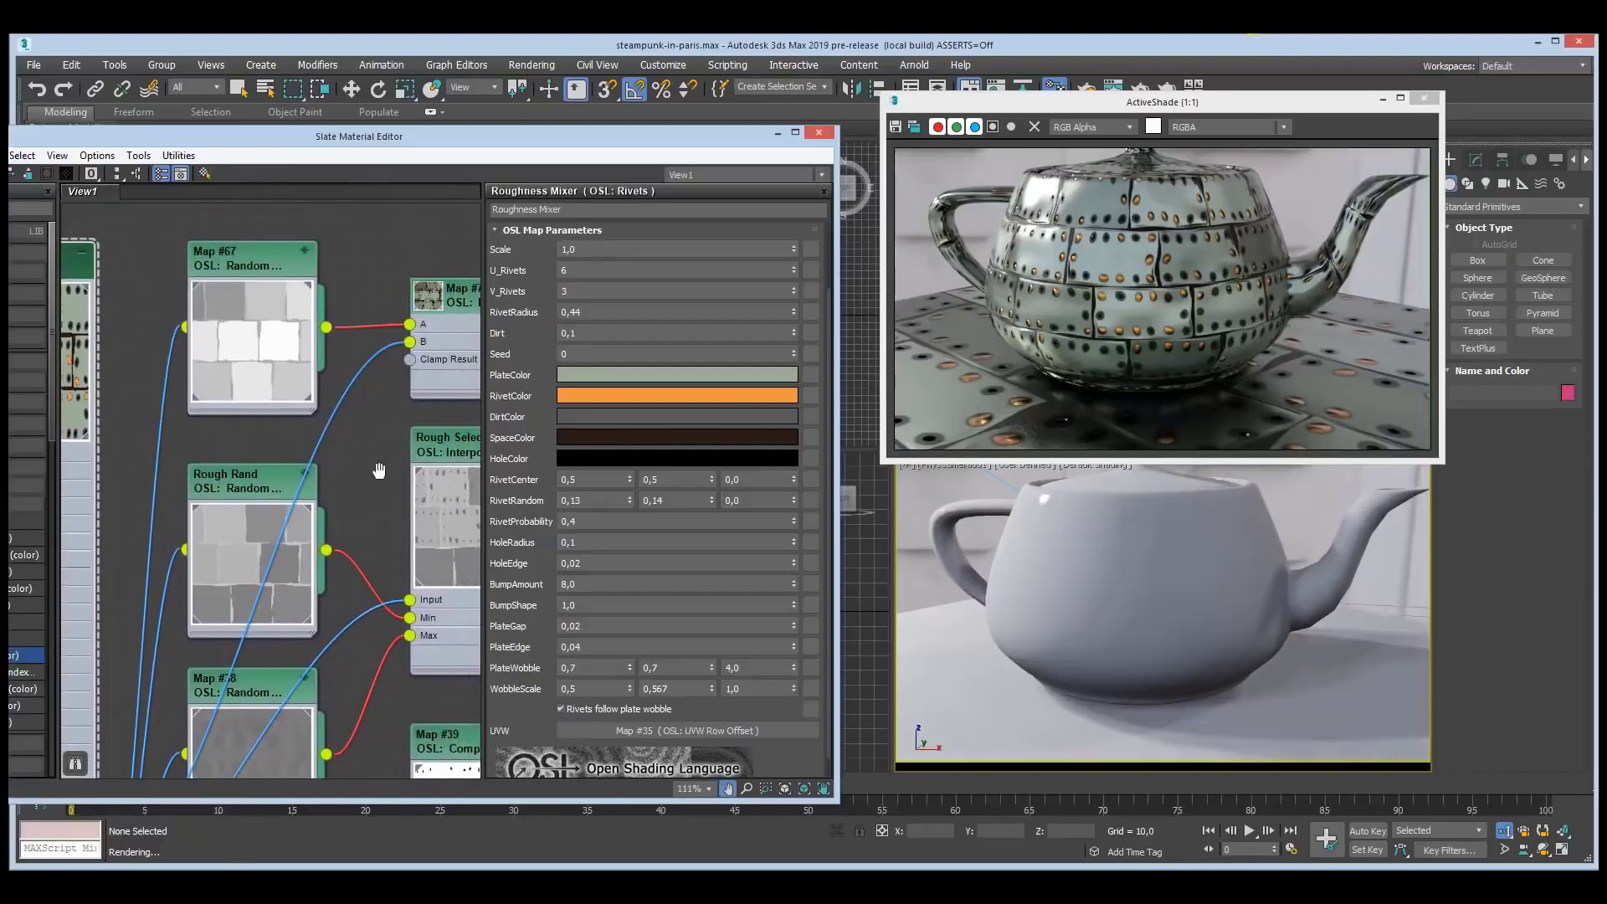
- Raise Map #67's Seed to 7, briefly trying Min 0,0 before restoring it to 0,25
double_click(244, 264)
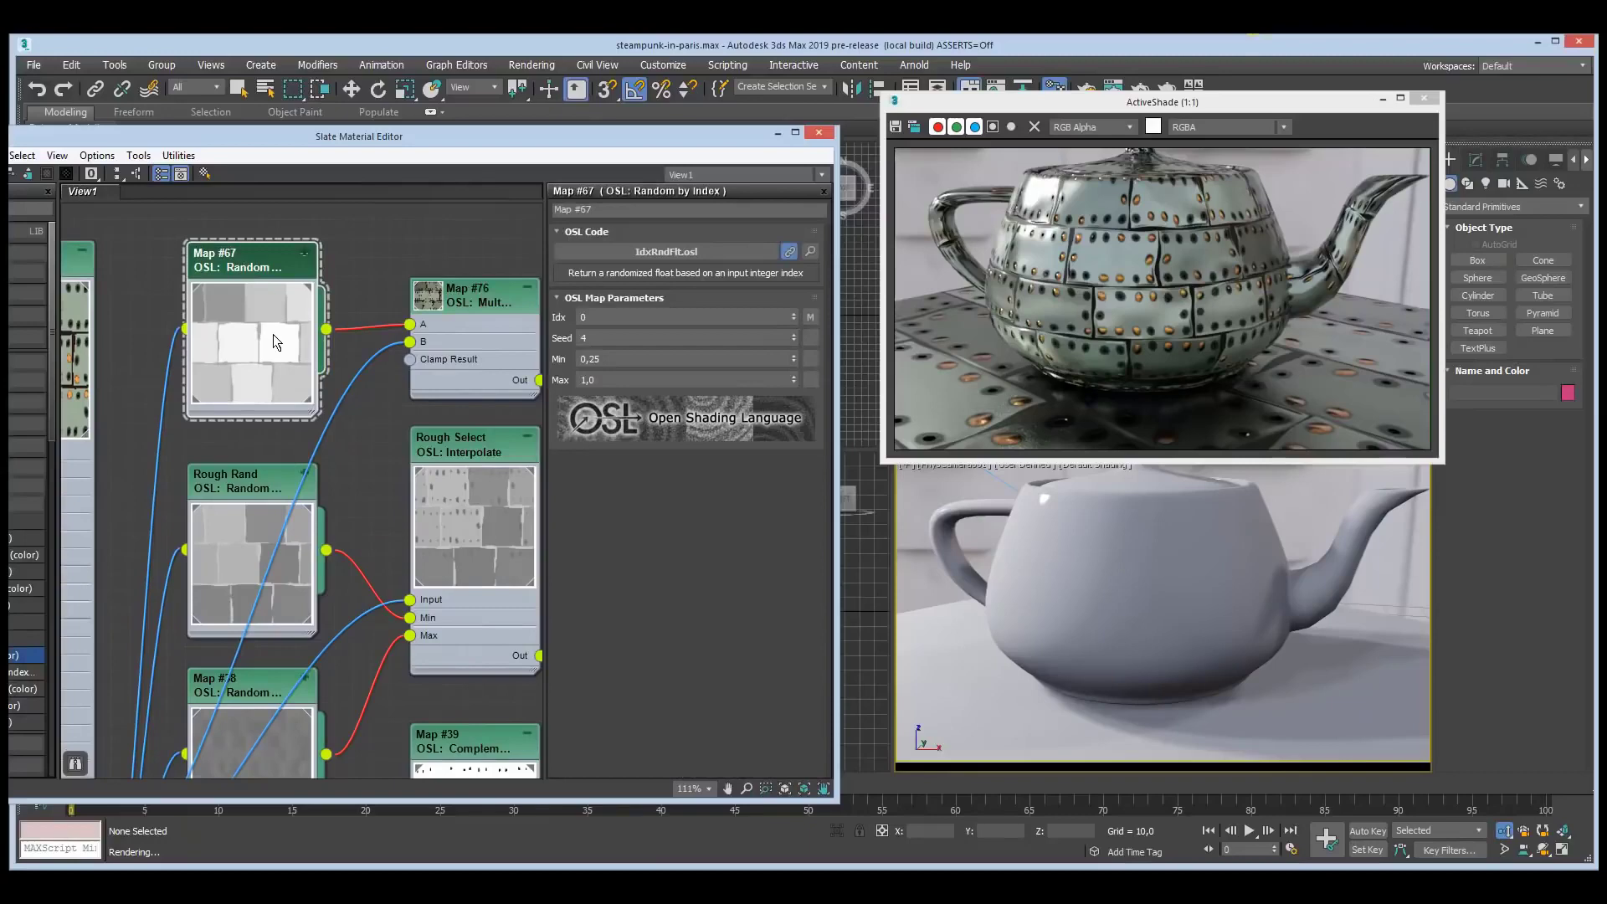
click(793, 335)
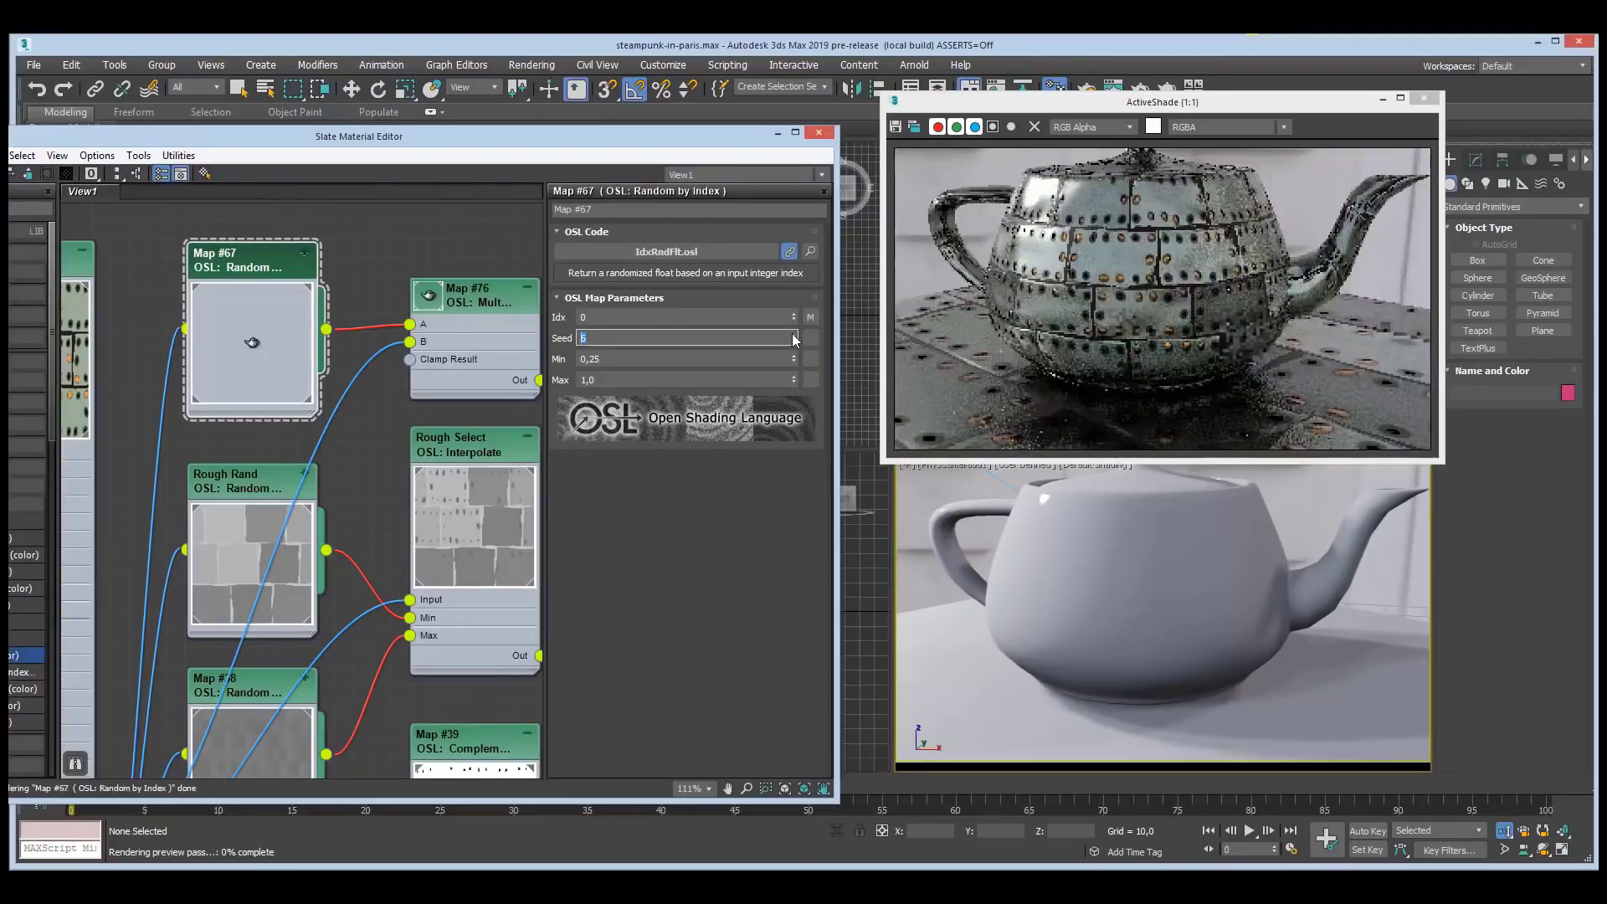
click(709, 362)
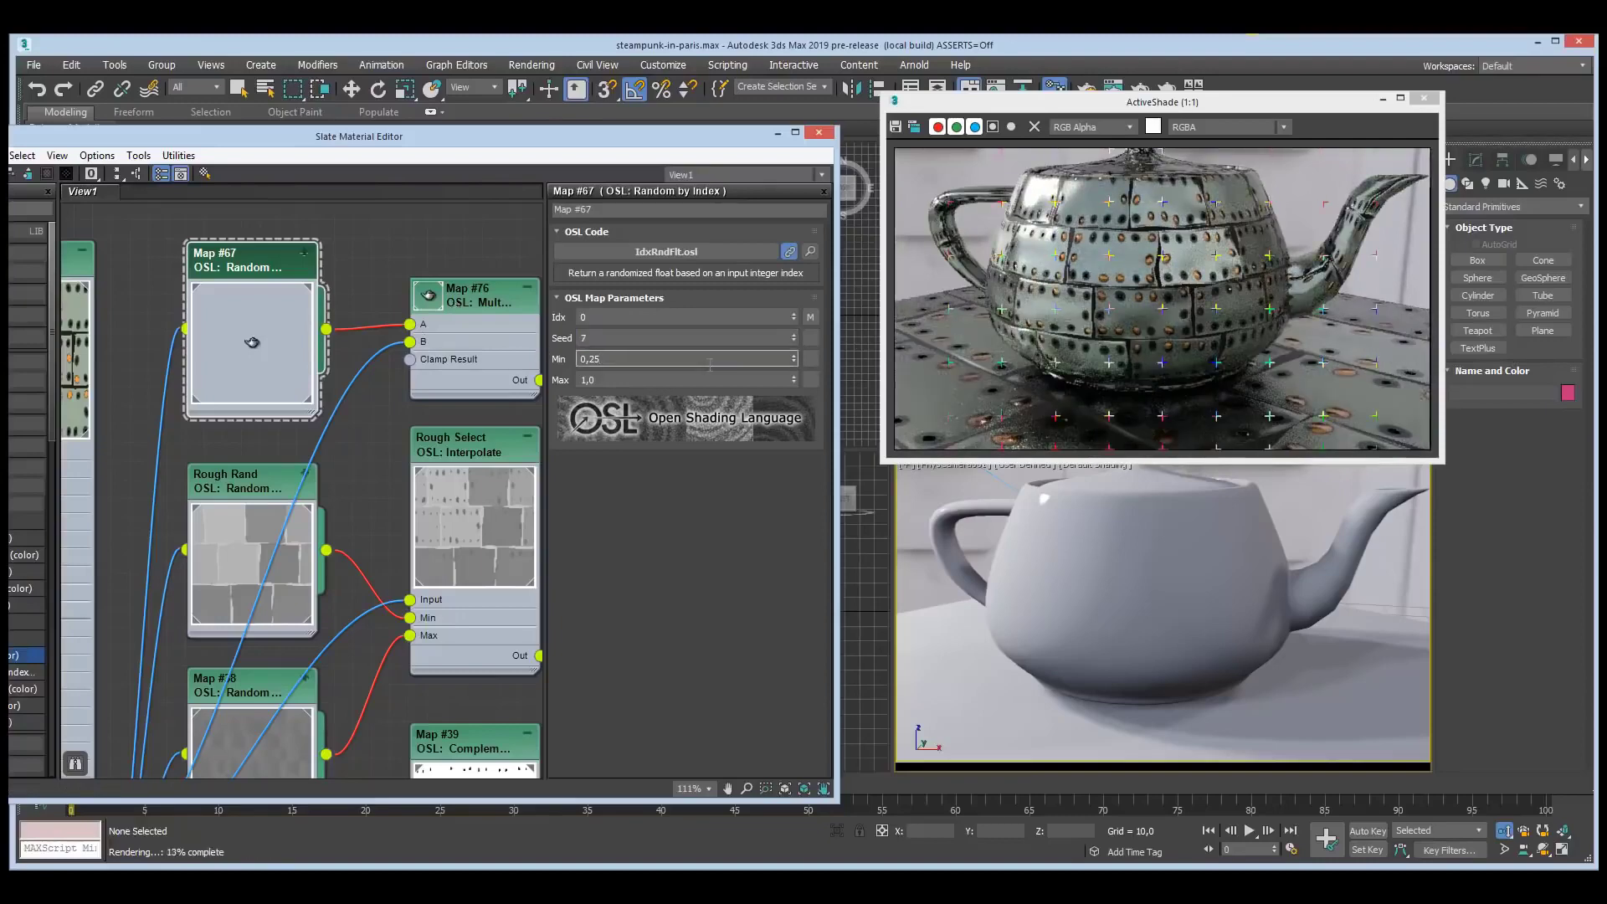
key(BackSpace)
key(BackSpace)
key(BackSpace)
key(Return)
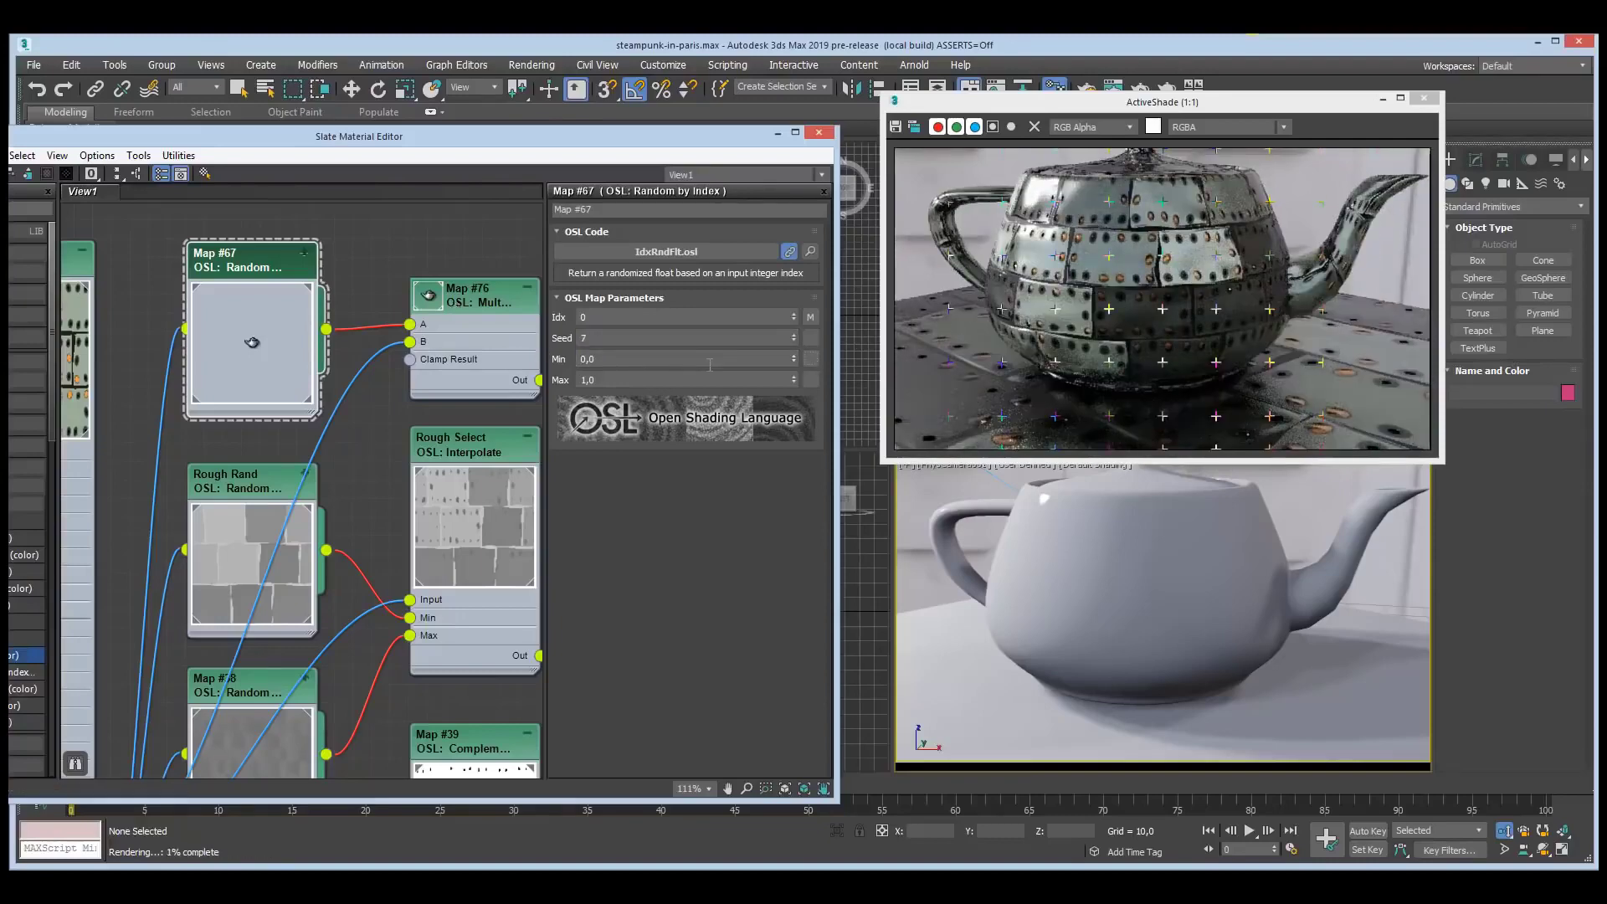
click(710, 364)
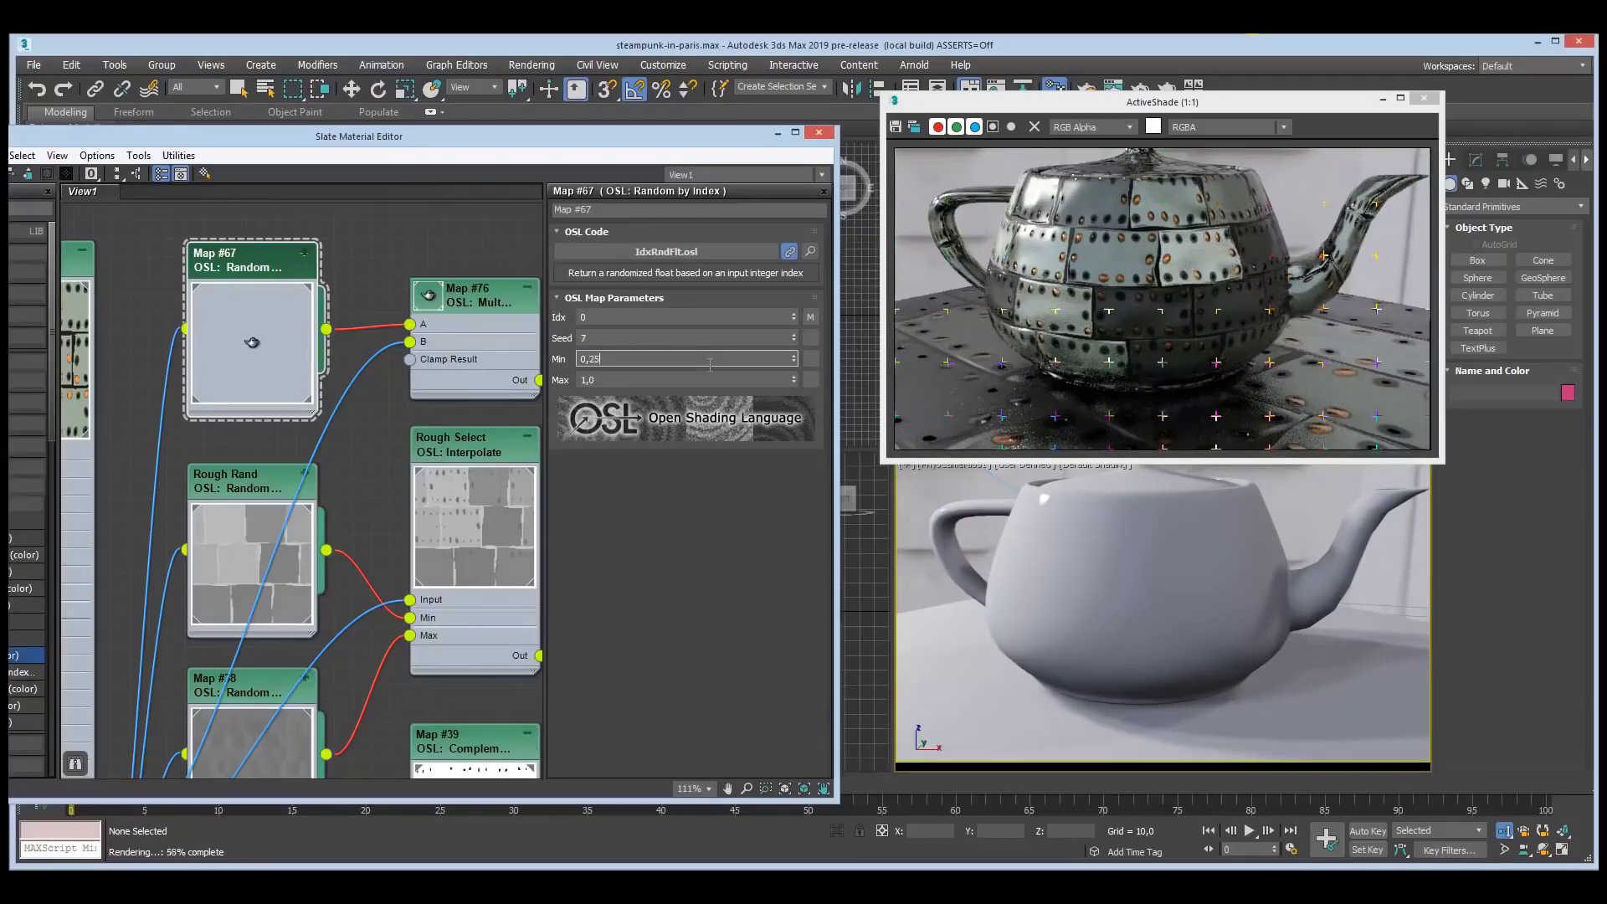
text(25)
key(Return)
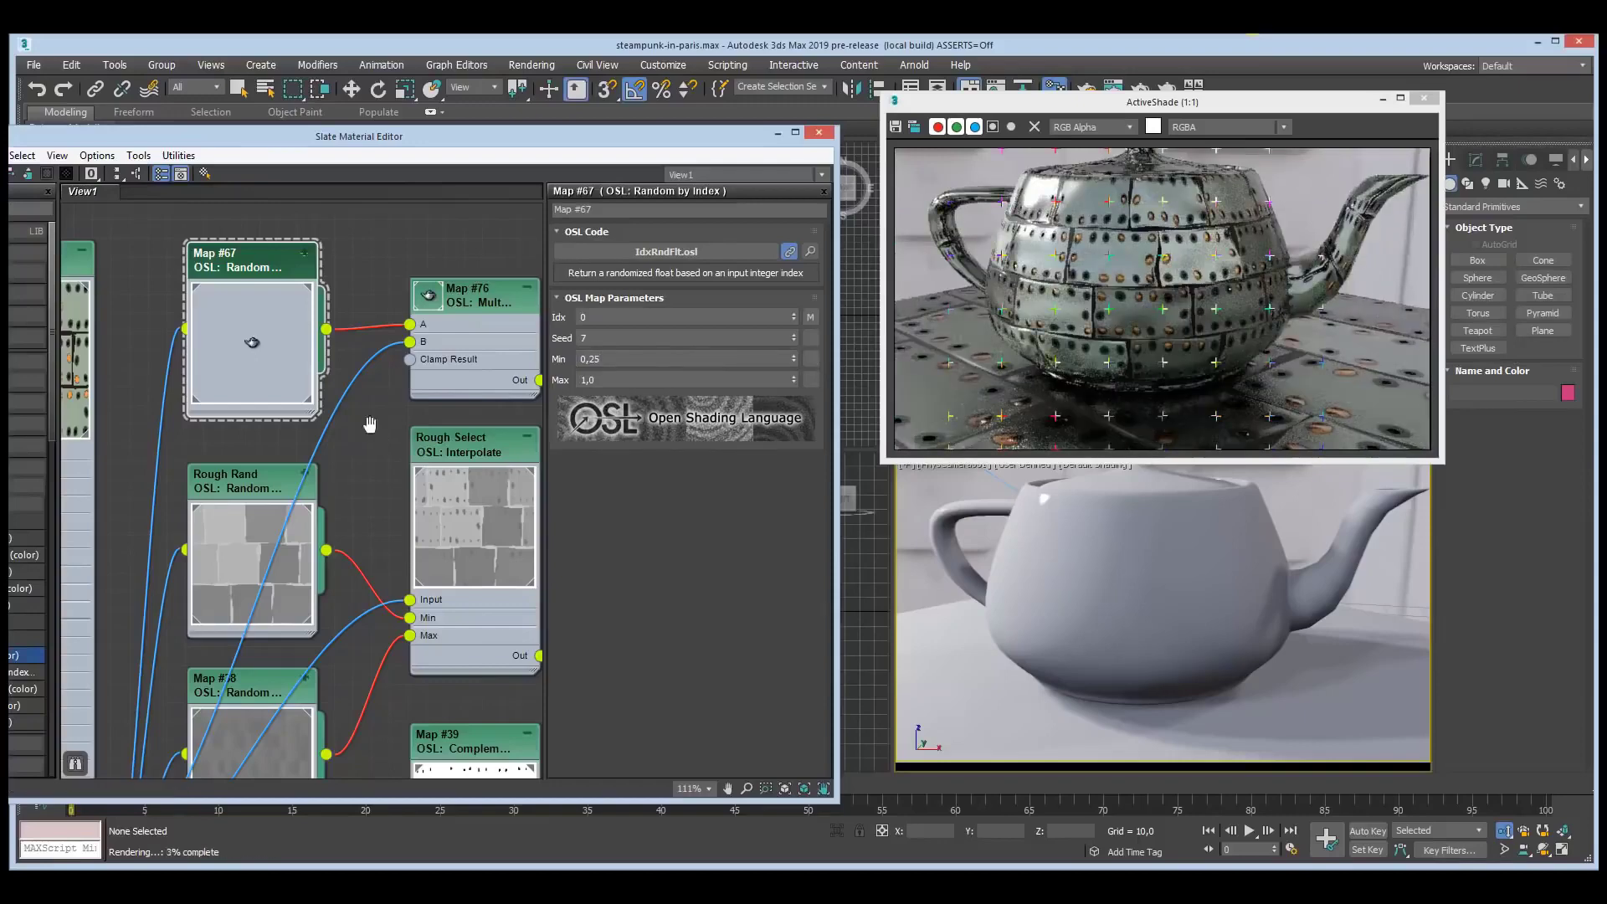
middle_drag(370, 424, 223, 391)
middle_drag(430, 305, 303, 280)
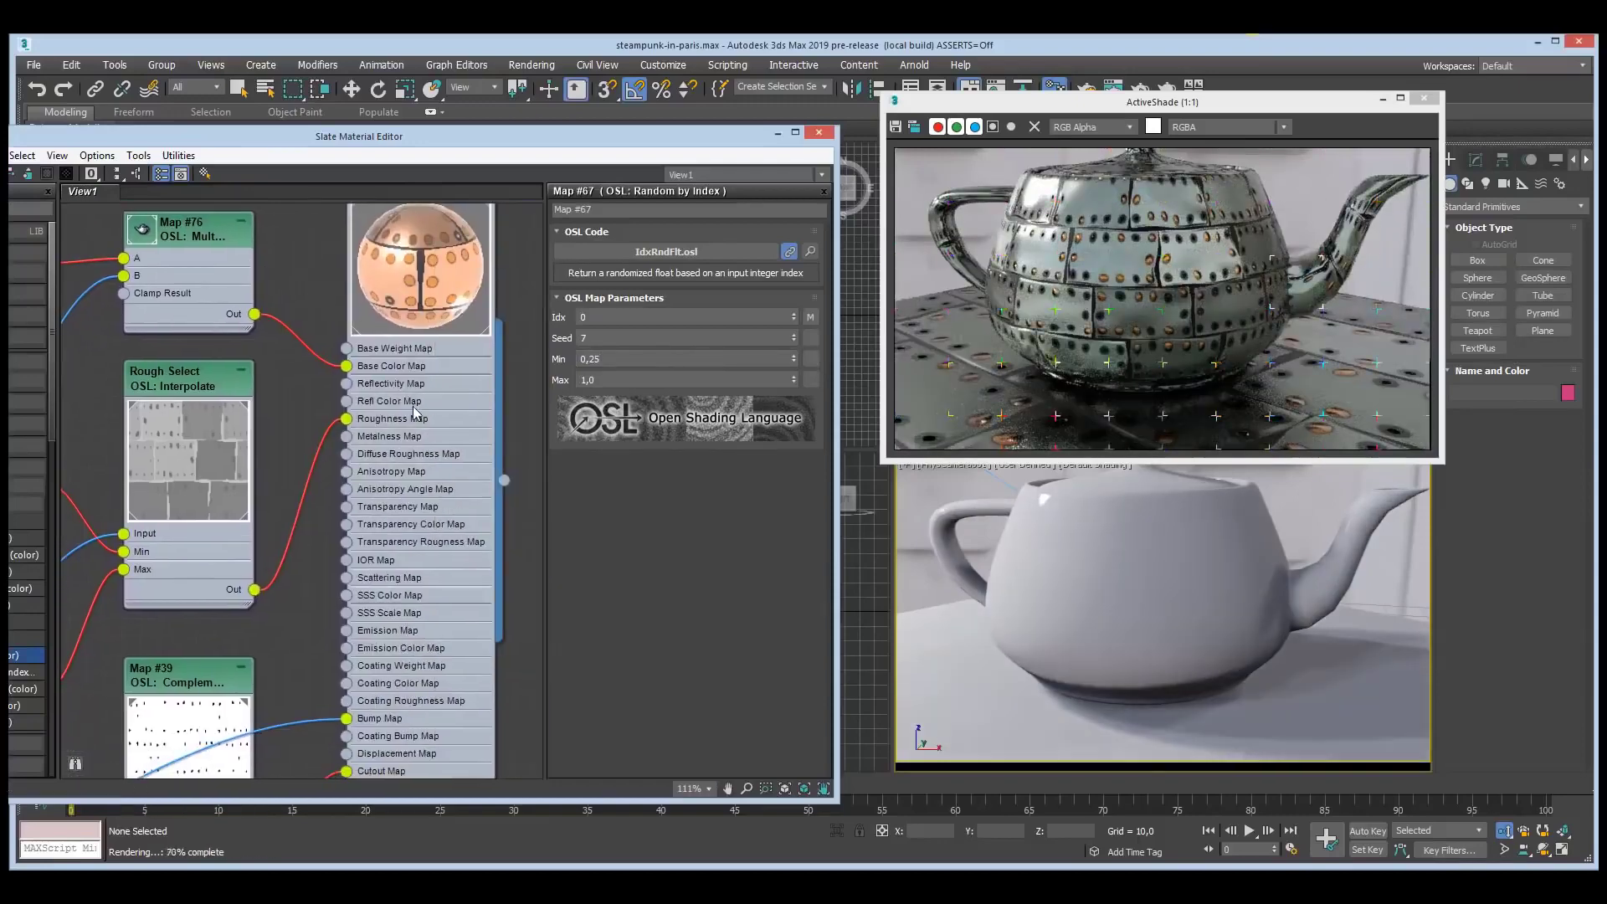
- Locate the UVW Row Offset and UVW Transform nodes and unhook Row Offset from the Roughness node
middle_drag(532, 344, 519, 379)
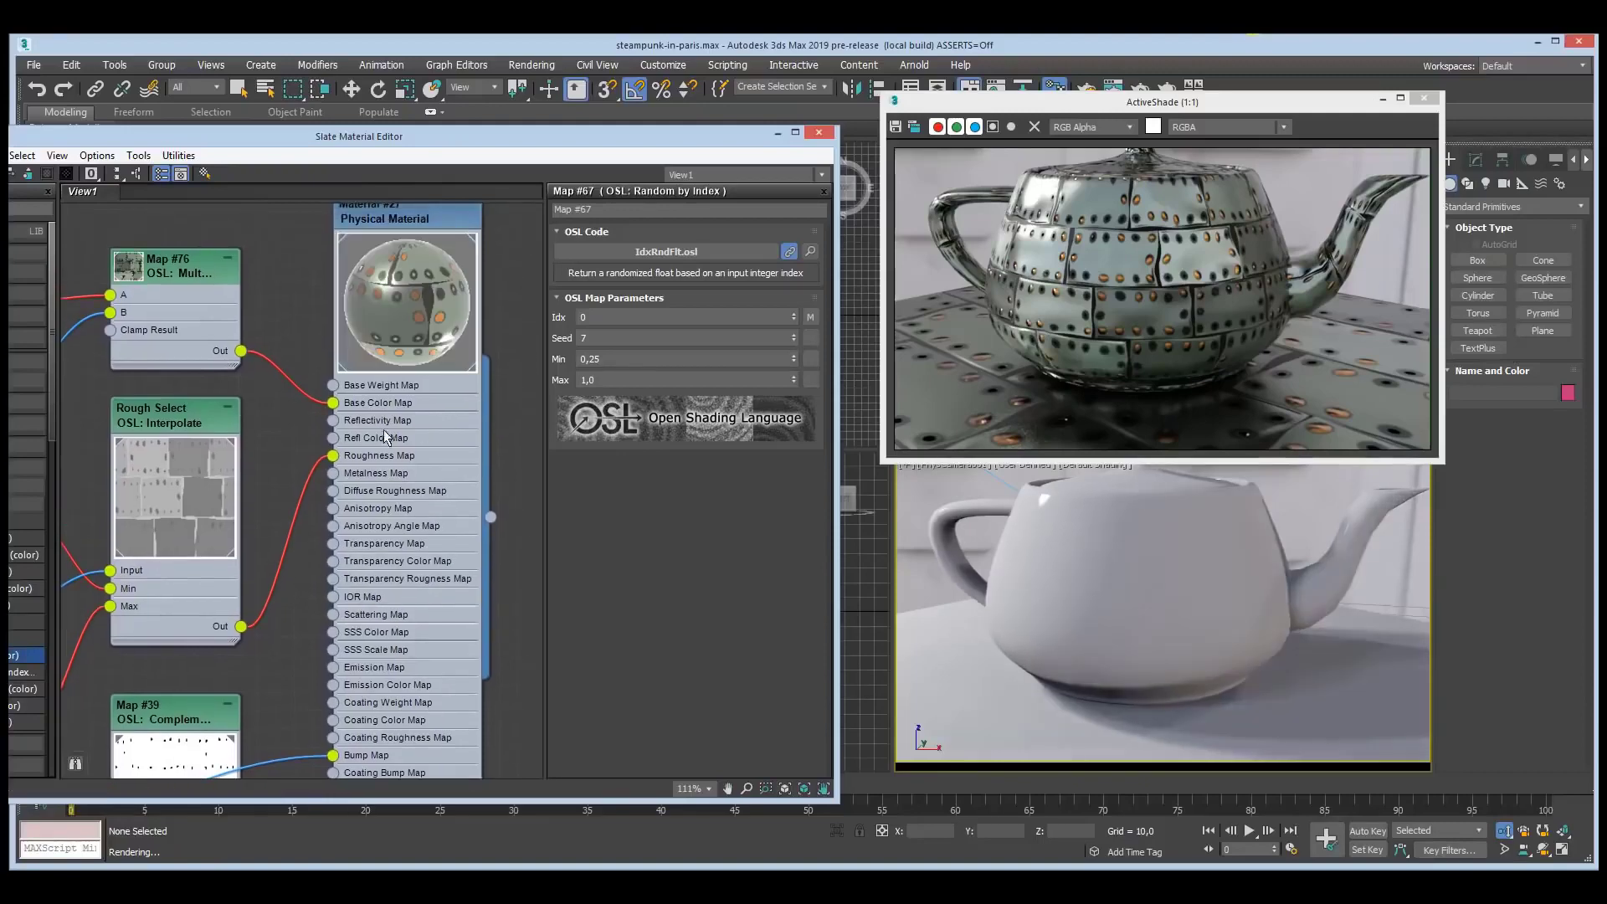
scroll(379, 434, down, 2)
scroll(114, 439, down, 1)
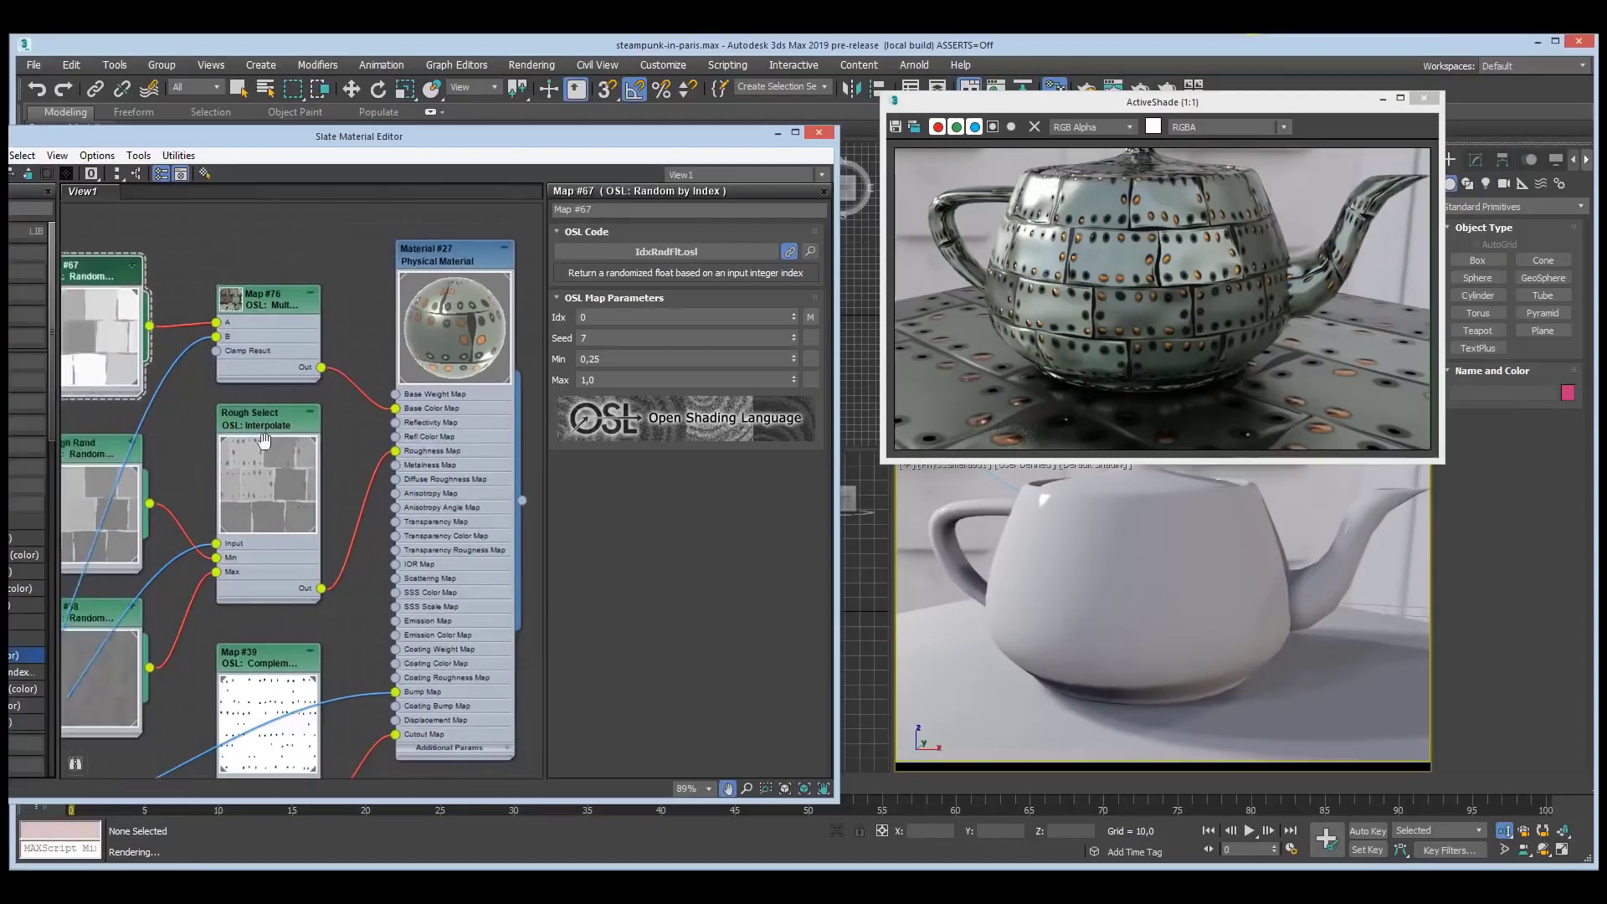
middle_drag(113, 439, 484, 435)
middle_drag(138, 357, 359, 425)
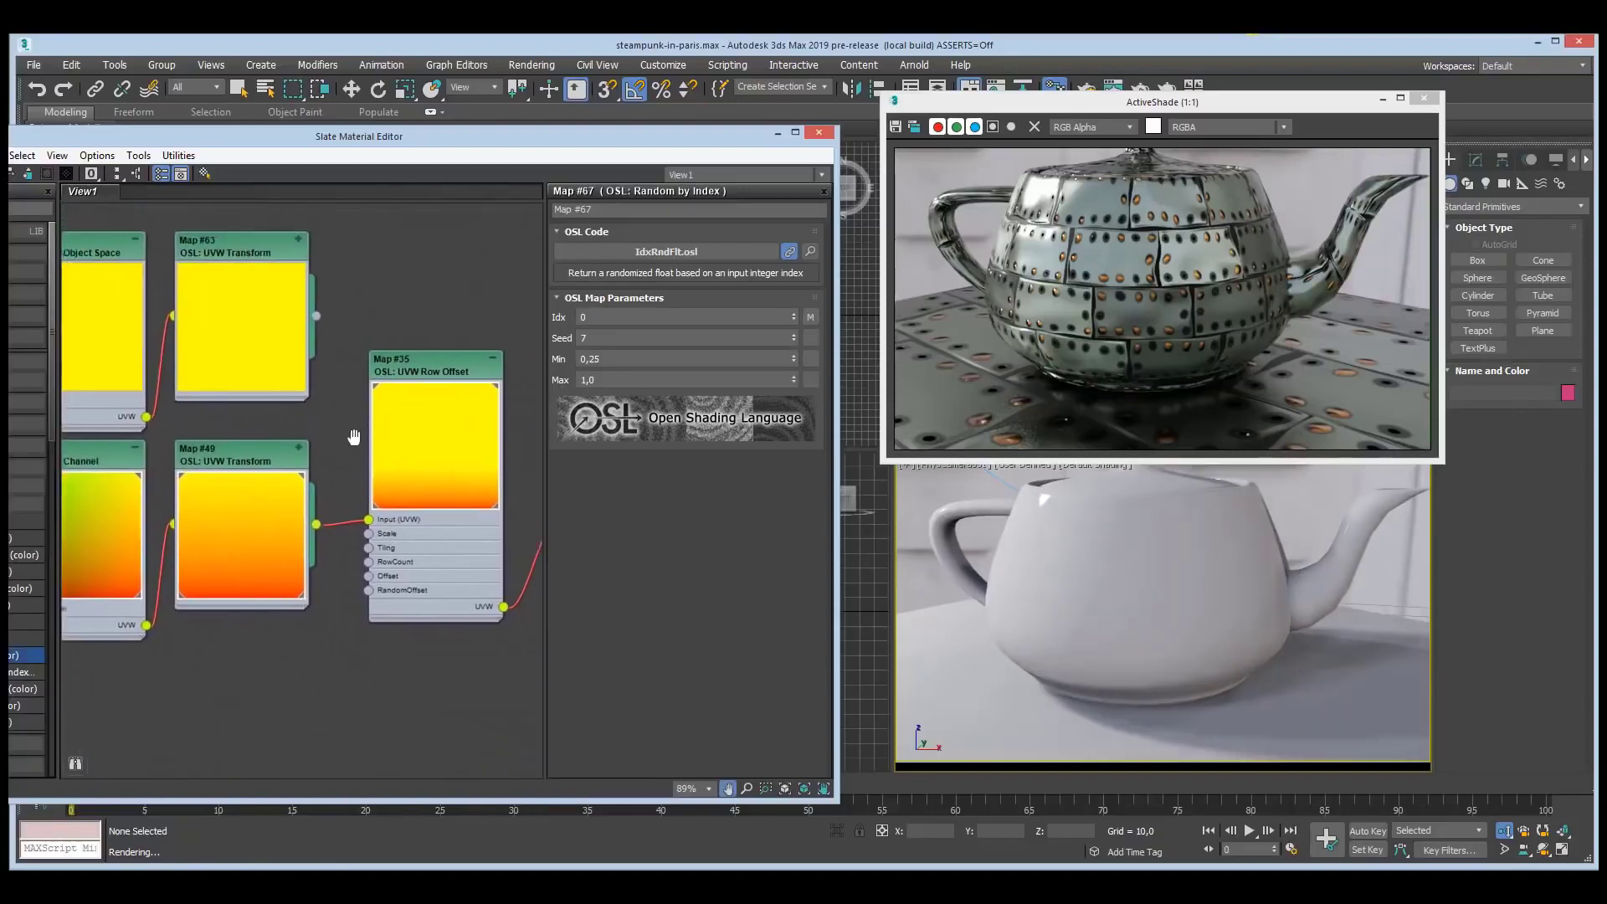
scroll(355, 439, down, 2)
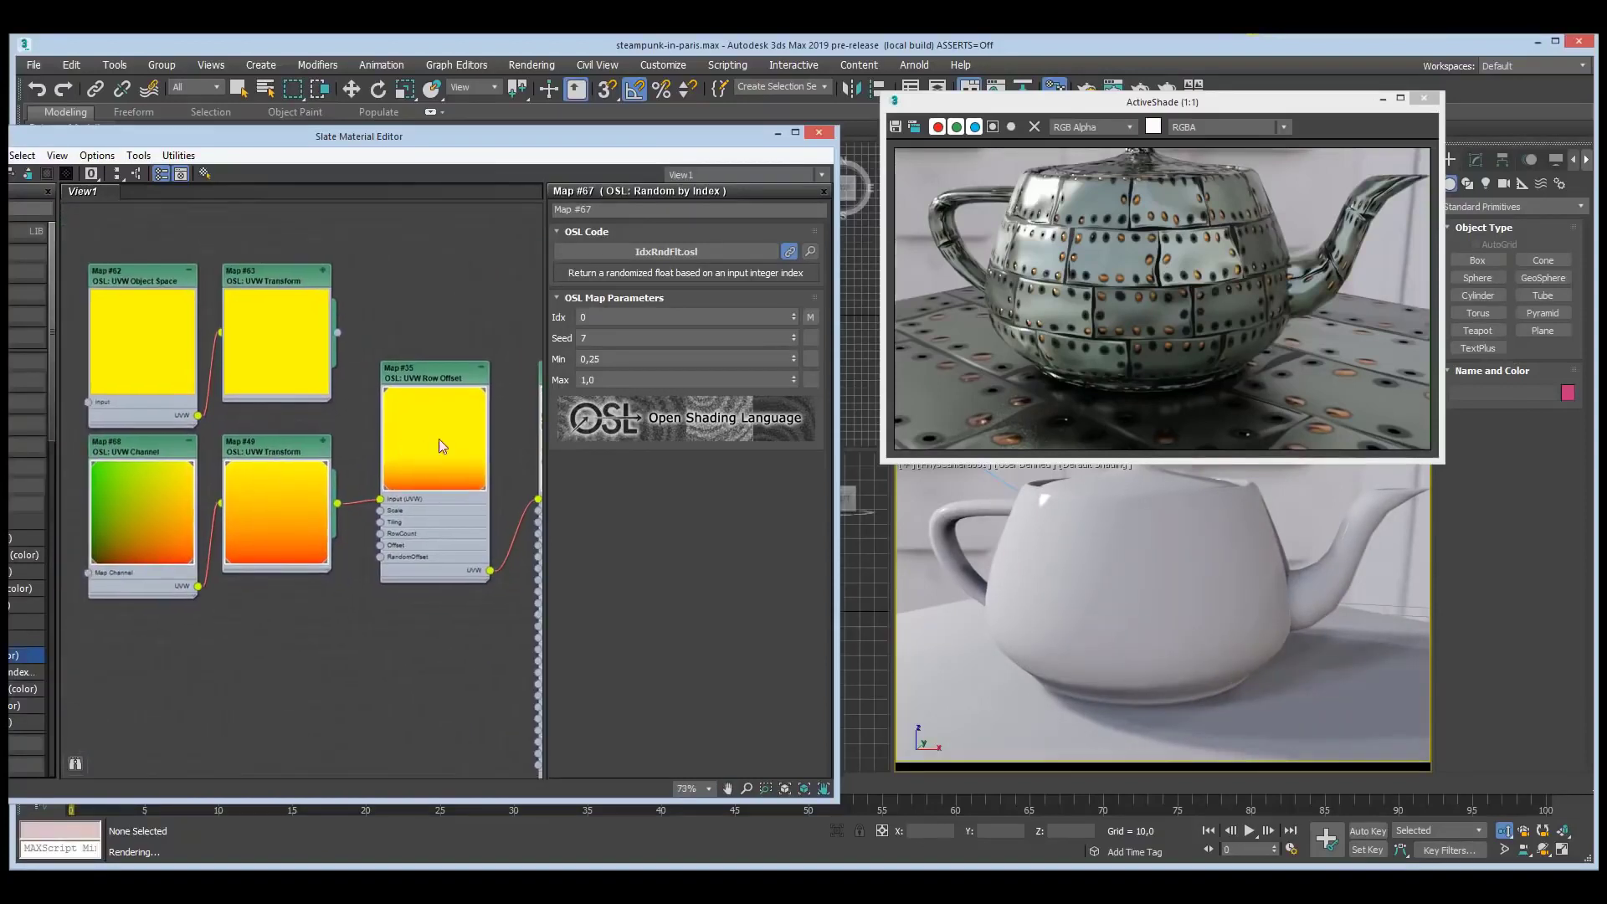
middle_drag(507, 450, 487, 447)
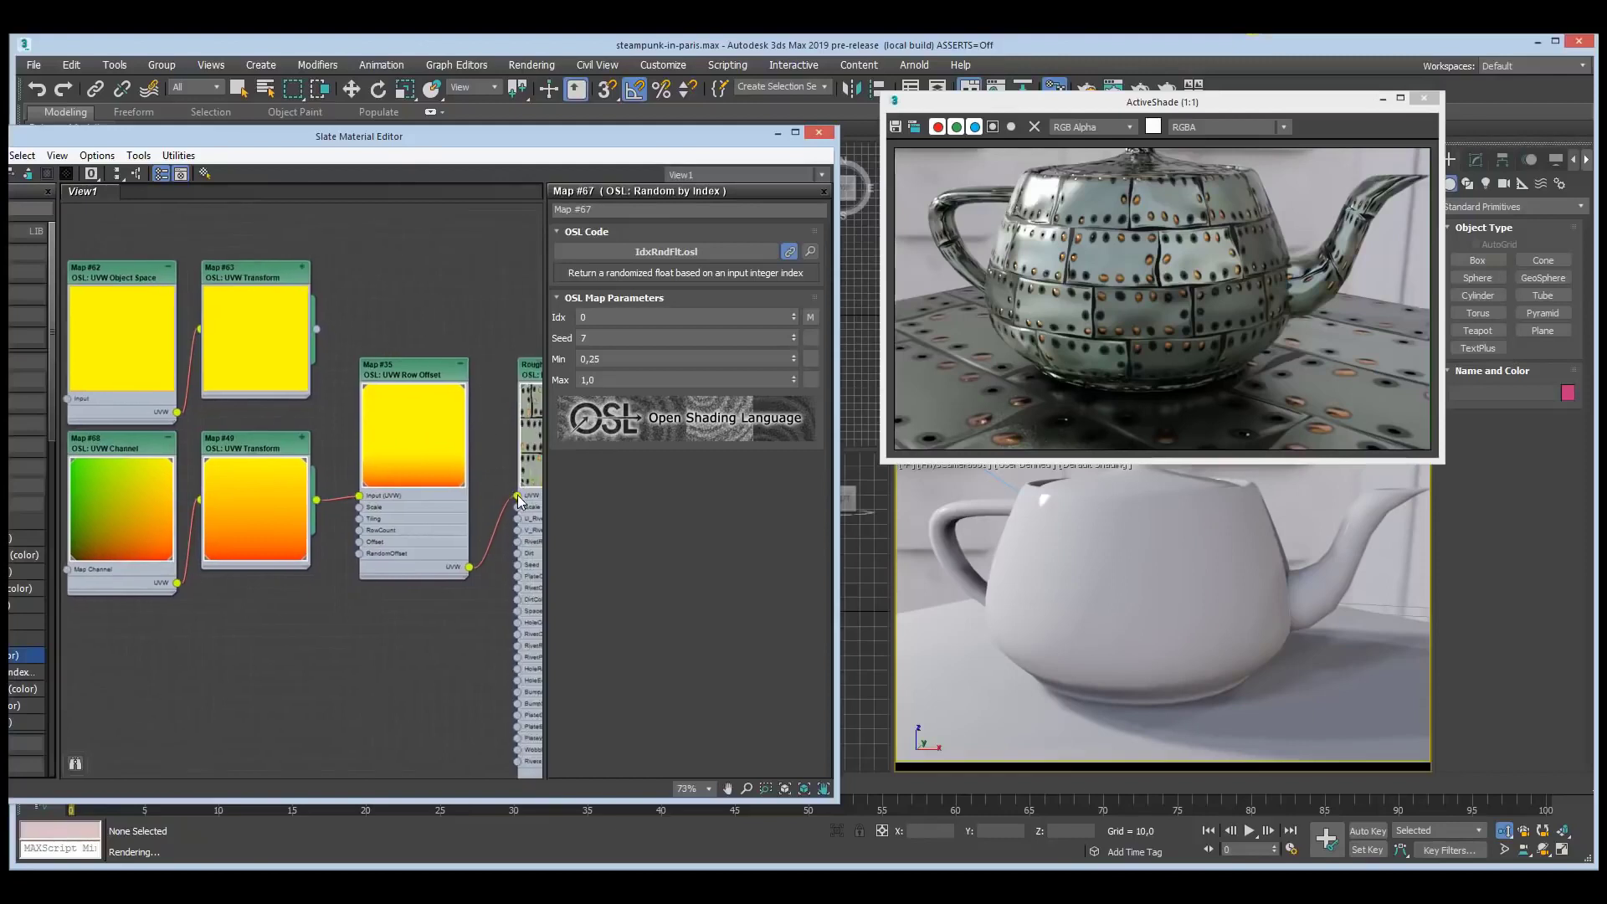
drag(518, 498, 501, 495)
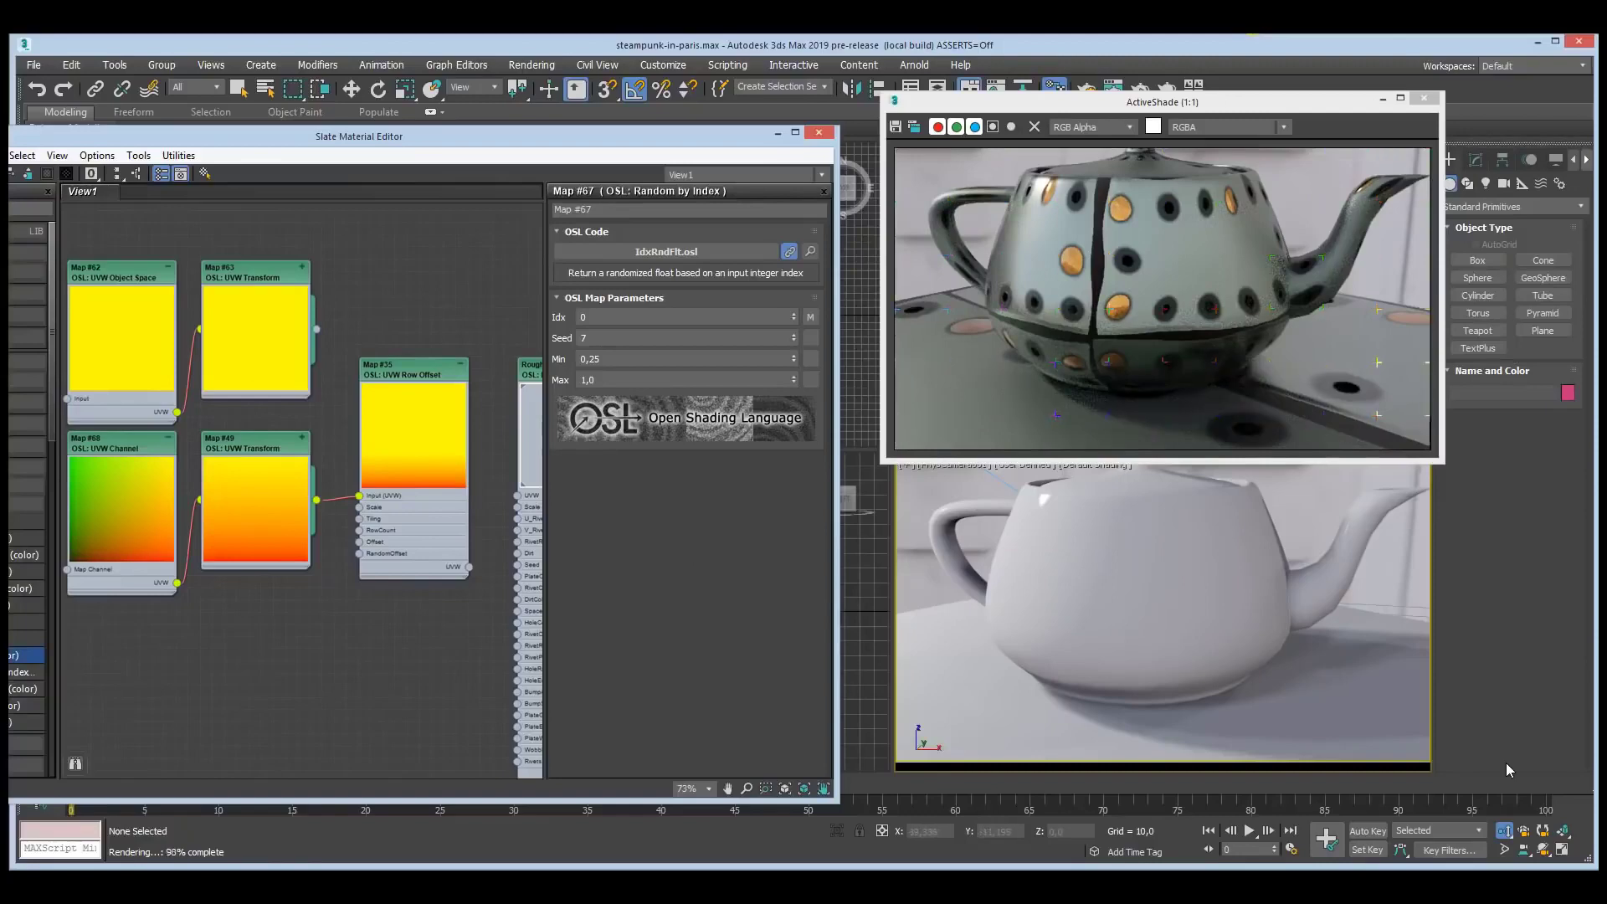
- Wire the UVW Row Offset output into the rivets shader and Map #63's output into its Input (UVW)
click(1543, 850)
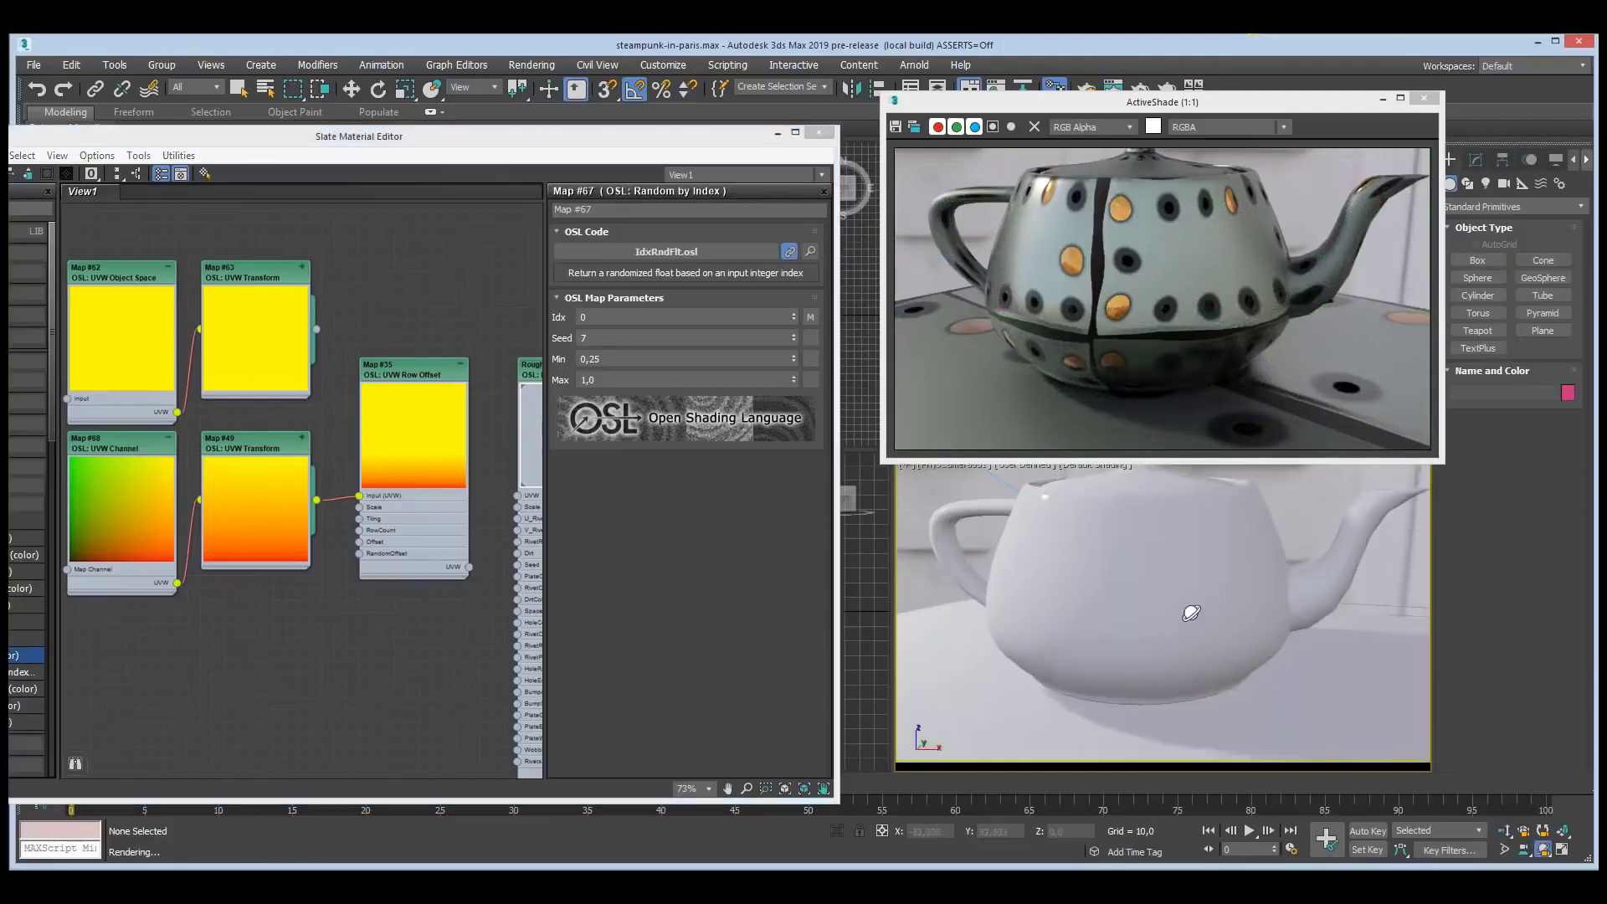
drag(1191, 616, 1140, 650)
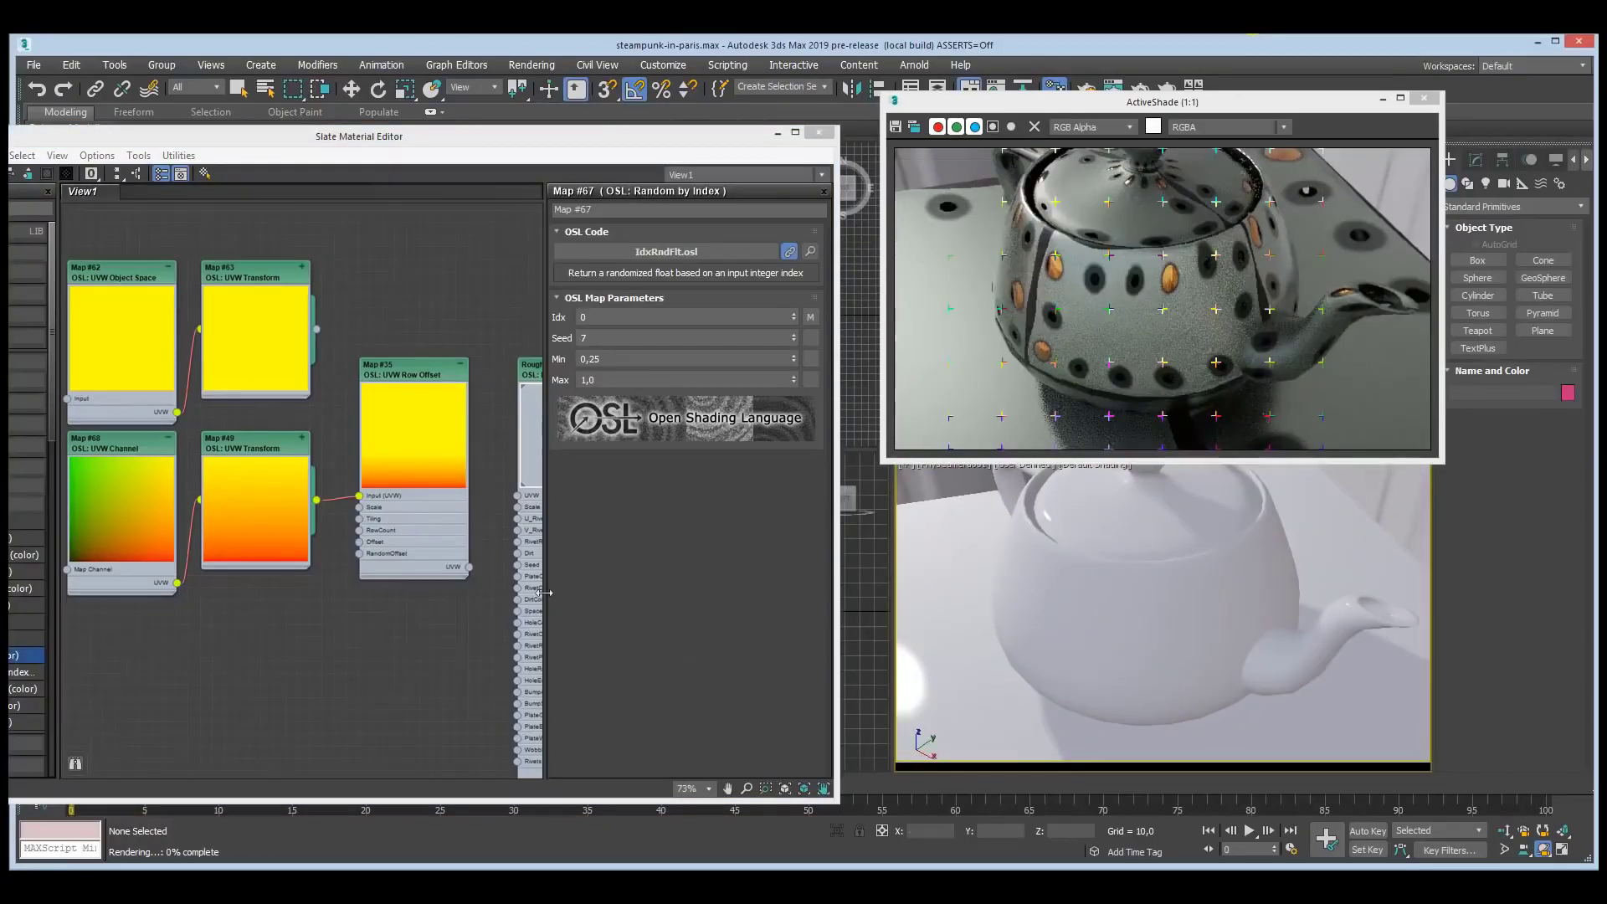
click(471, 570)
drag(471, 569, 518, 497)
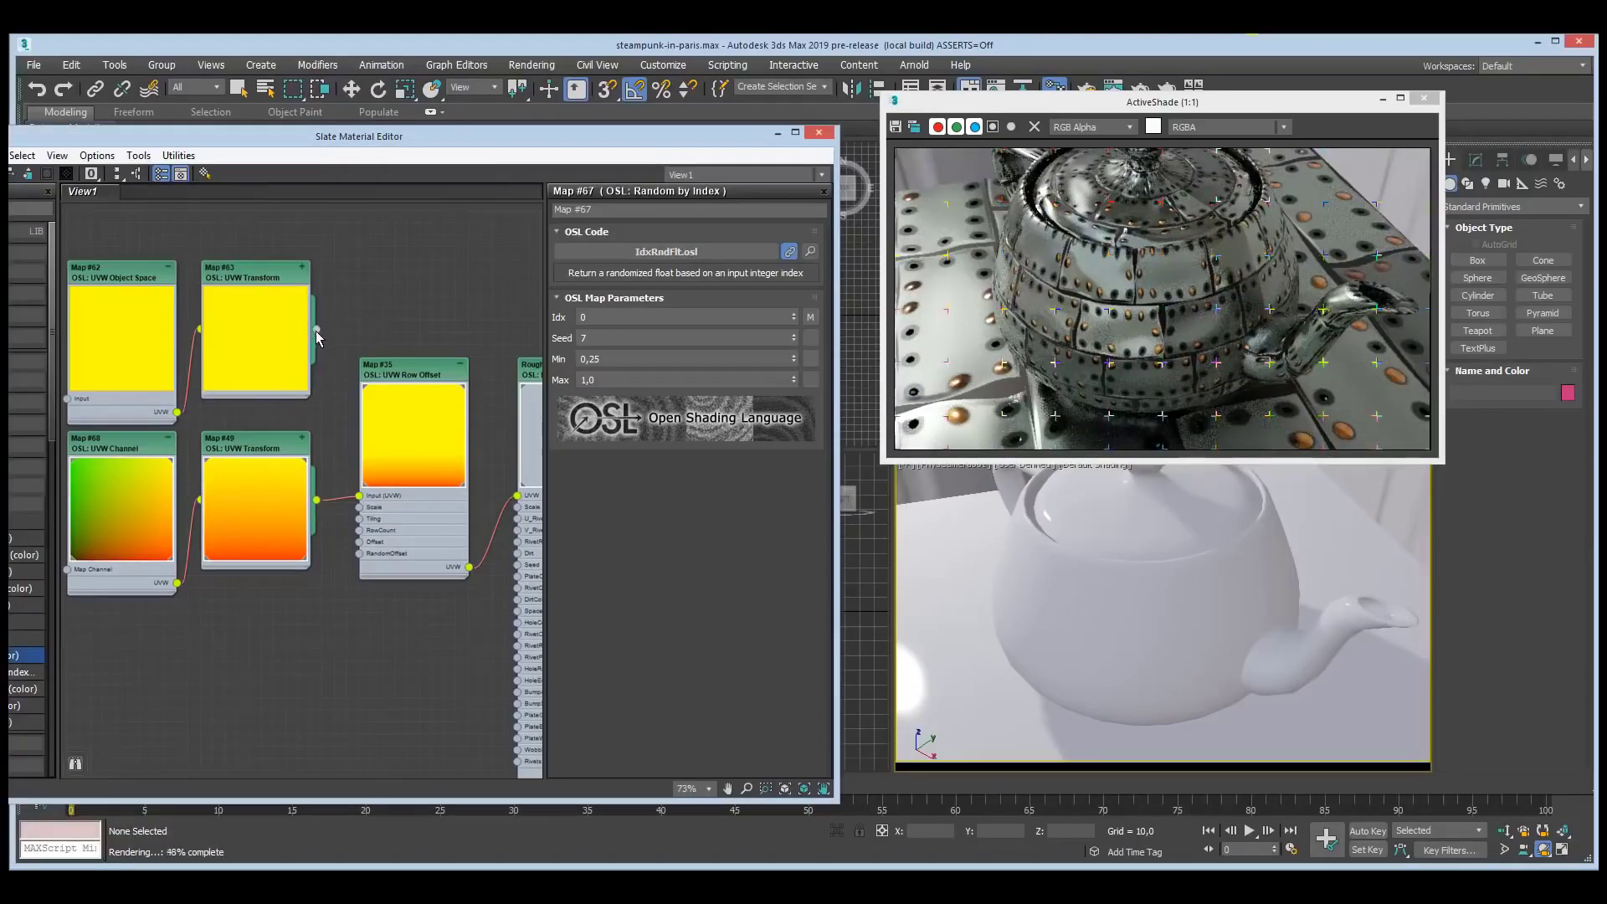
drag(330, 435, 360, 500)
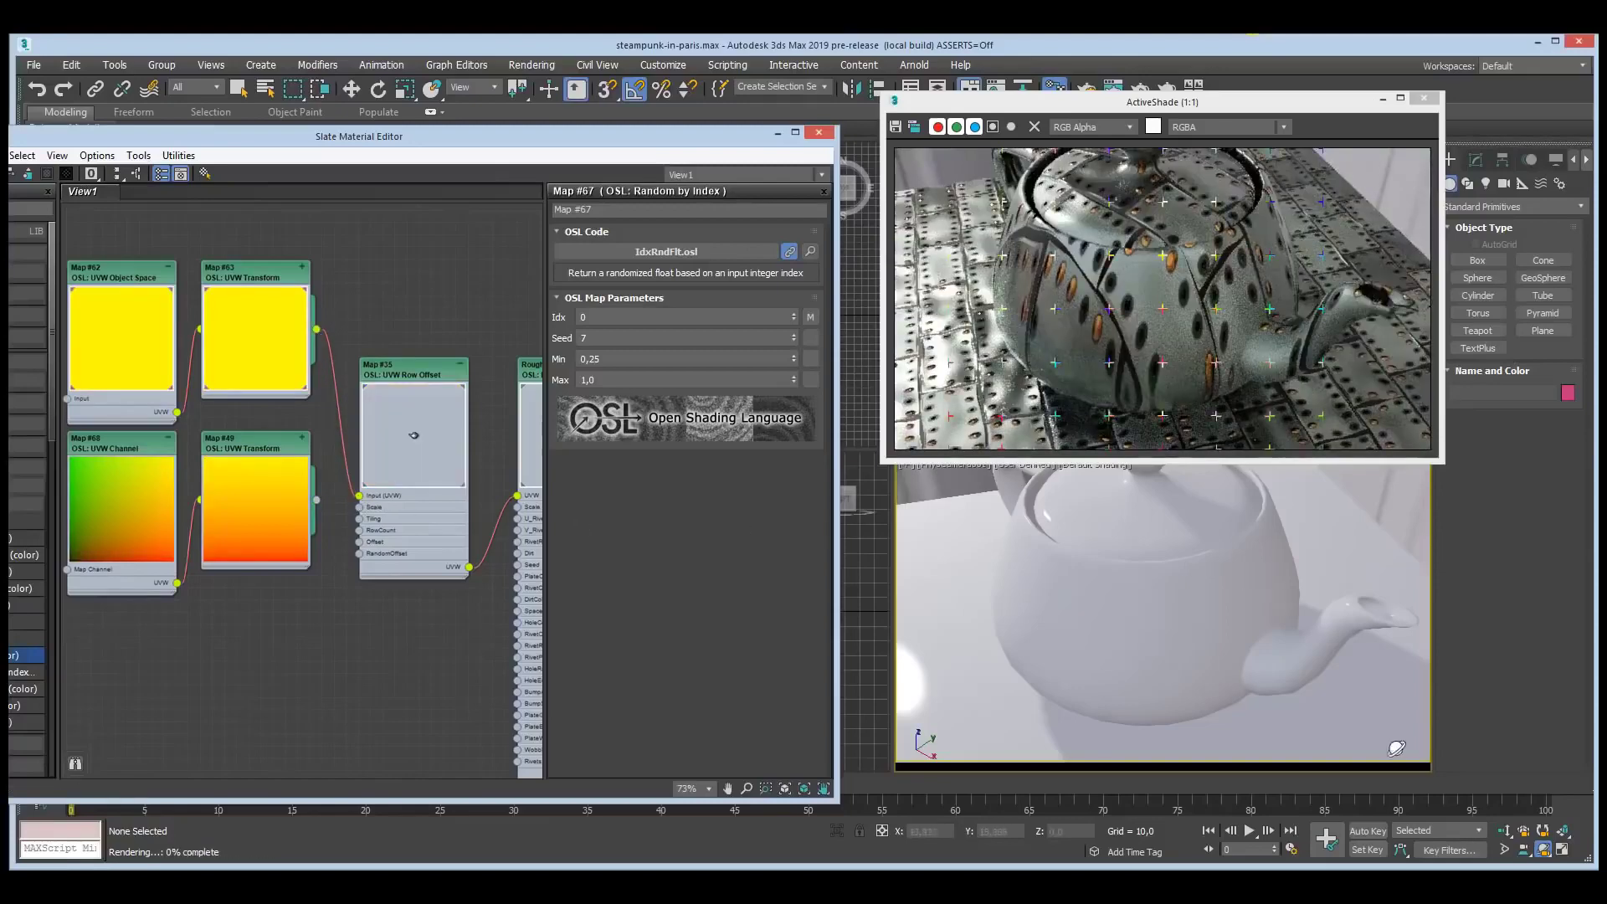
- Orbit and zoom in on the teapot, then pan the graph to the Rivets node and its random maps
click(1543, 849)
drag(1155, 581, 1438, 736)
click(1504, 830)
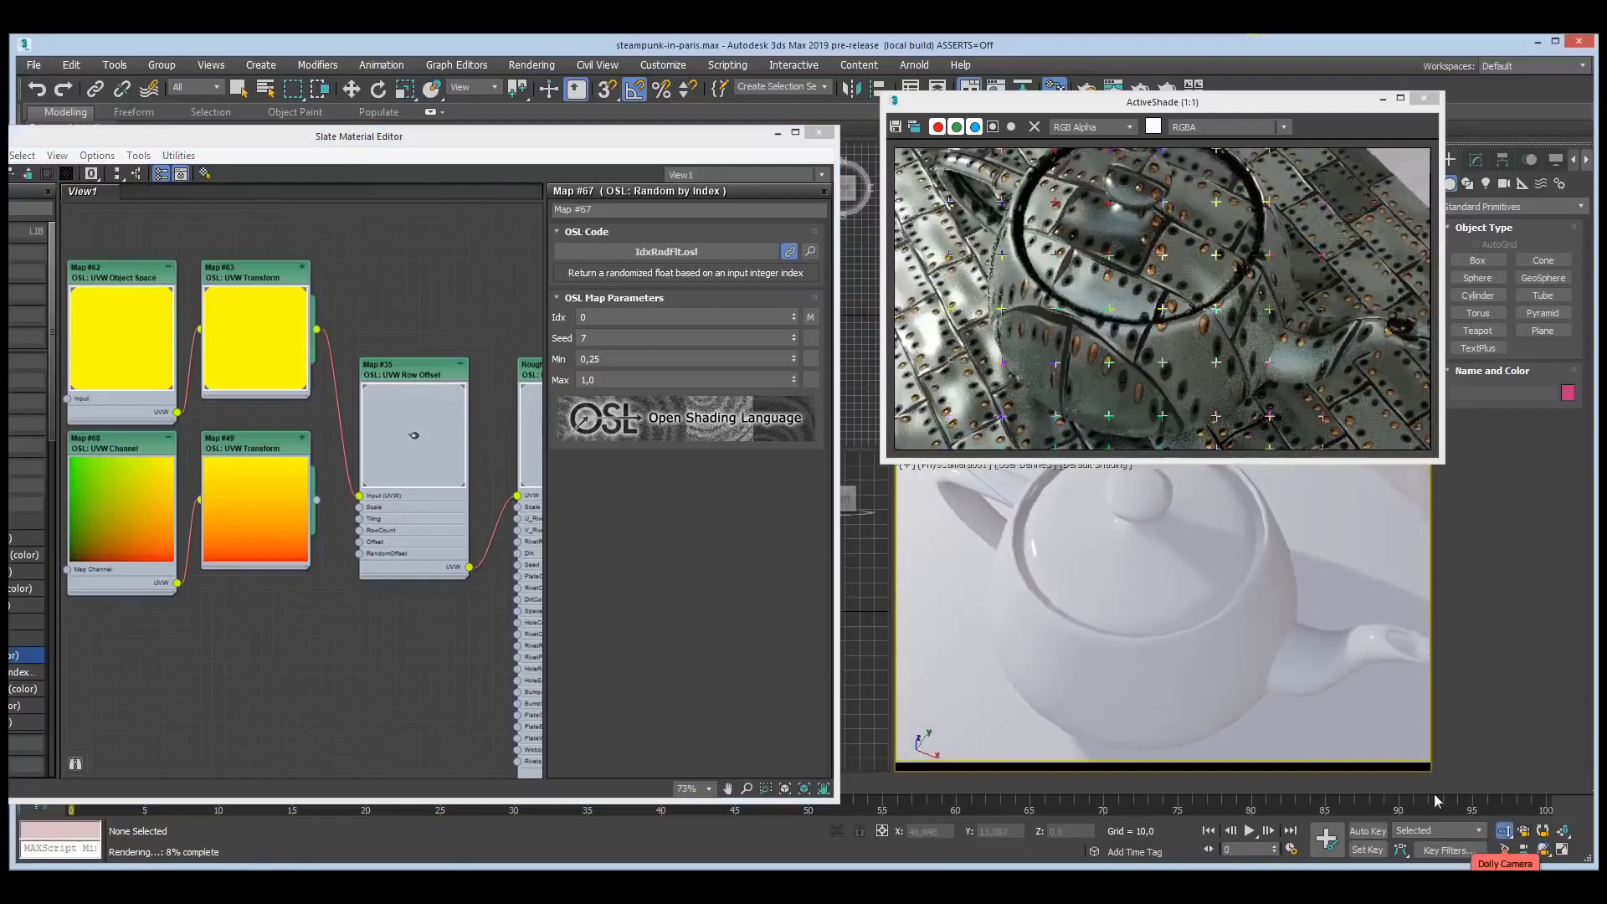
drag(1173, 628, 1176, 638)
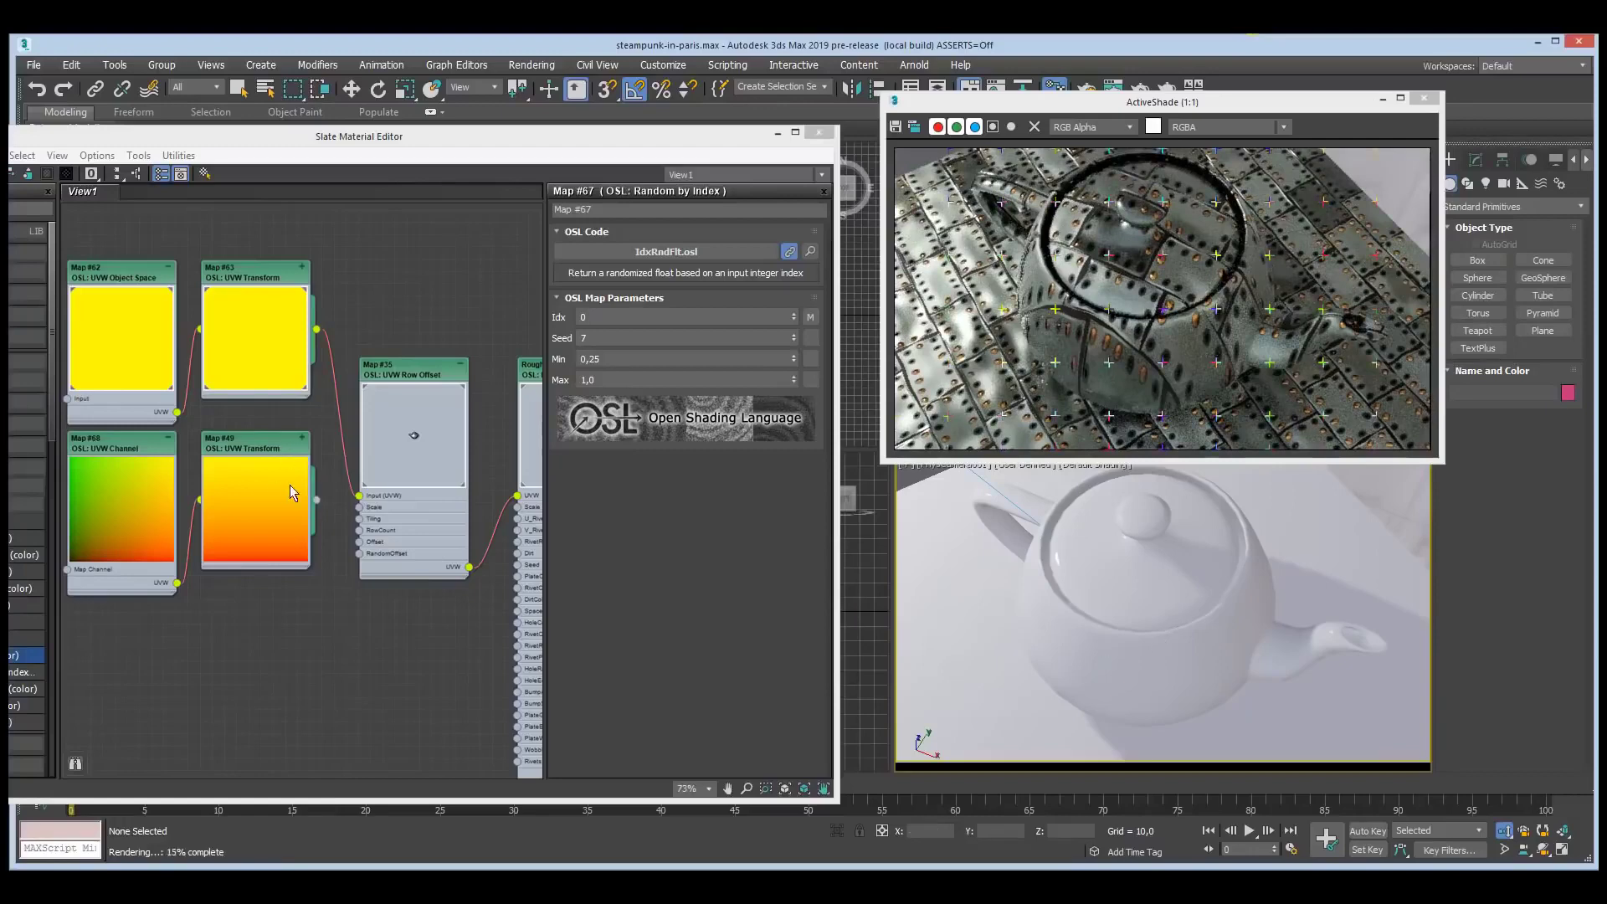
middle_drag(403, 494, 404, 473)
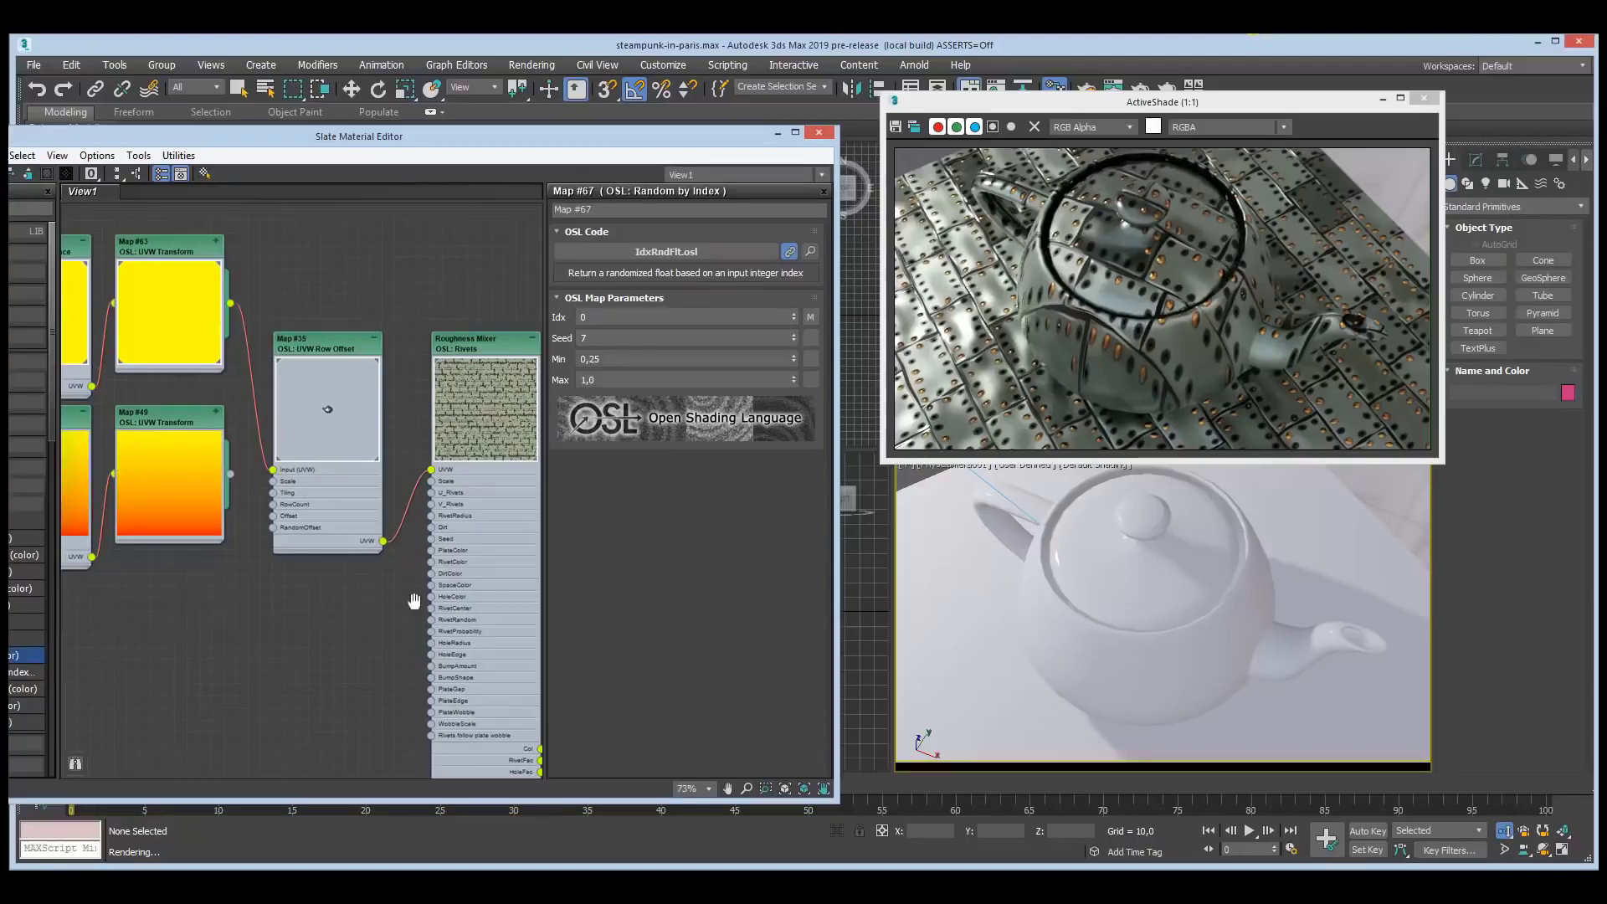
middle_drag(415, 601, 243, 507)
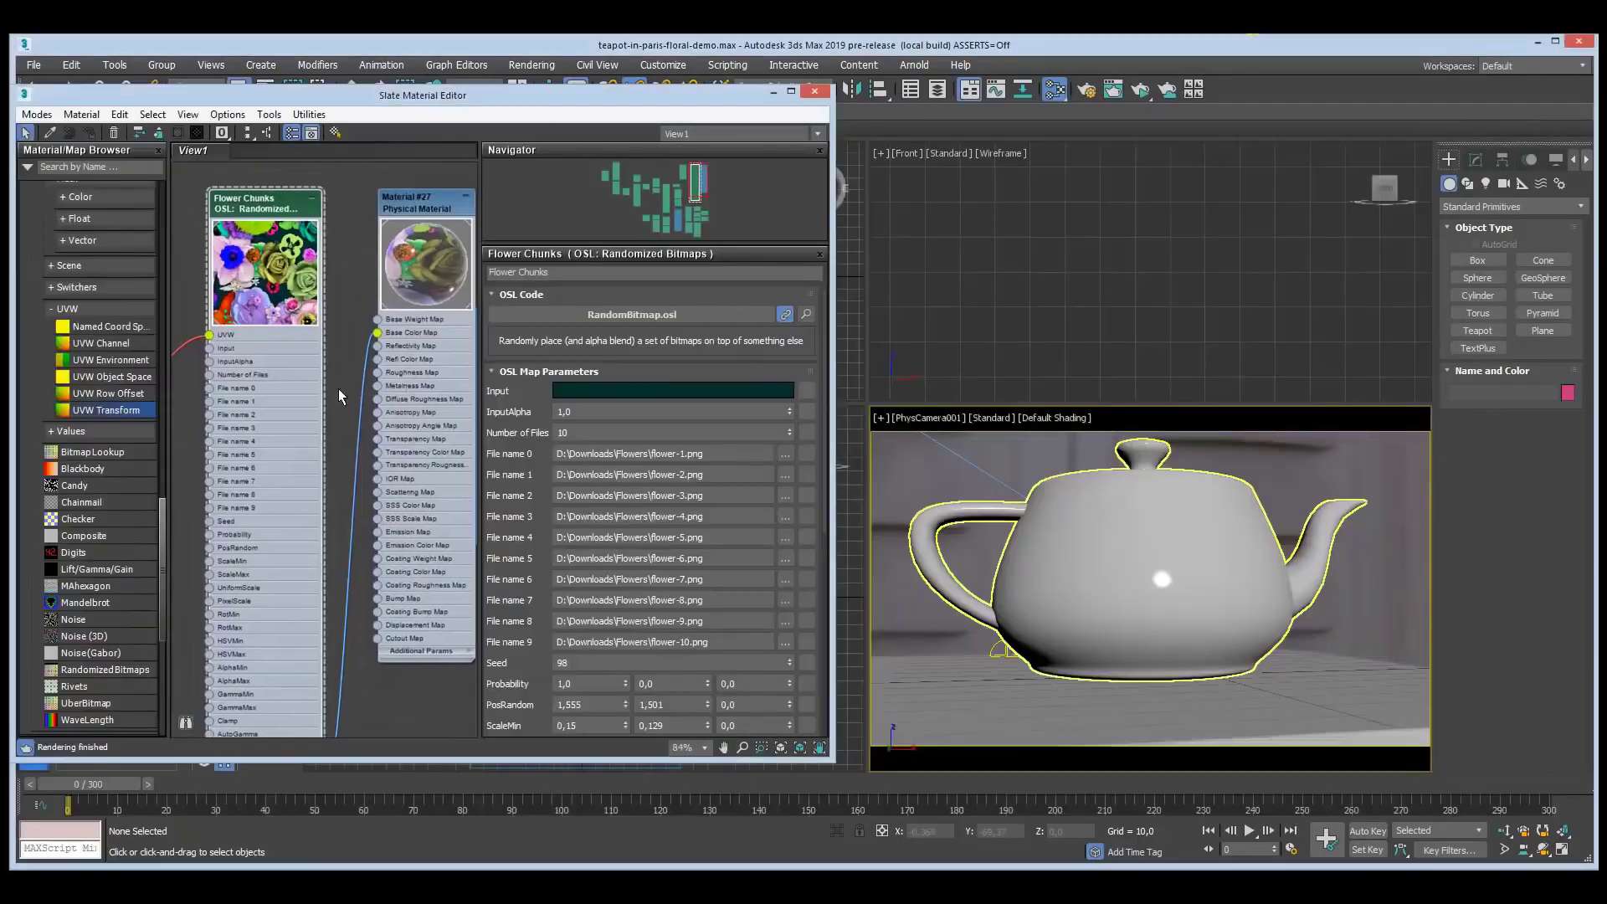
- Start the ActiveShade preview of the flower teapot and check File name 0 without changing it
middle_drag(314, 378, 340, 400)
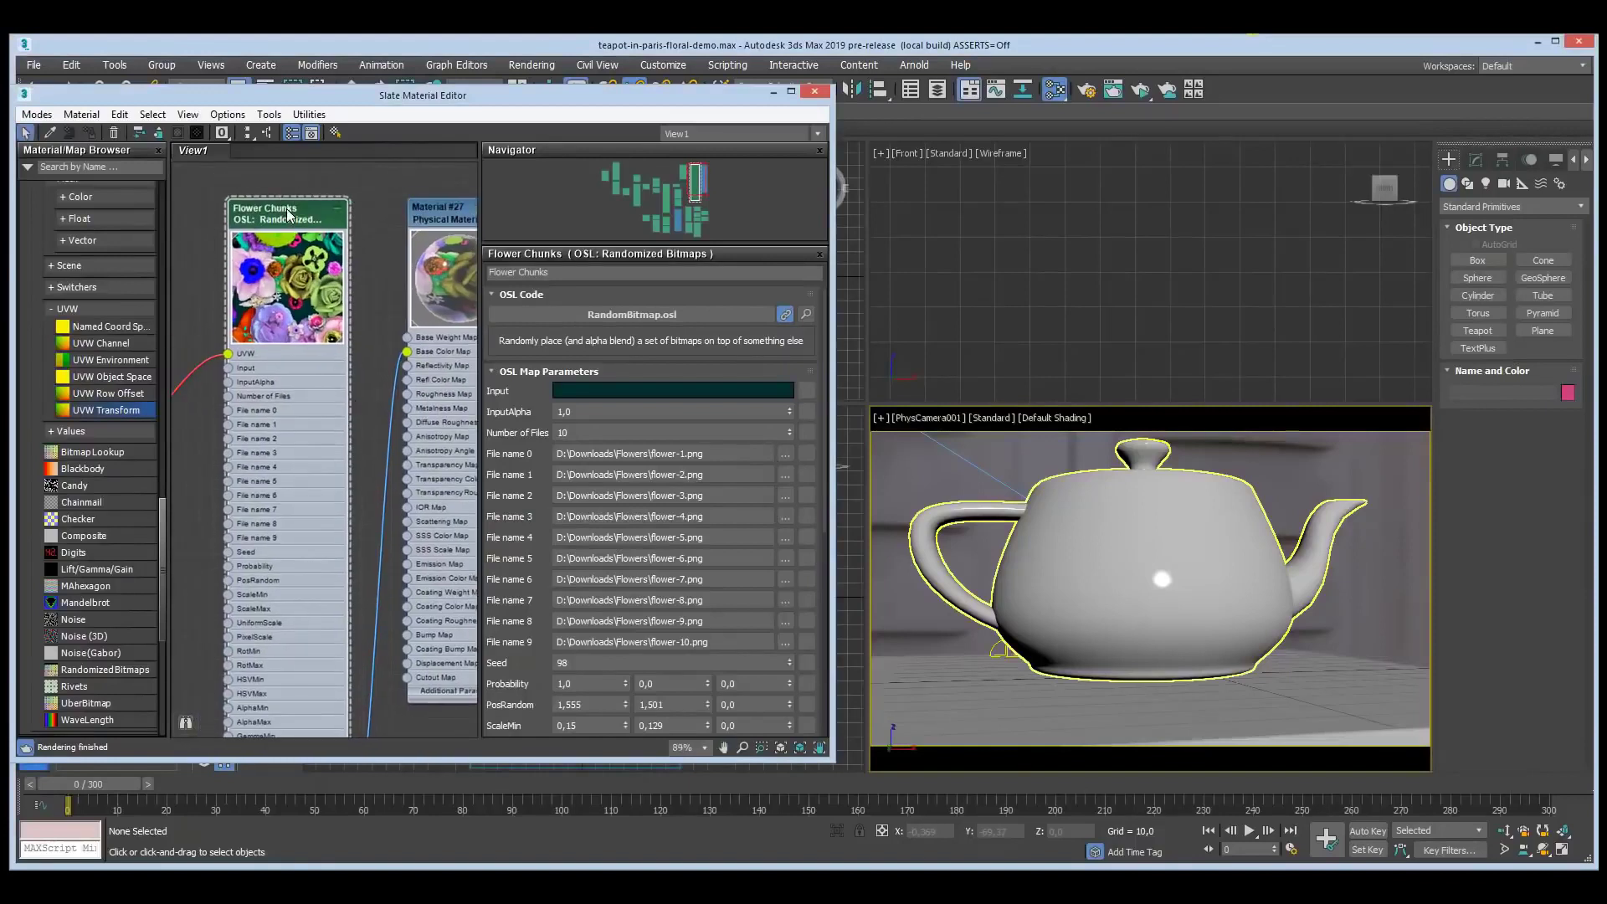
click(1141, 92)
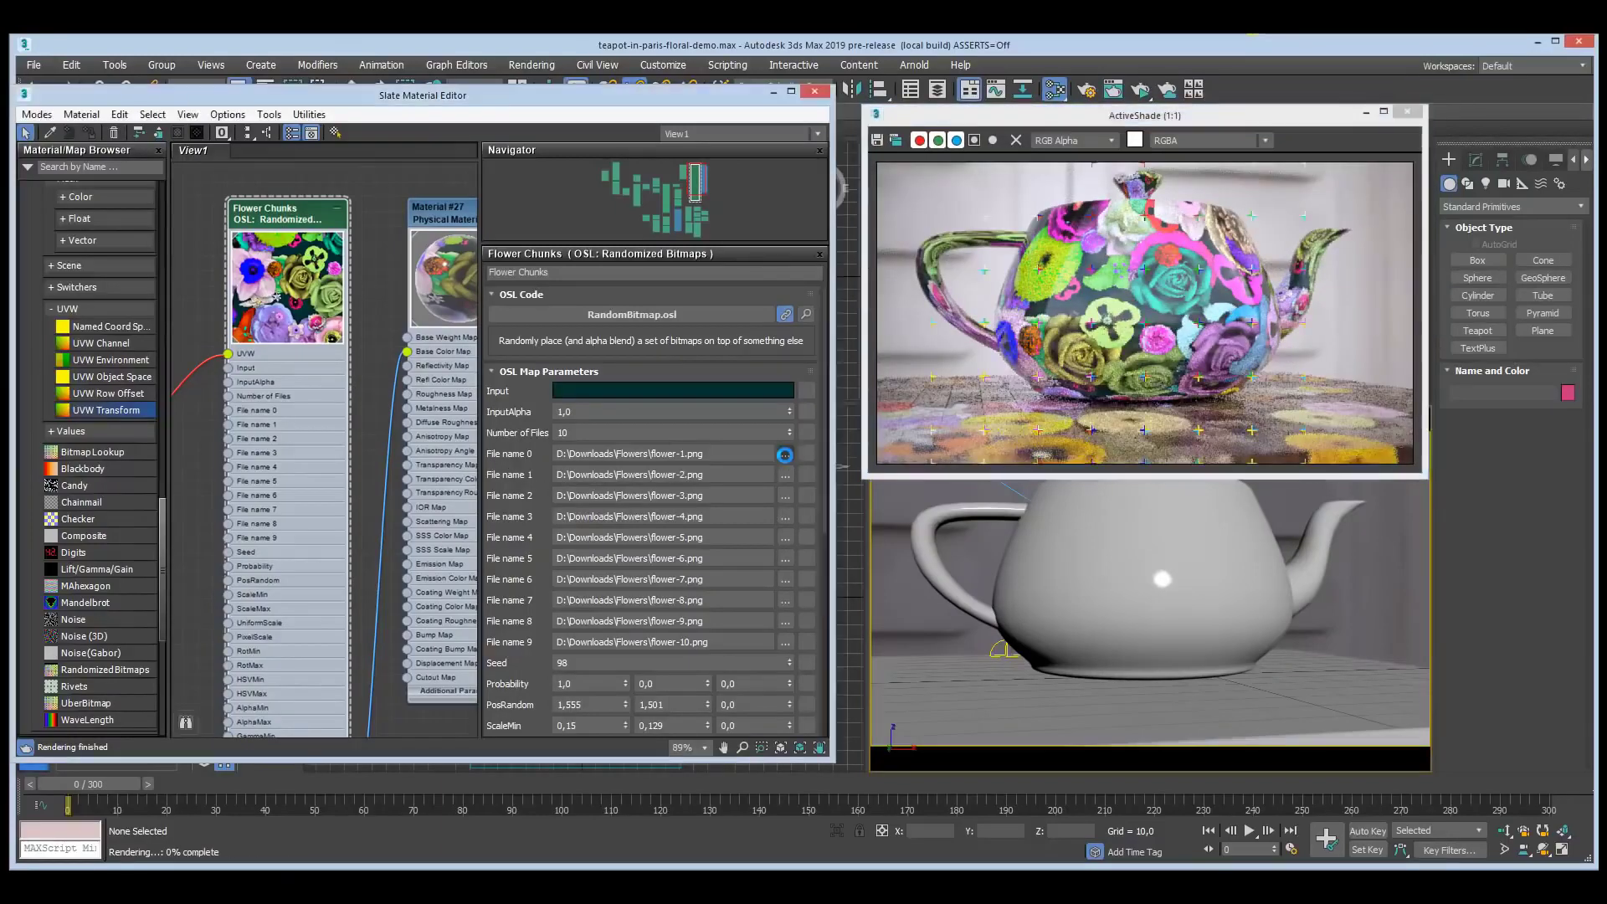
click(785, 455)
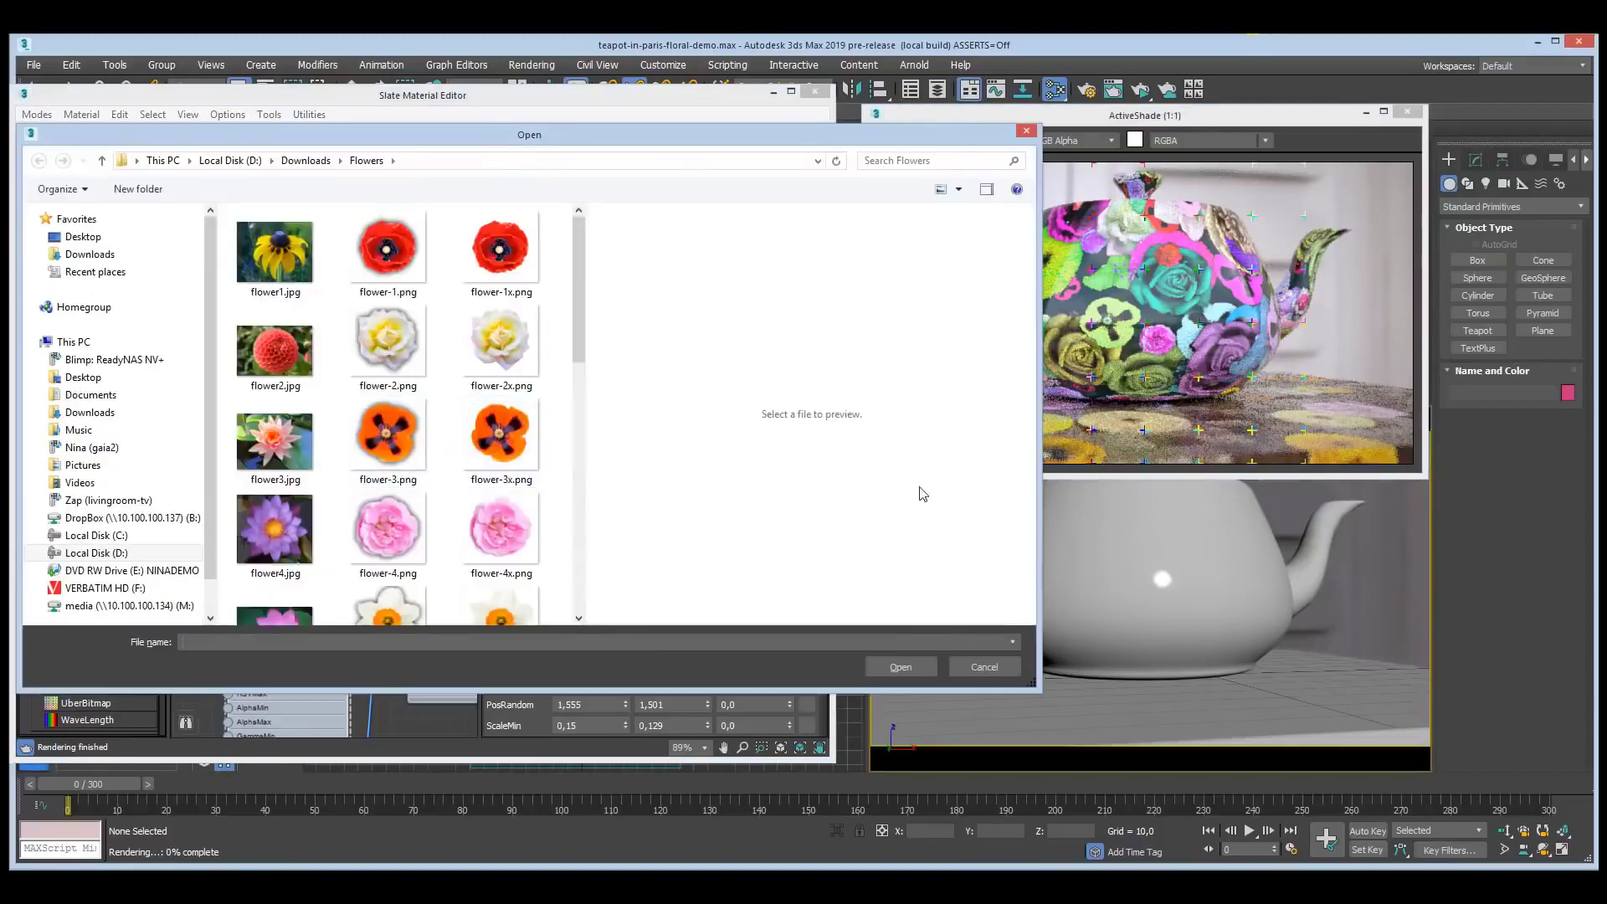
scroll(575, 354, down, 1)
scroll(575, 354, up, 1)
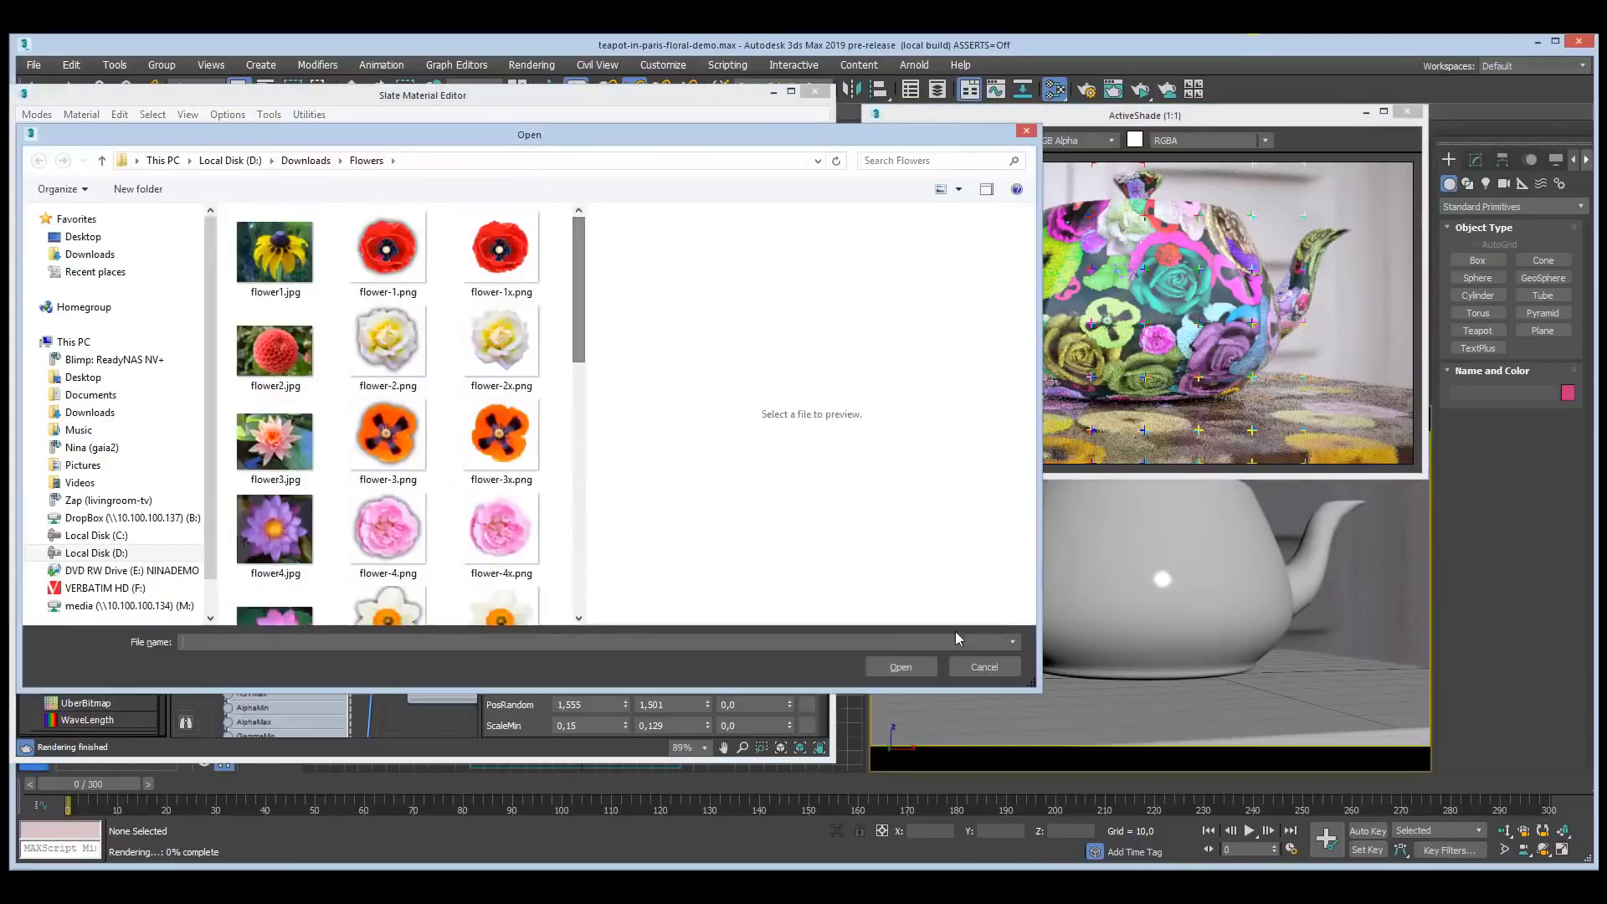
click(984, 667)
scroll(507, 494, down, 3)
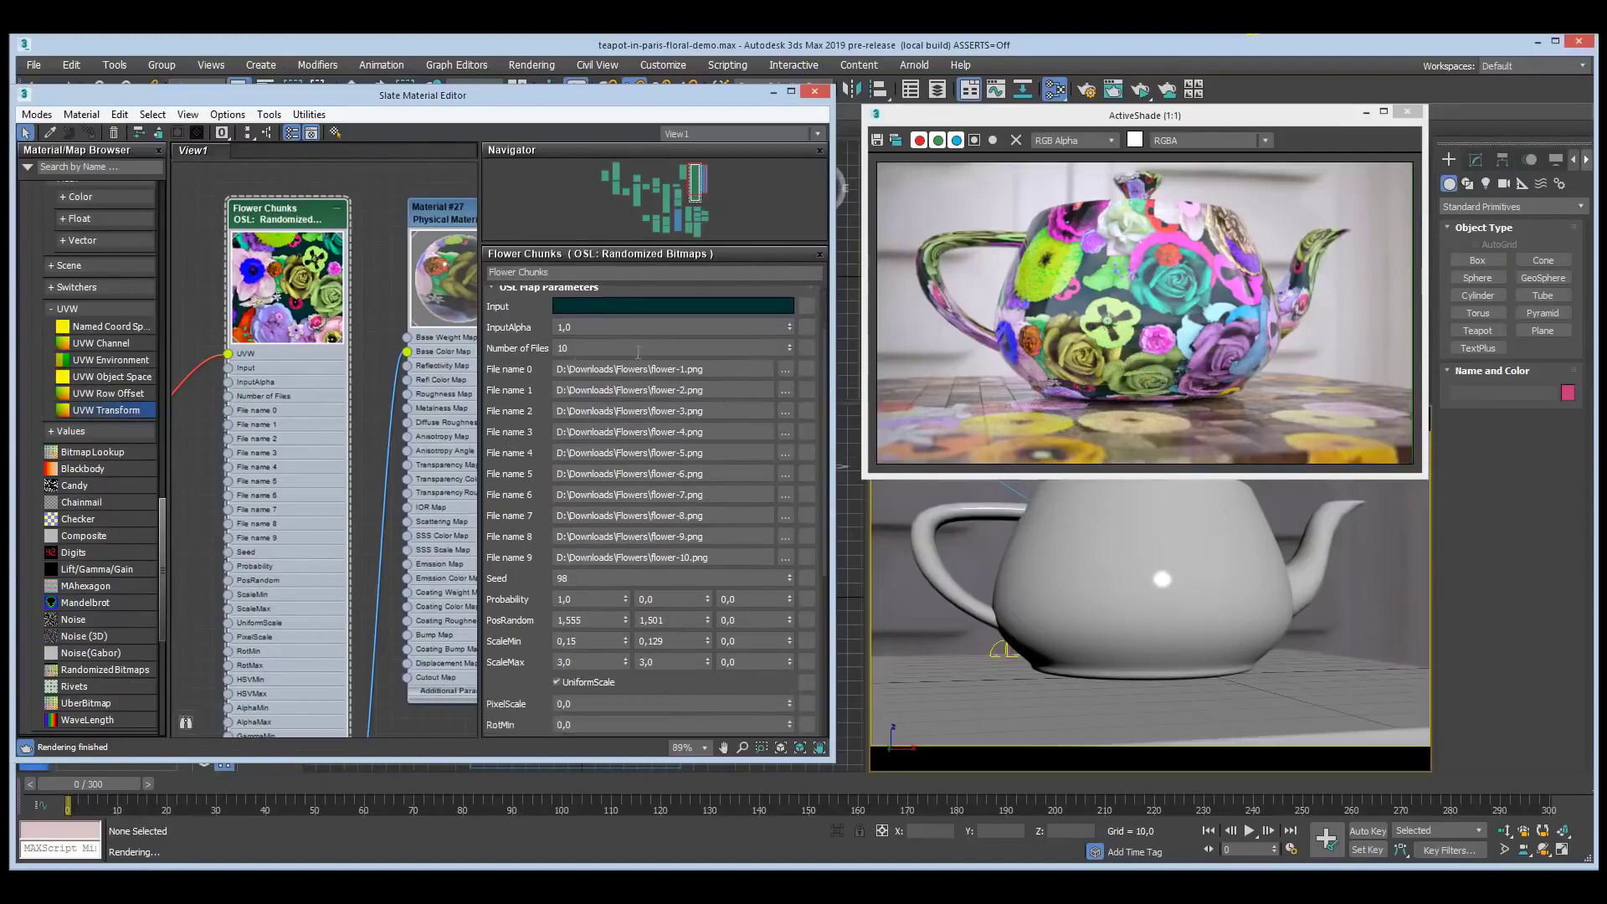
- Set Flower Chunks Number of Files to 1
drag(638, 352, 521, 347)
text(1)
key(Return)
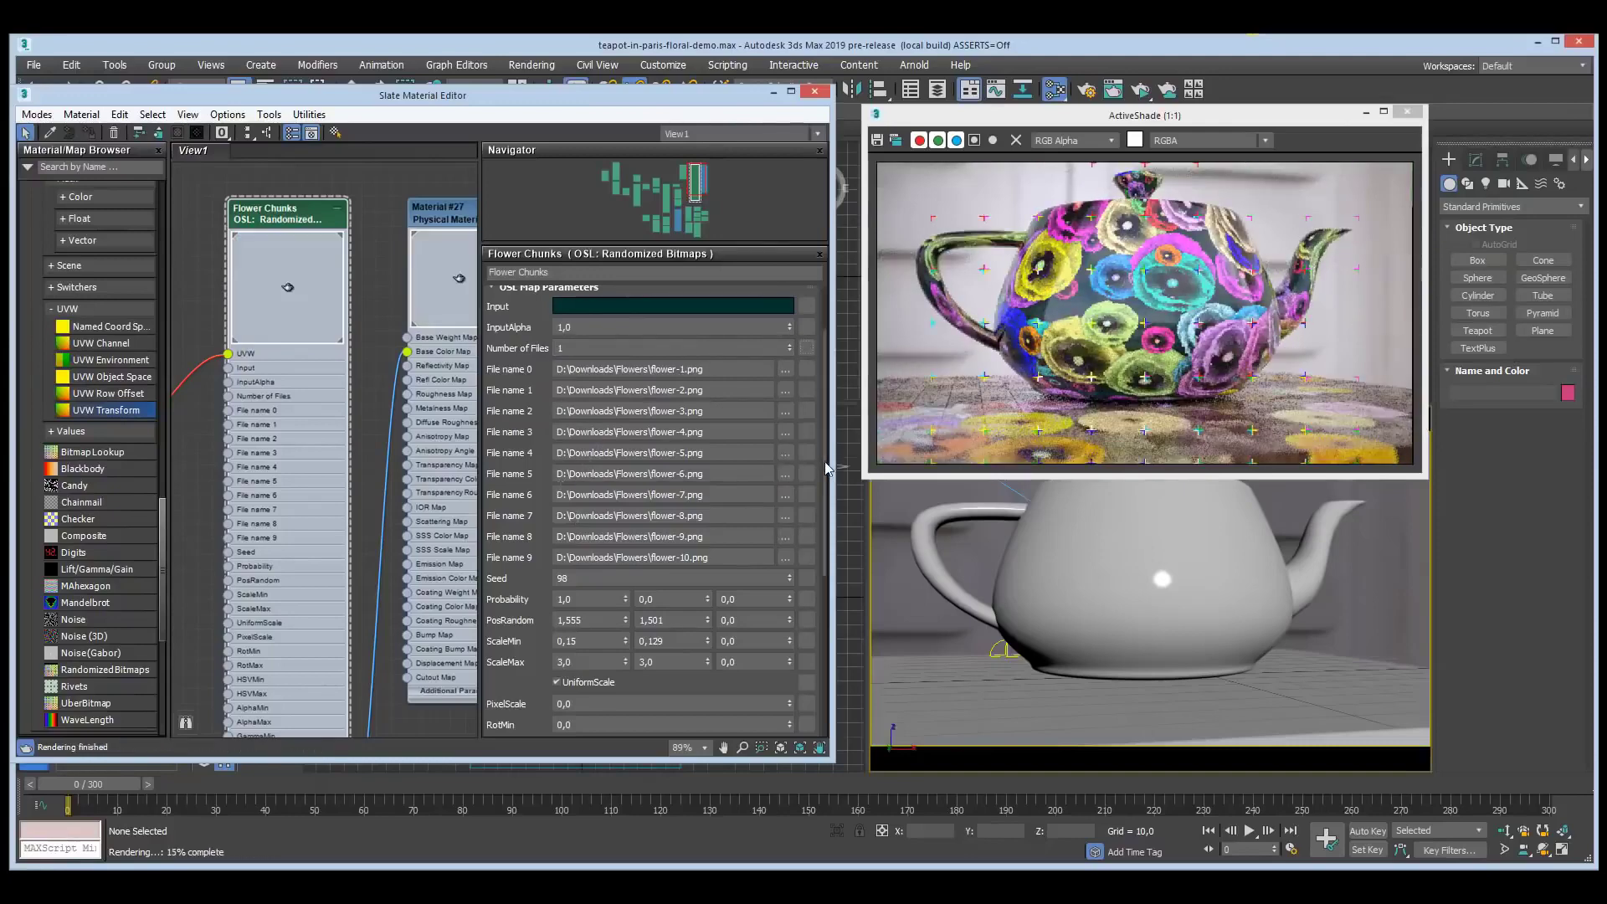
- Set HSVMin and HSVMax hue to 0 and saturation to 1,0
scroll(826, 467, down, 5)
drag(607, 510, 463, 515)
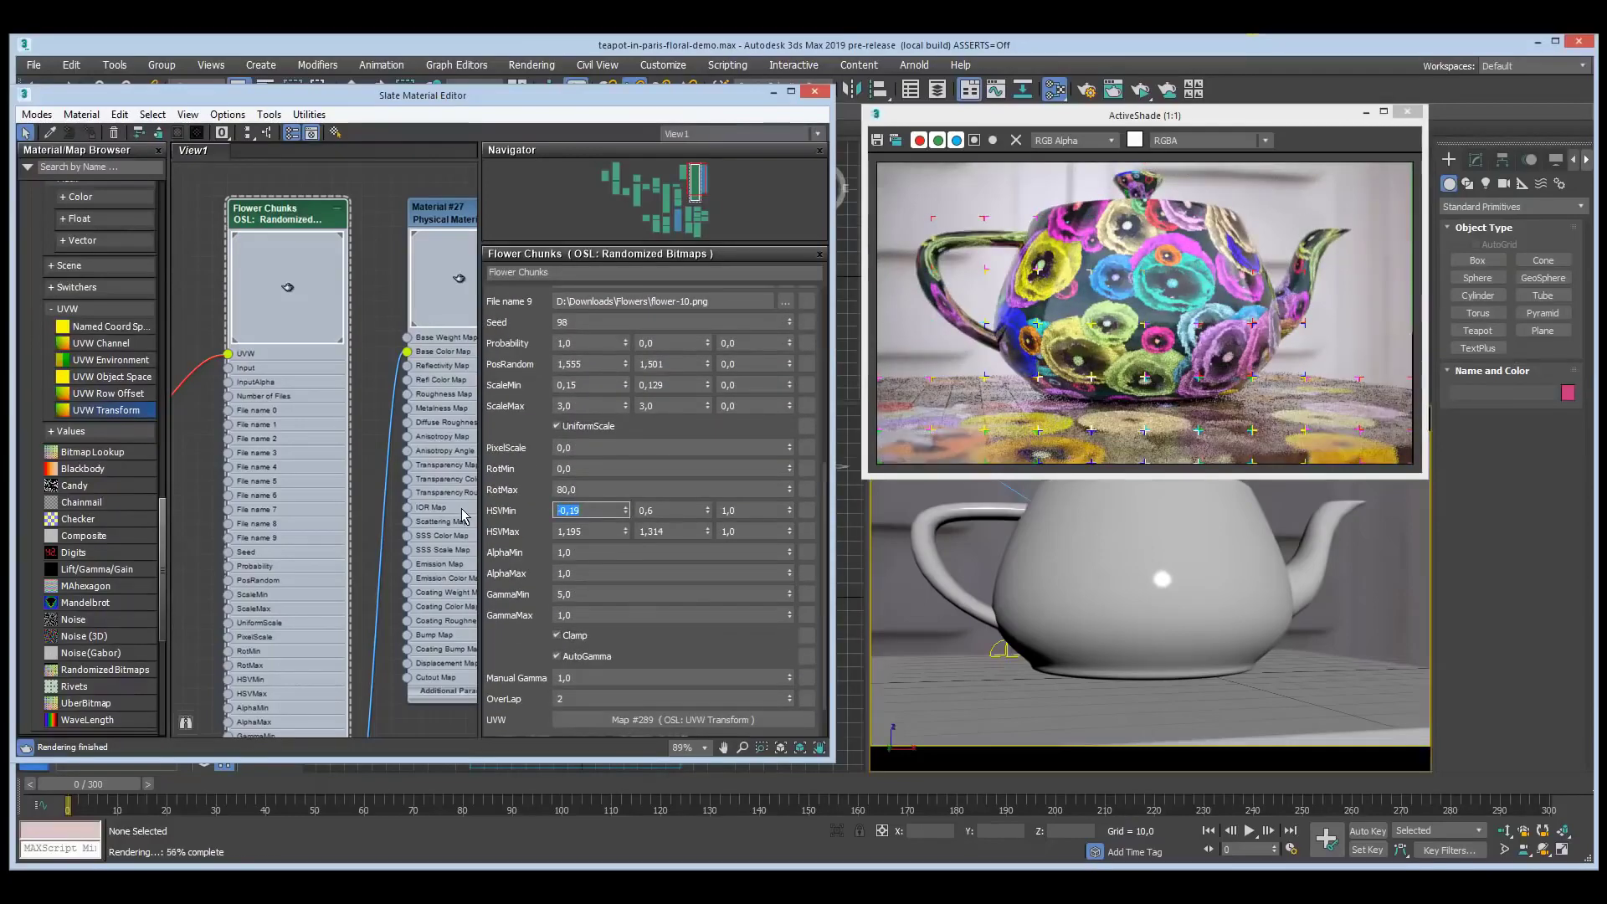
text(0)
key(Tab)
key(Tab)
key(Tab)
text(0)
key(Tab)
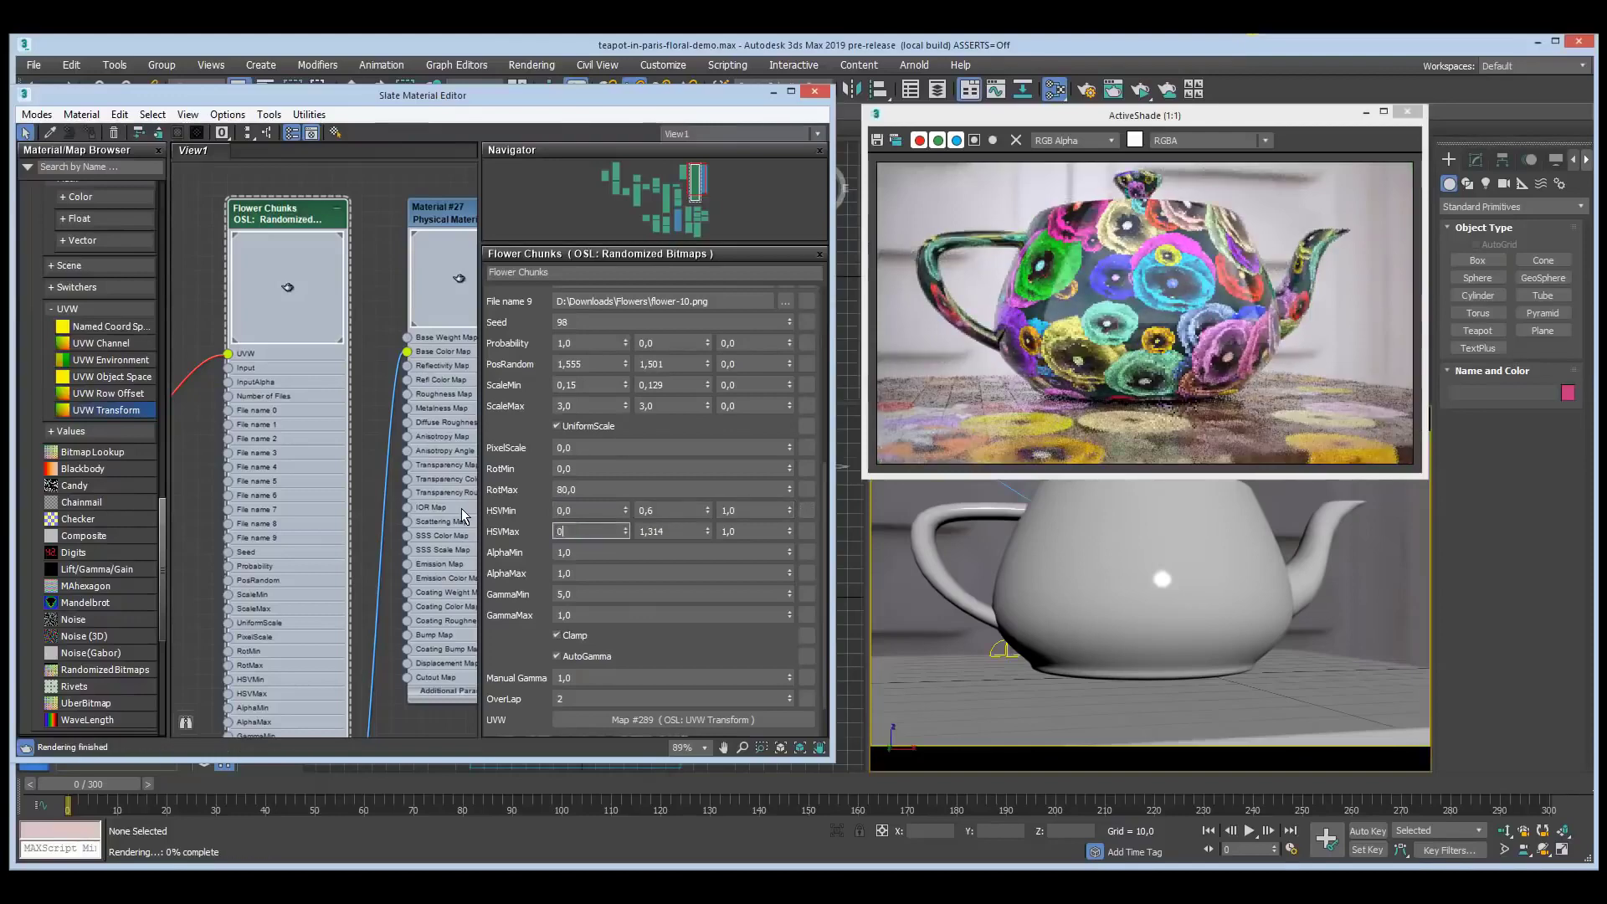
text(1)
key(shift+Tab)
key(shift+Tab)
key(shift+Tab)
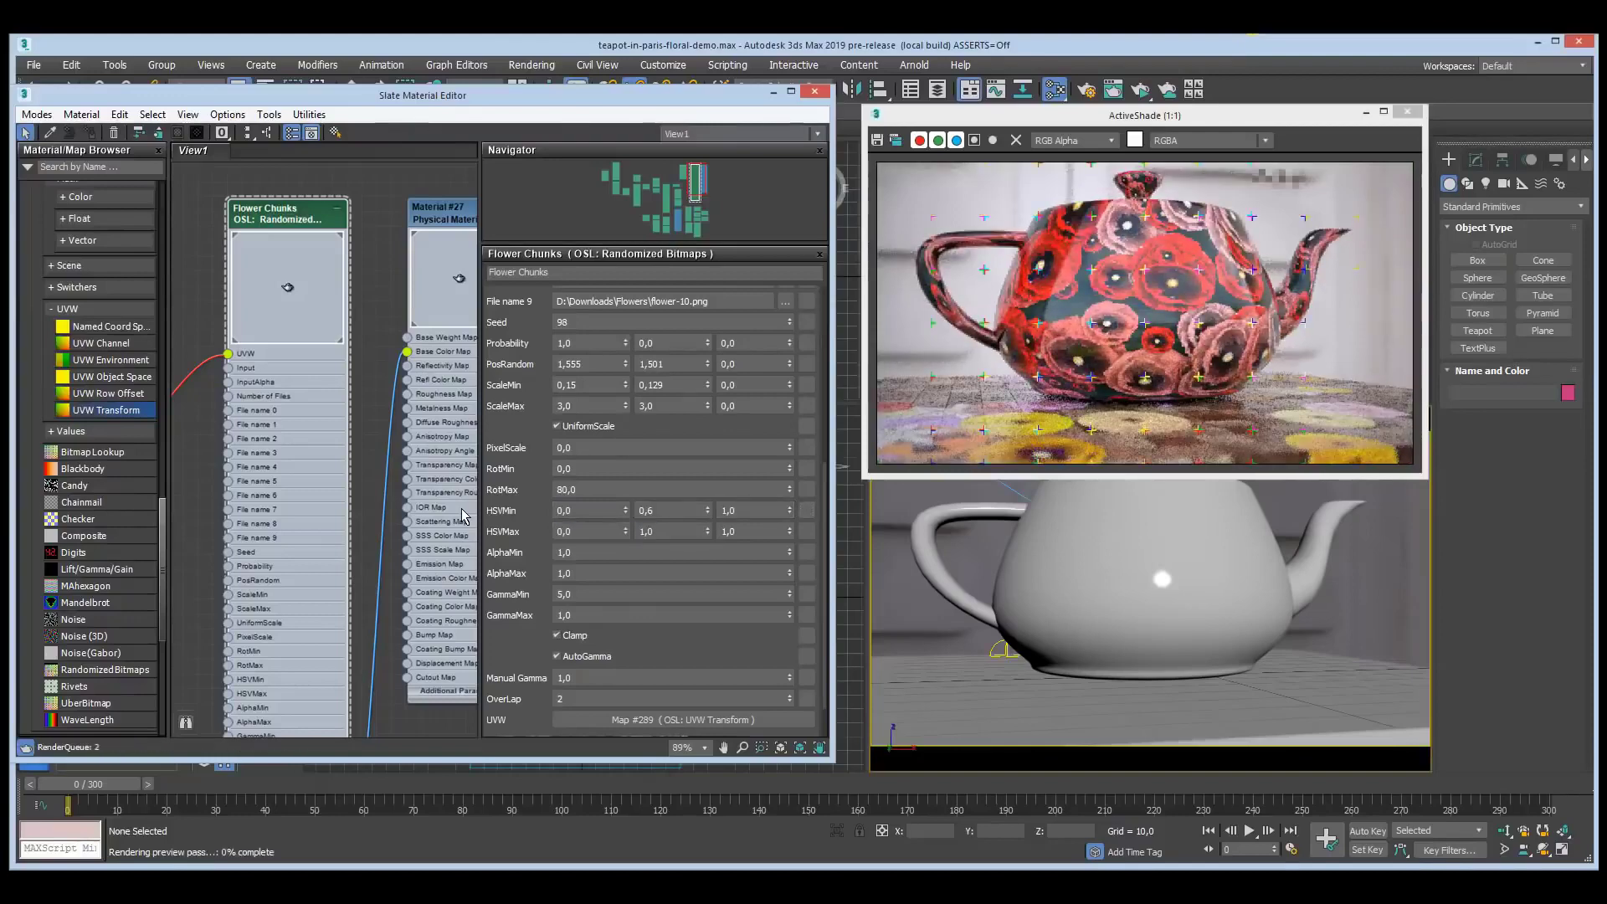
text(1)
key(Tab)
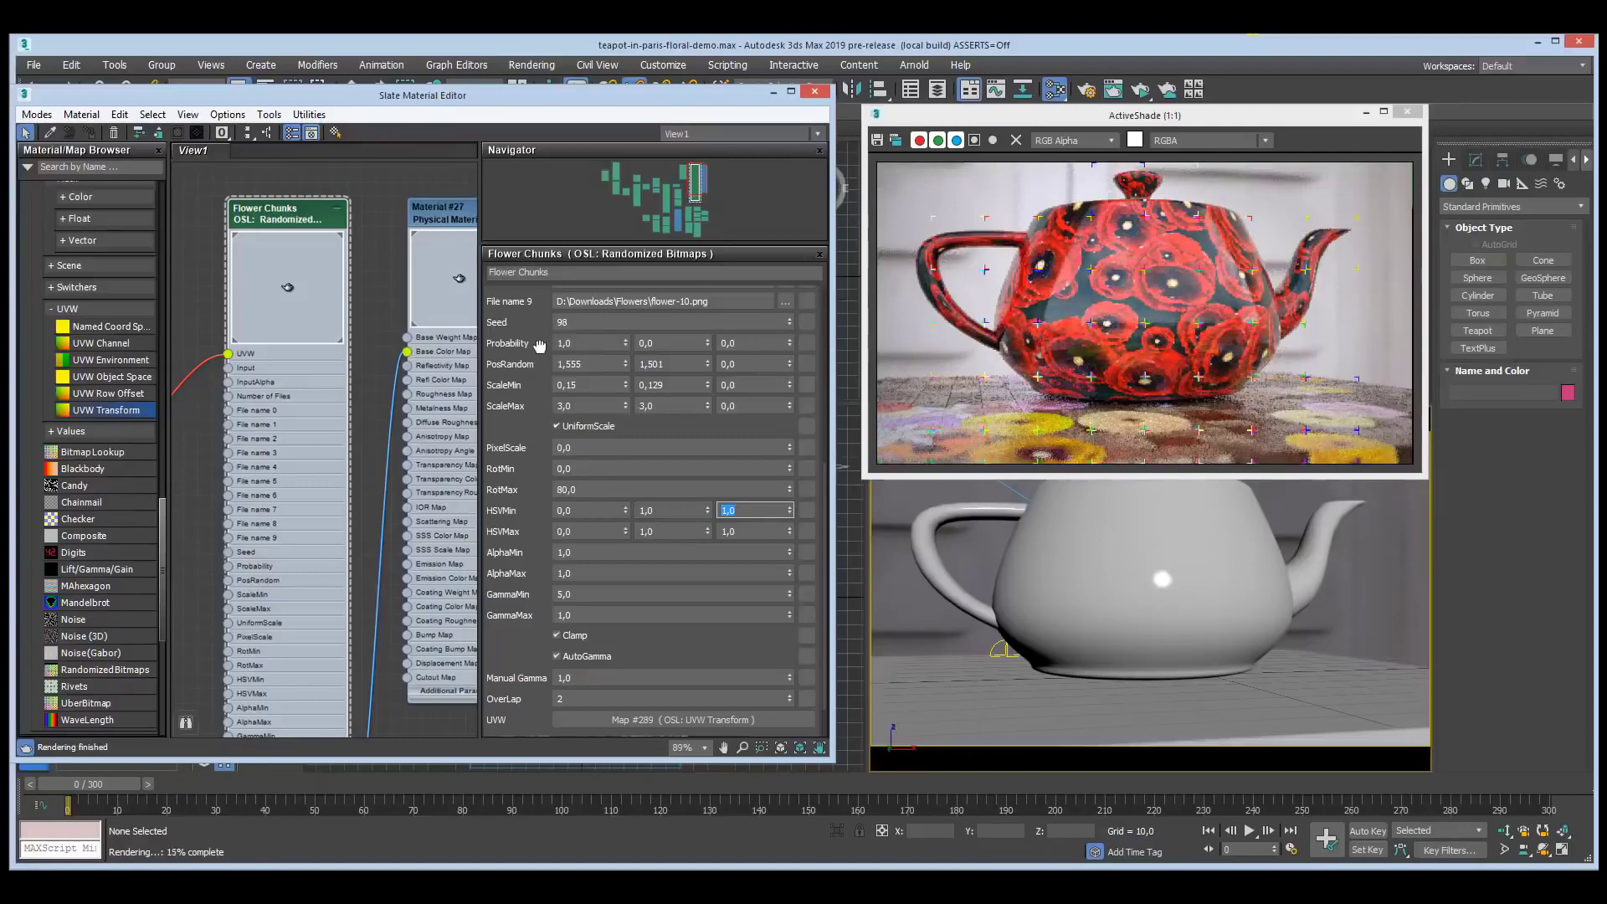
- Set Number of Files back to 5
drag(540, 346, 530, 548)
double_click(577, 296)
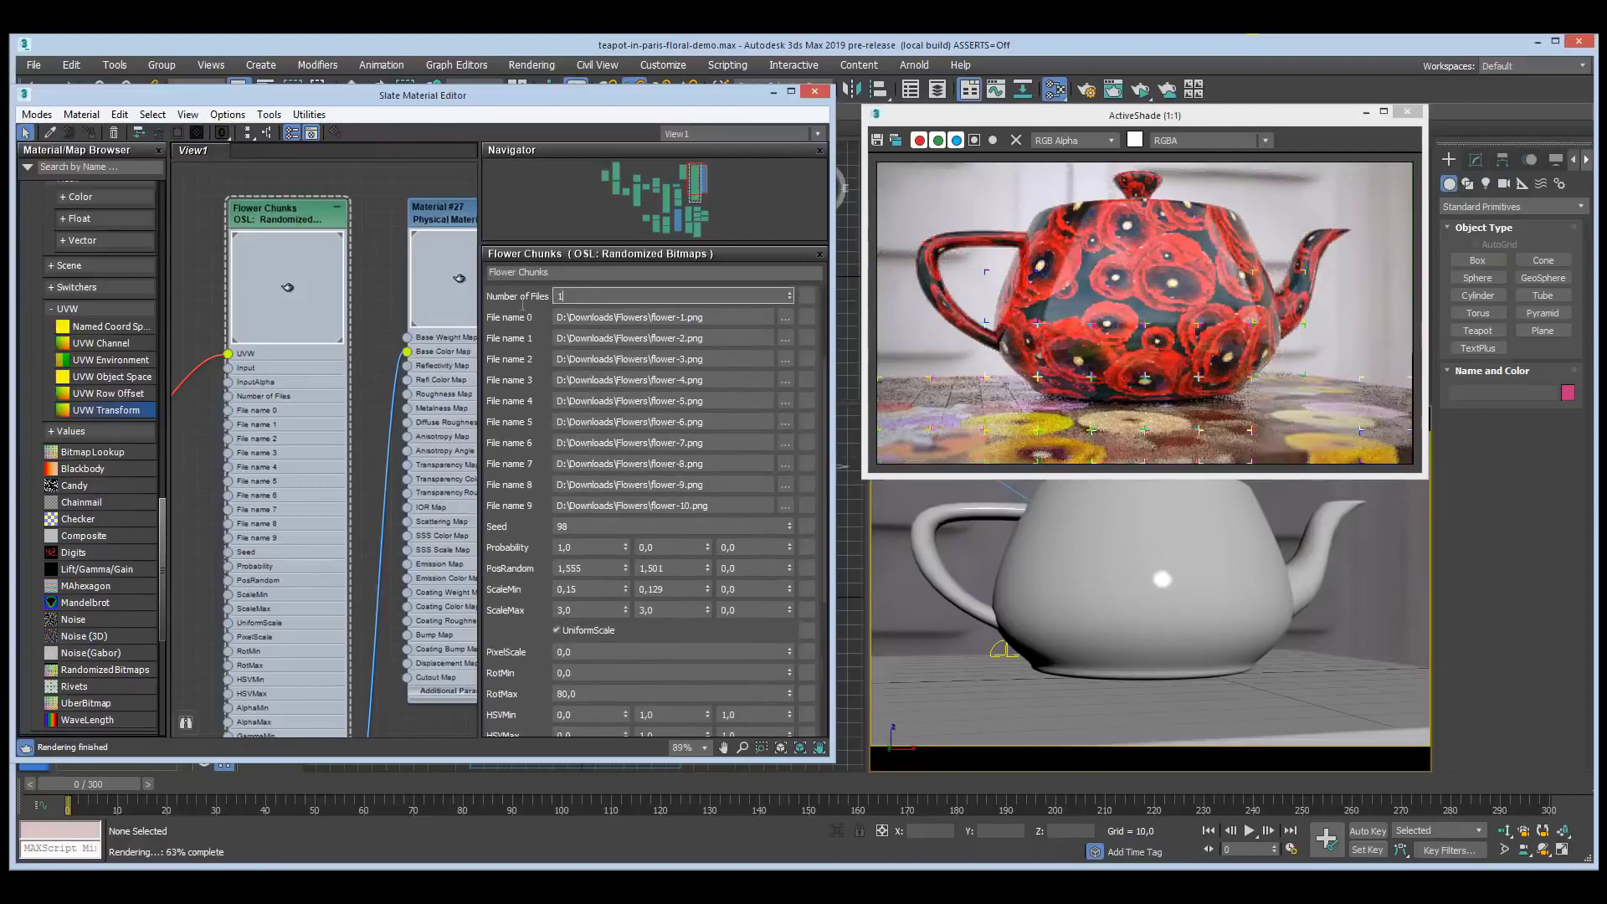
text(5)
key(Return)
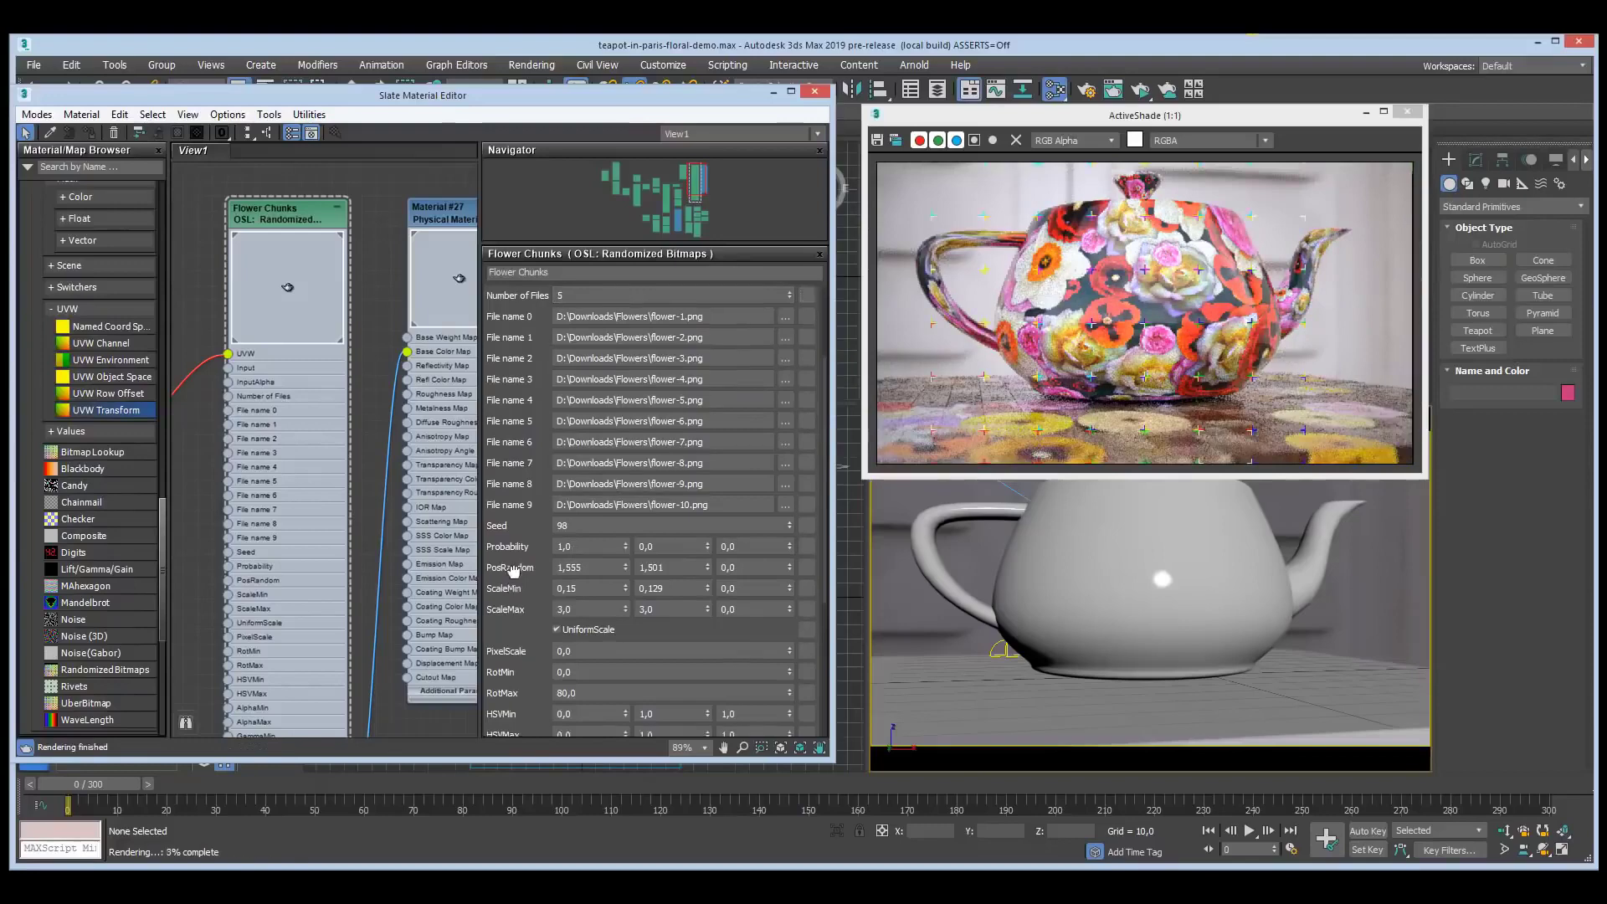
- Raise the Flower Chunks Seed to 103 and lower Probability to thin the flowers
scroll(588, 502, down, 2)
drag(788, 472, 791, 469)
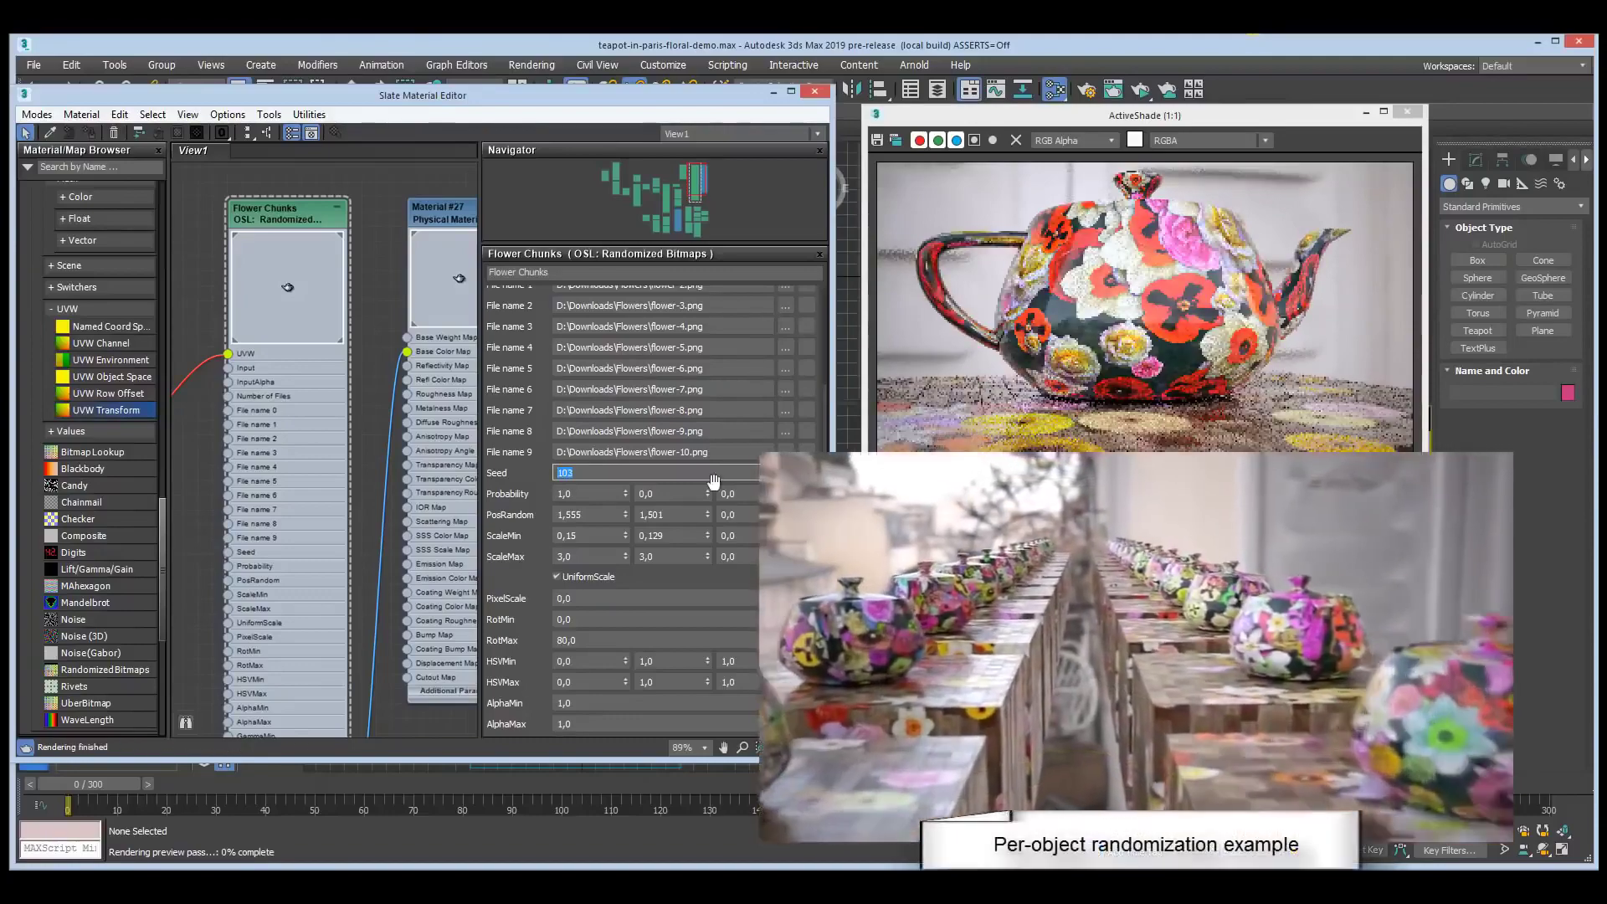
click(627, 498)
drag(628, 495, 624, 558)
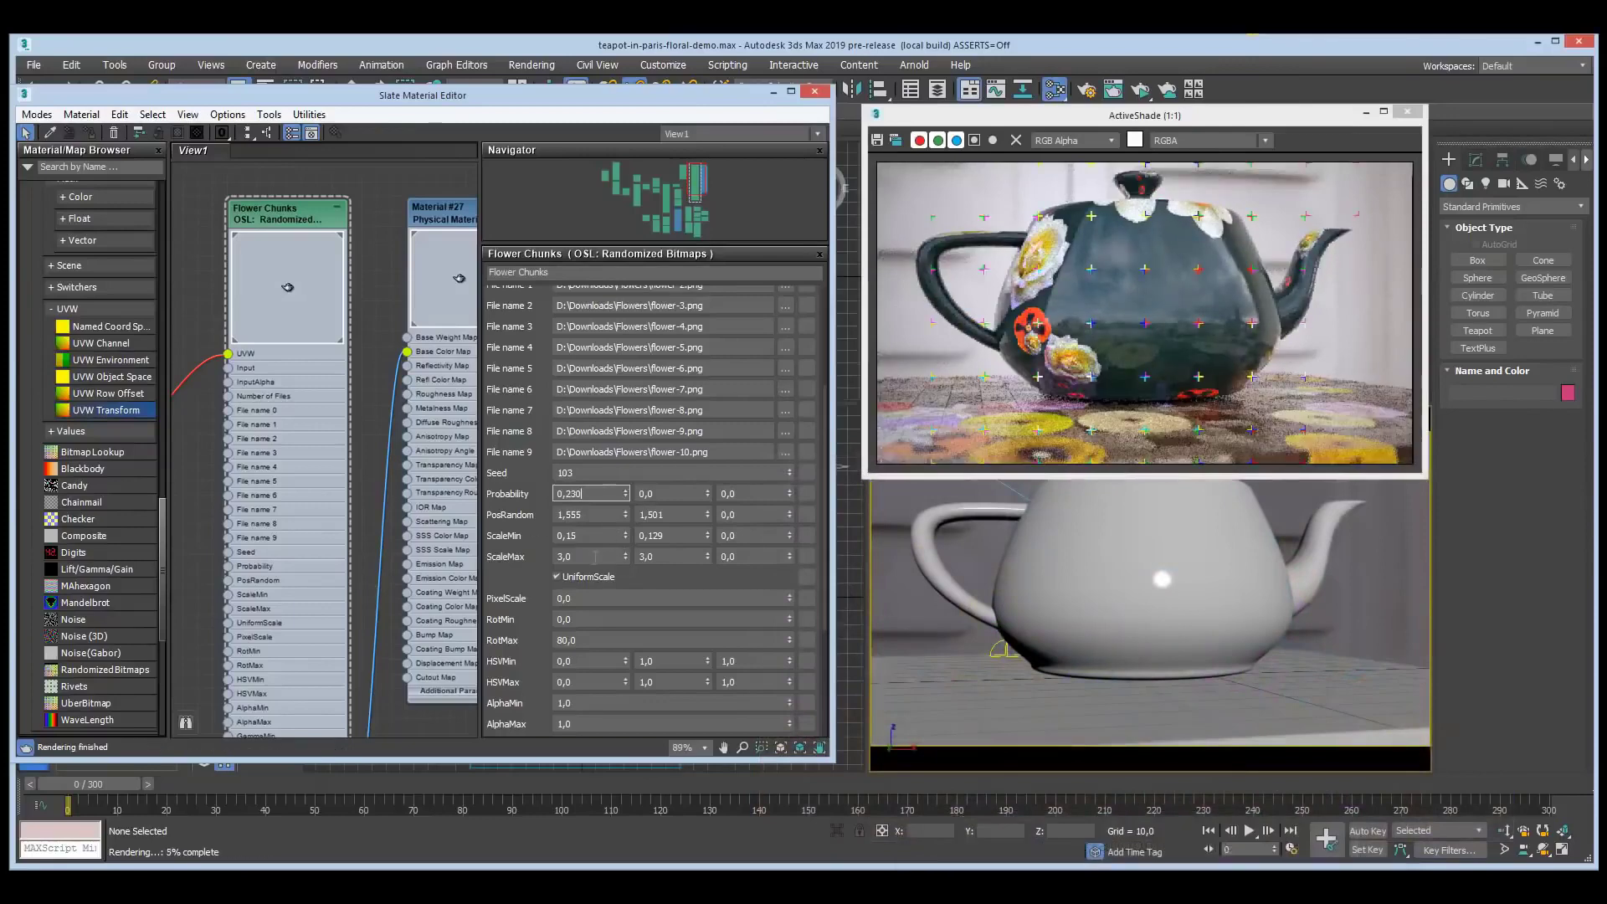
- Set both ScaleMax values to 1,0
click(594, 554)
text(1)
key(Tab)
text(1)
key(Tab)
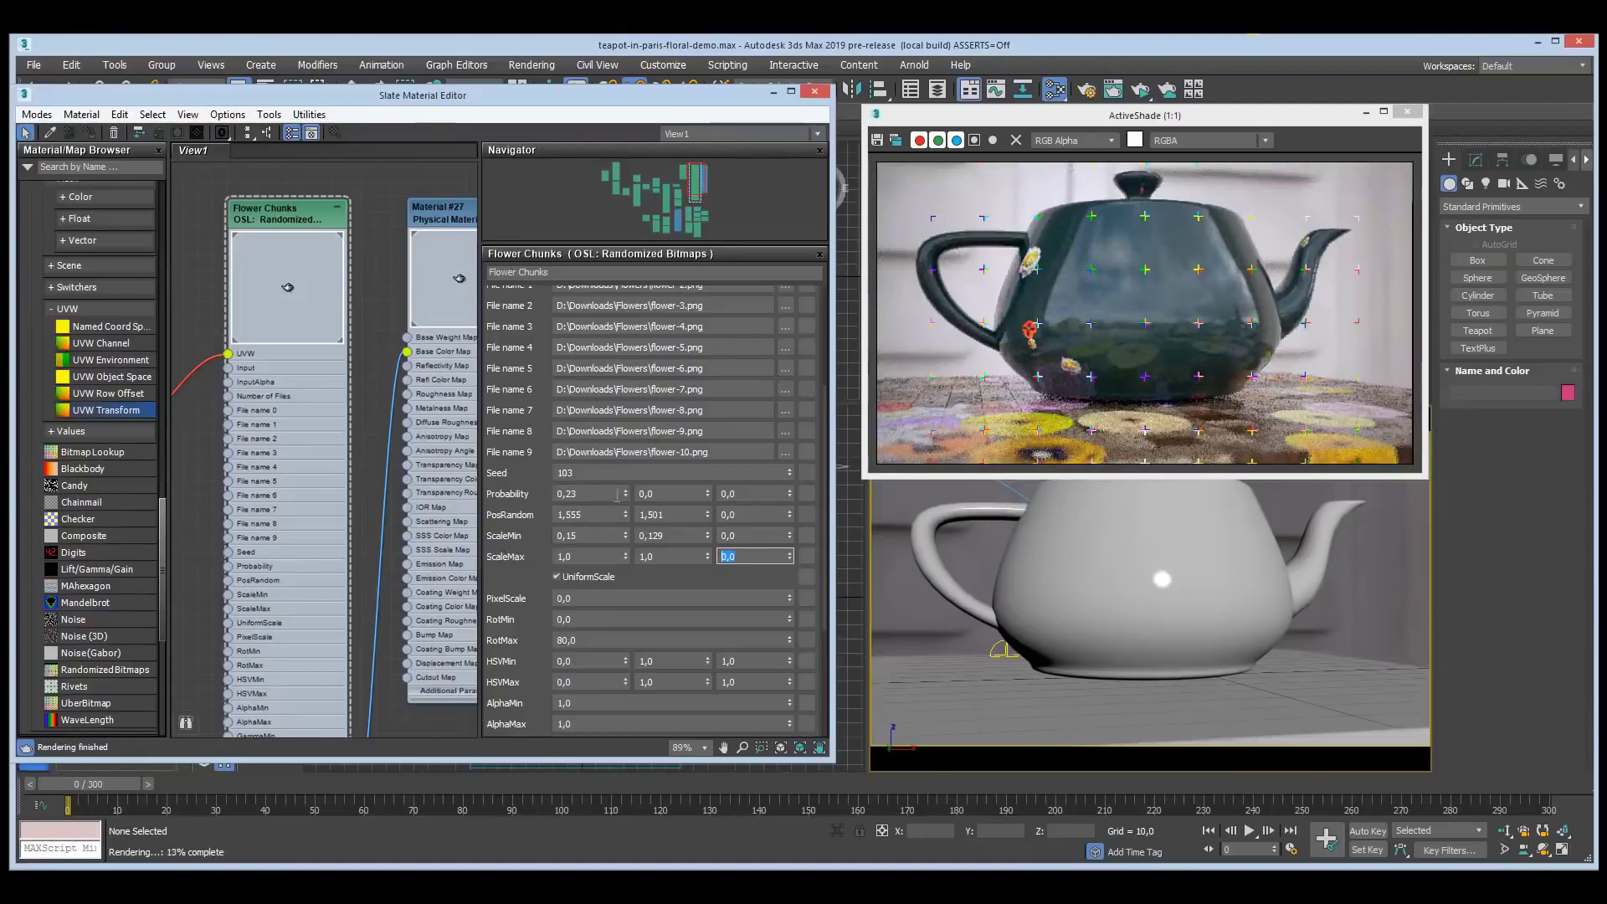
- Reset Probability to 1,0 and orbit the viewport higher over the teapot
right_click(626, 494)
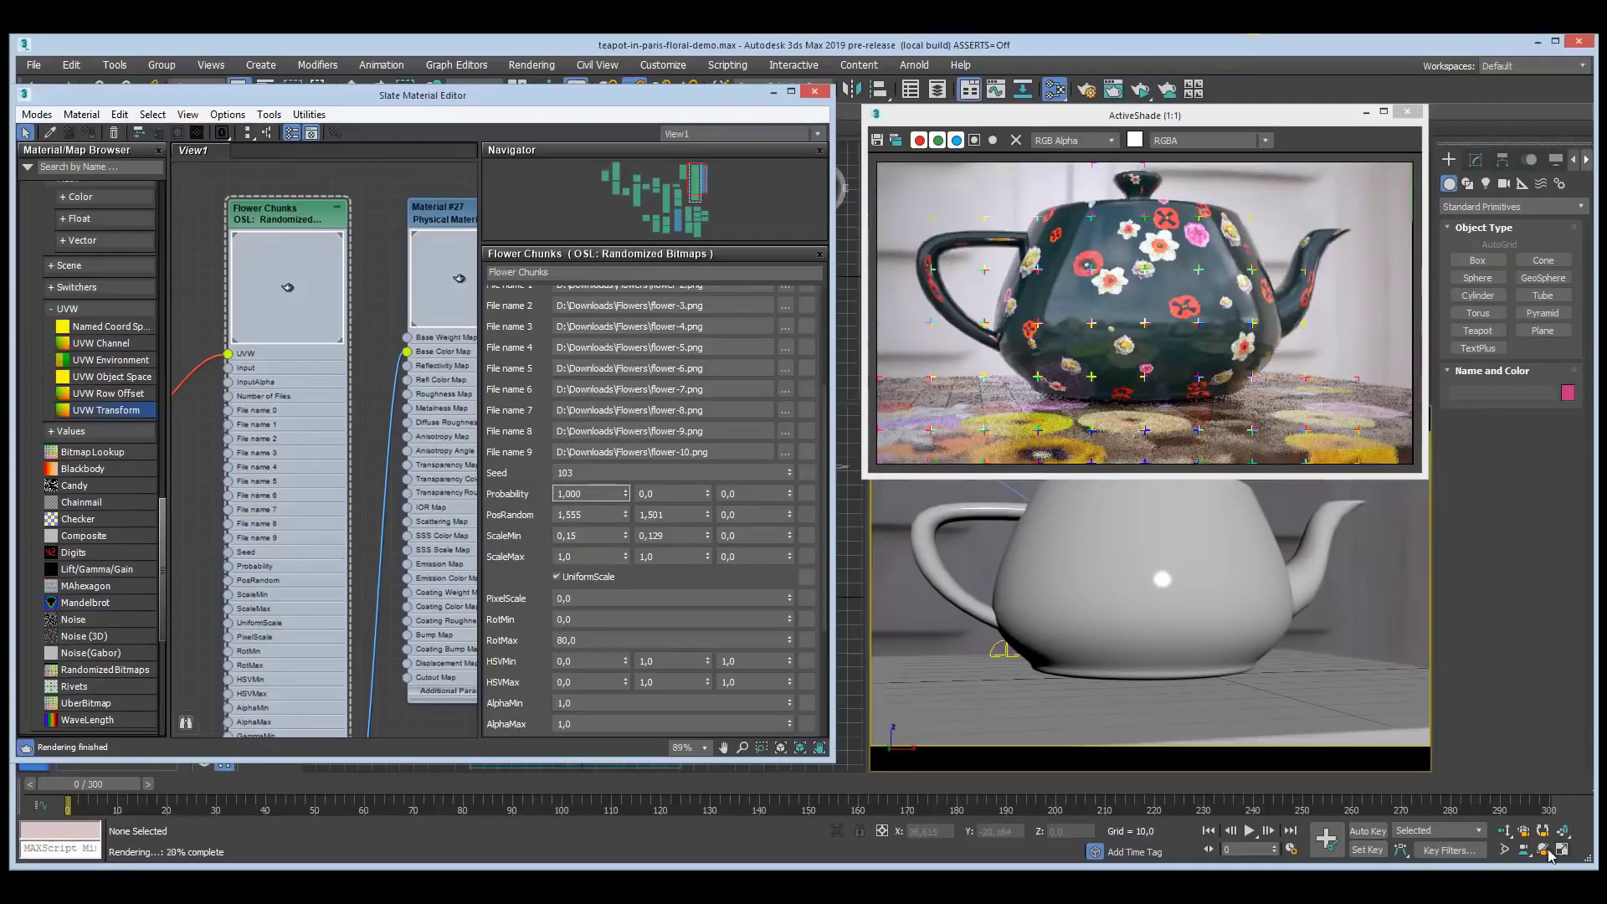
click(1434, 806)
alt+middle_drag(1176, 587, 1182, 626)
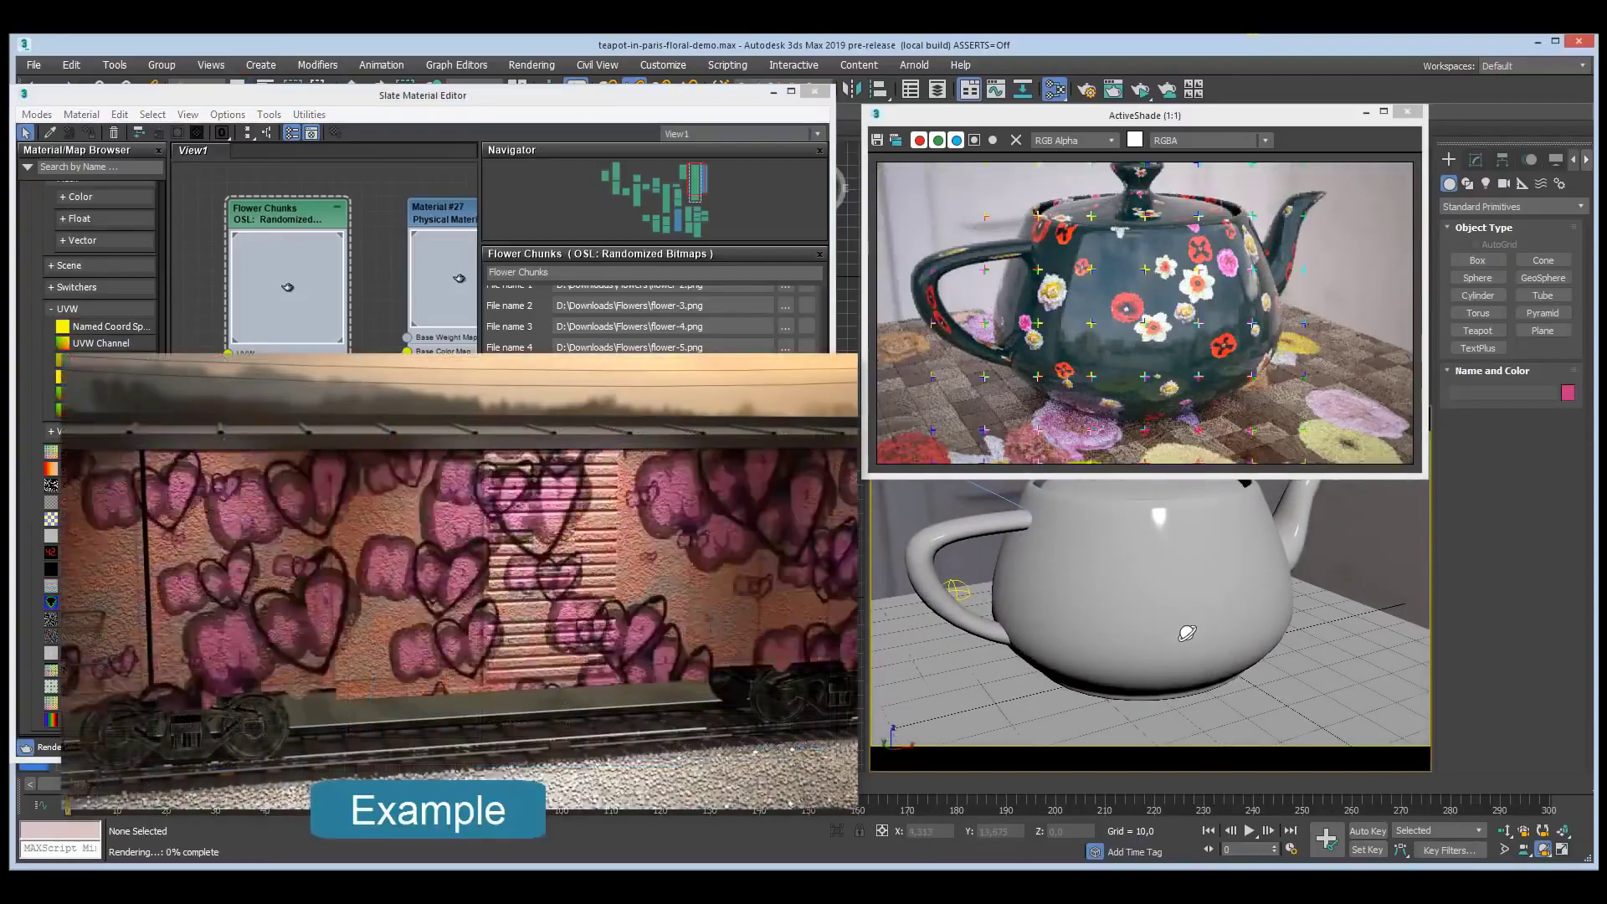
- Enter 3,0 in both ScaleMax fields of Flower Chunks to enlarge the flowers
scroll(653, 331, down, 2)
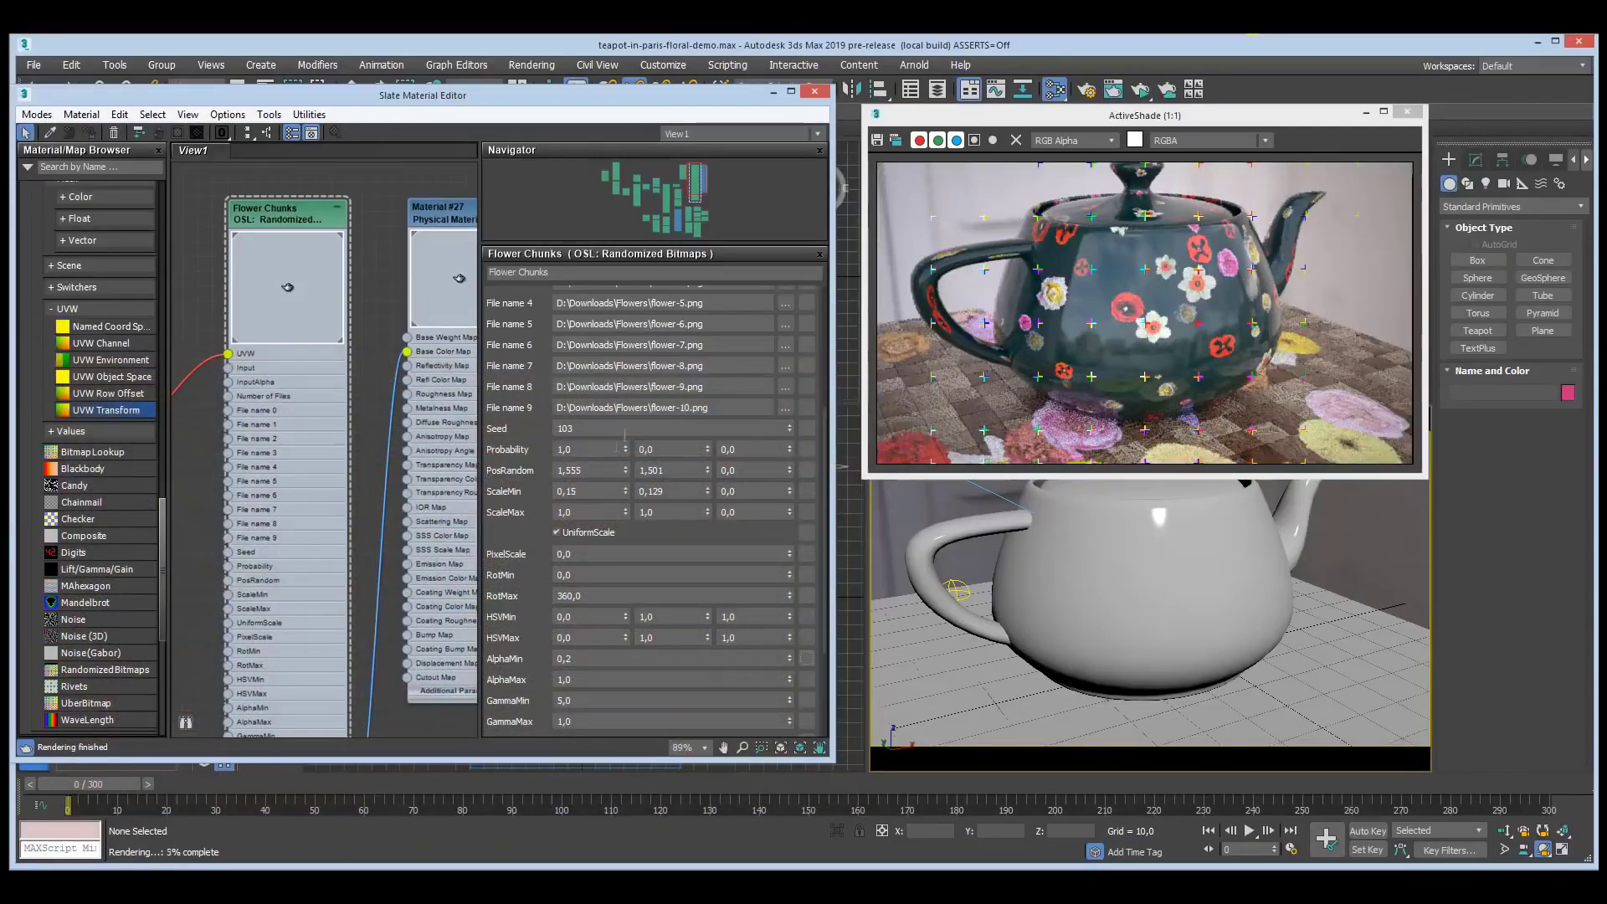
double_click(591, 512)
text(3)
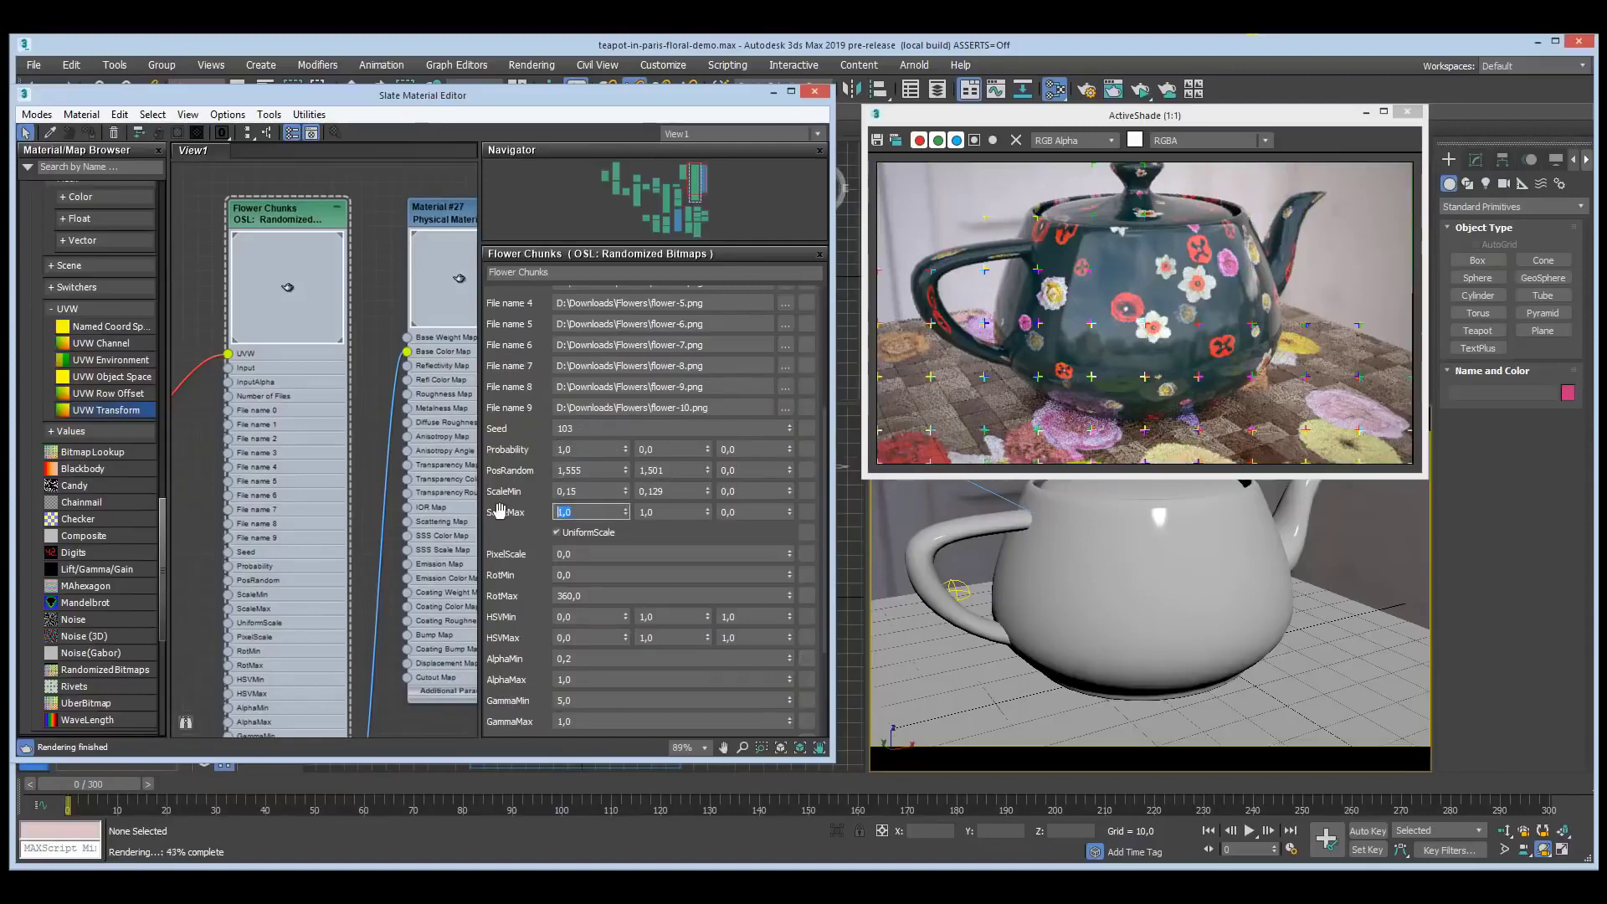
key(Tab)
text(3)
key(Tab)
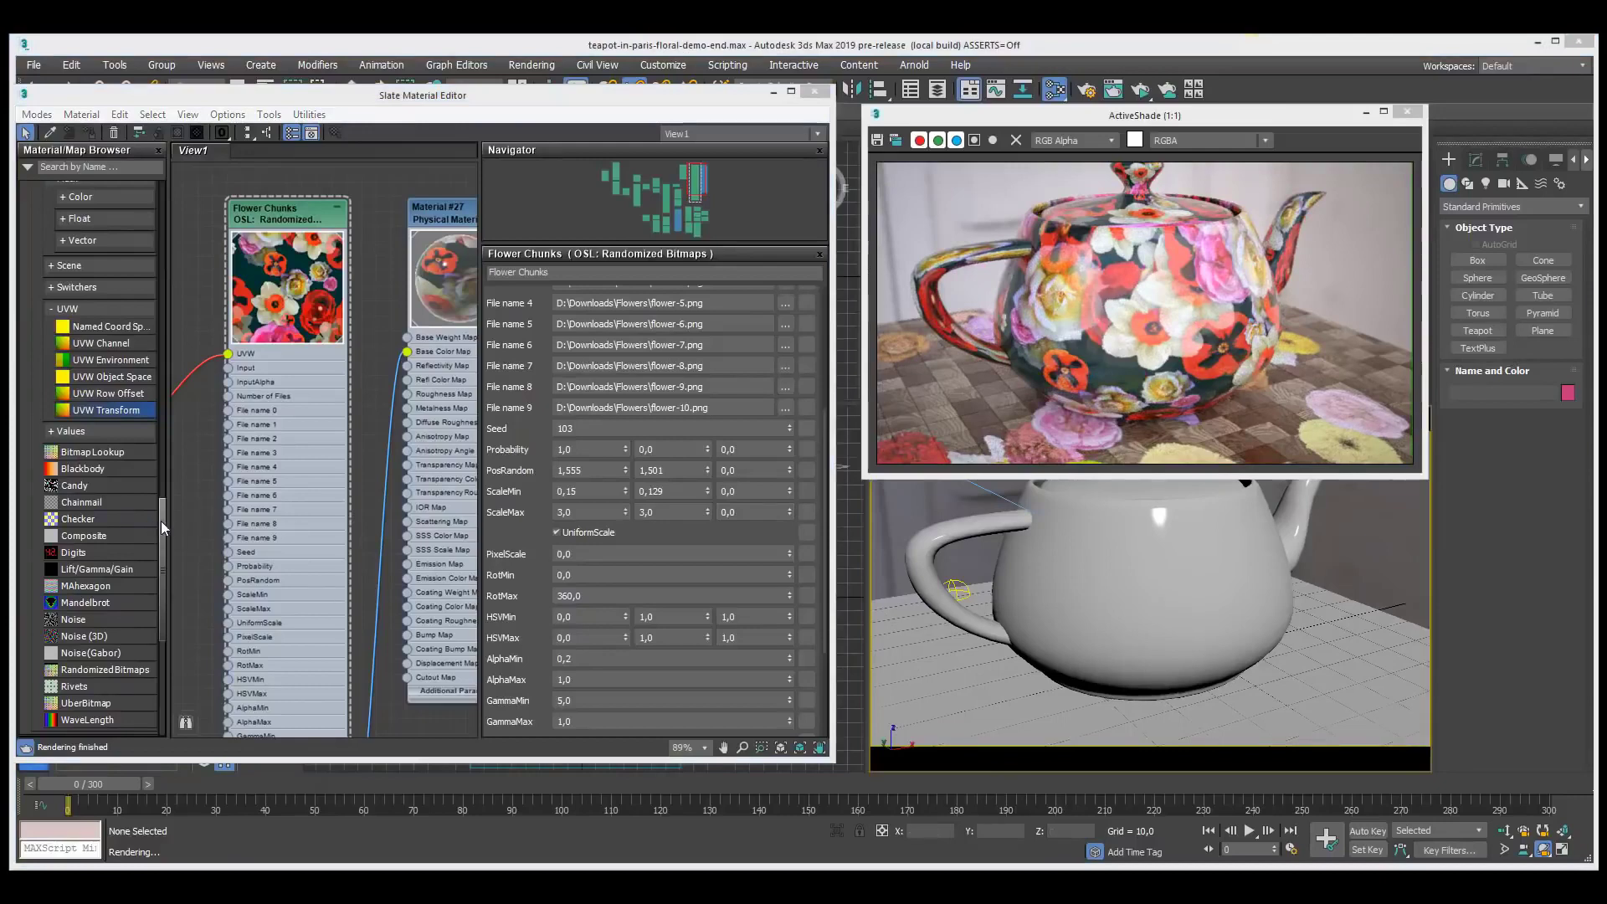
drag(161, 521, 164, 599)
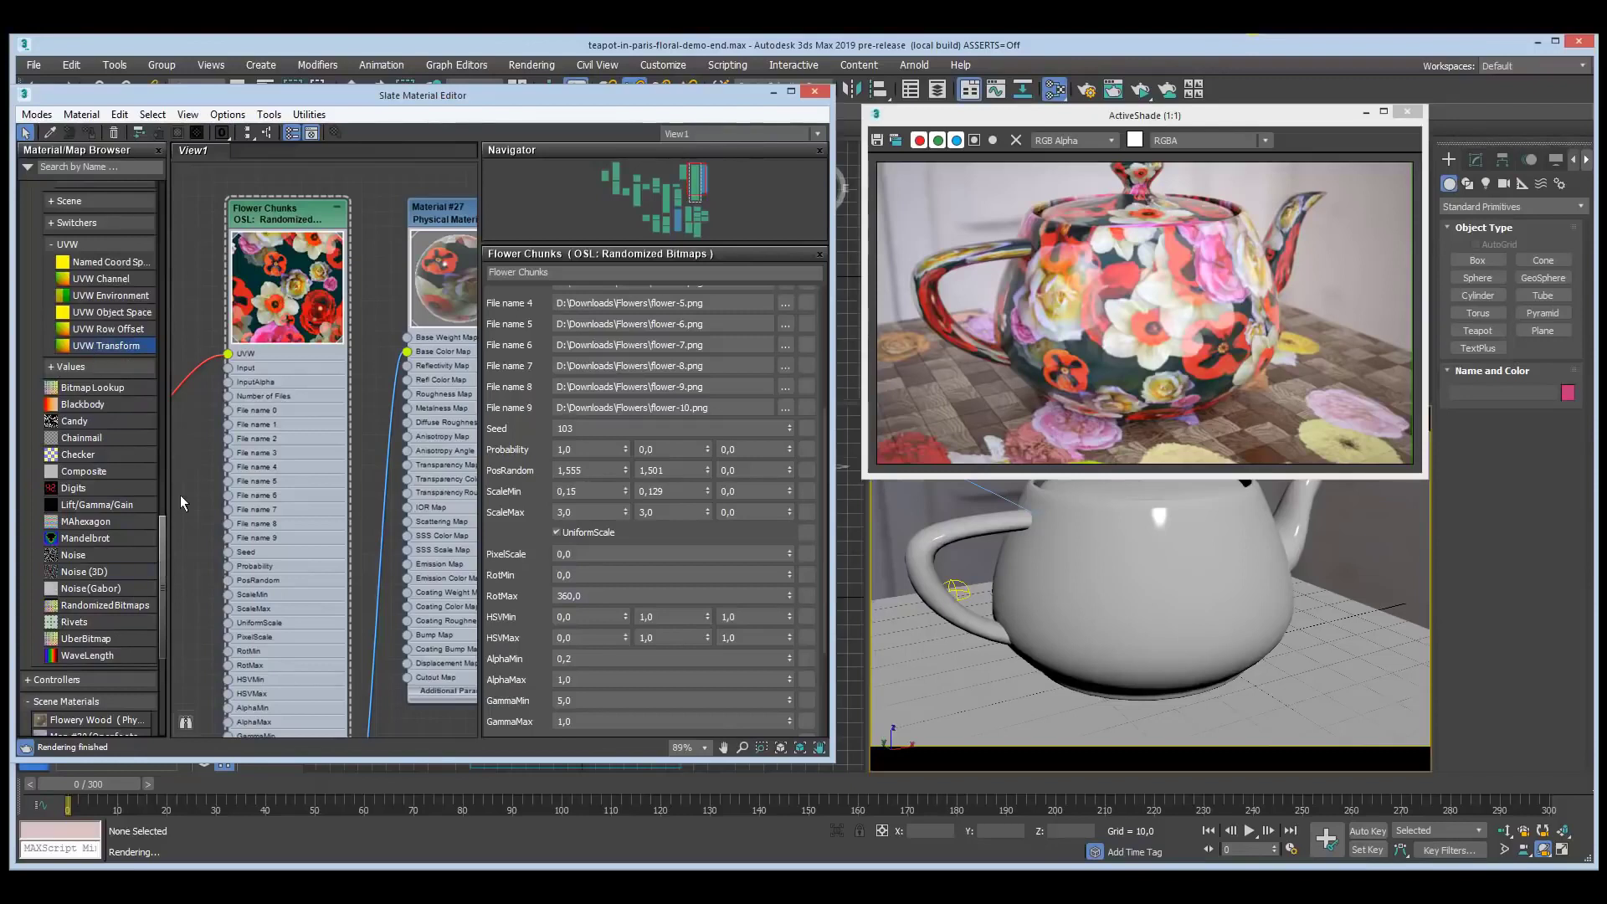
drag(164, 558, 170, 509)
- Expand the OSL Switchers, Scene, Vector and Math categories in the Material/Map Browser
click(82, 394)
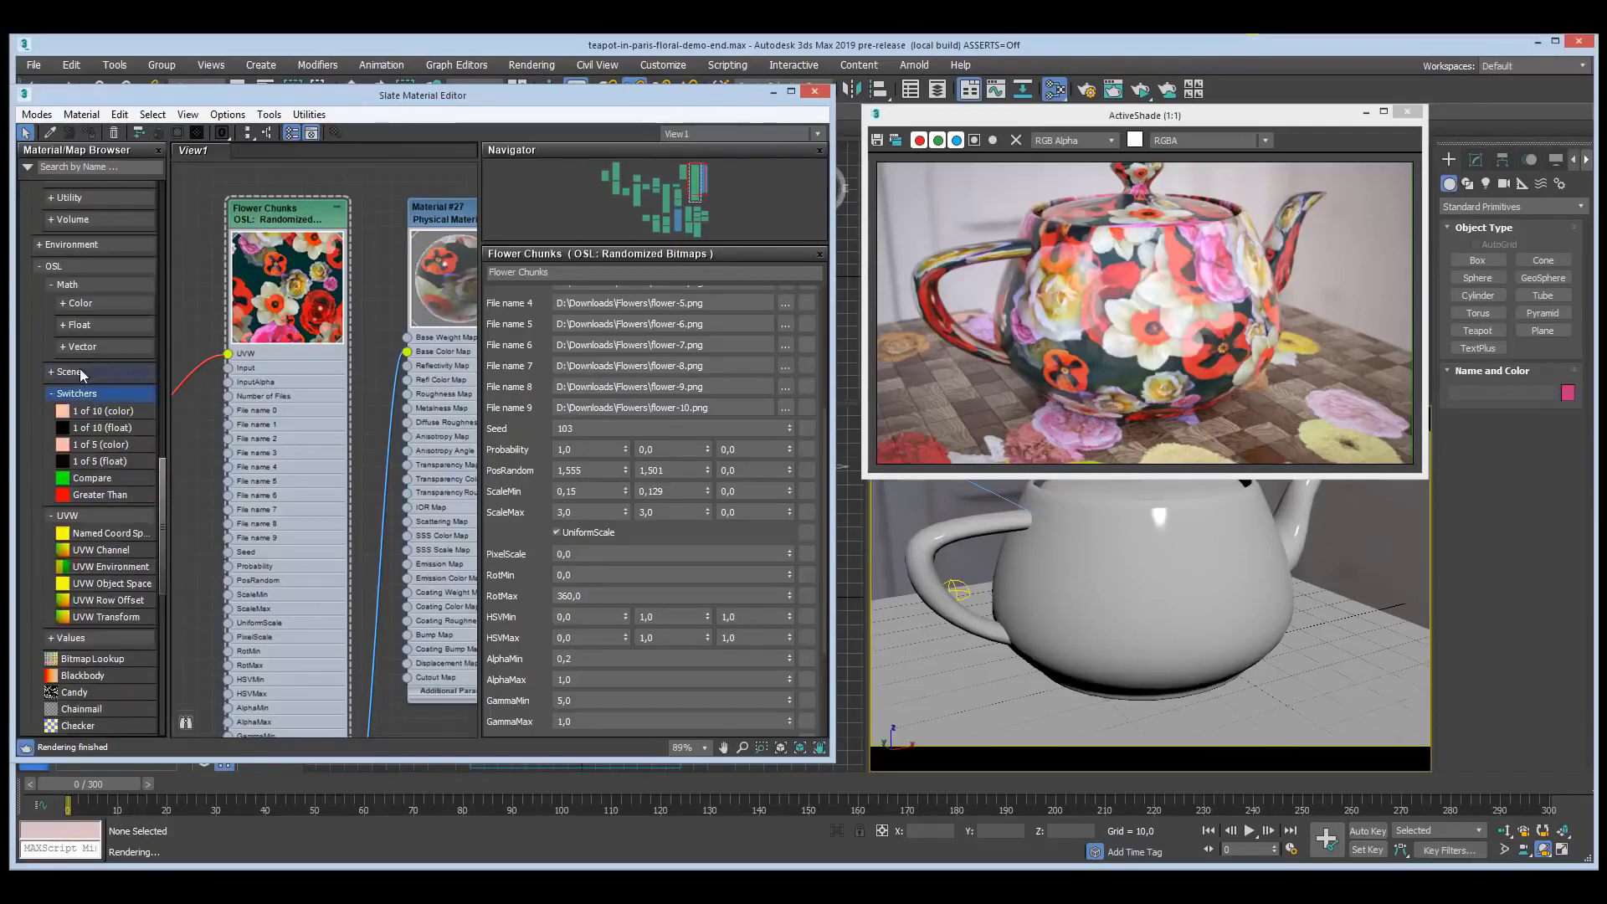
click(78, 371)
click(79, 347)
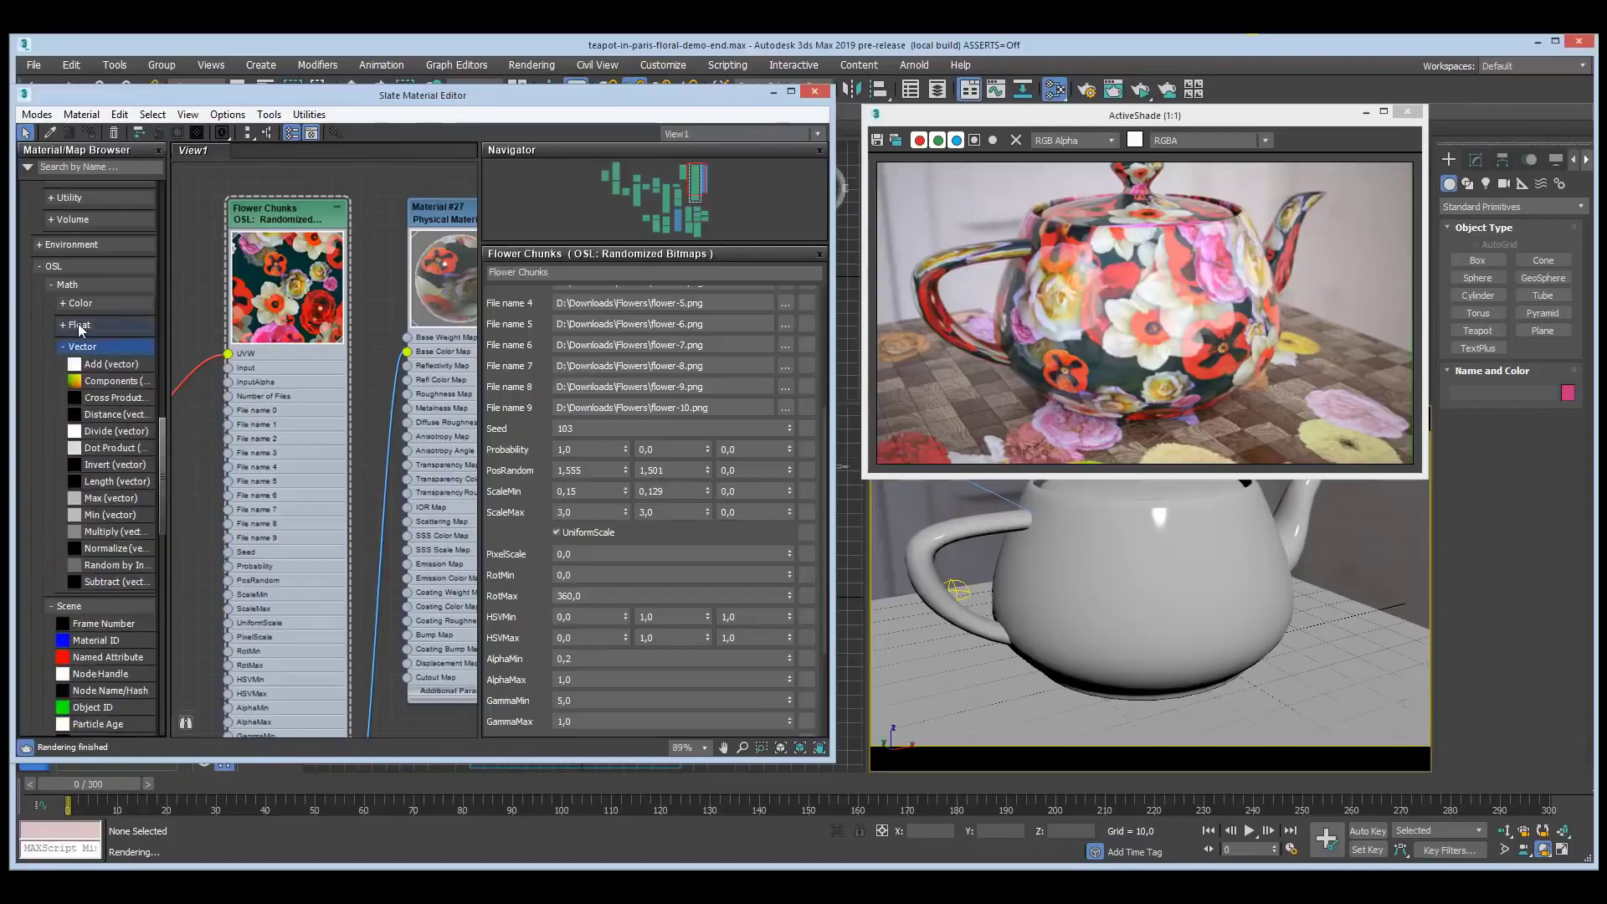
click(80, 326)
click(80, 303)
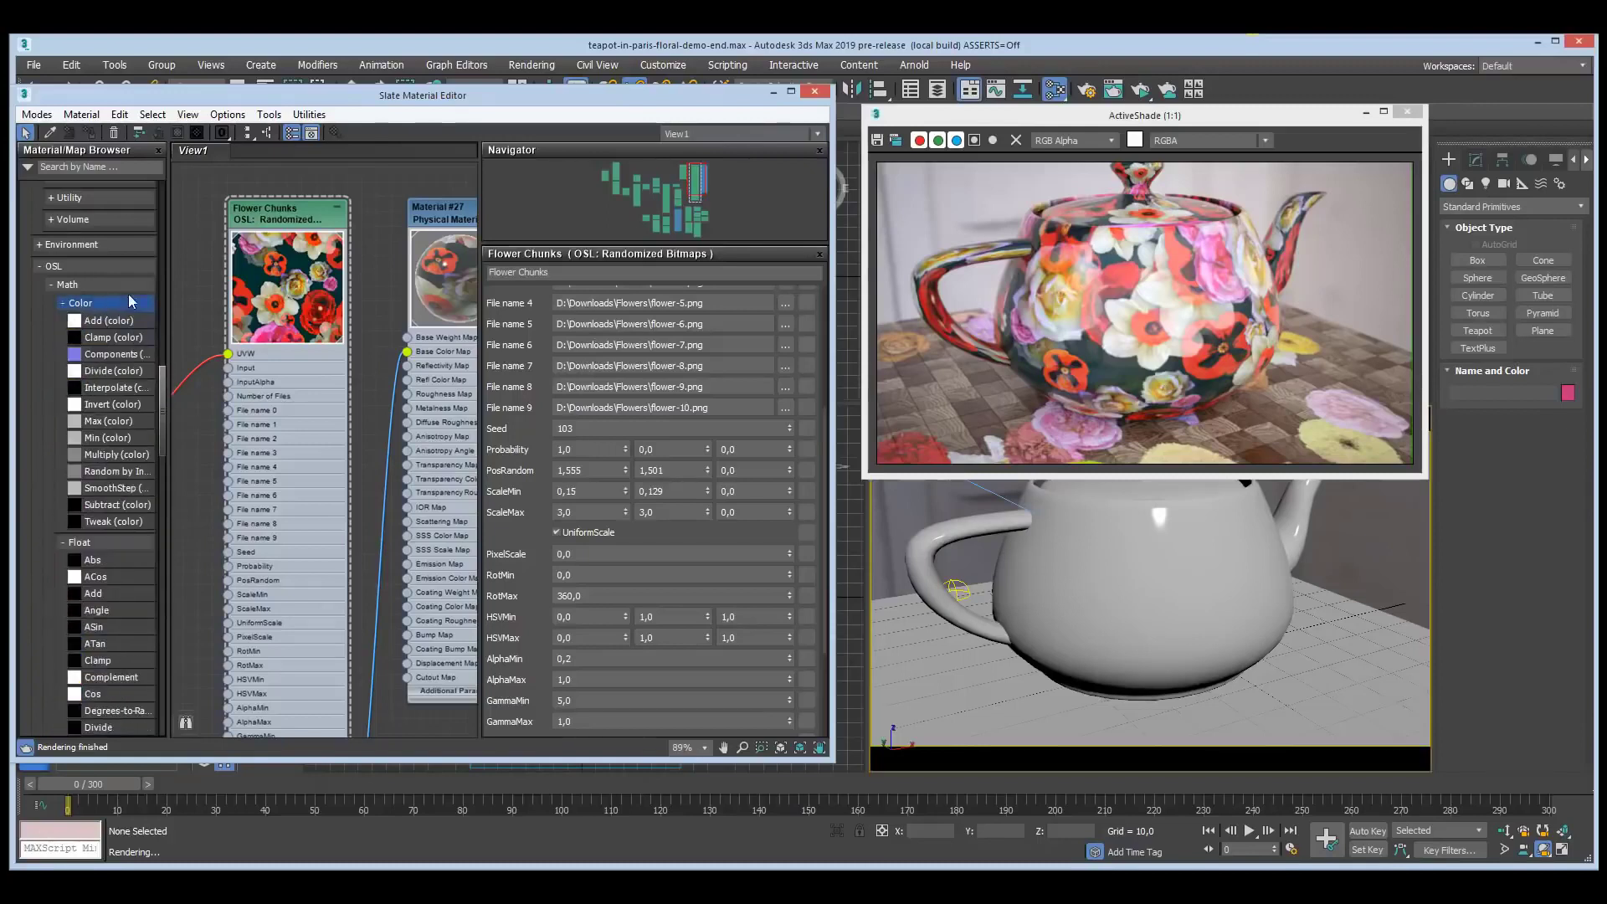
- Scroll through the OSL Color, Vector, Scene, Switchers, UVW and Values map lists
drag(162, 384, 164, 394)
drag(166, 422, 177, 536)
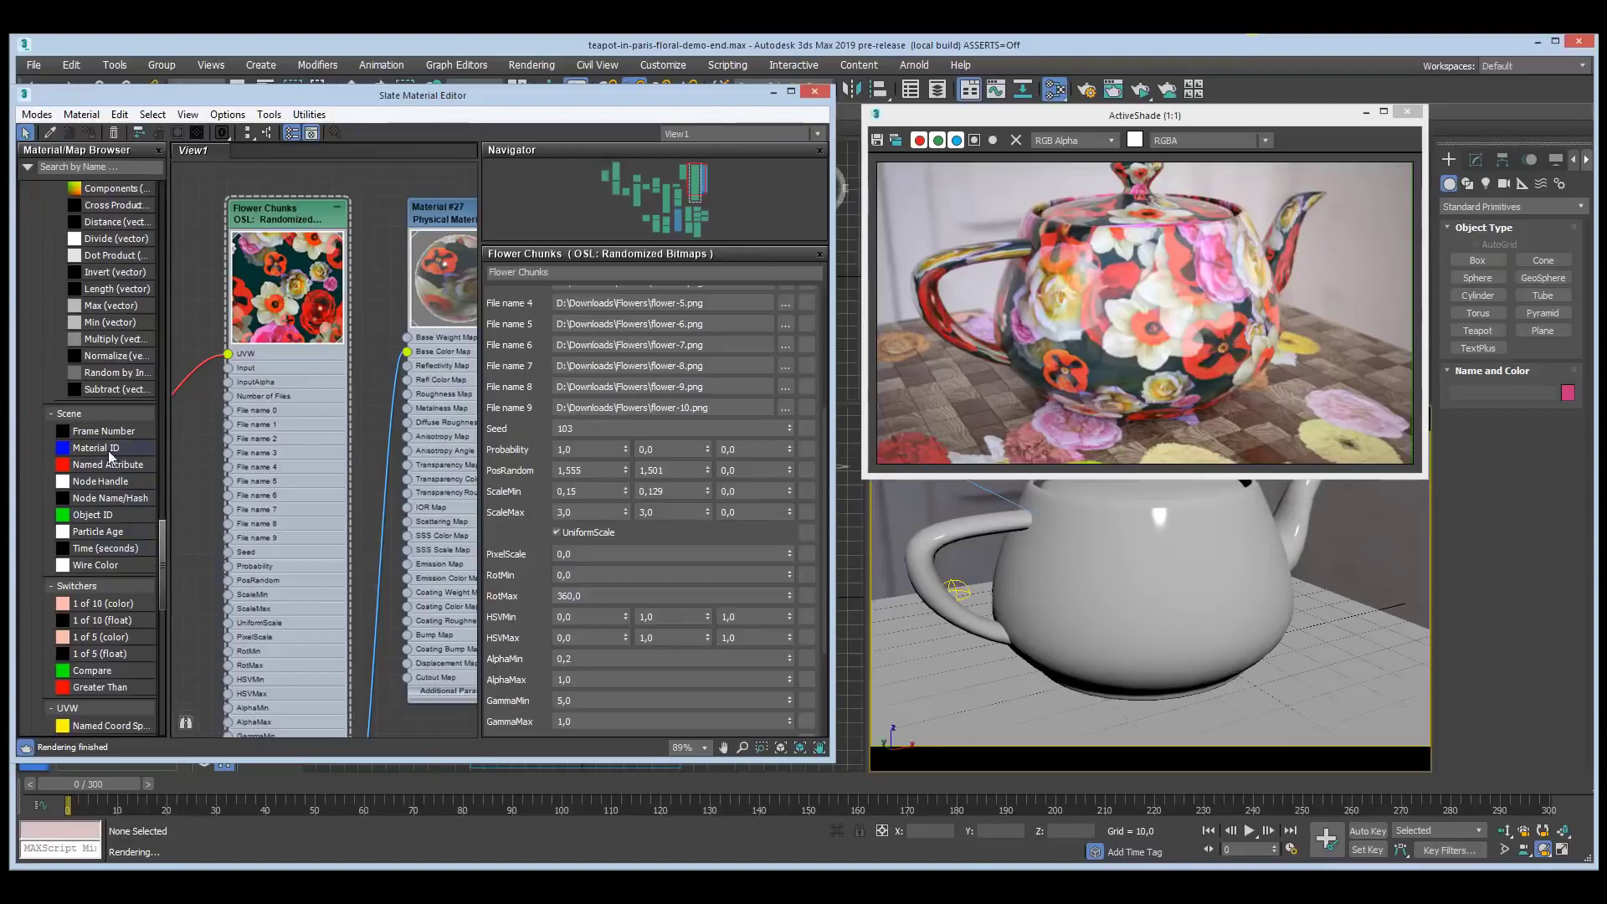
drag(163, 536, 162, 578)
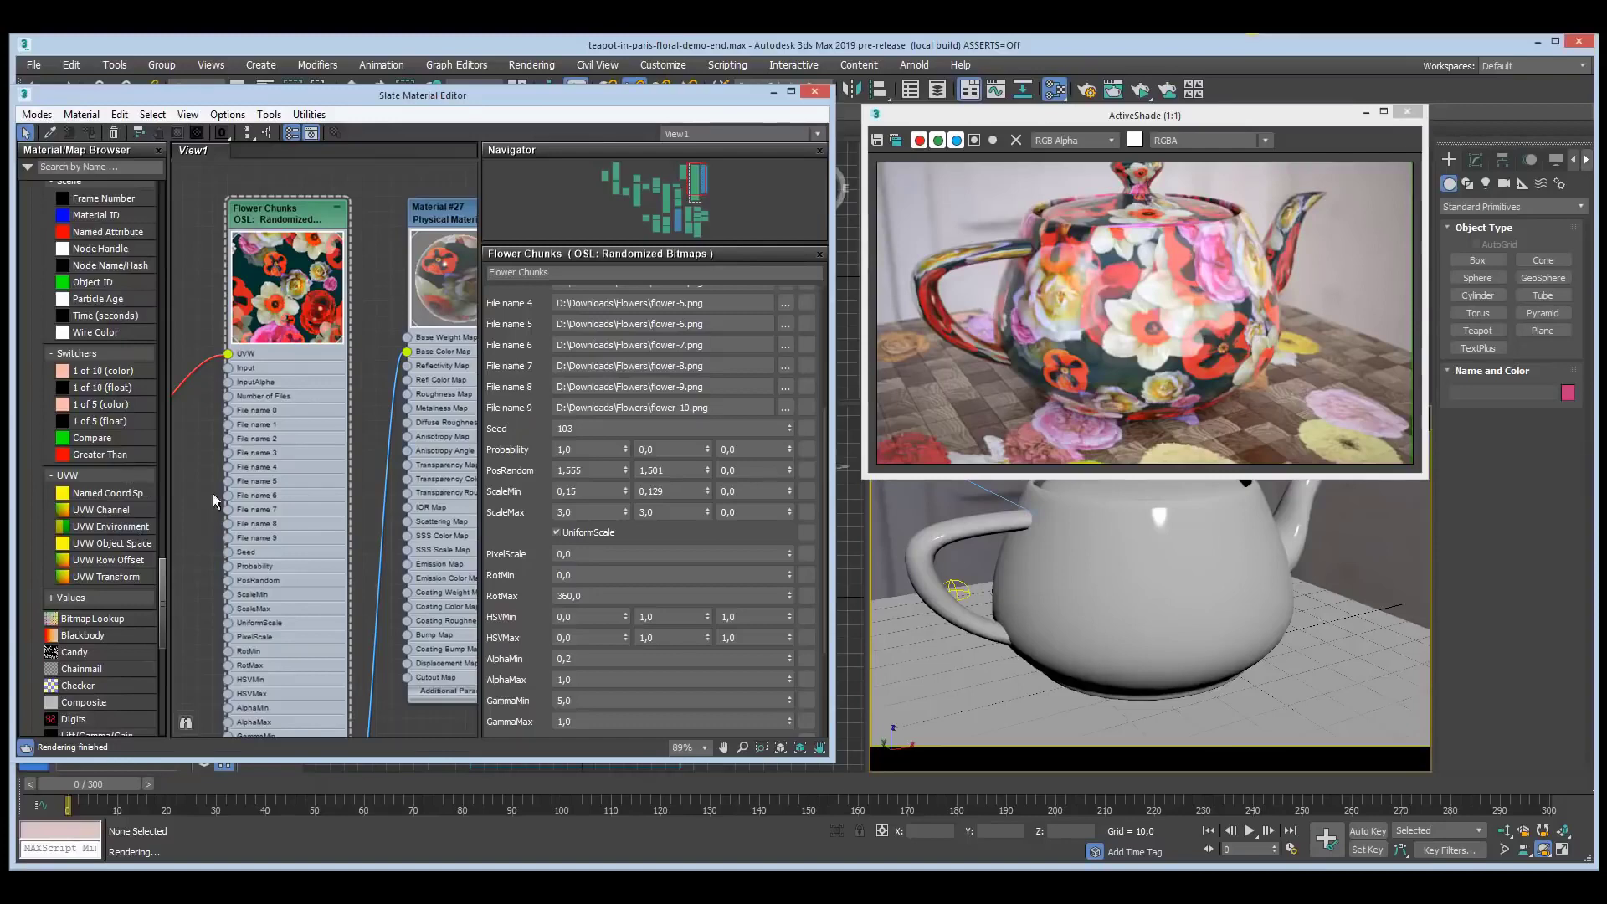
mouse_move(162, 583)
mouse_down()
mouse_move(174, 449)
mouse_move(168, 590)
mouse_up()
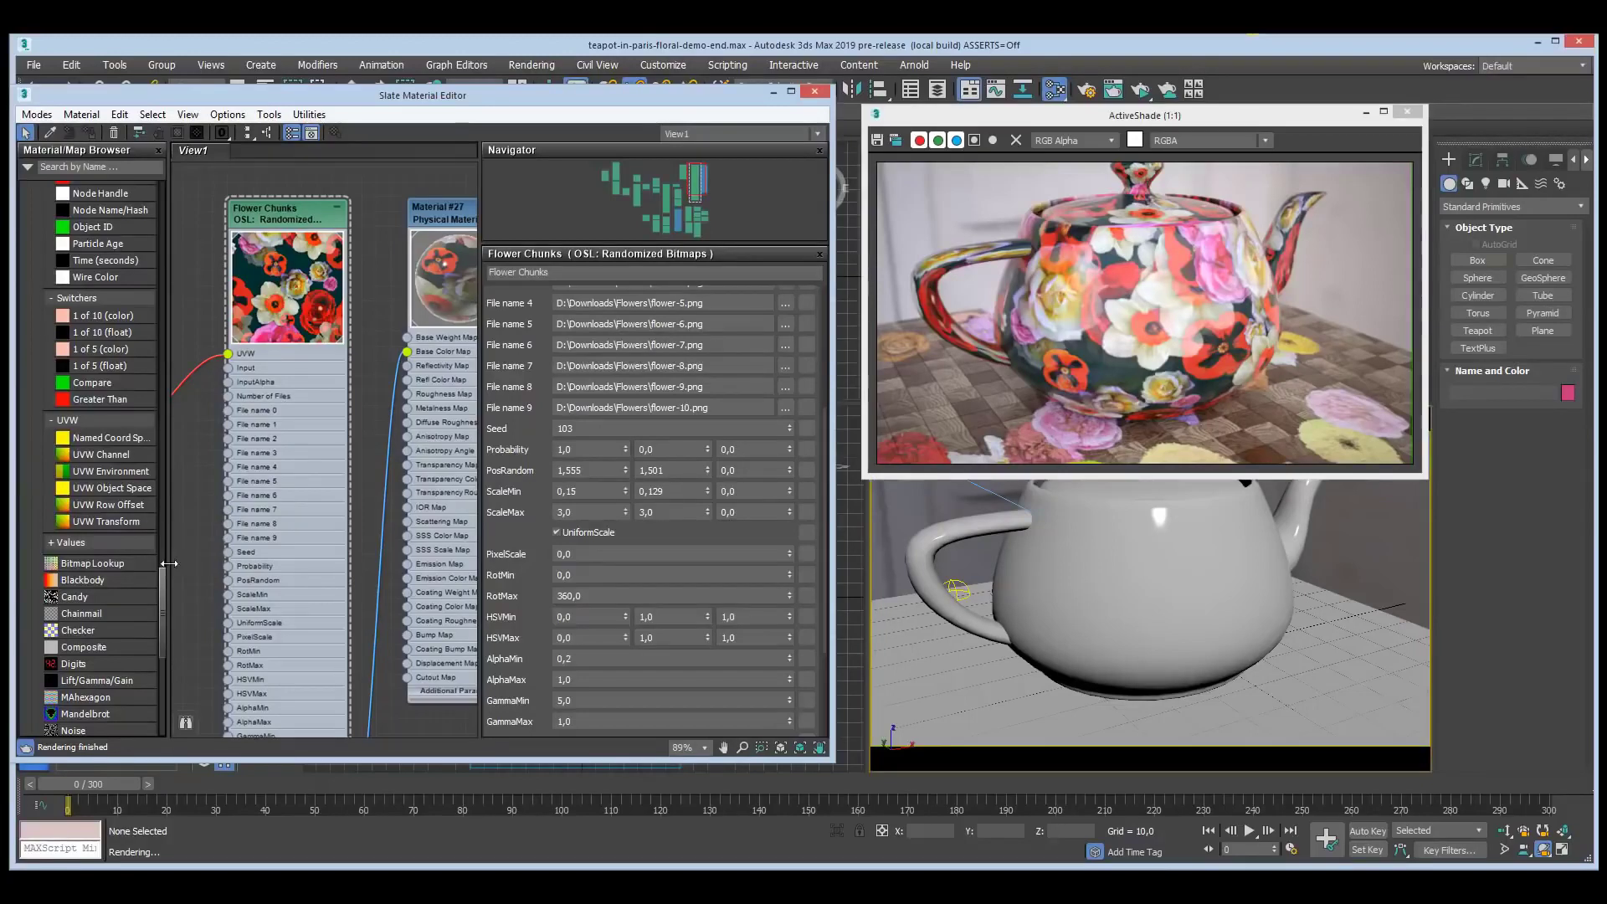
scroll(162, 586, up, 5)
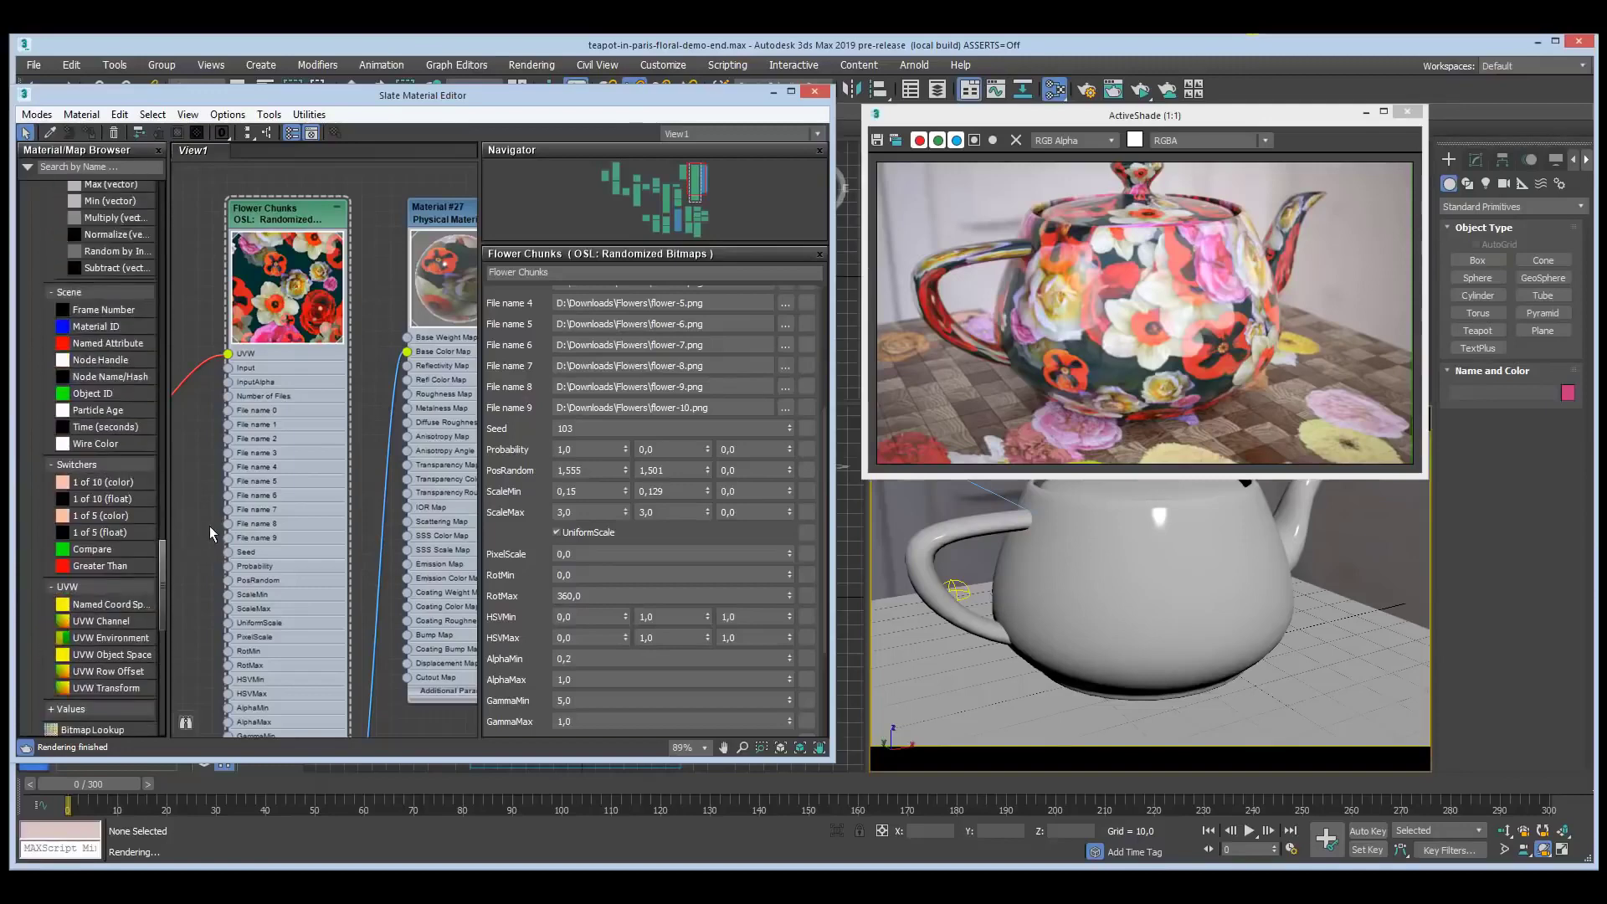
middle_drag(210, 526, 210, 542)
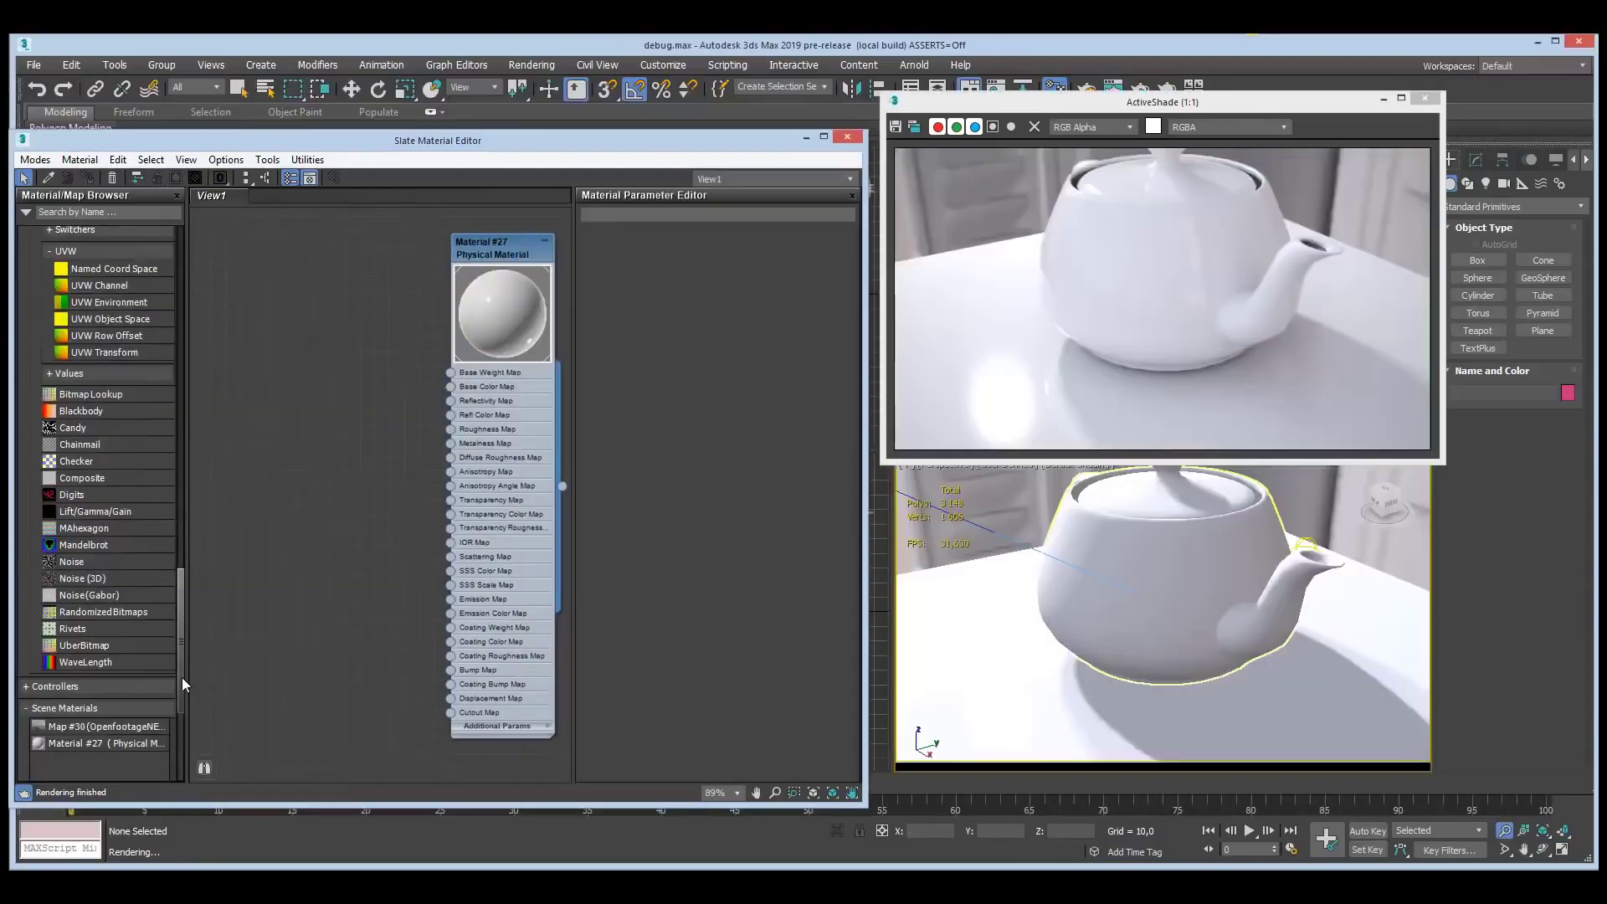
scroll(181, 677, up, 3)
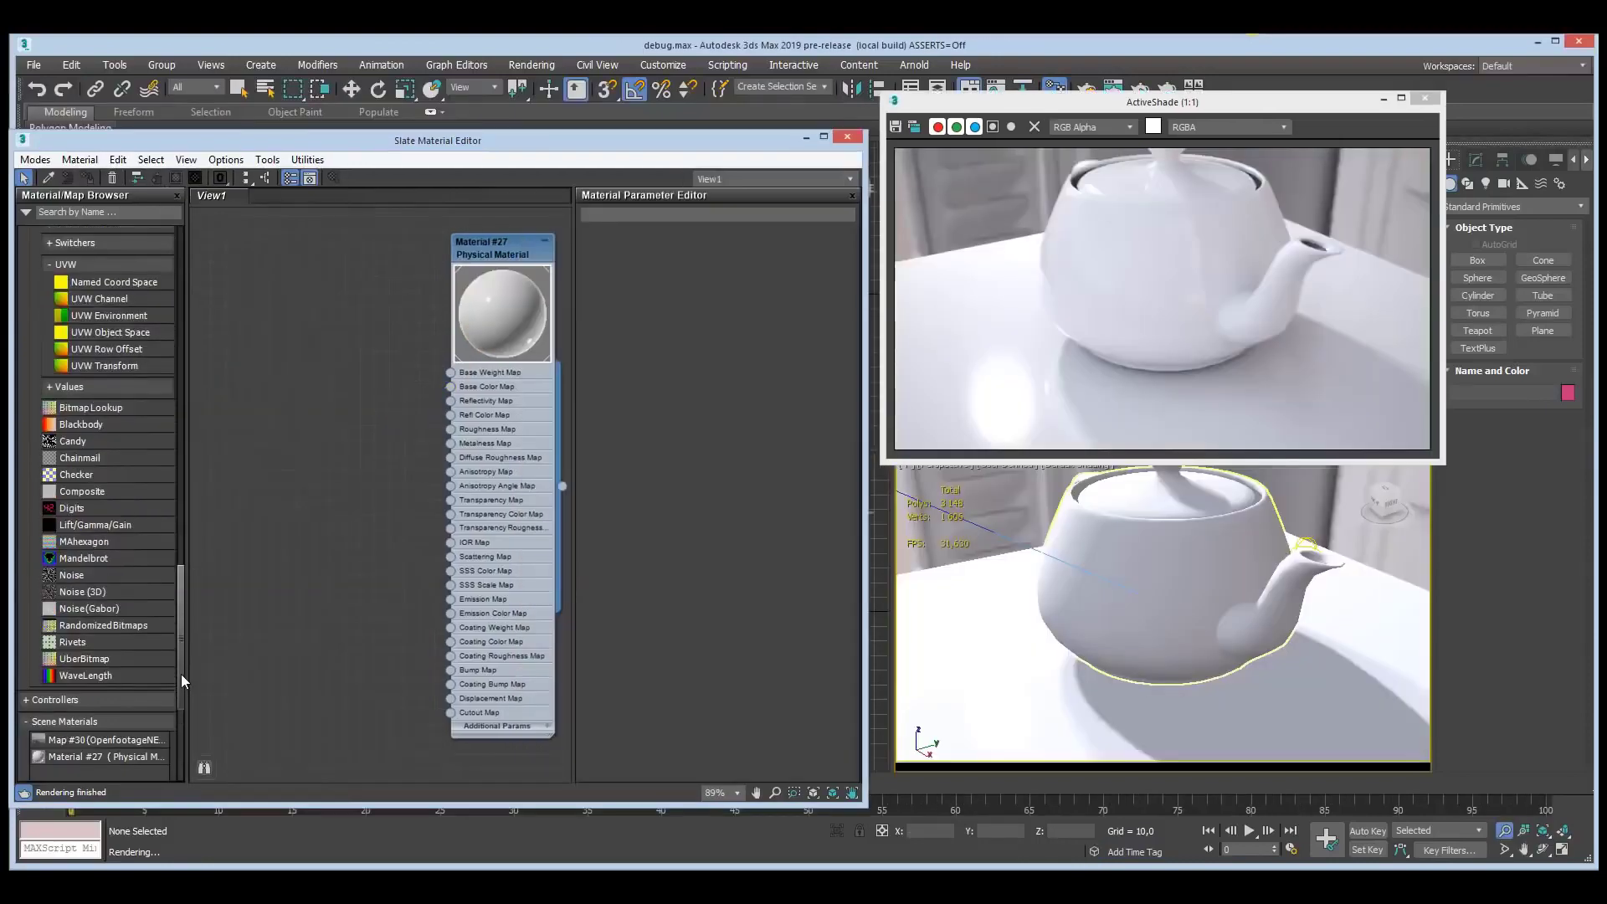
- Add an OSL Map node to View1 and load wiggles.osl from osl-shaders-master
drag(181, 675, 194, 409)
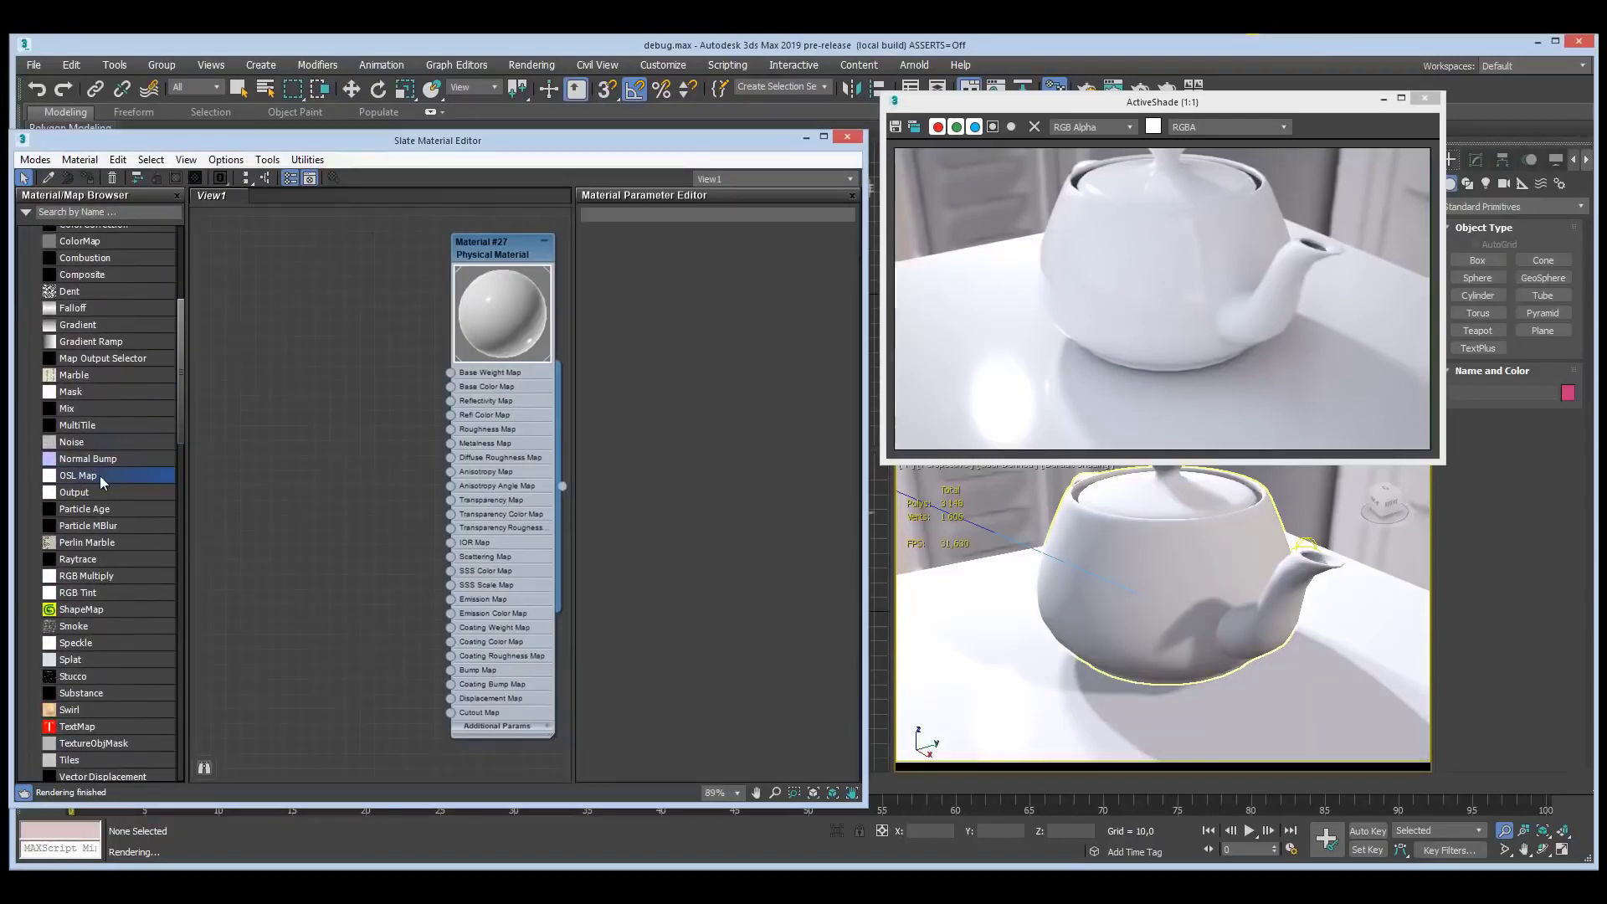
drag(328, 290, 318, 269)
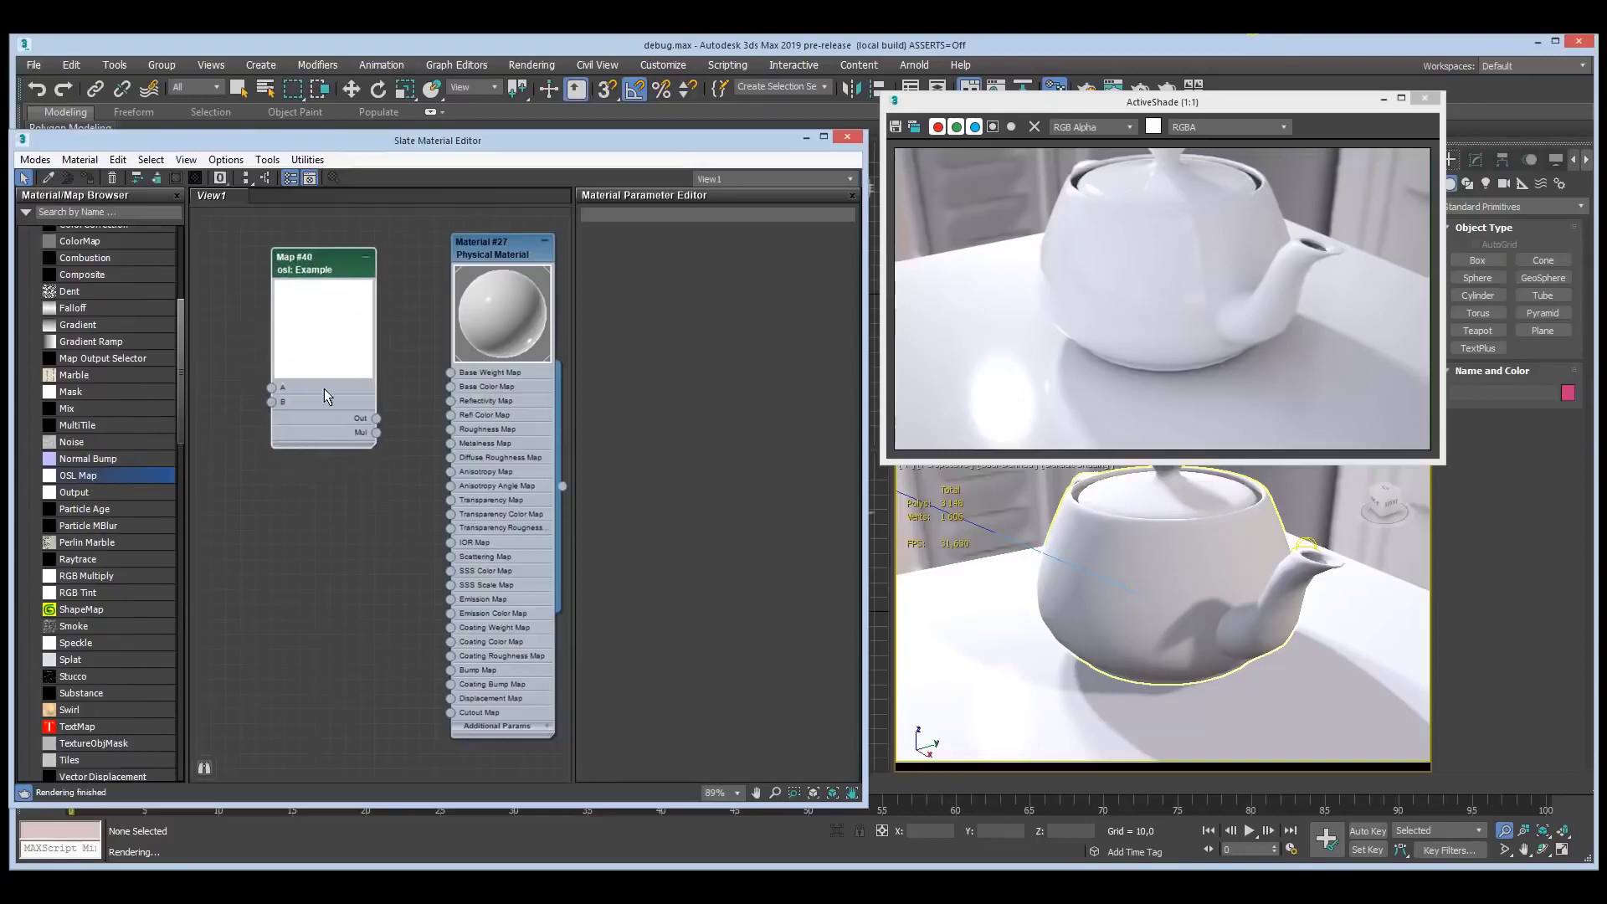
double_click(313, 265)
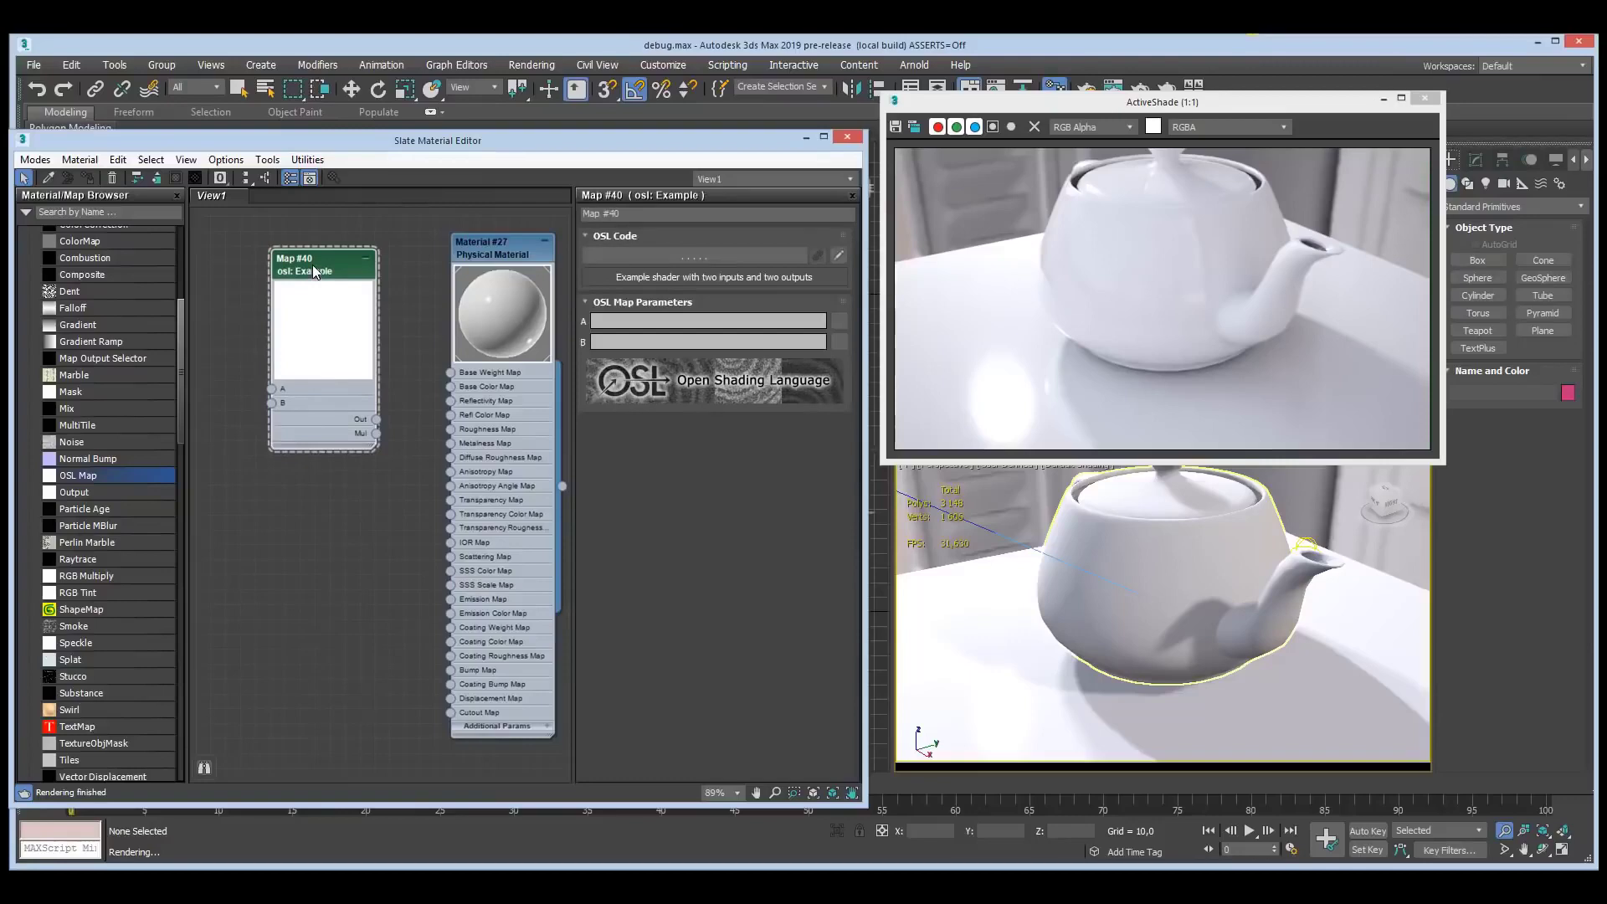
click(693, 258)
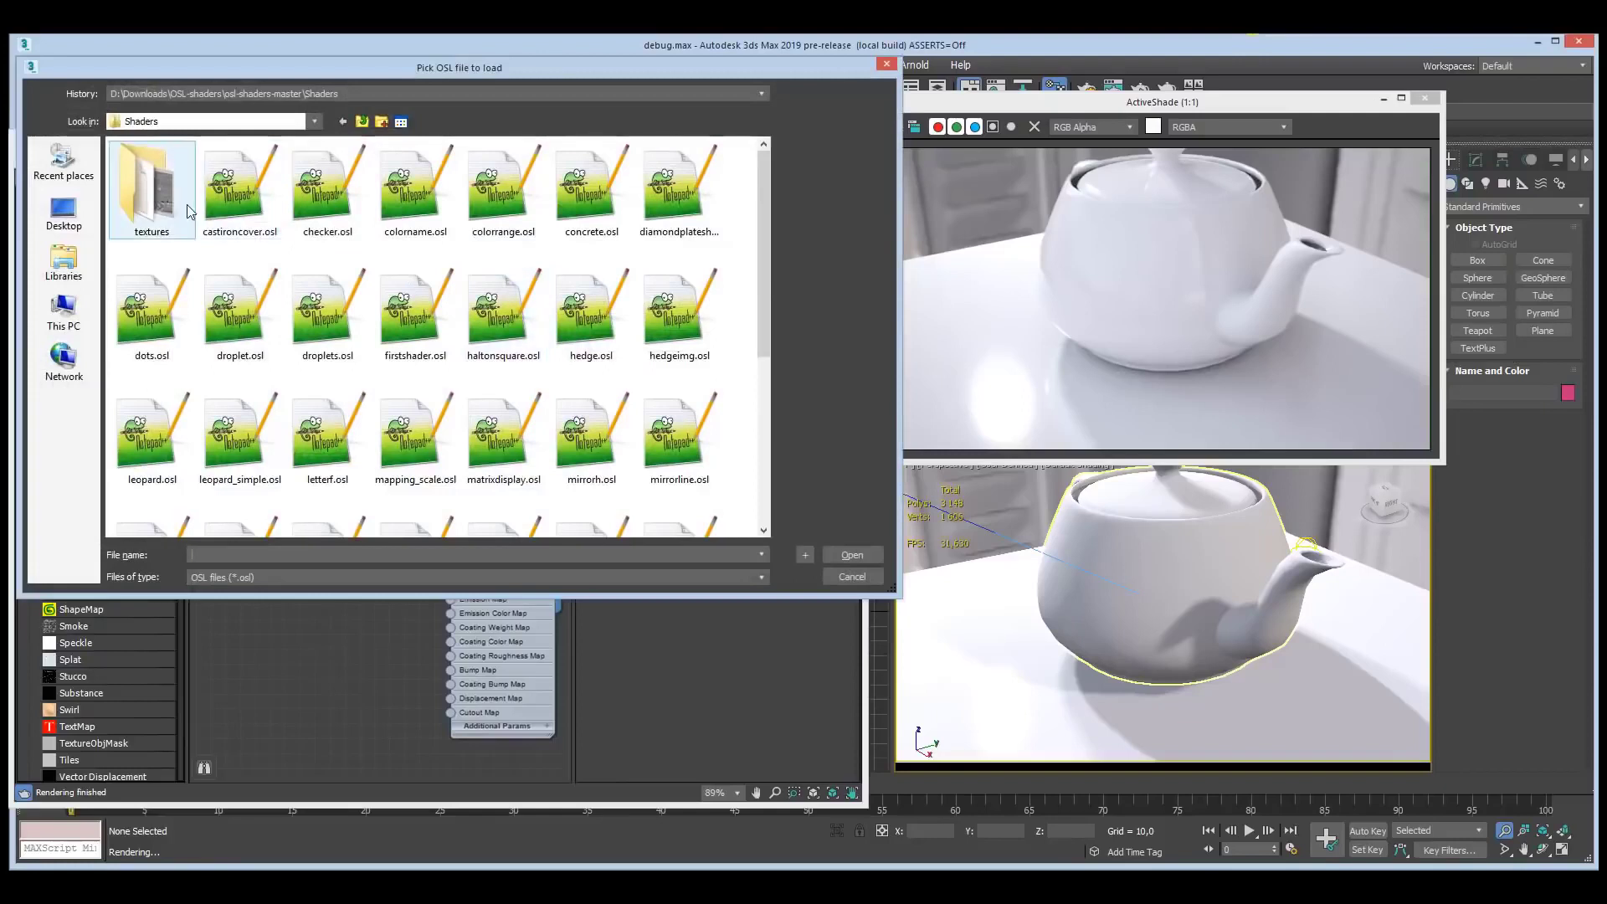
click(362, 121)
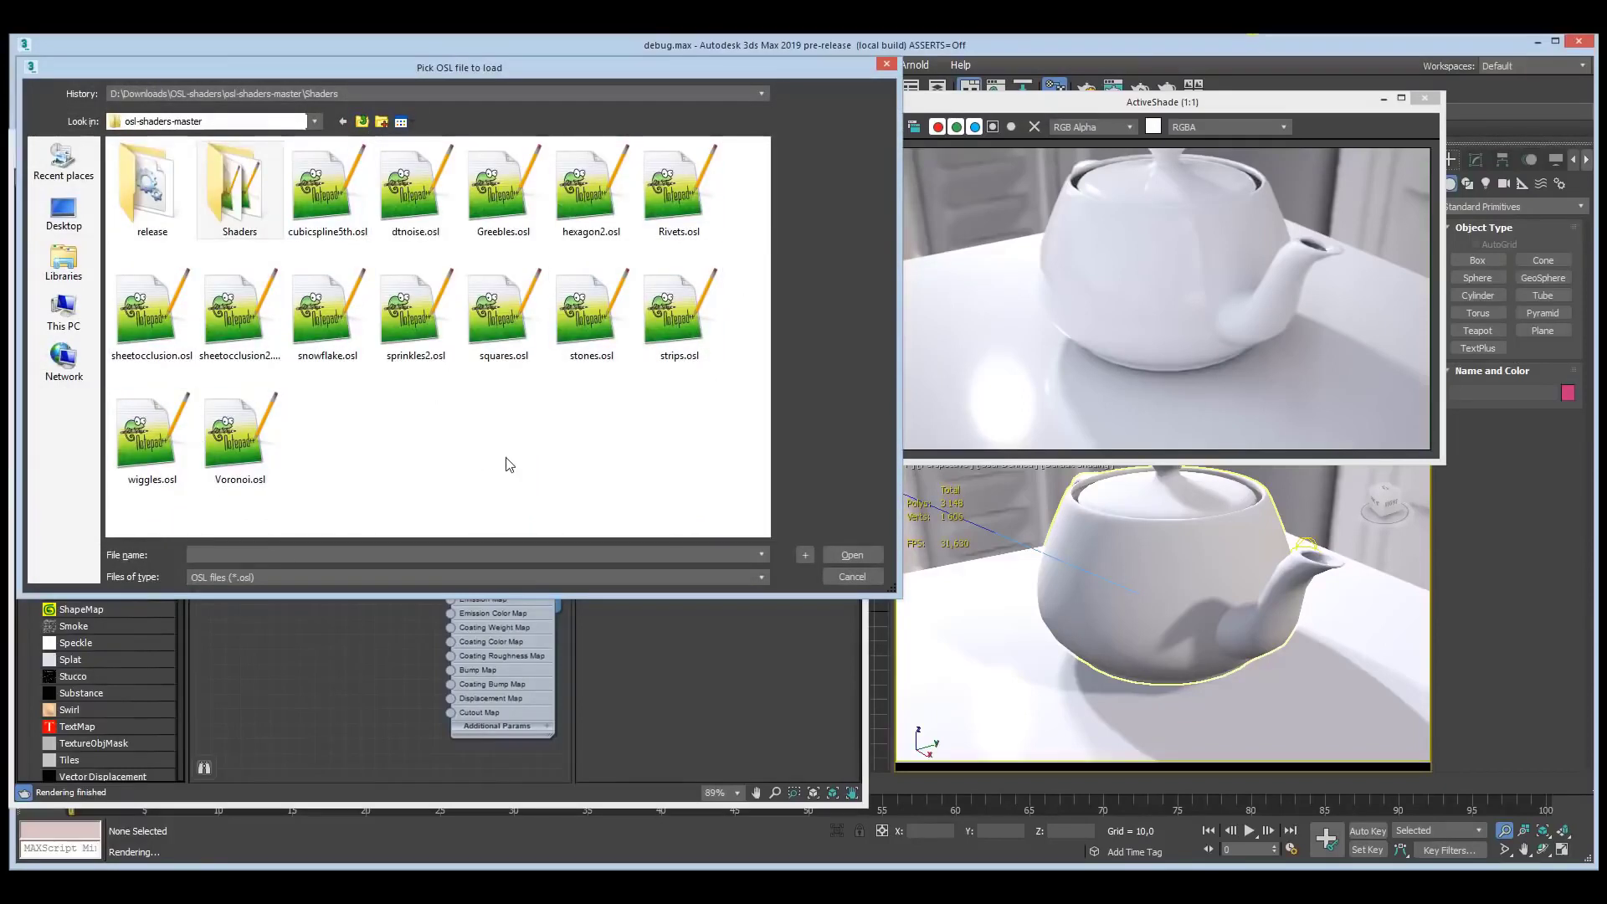
double_click(152, 437)
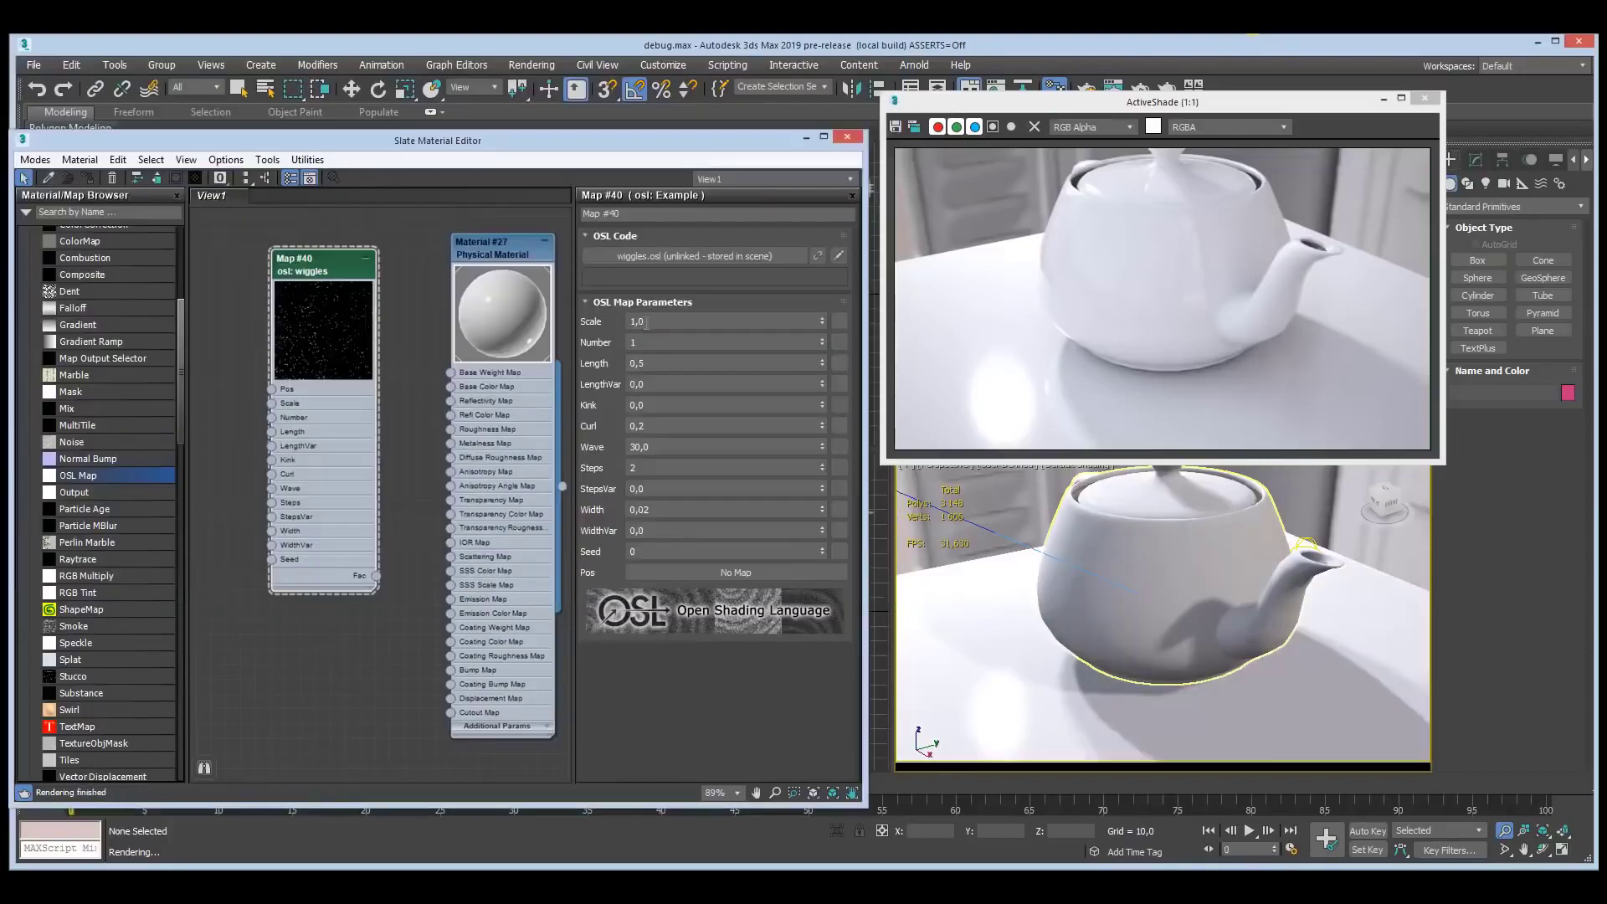
- Set wiggles Scale to 0,02, wire Fac into Base Color Map, and raise Curl to 0,68
click(646, 323)
key(Return)
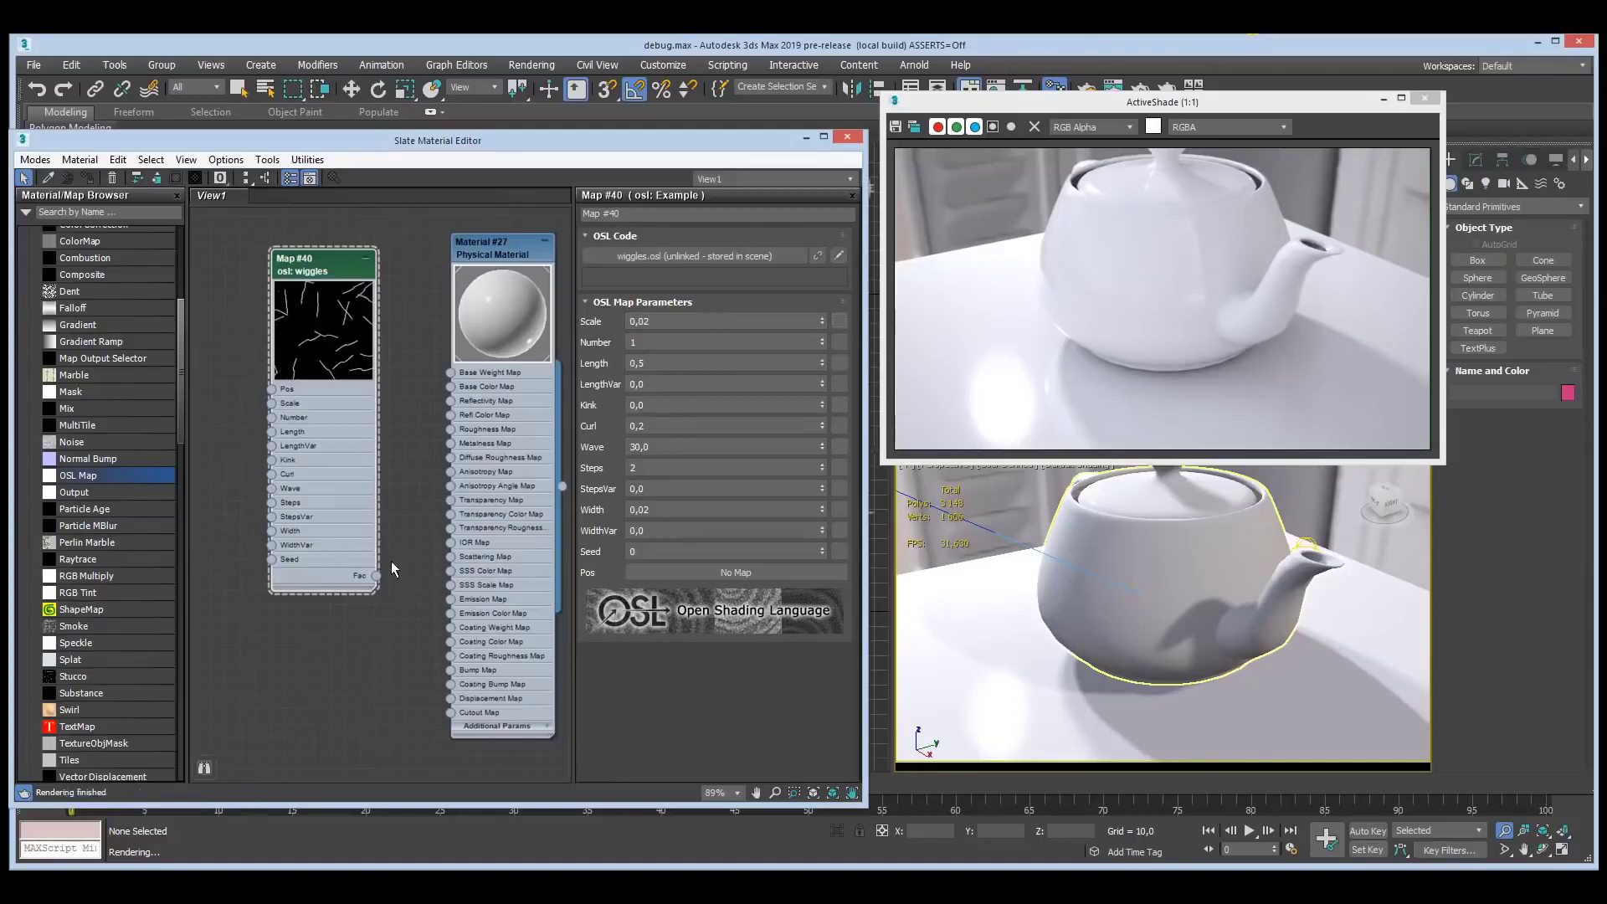
drag(377, 577, 451, 389)
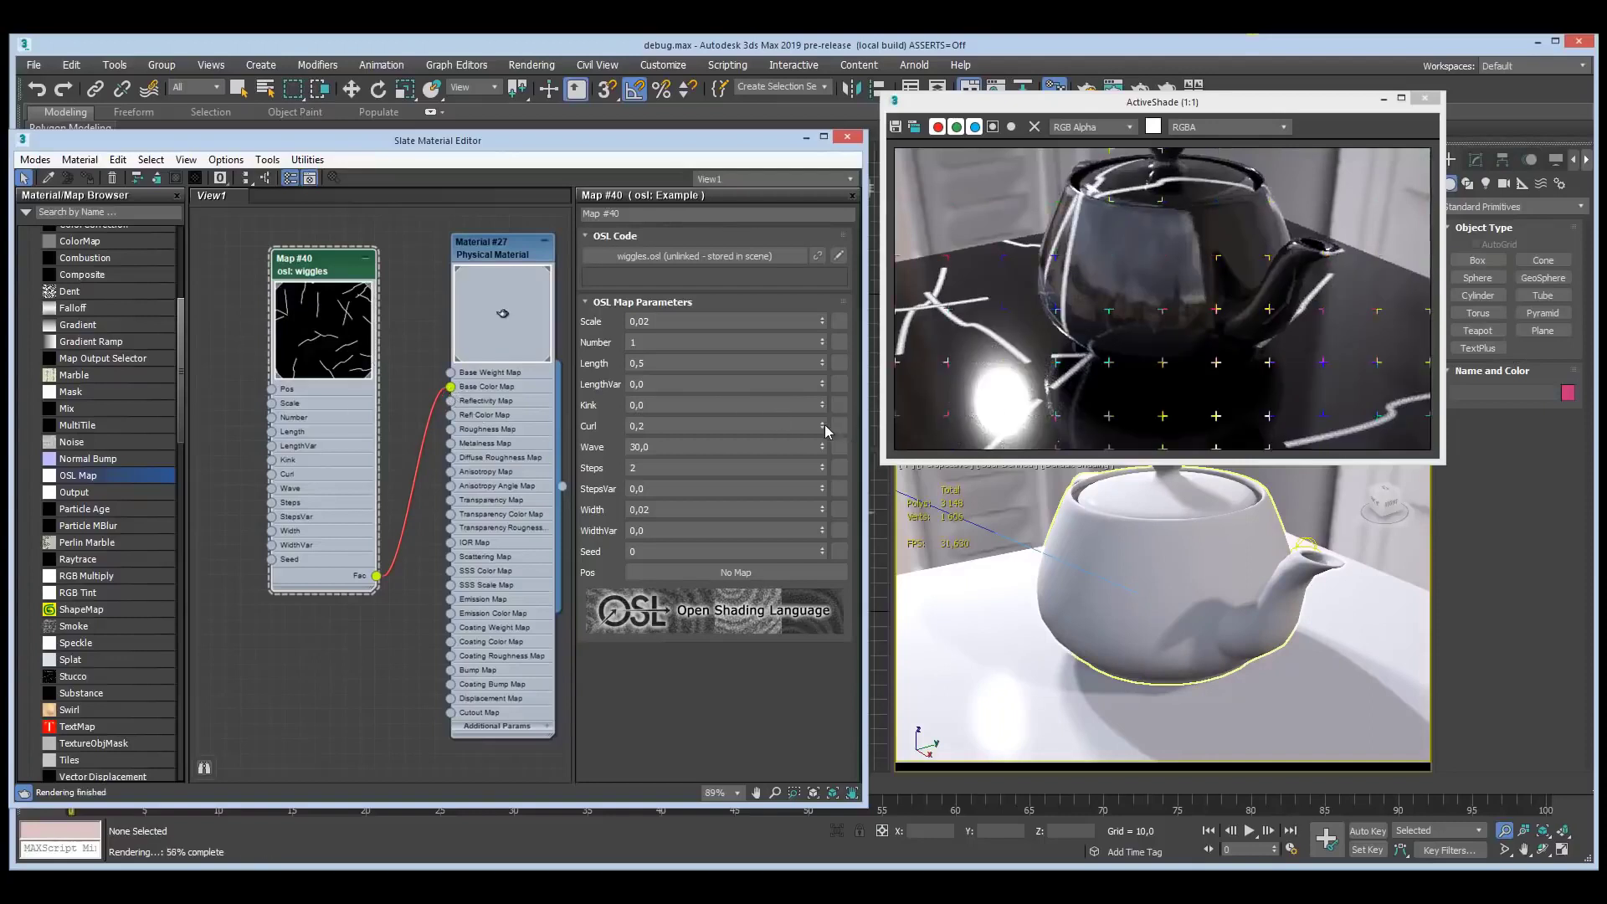
drag(822, 429, 823, 381)
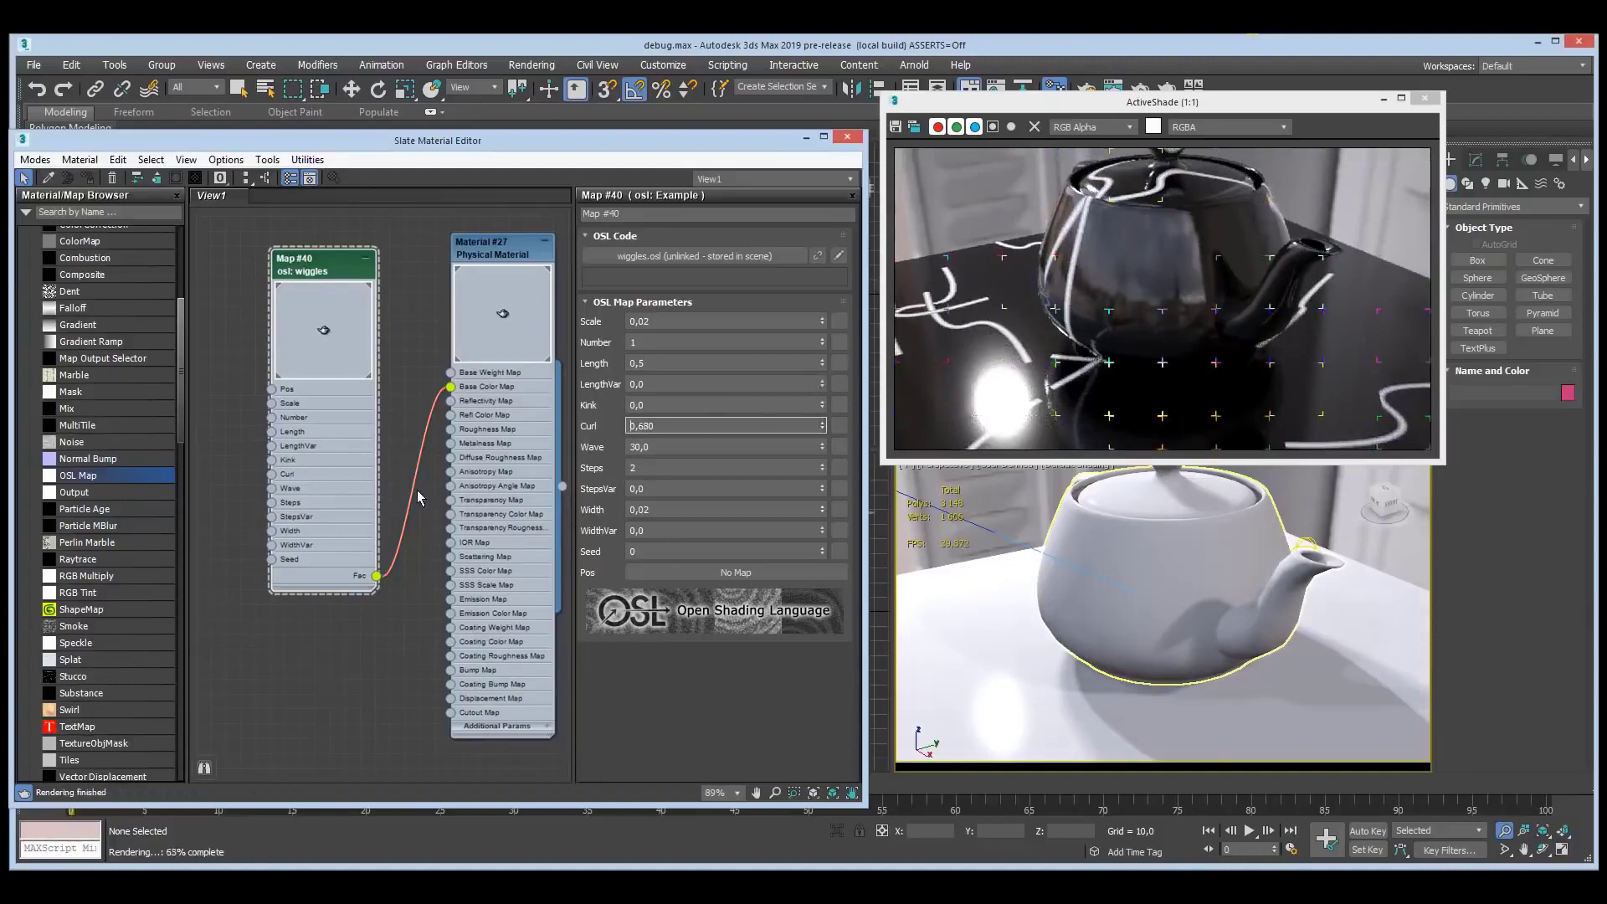
click(727, 254)
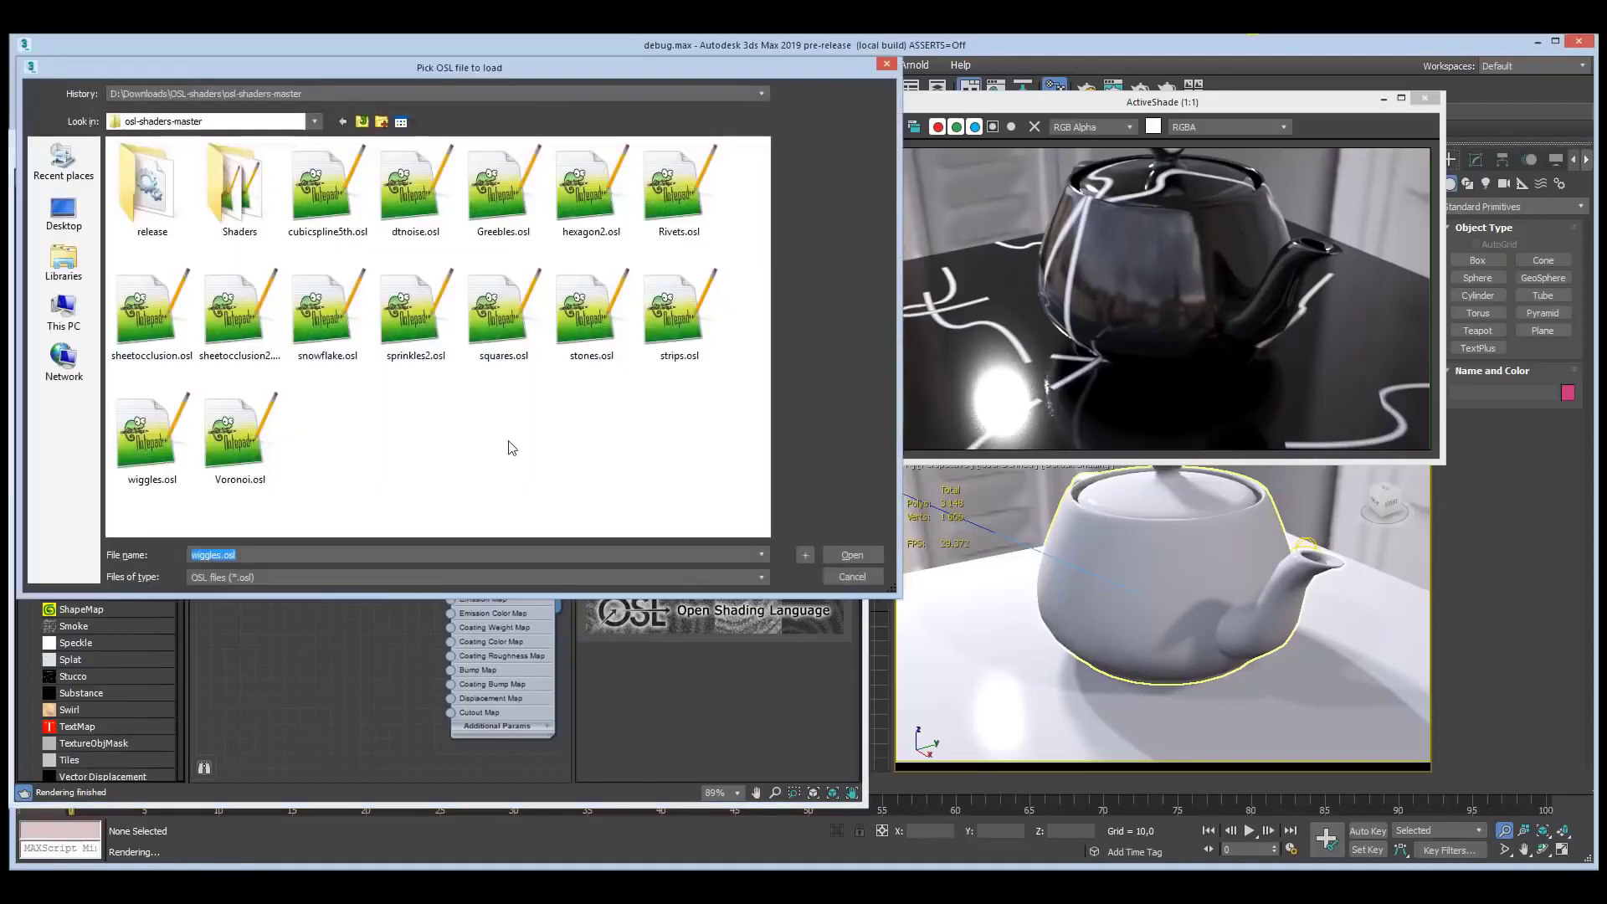
- Load stones.osl into Map #40, zoom toward the teapot, and add a second OSL Map node
double_click(574, 327)
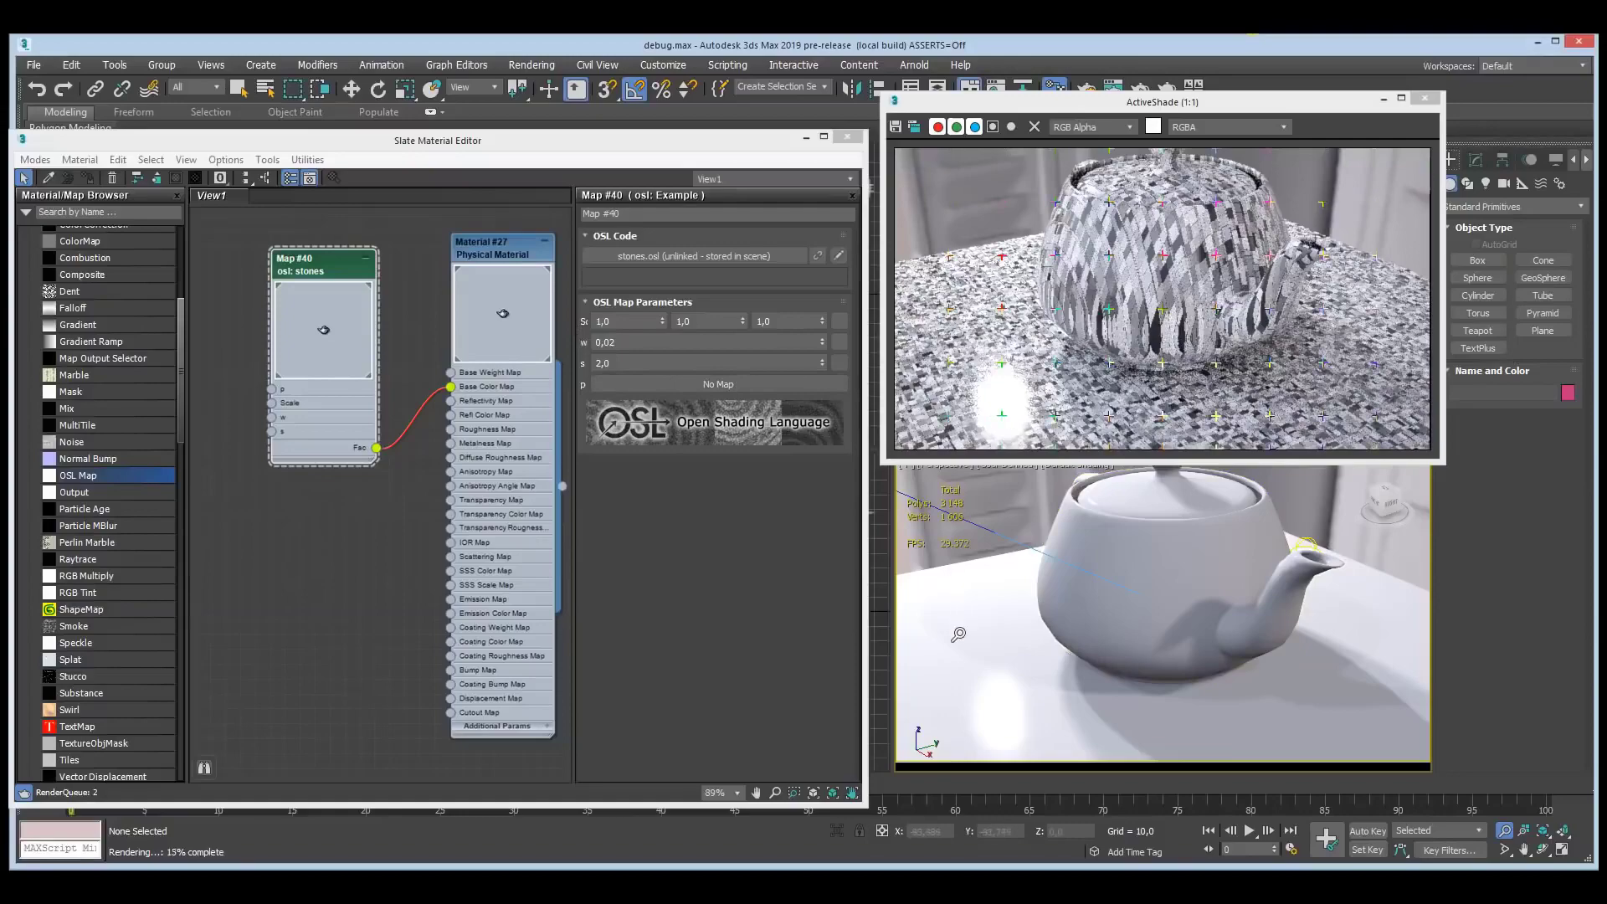
drag(959, 627, 1068, 660)
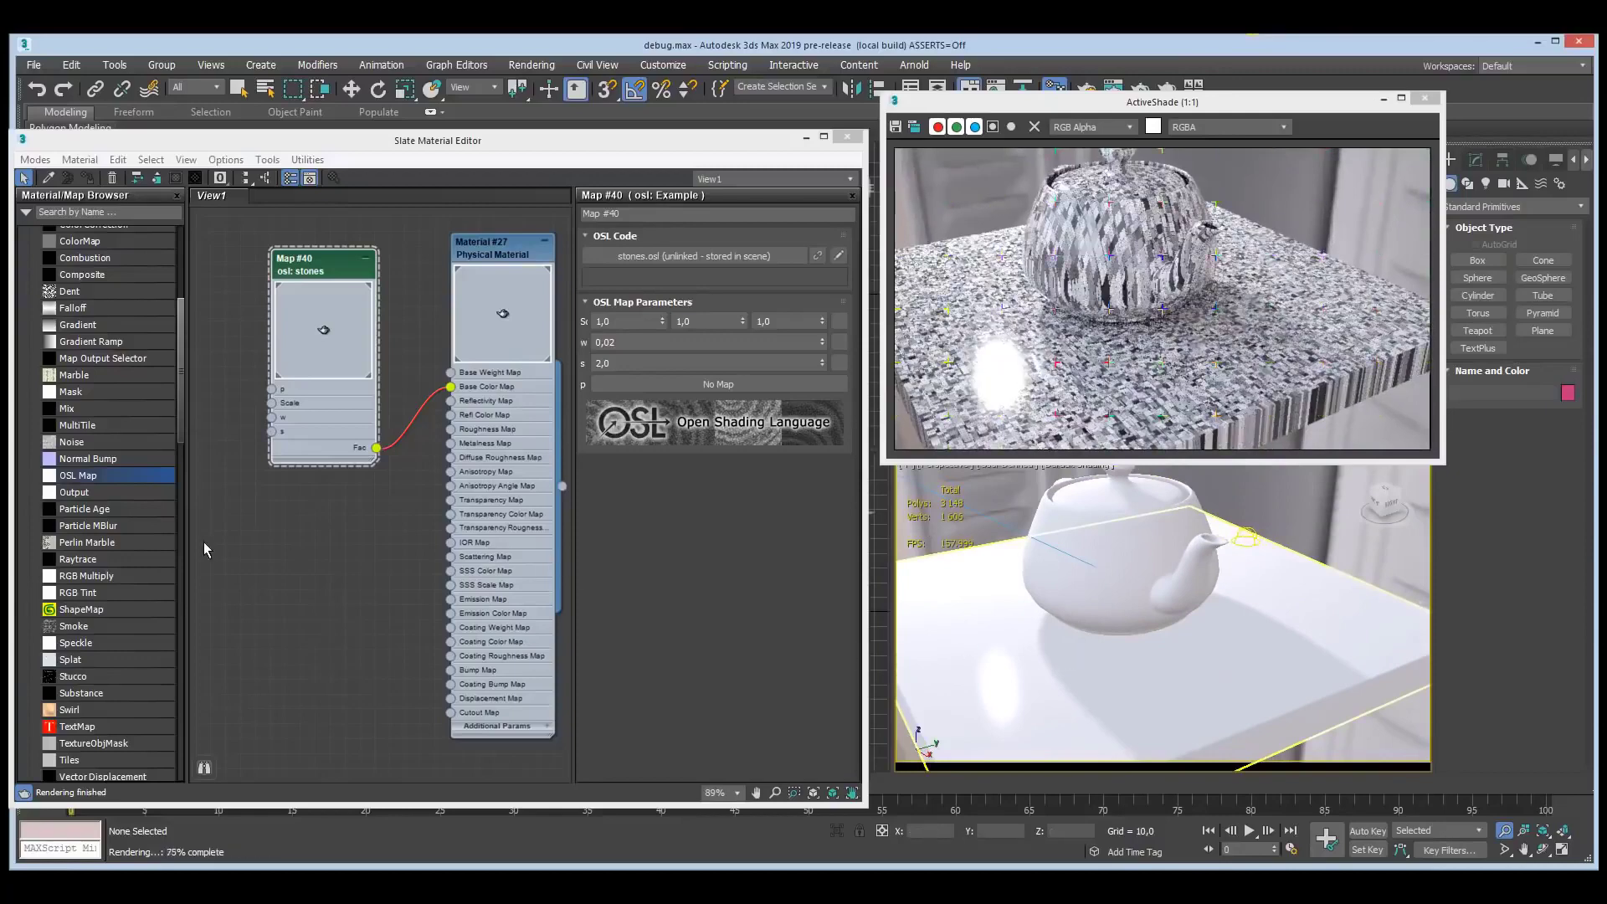
drag(88, 481, 254, 540)
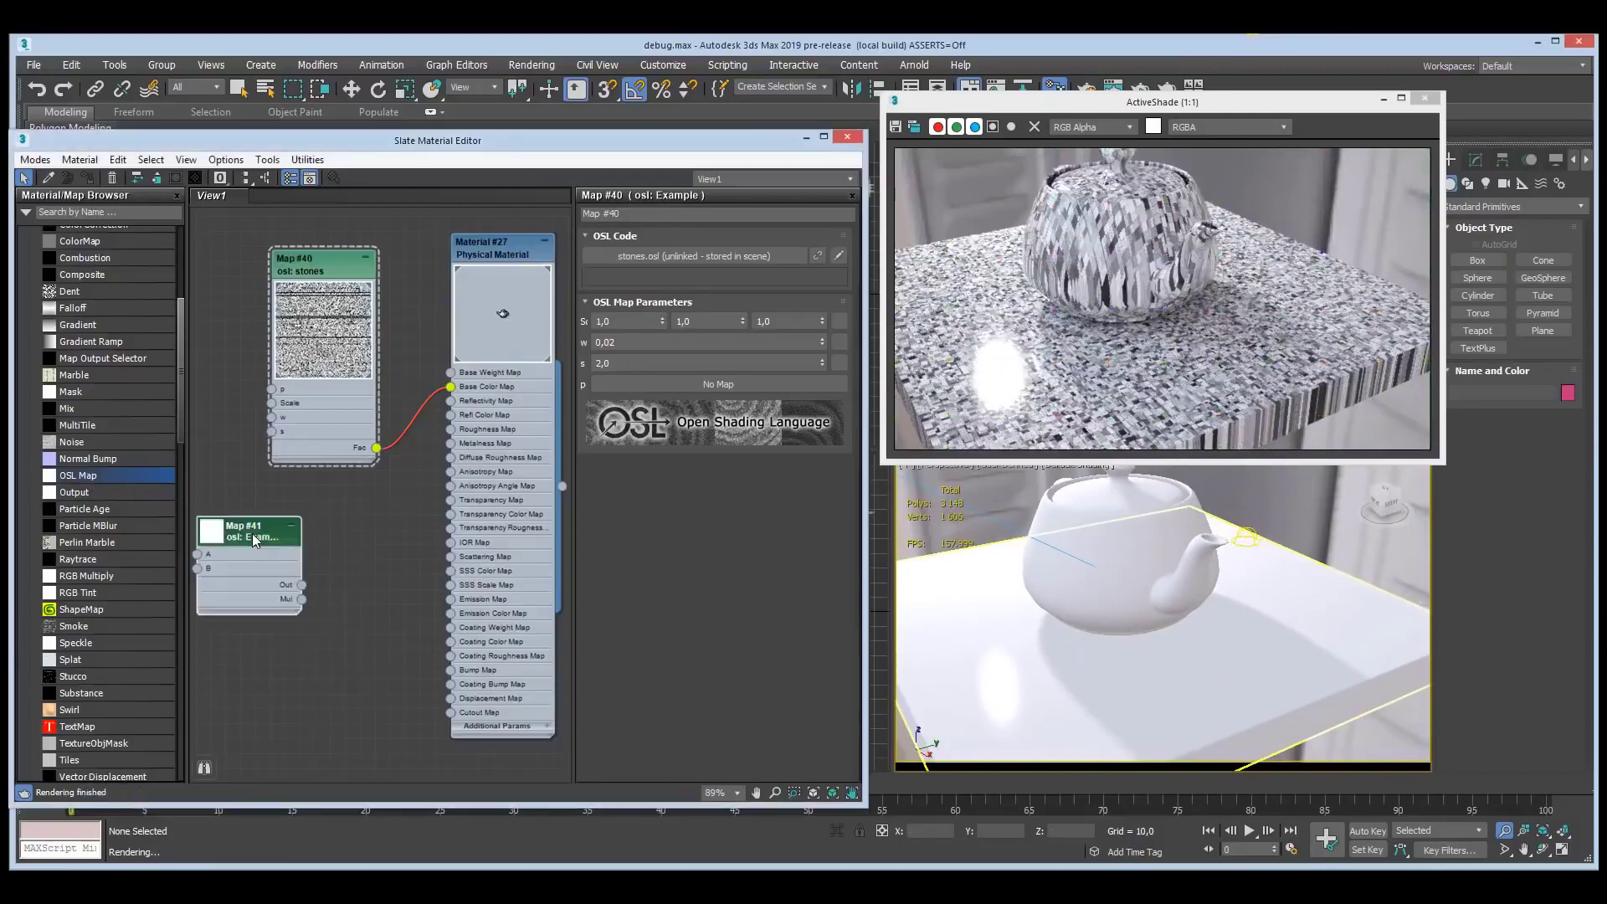
- Load leopard.osl from the Shaders folder into the new OSL map
click(758, 255)
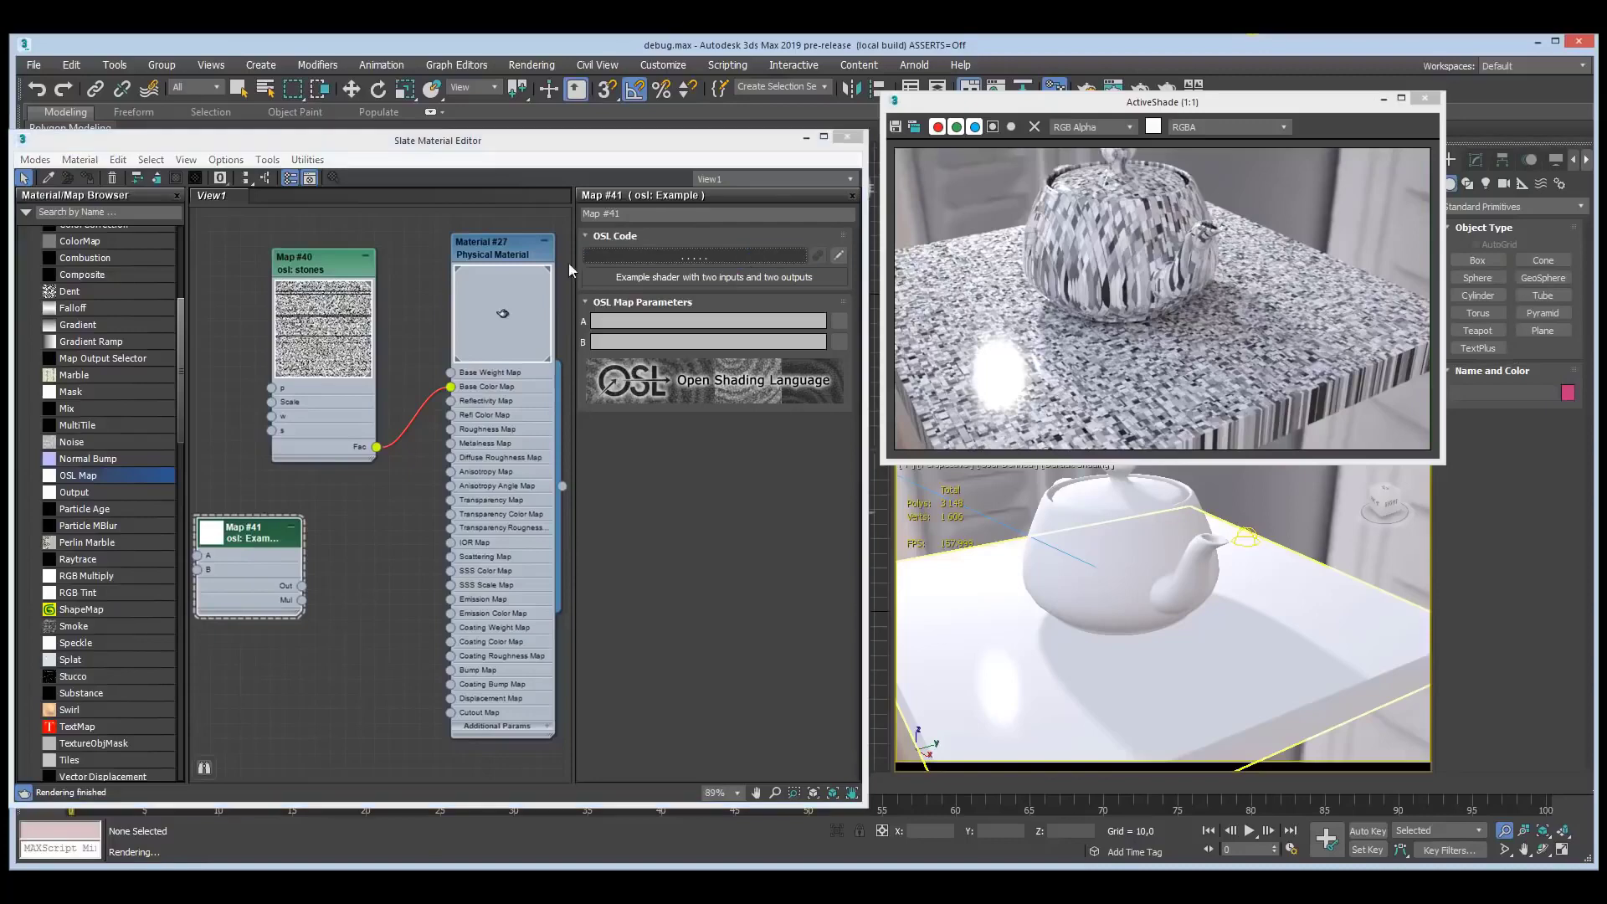
click(239, 191)
double_click(239, 191)
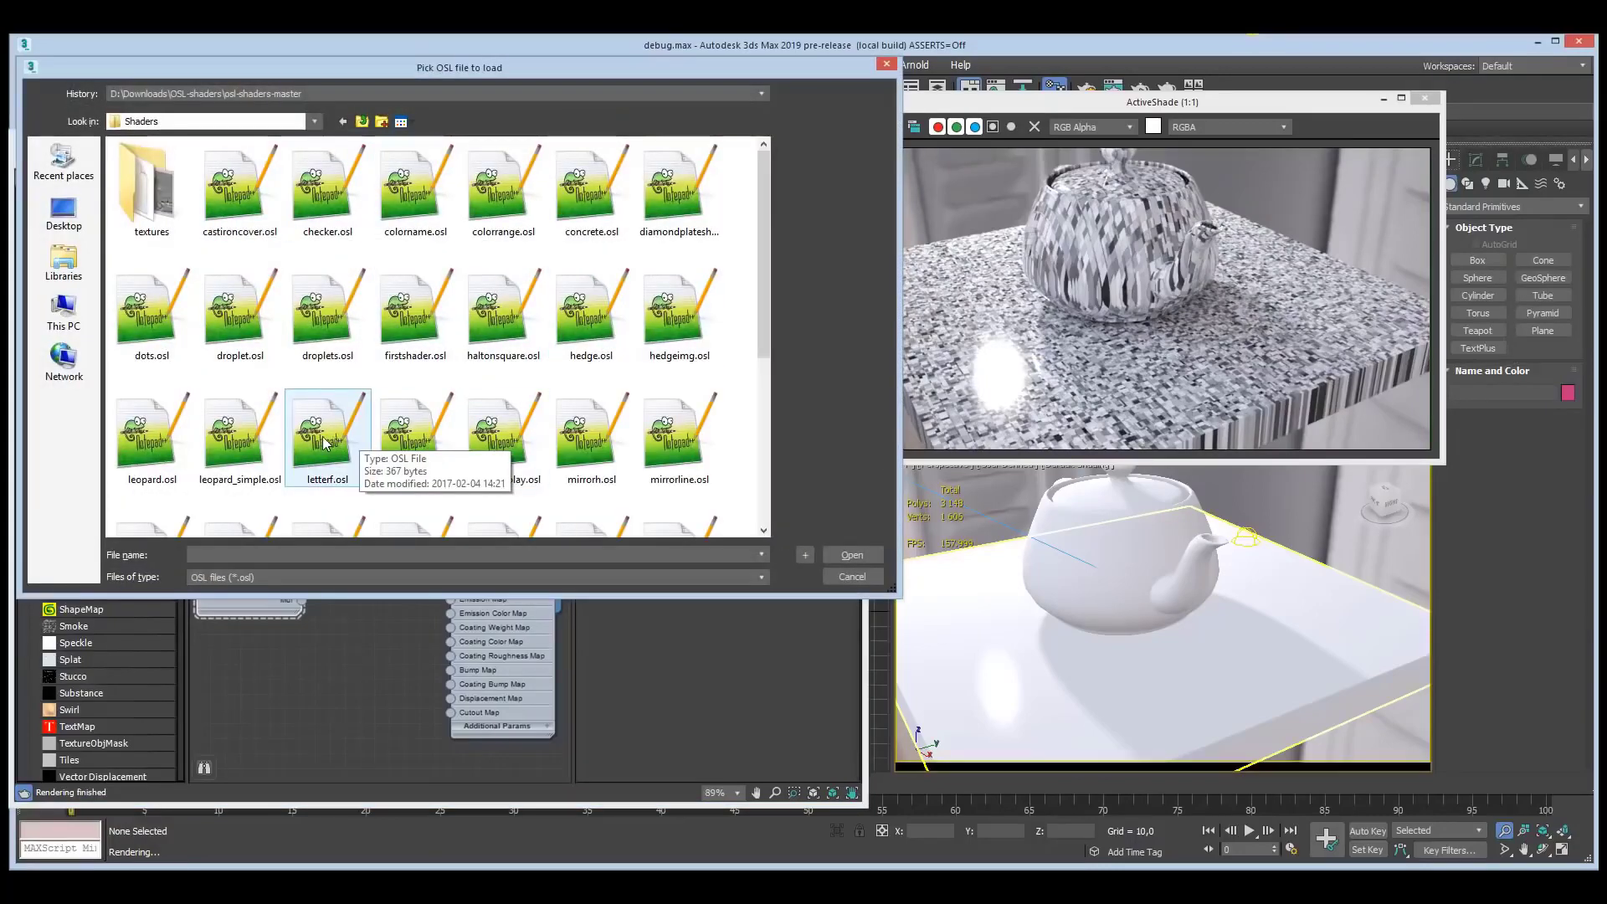
click(153, 452)
double_click(153, 452)
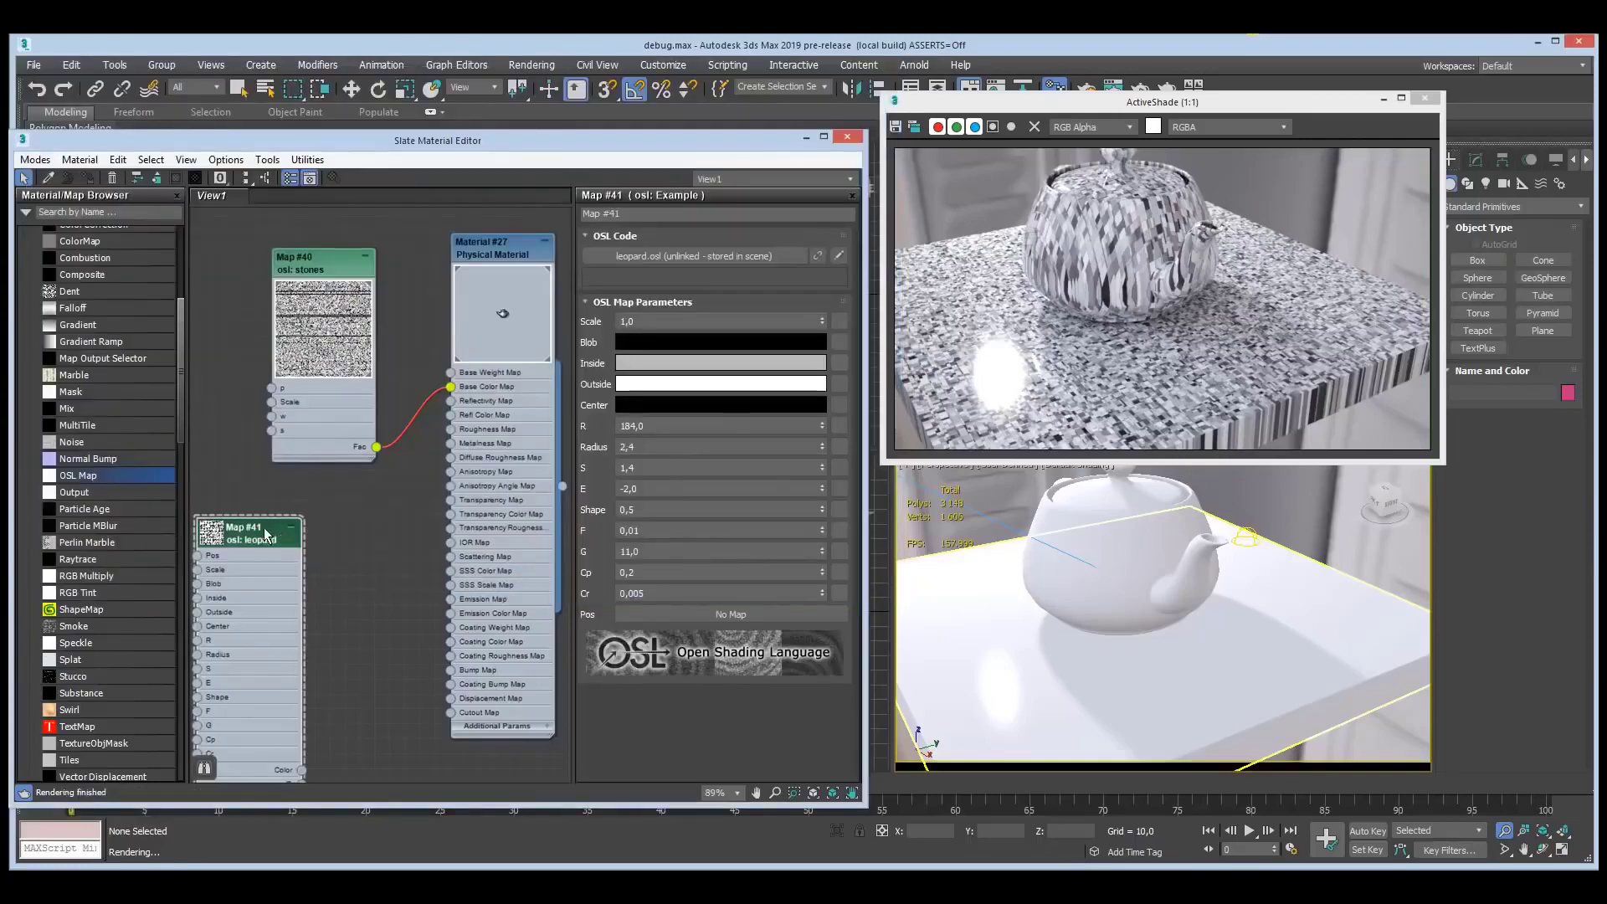
- Wire leopard's Color, then its D output, into Material #27's Base Color Map
drag(267, 534, 281, 473)
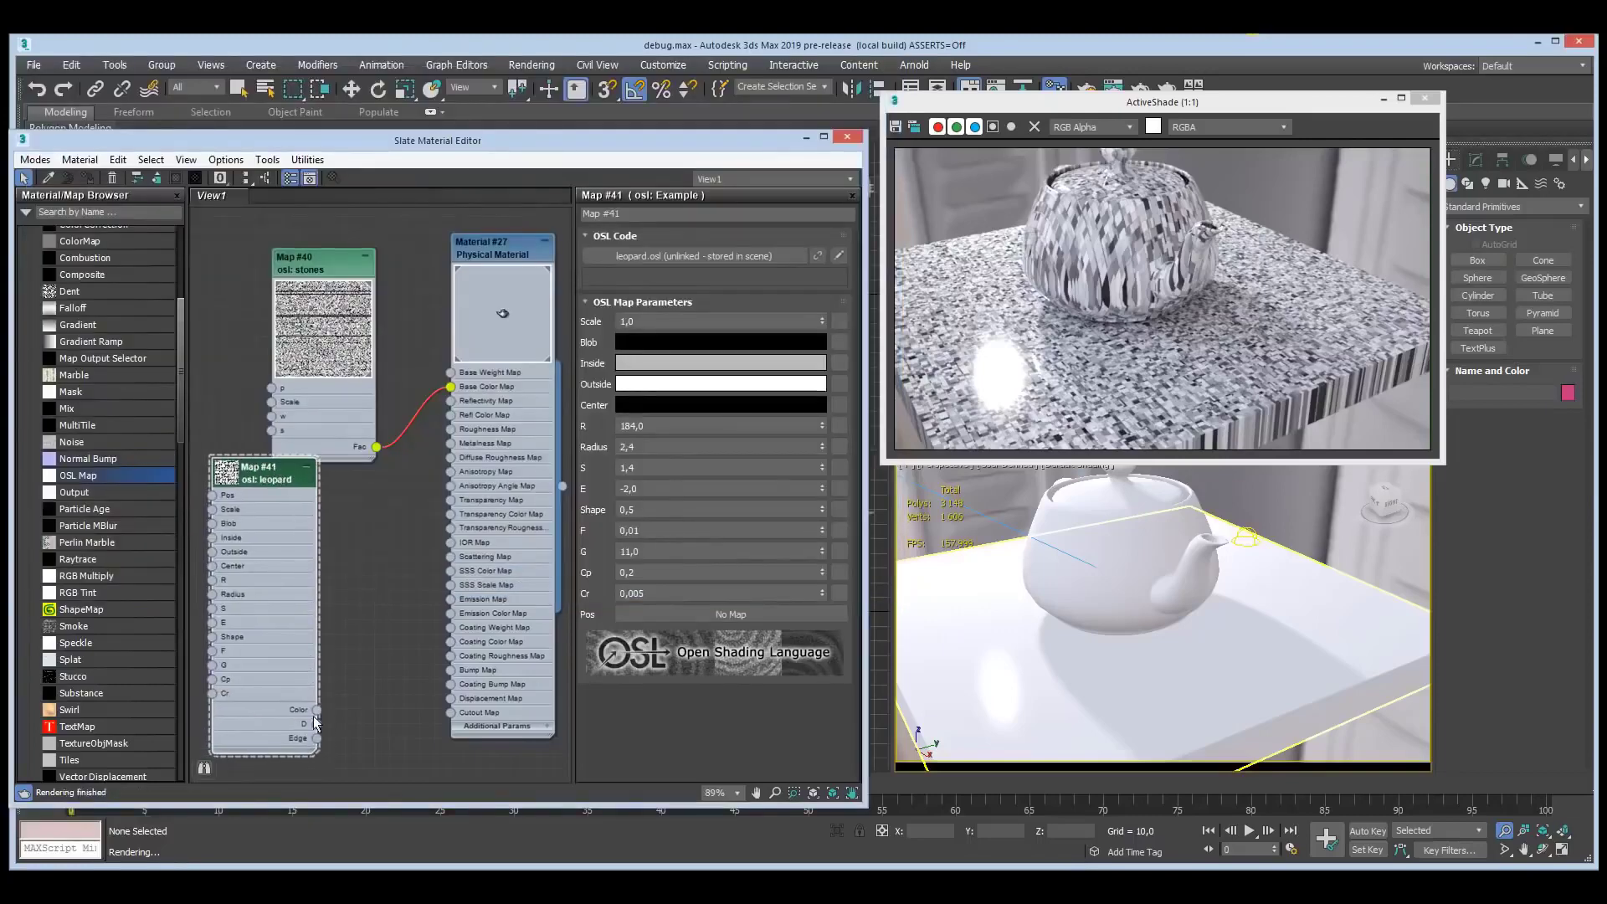
drag(317, 710, 450, 387)
click(1102, 380)
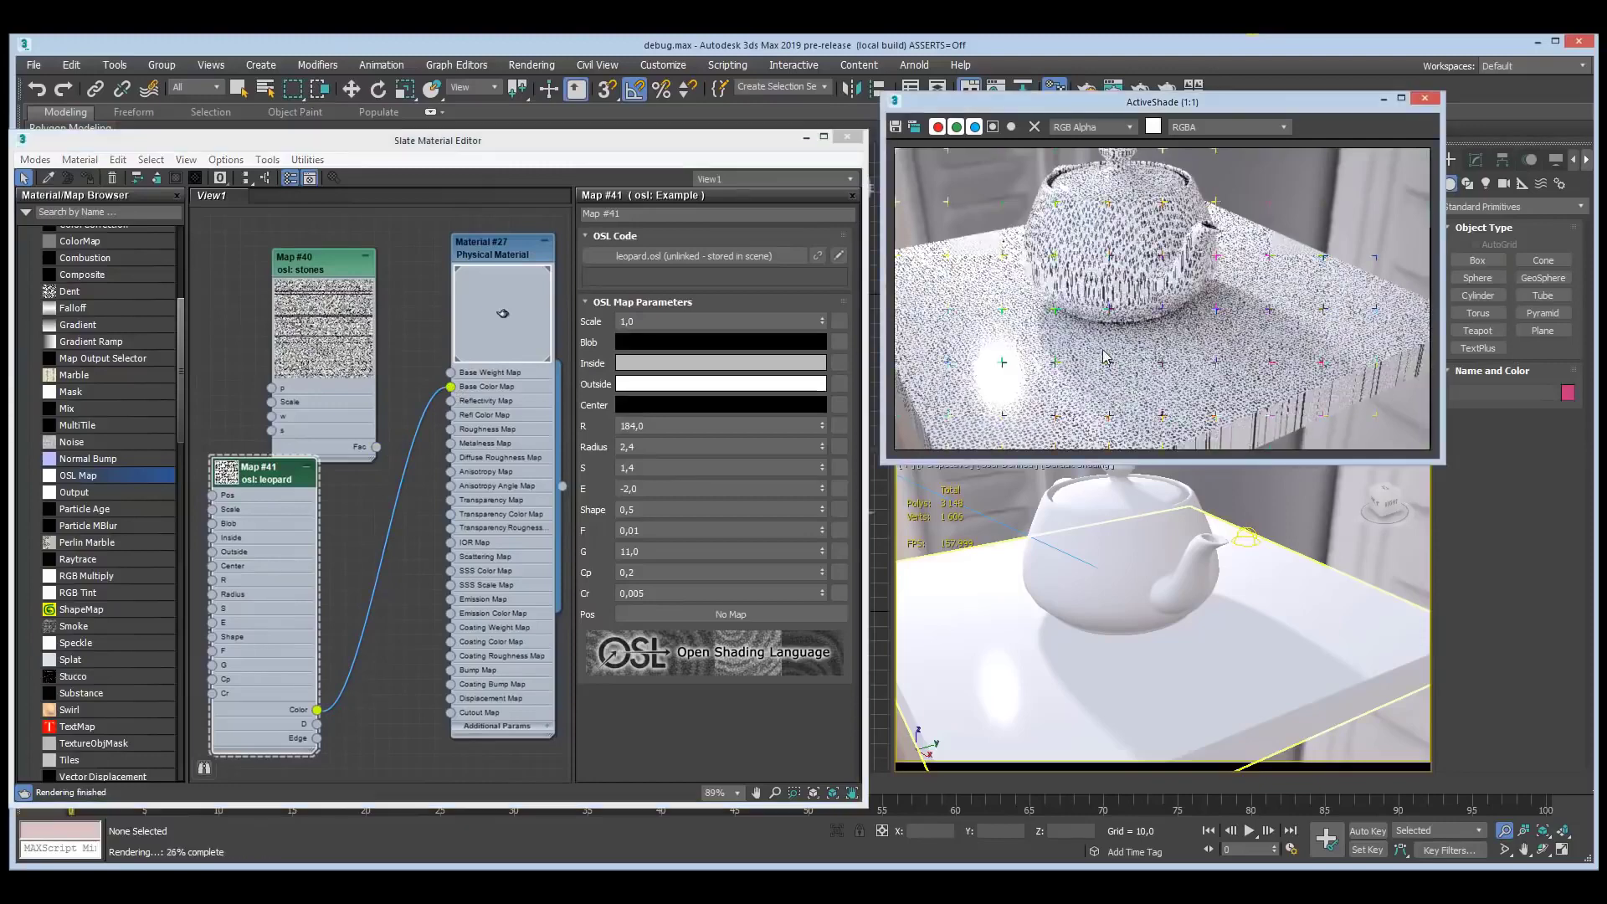
scroll(1009, 633, up, 8)
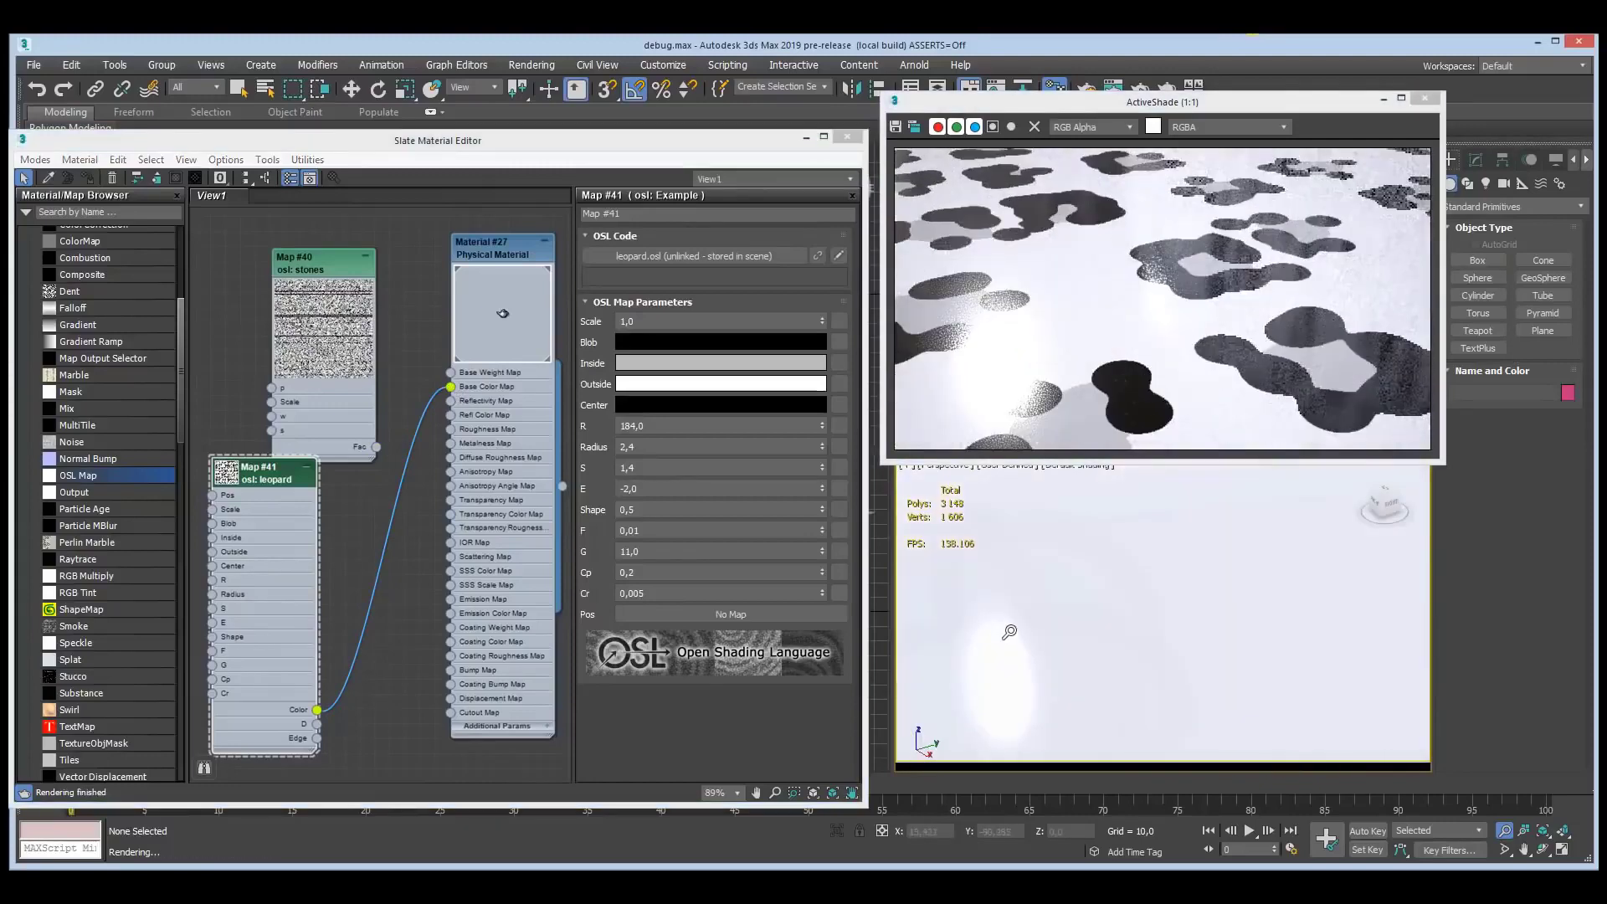
scroll(1009, 633, down, 6)
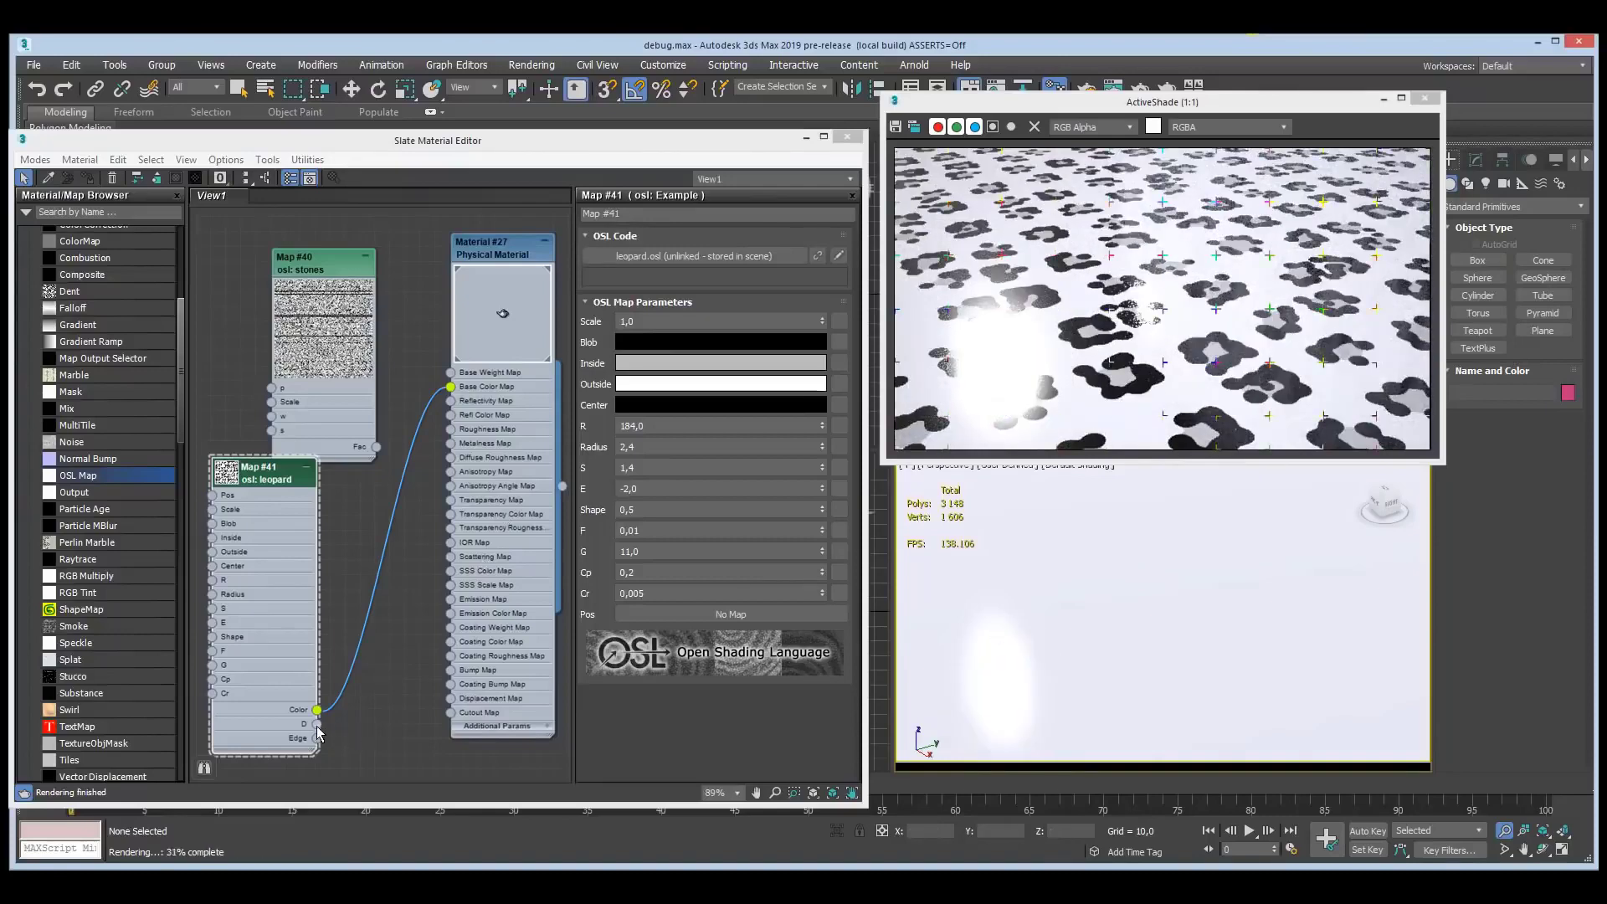
drag(317, 725, 451, 387)
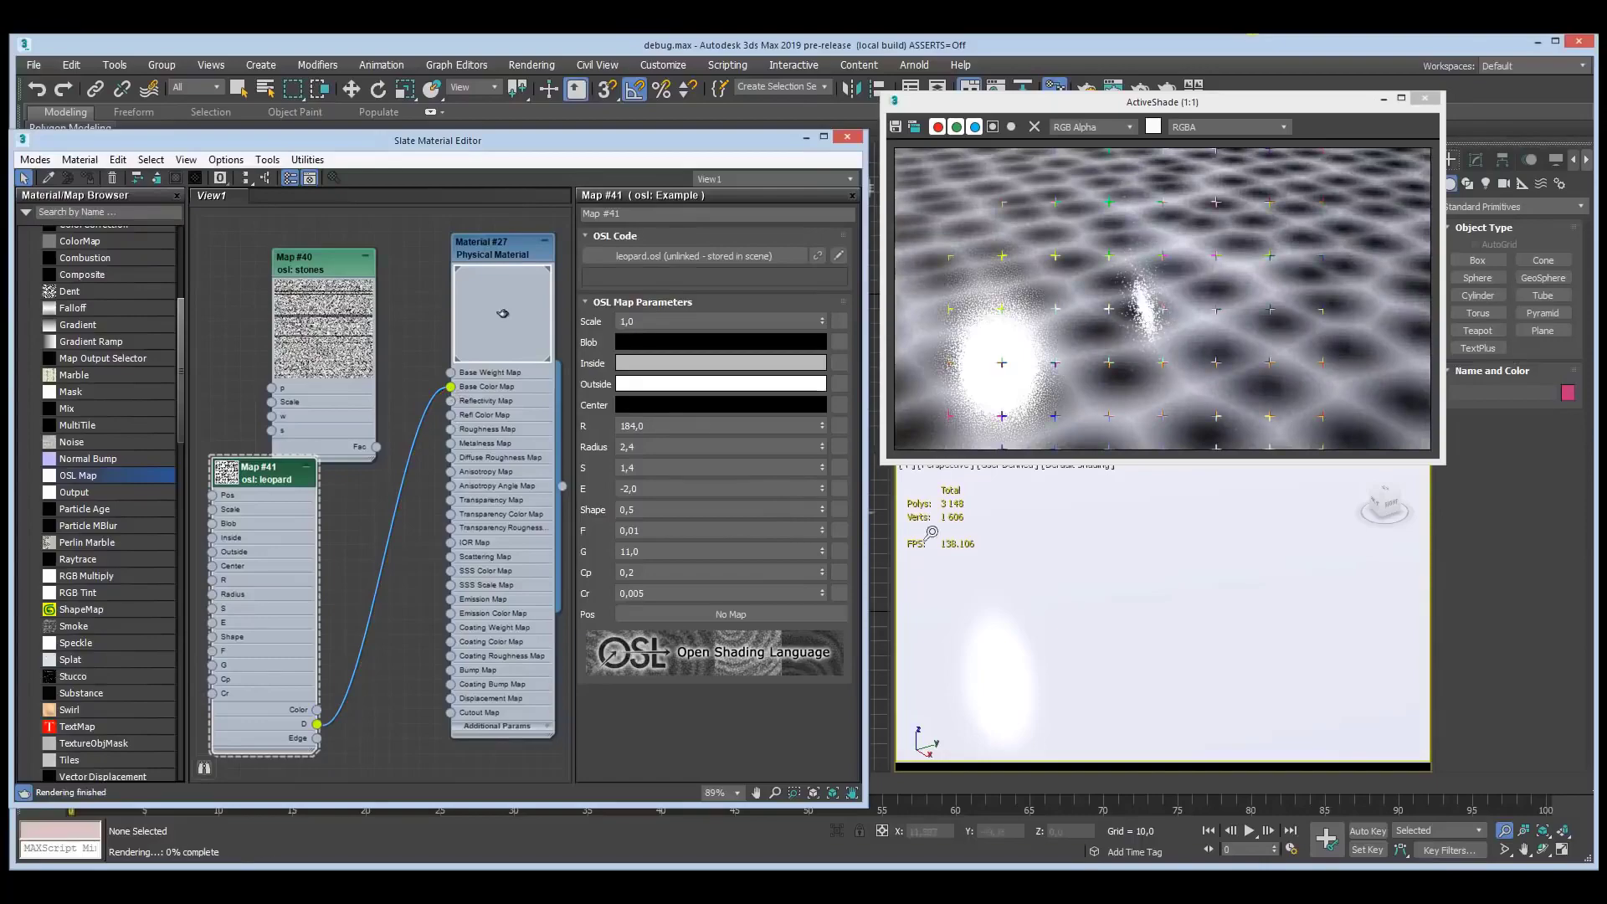
- Zoom the viewport out to the teapot on its table and reposition the leopard node
drag(1077, 574, 1052, 657)
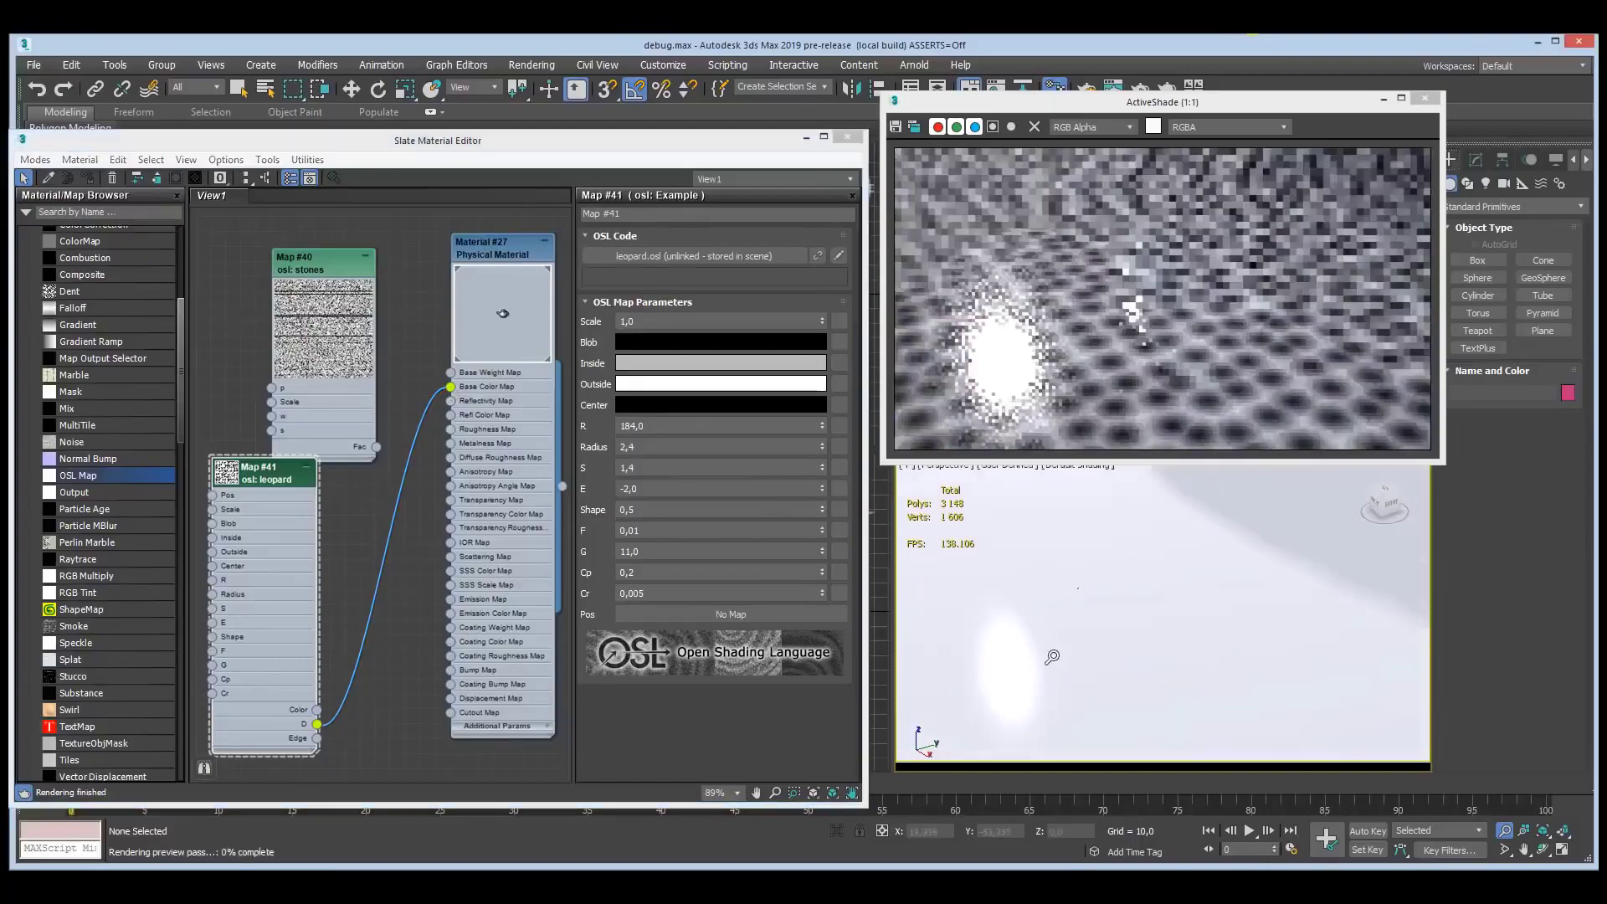
ctrl+alt+middle_drag(1052, 657, 1064, 694)
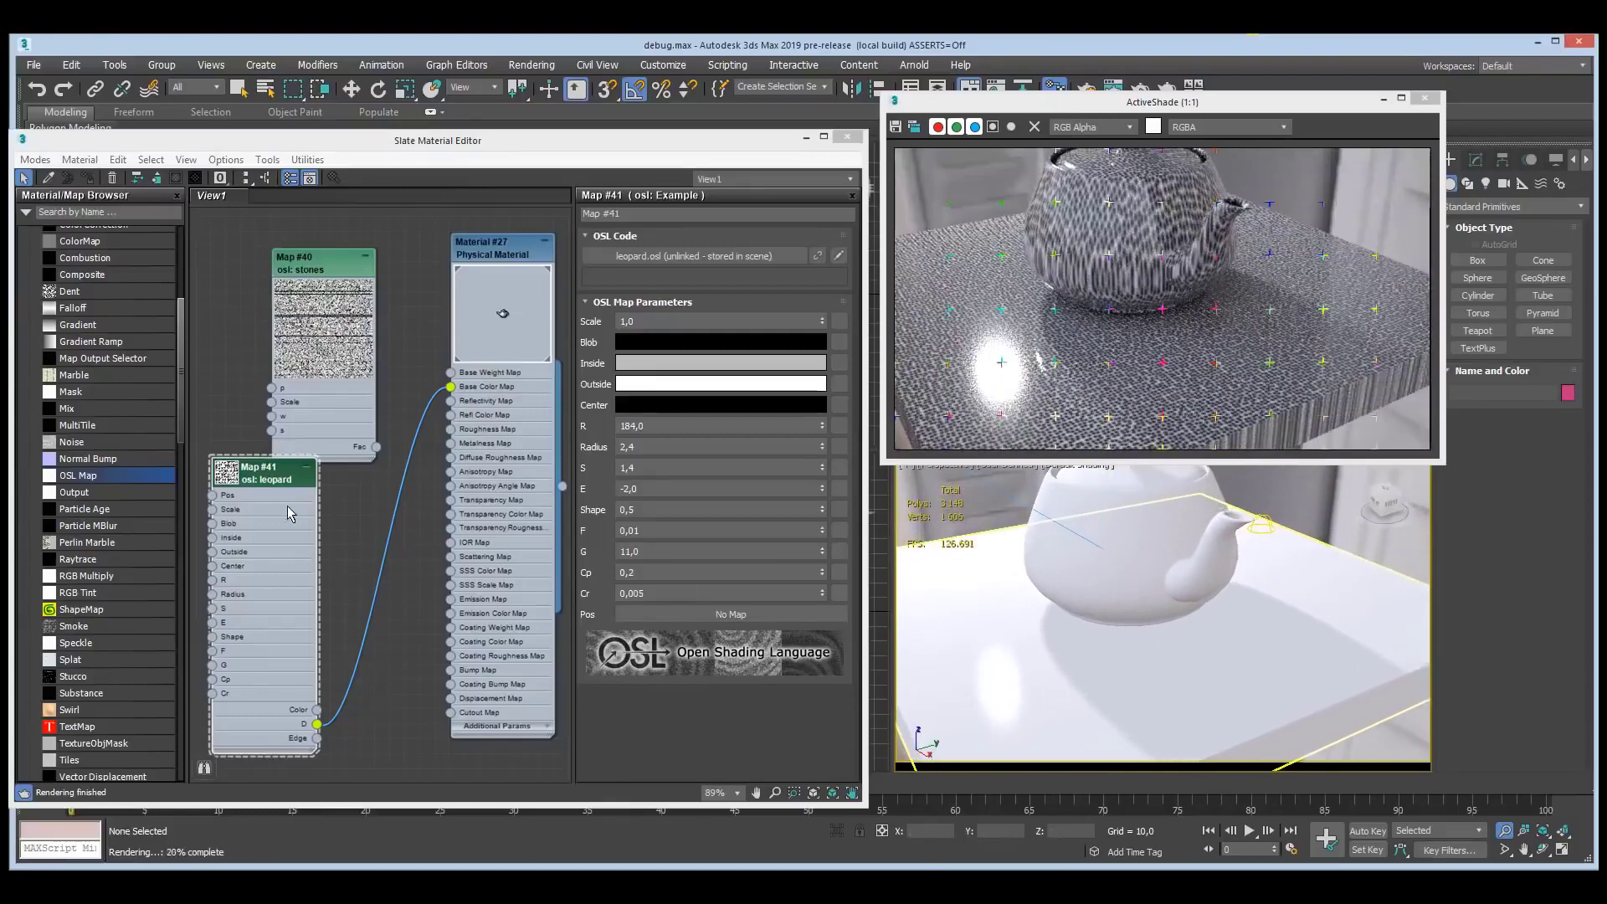
drag(289, 513, 346, 542)
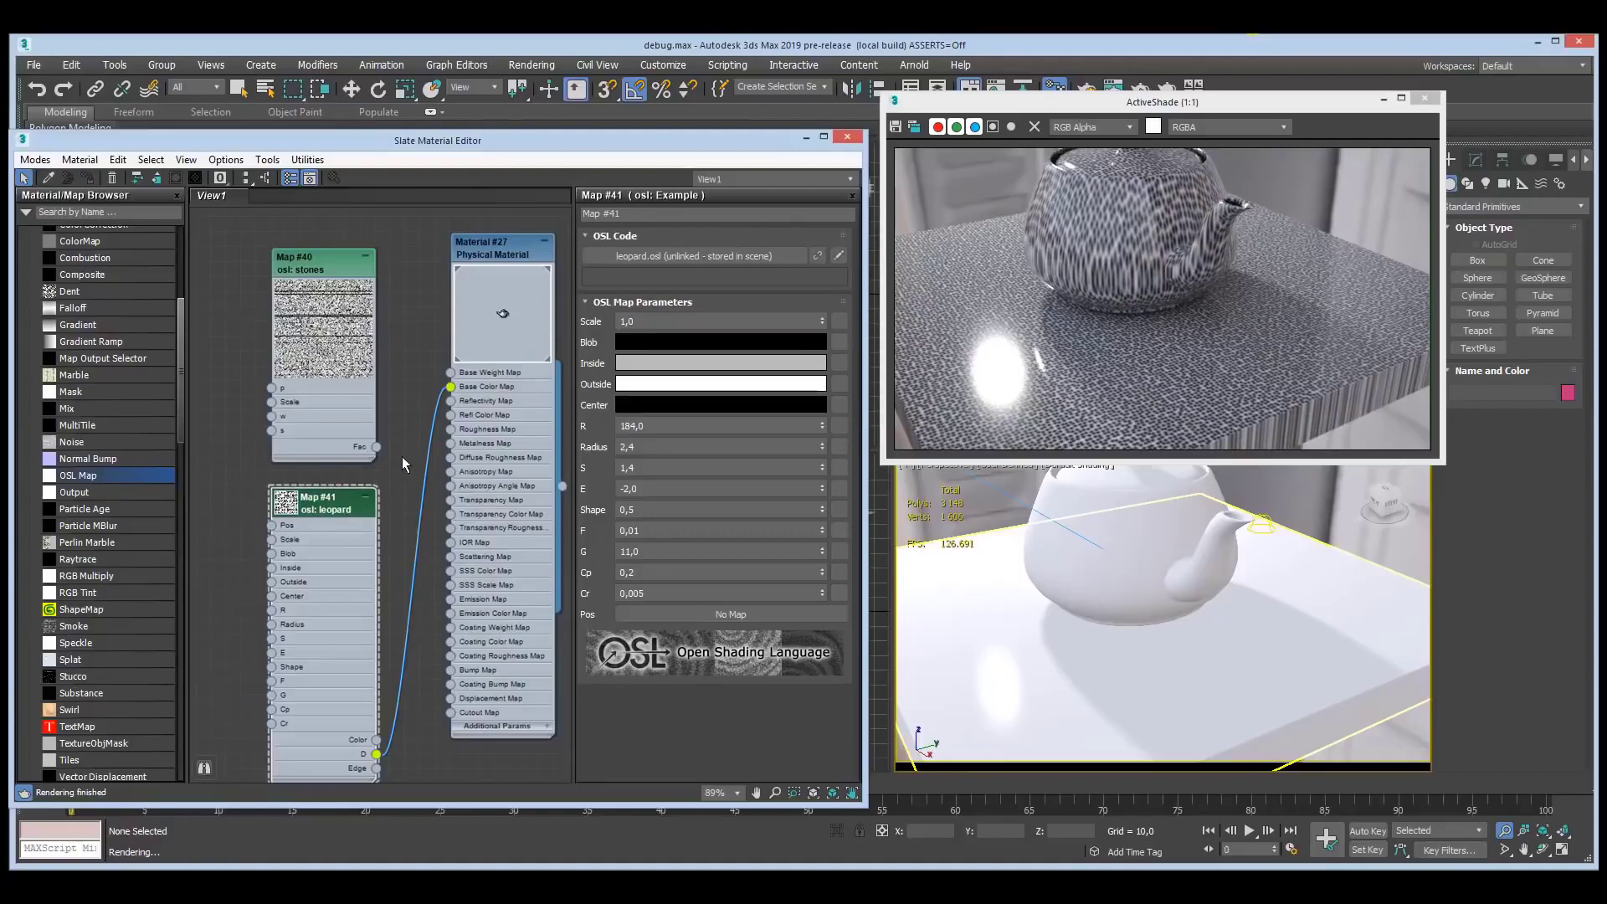
middle_drag(402, 456, 404, 410)
scroll(261, 369, down, 1)
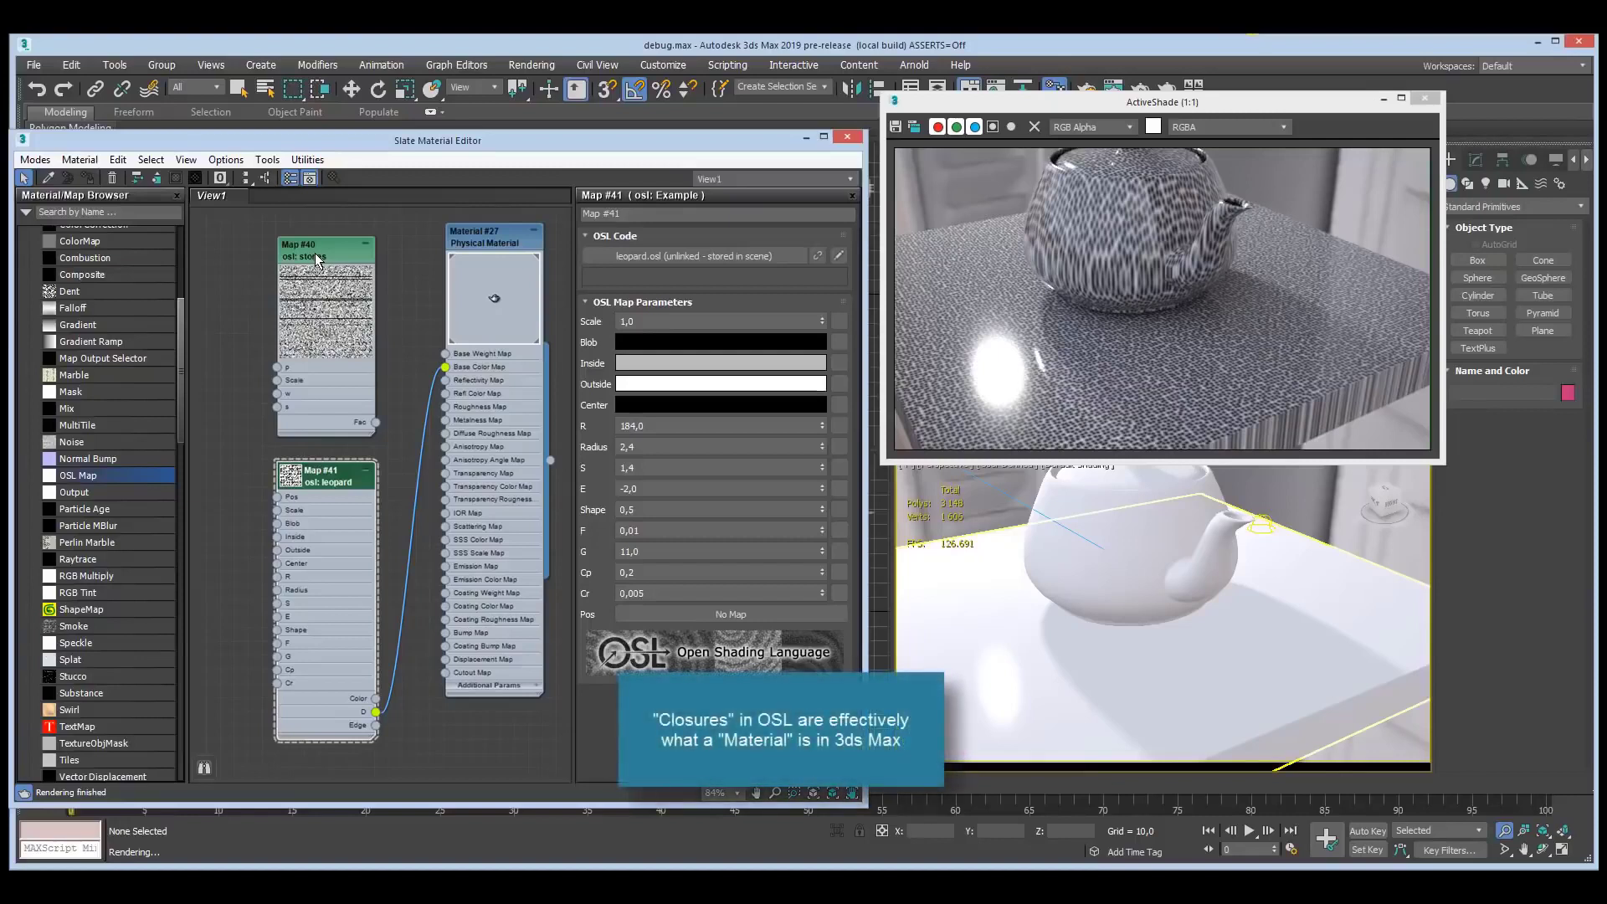
- Delete both OSL map nodes, set the checker Scale to 0,09, and open its OSL code
drag(398, 219, 242, 751)
key(Delete)
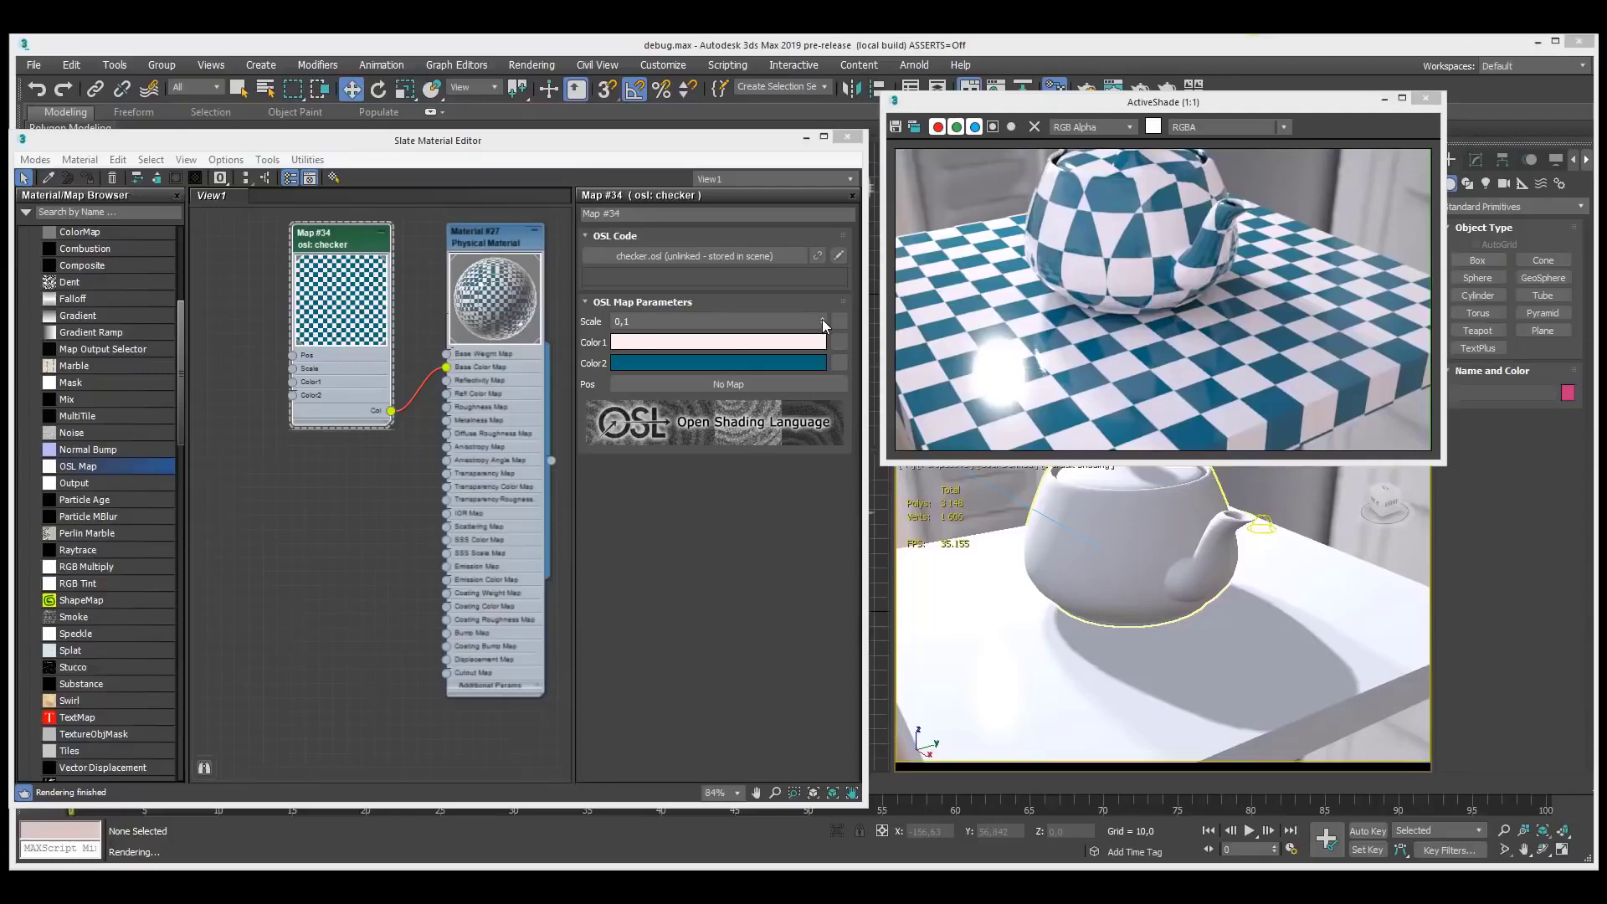
drag(822, 321, 823, 332)
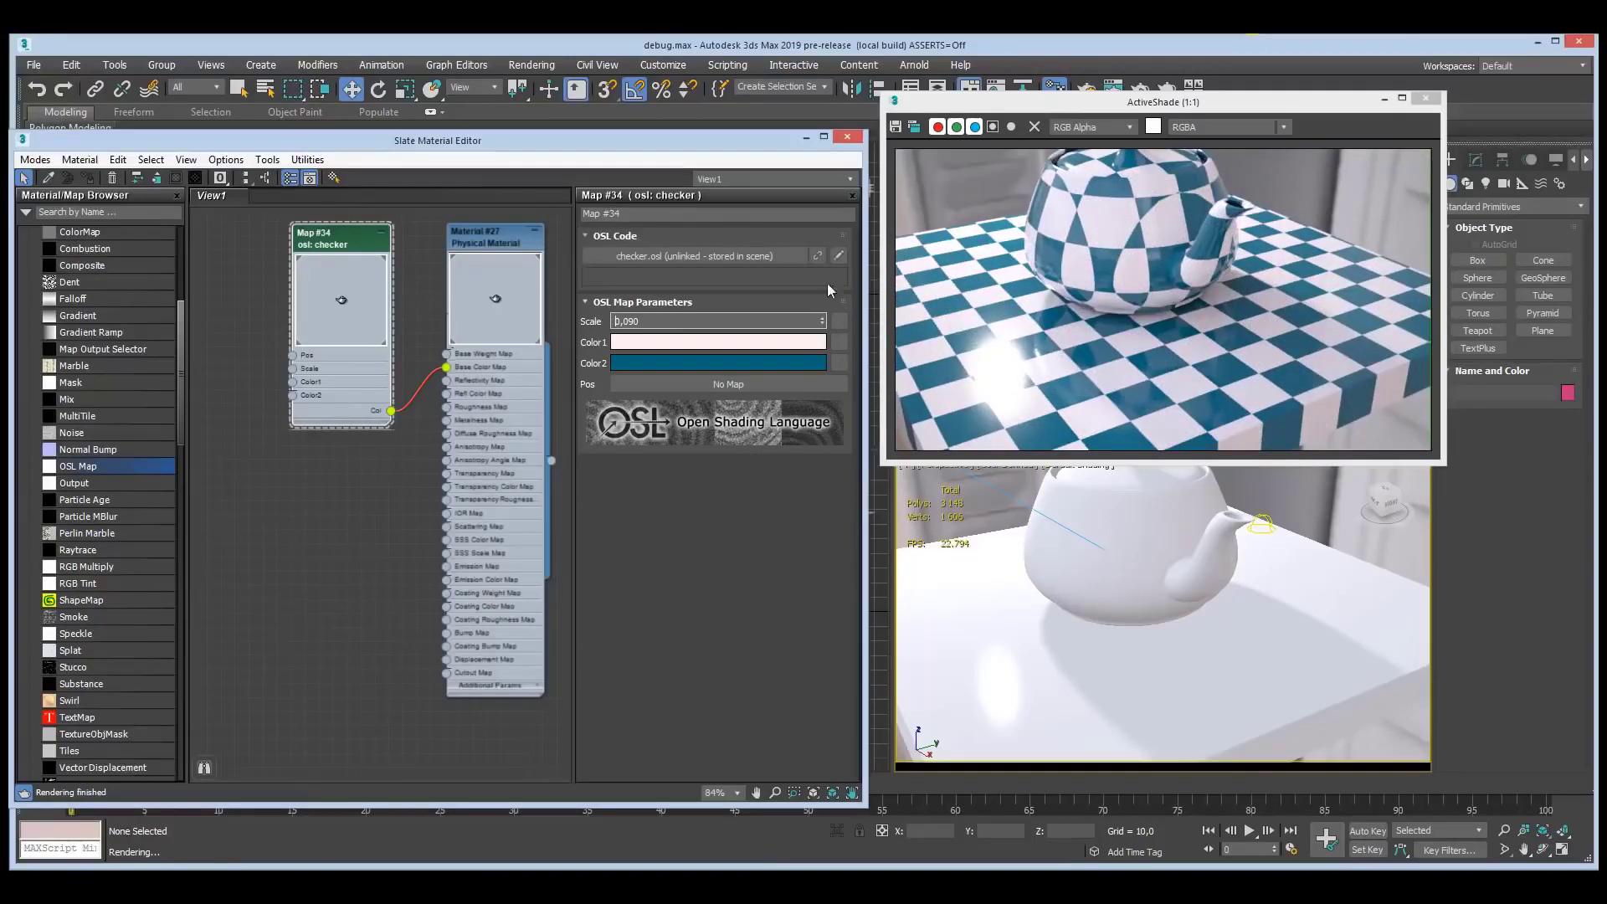
click(838, 255)
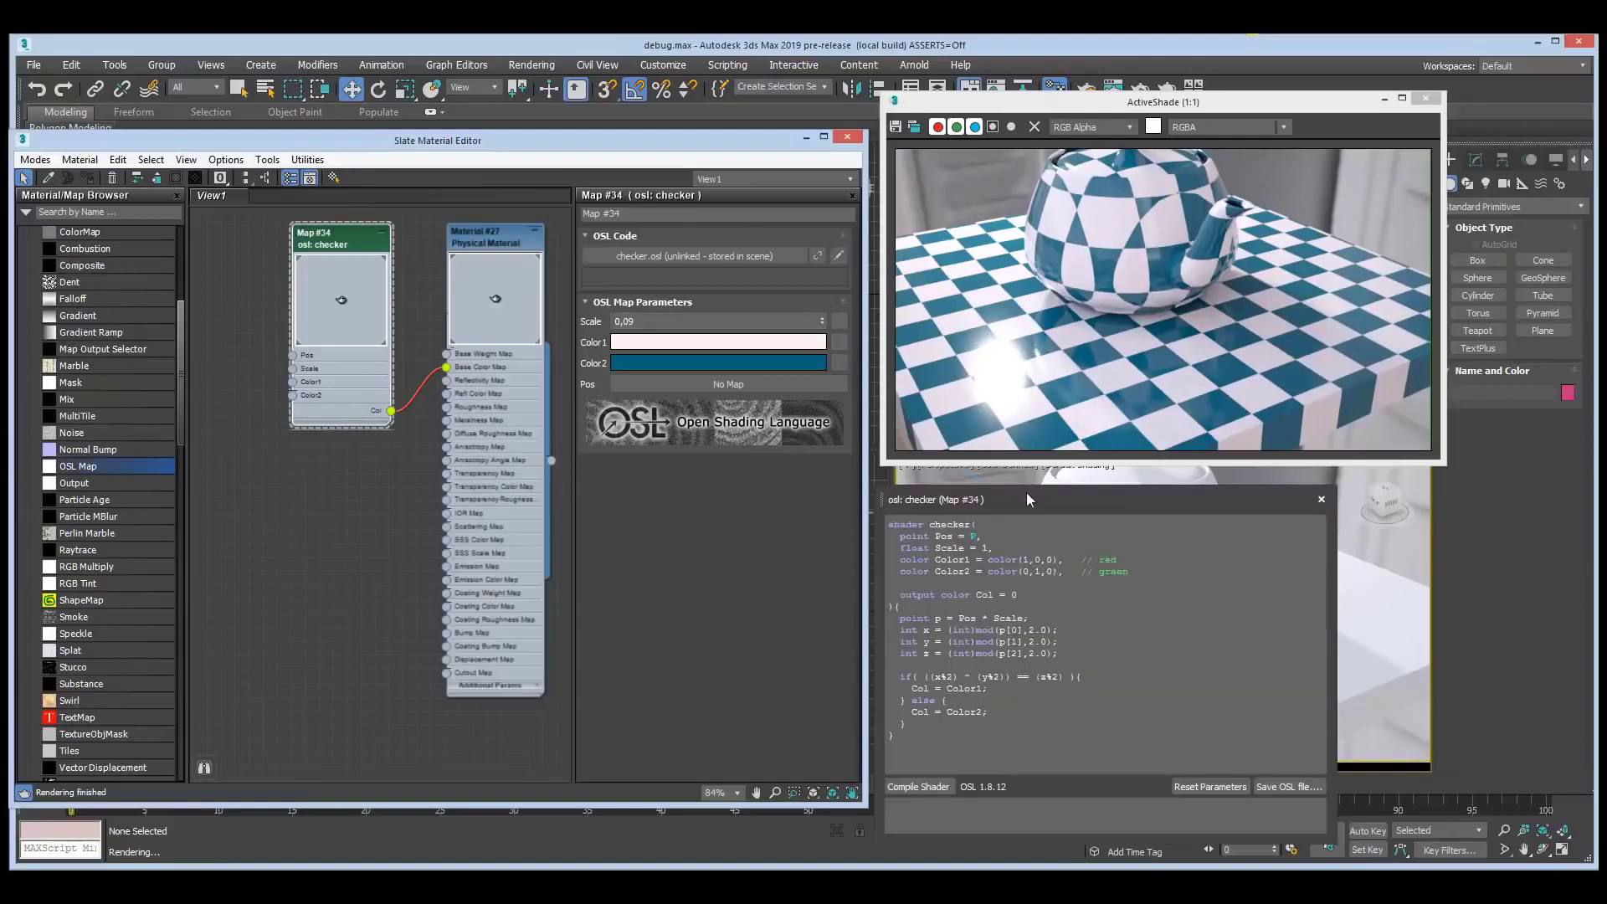
- Change the checker code from 'Pos * Scale' to 'Pos / Scale' and recompile the shader
drag(1027, 496, 567, 309)
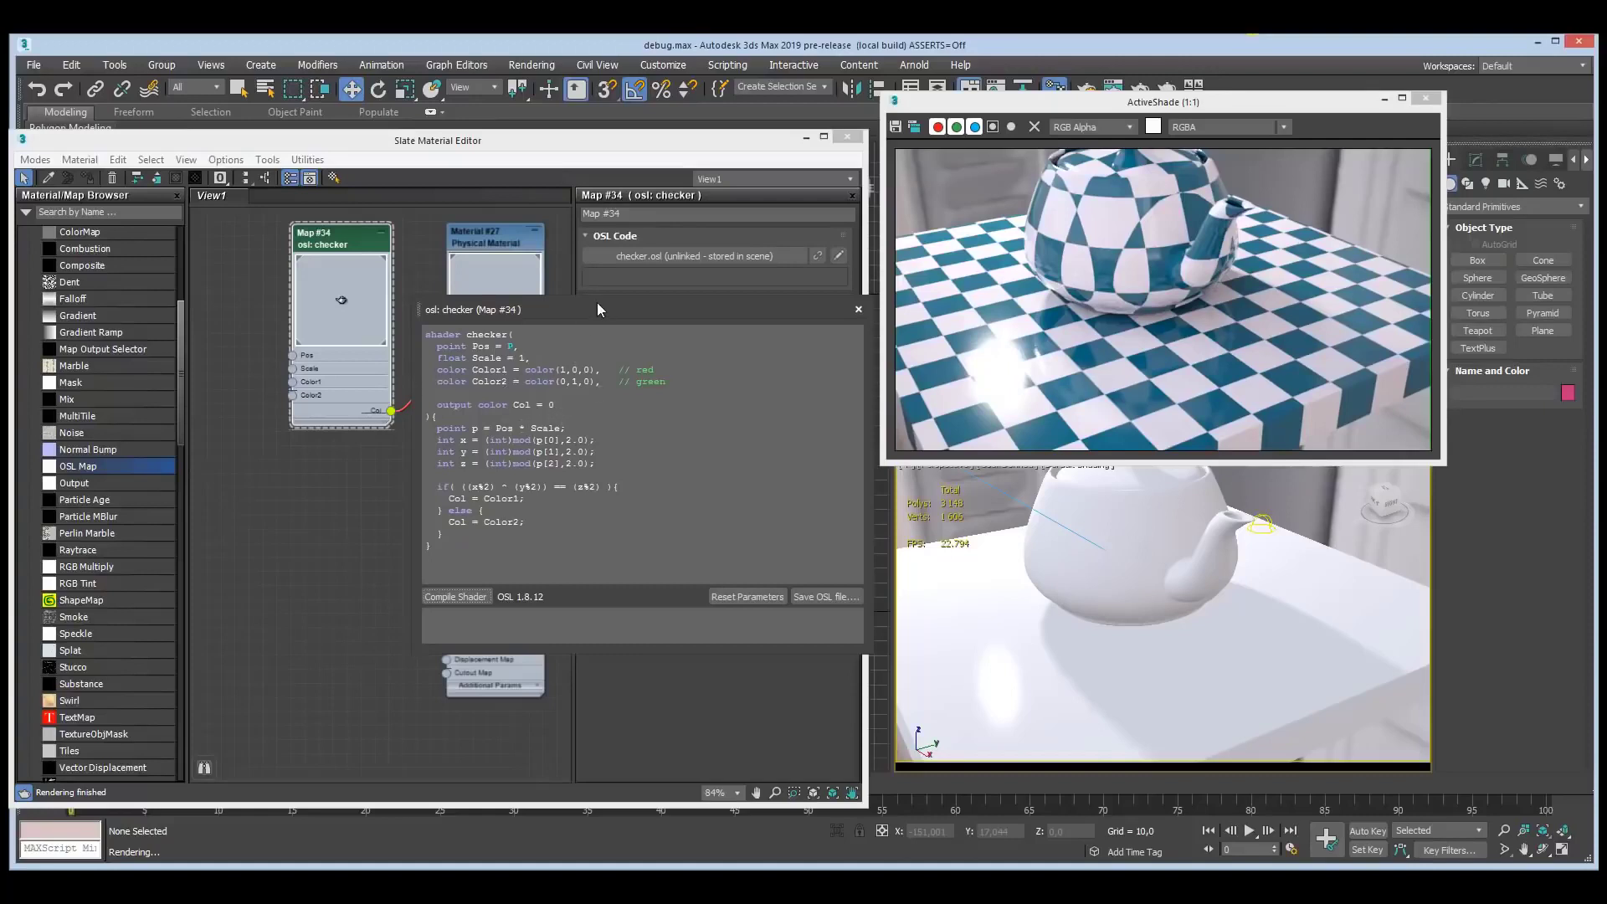
drag(596, 303, 642, 405)
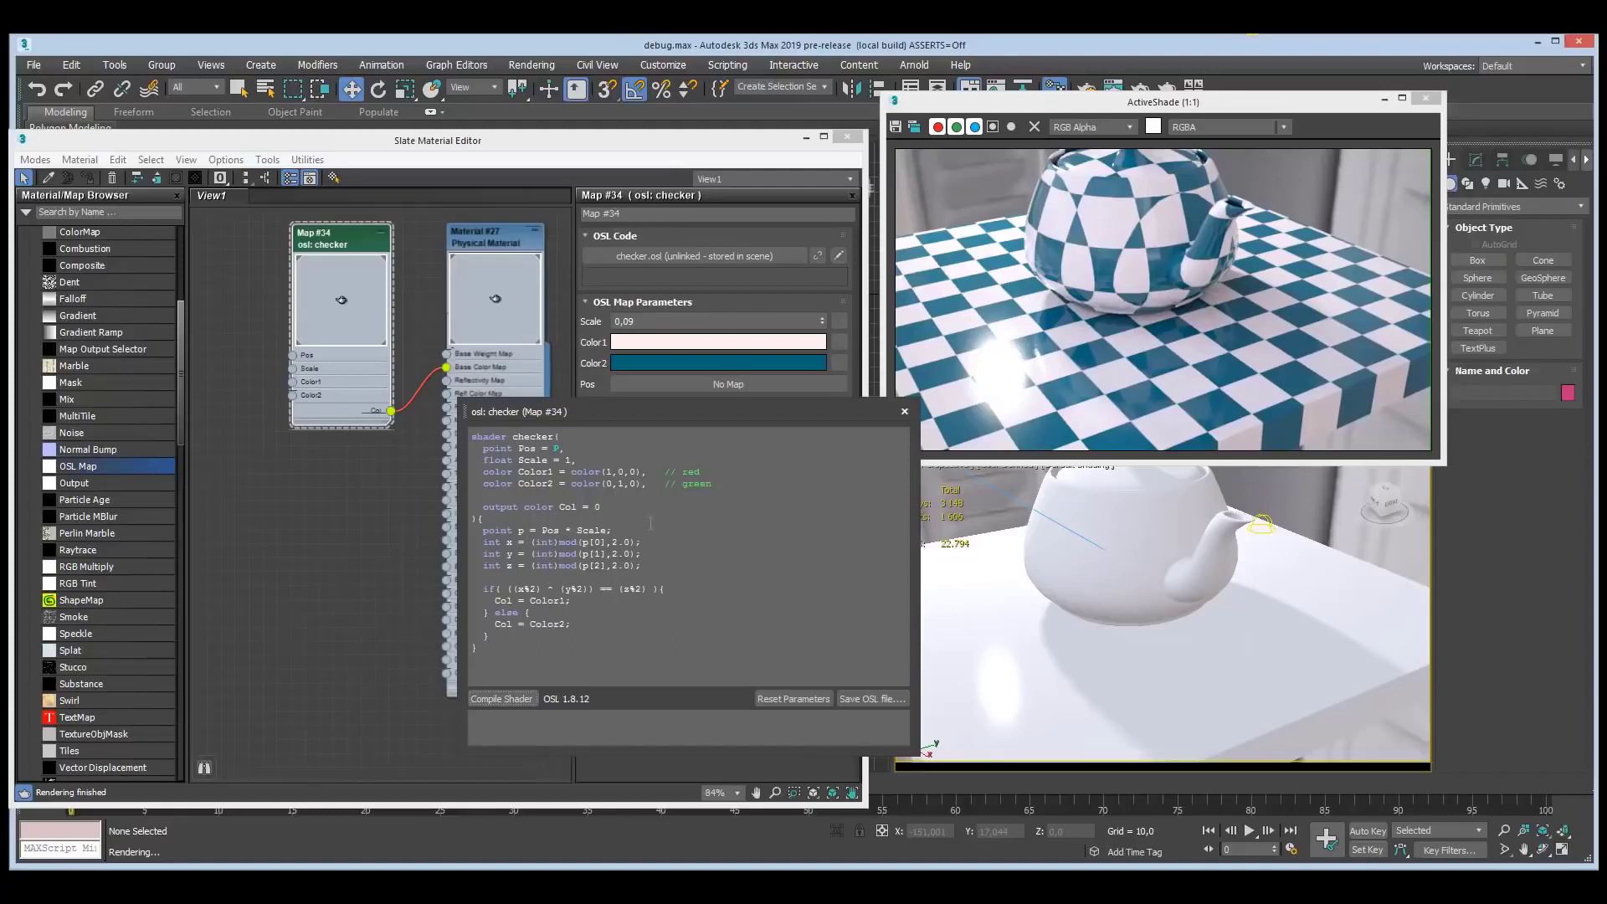
click(564, 530)
key(shift+Right)
text(/)
click(525, 699)
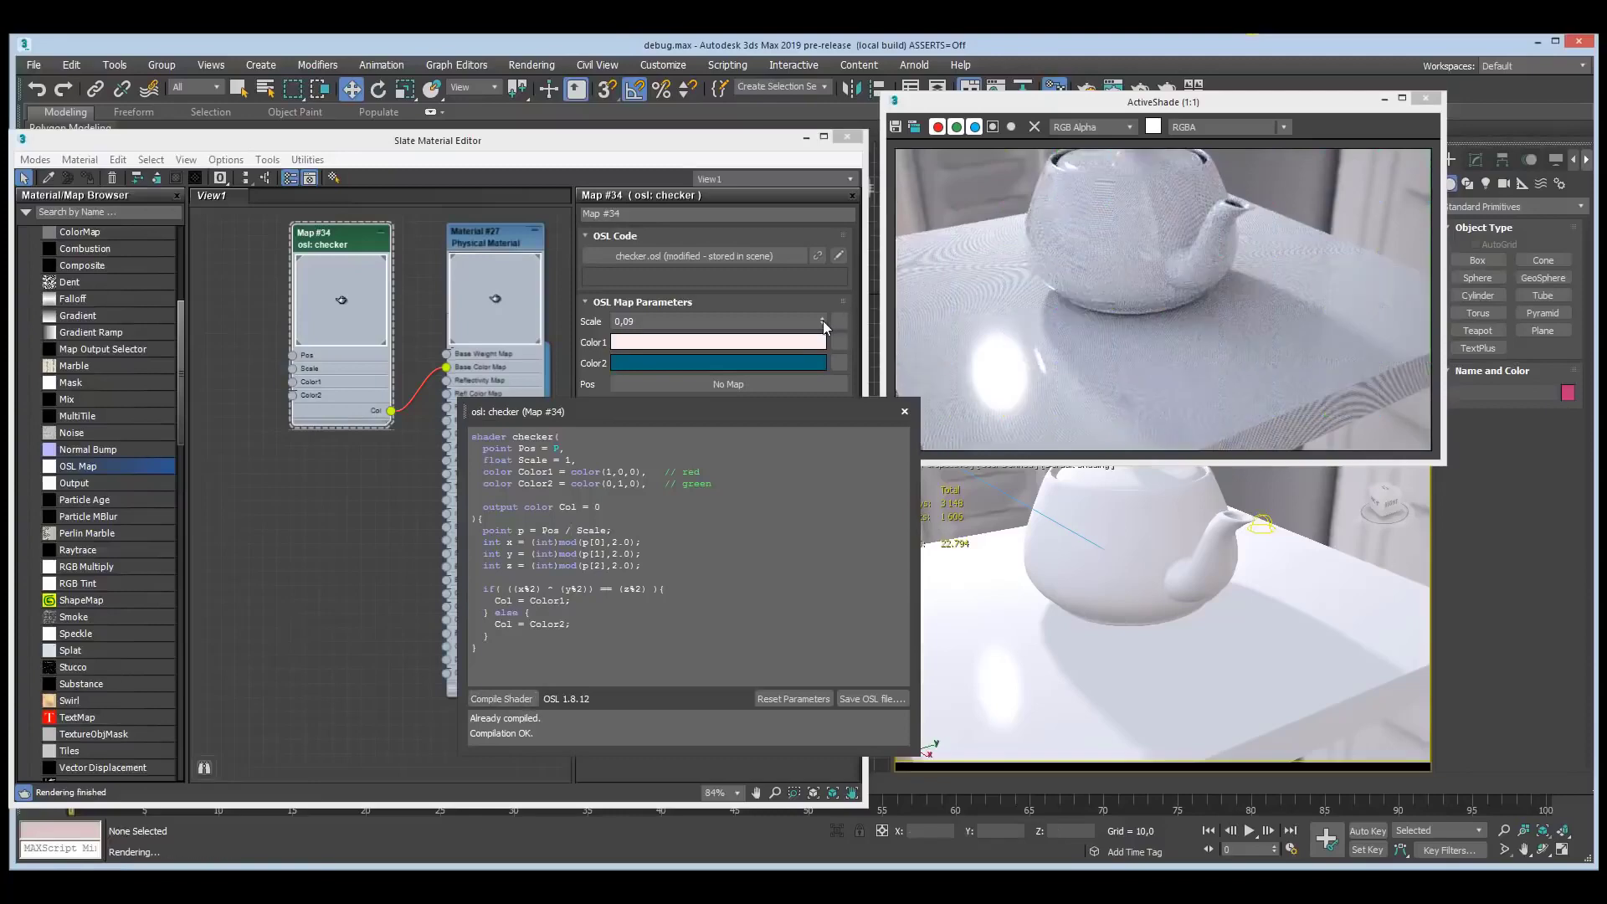
- Raise the checker's Scale to 19,795 so the squares tile large
drag(822, 320, 841, 205)
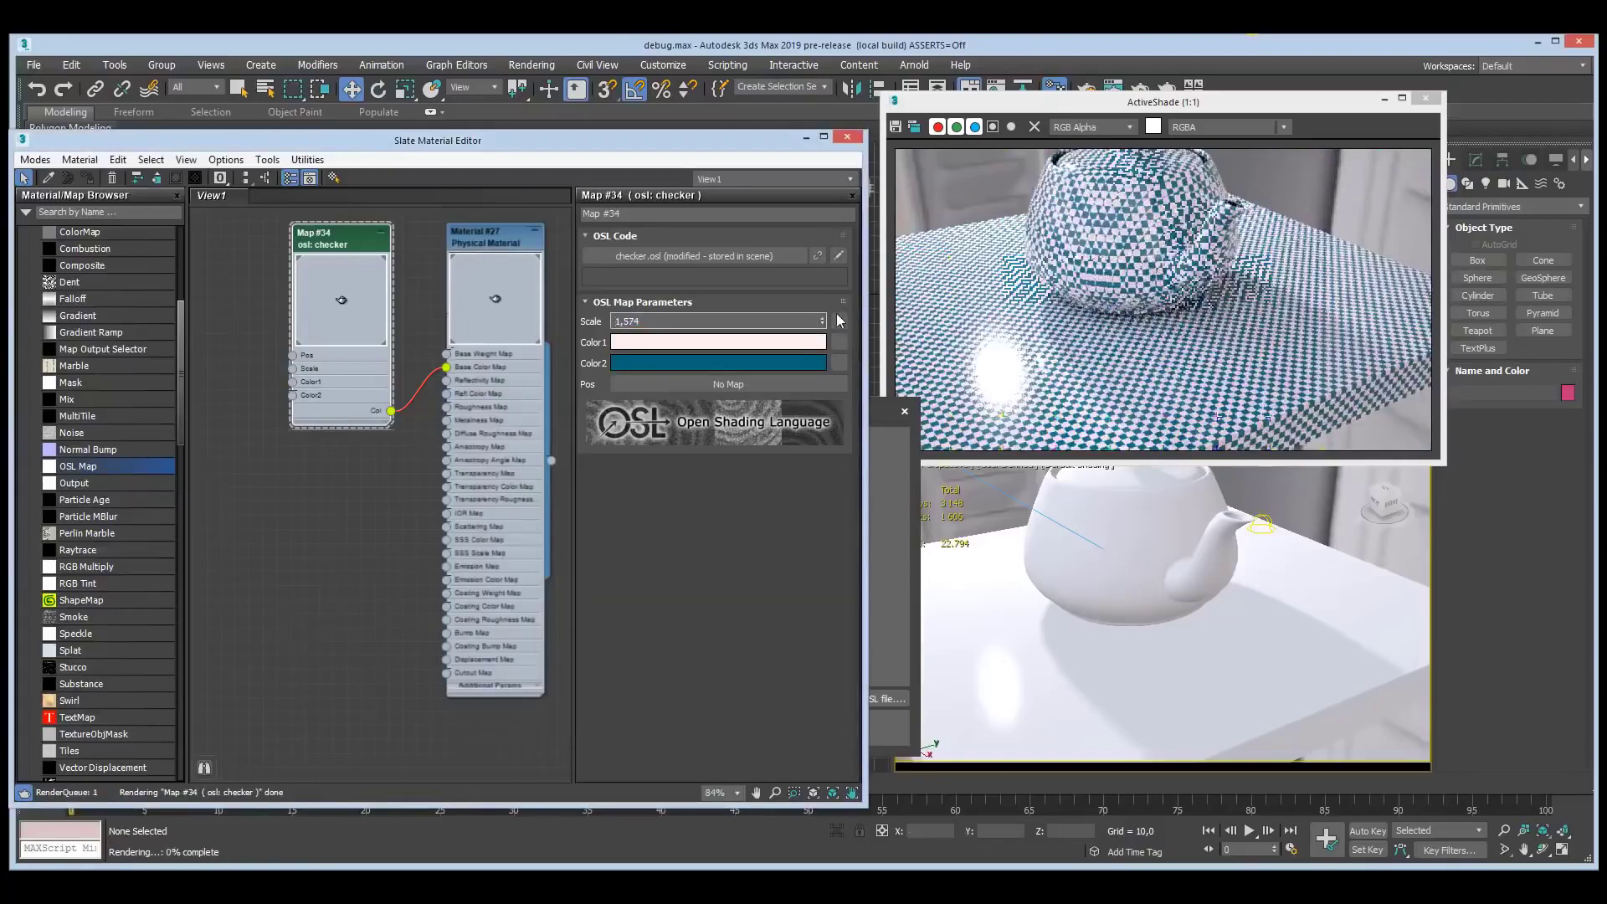
drag(823, 321, 827, 182)
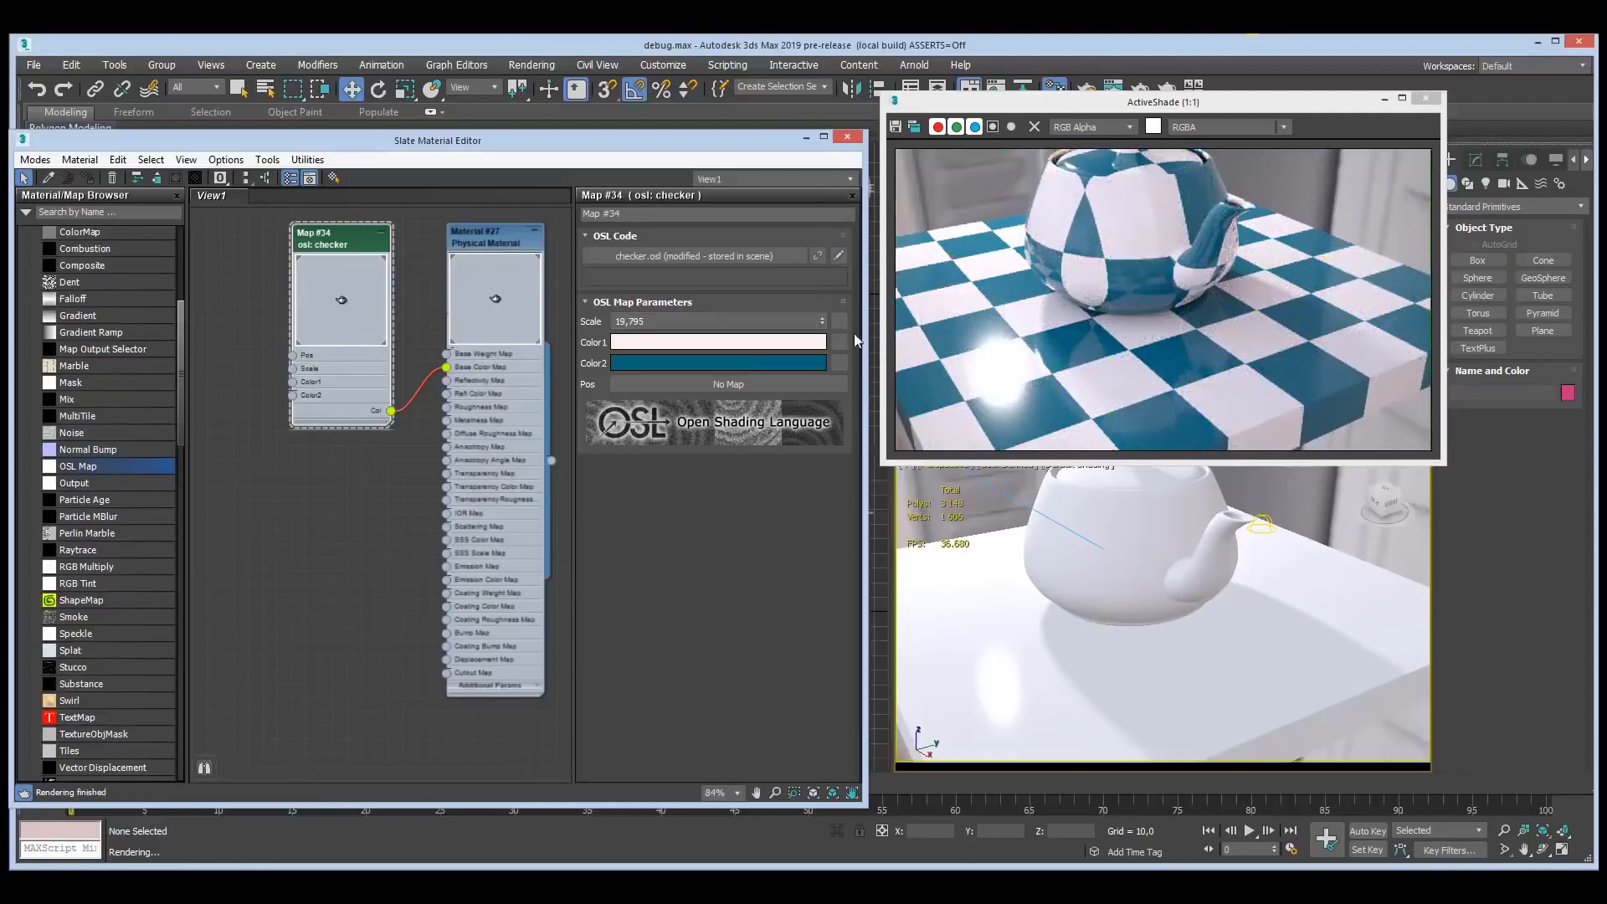
click(839, 256)
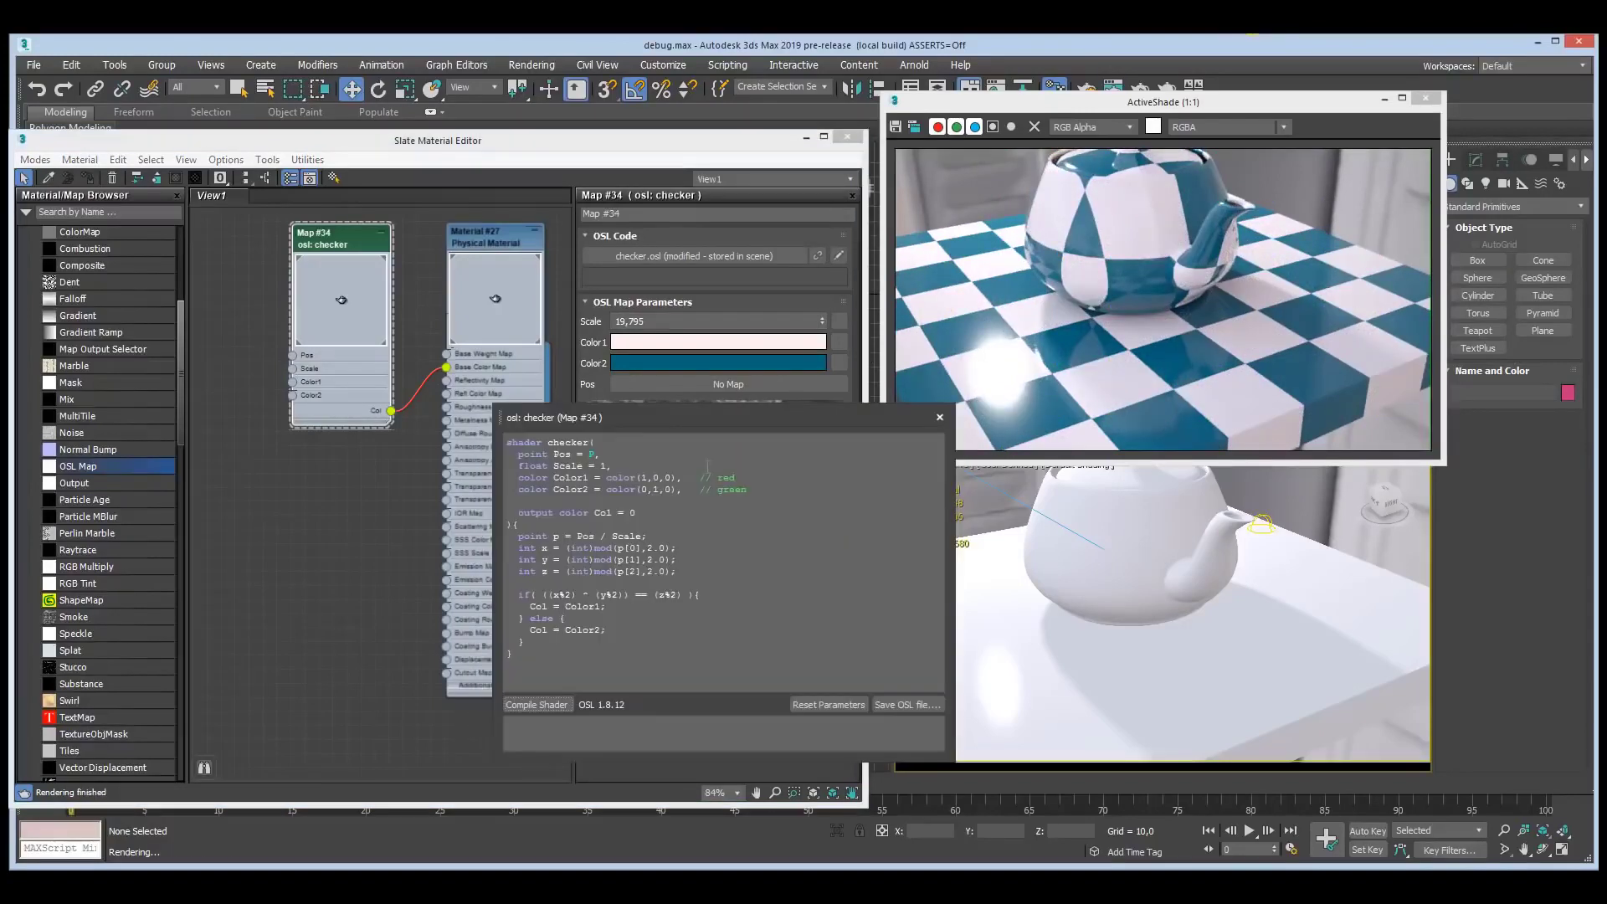
- Add 'float Bright = 1,' and 'col *= Bright' to the checker code and compile it
key(Return)
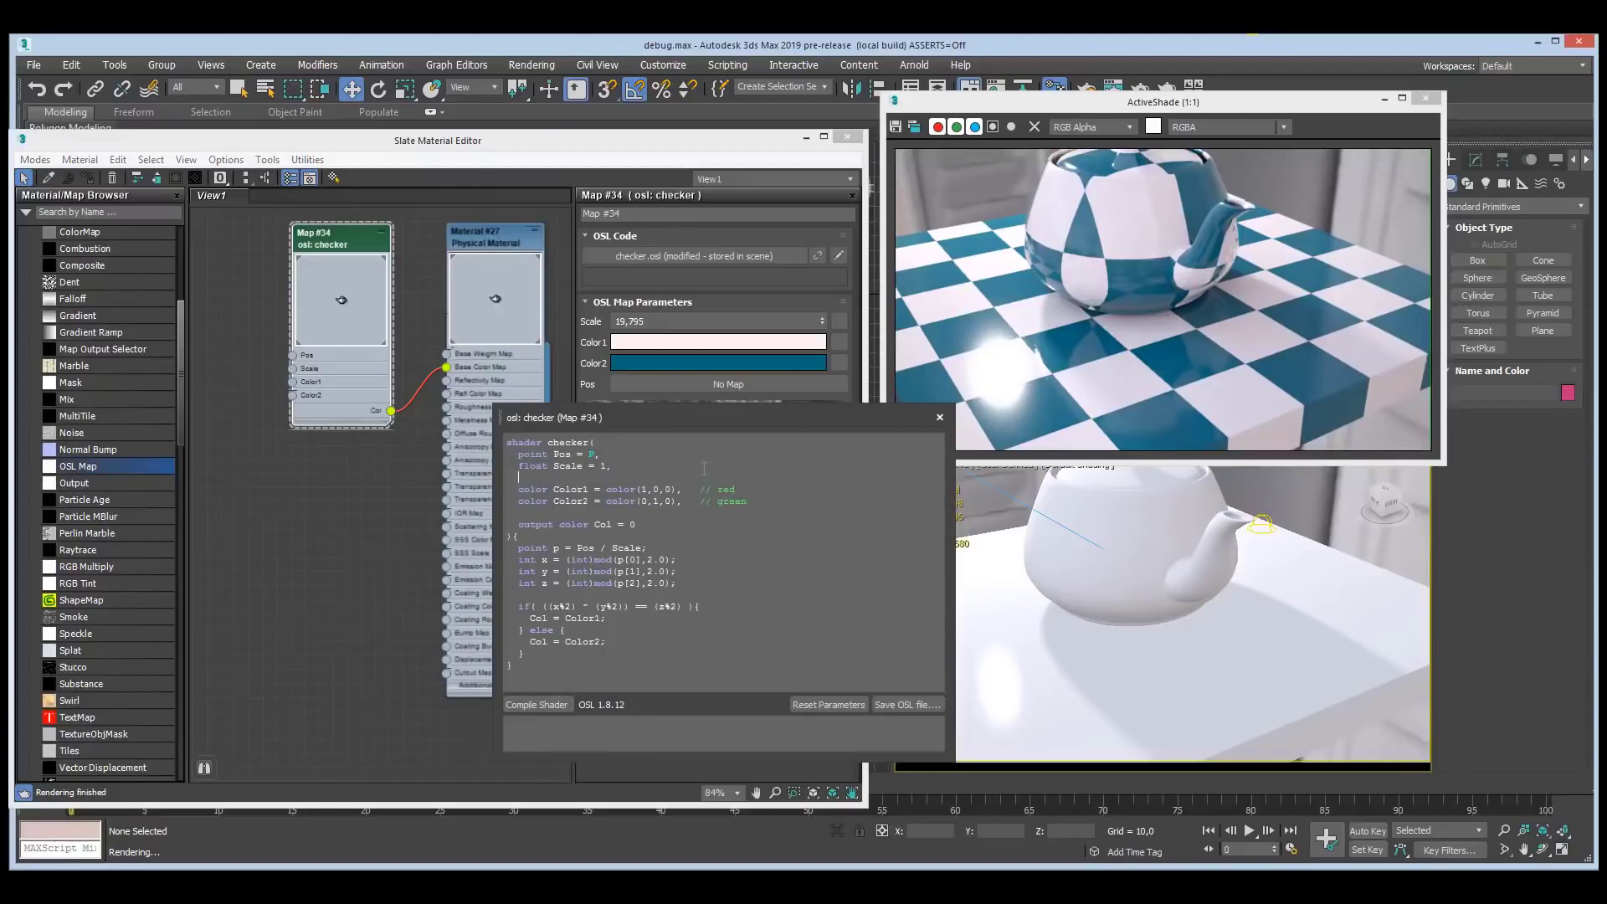
text(float Bright = 1,)
key(Return)
text(c)
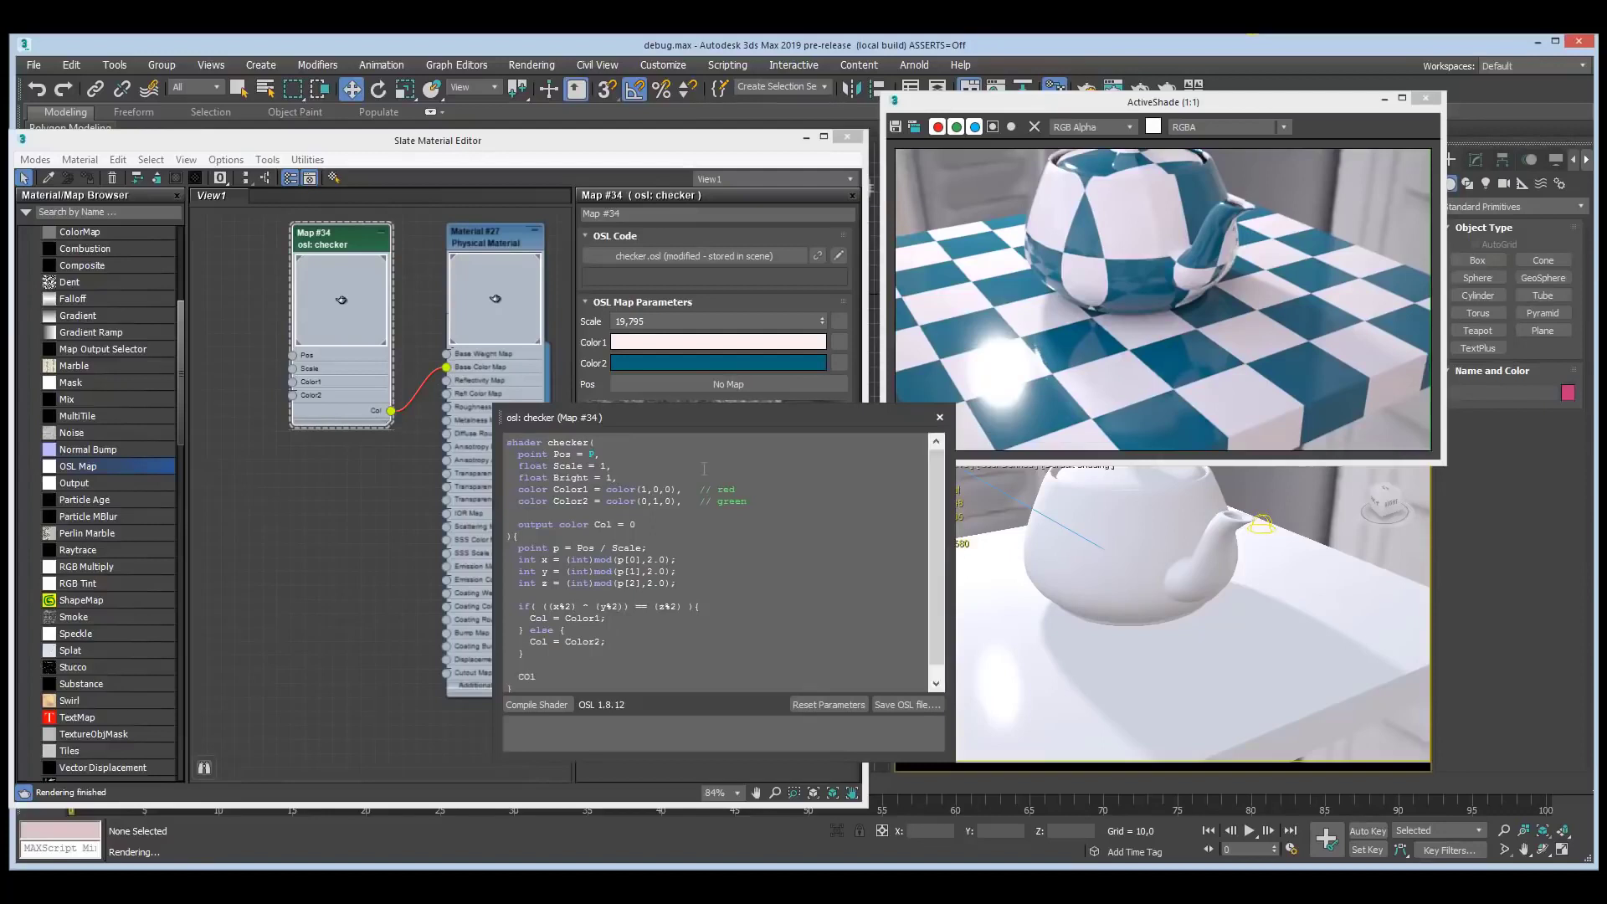
text(ol *= Bright;)
click(540, 705)
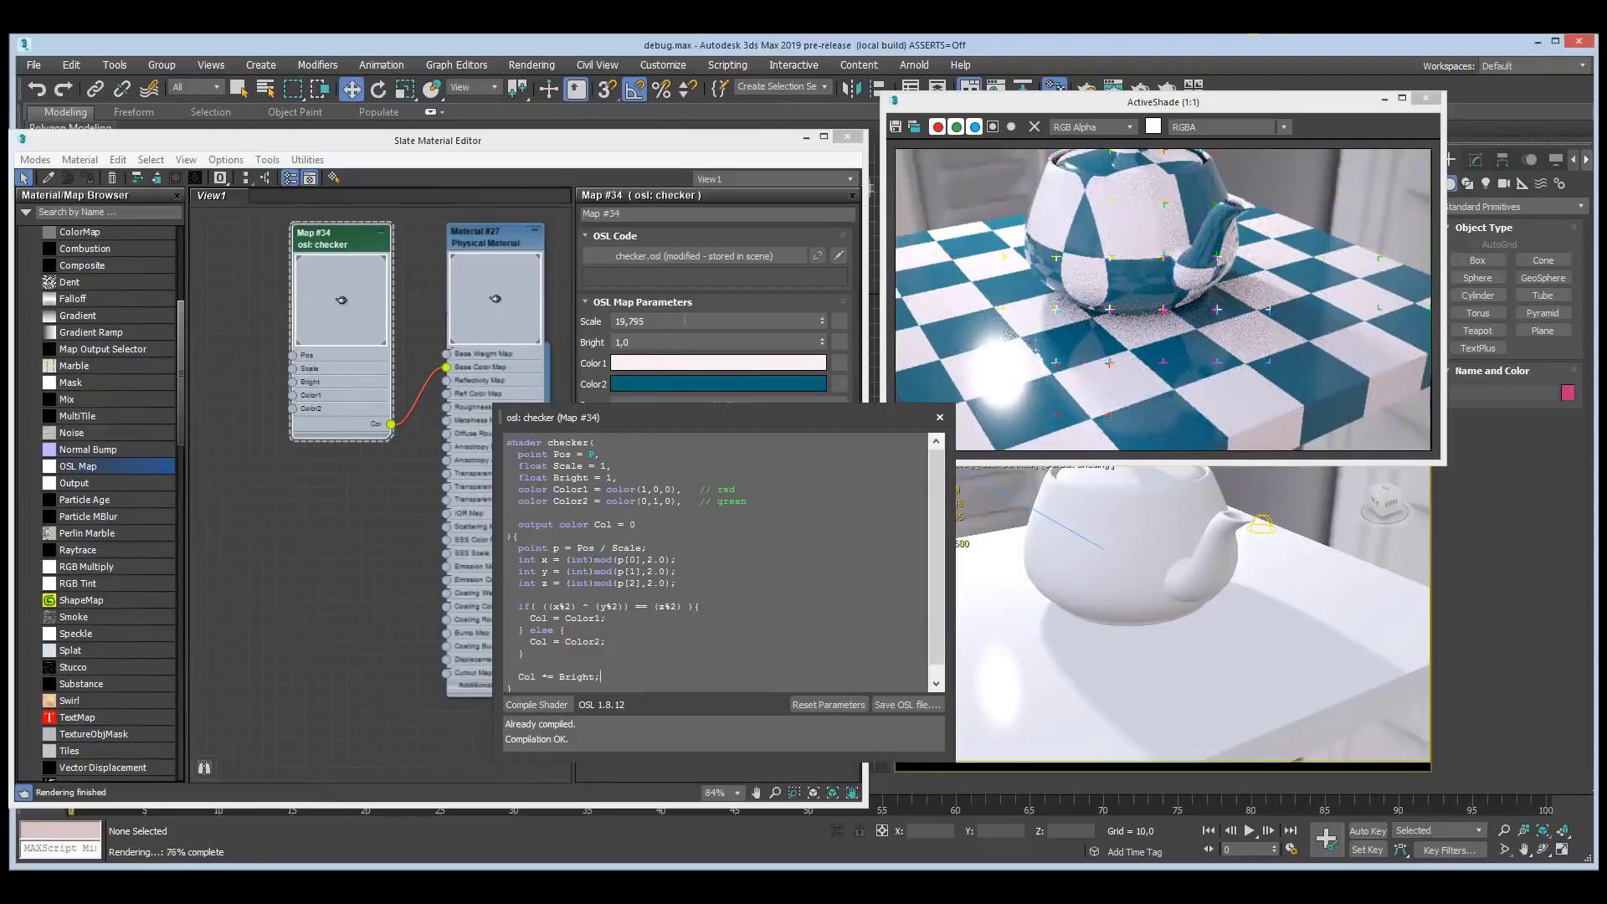
- Set the new Bright parameter to 0,899 and move the checker node further left
mouse_move(821, 342)
mouse_down()
mouse_move(823, 400)
mouse_move(819, 354)
mouse_up()
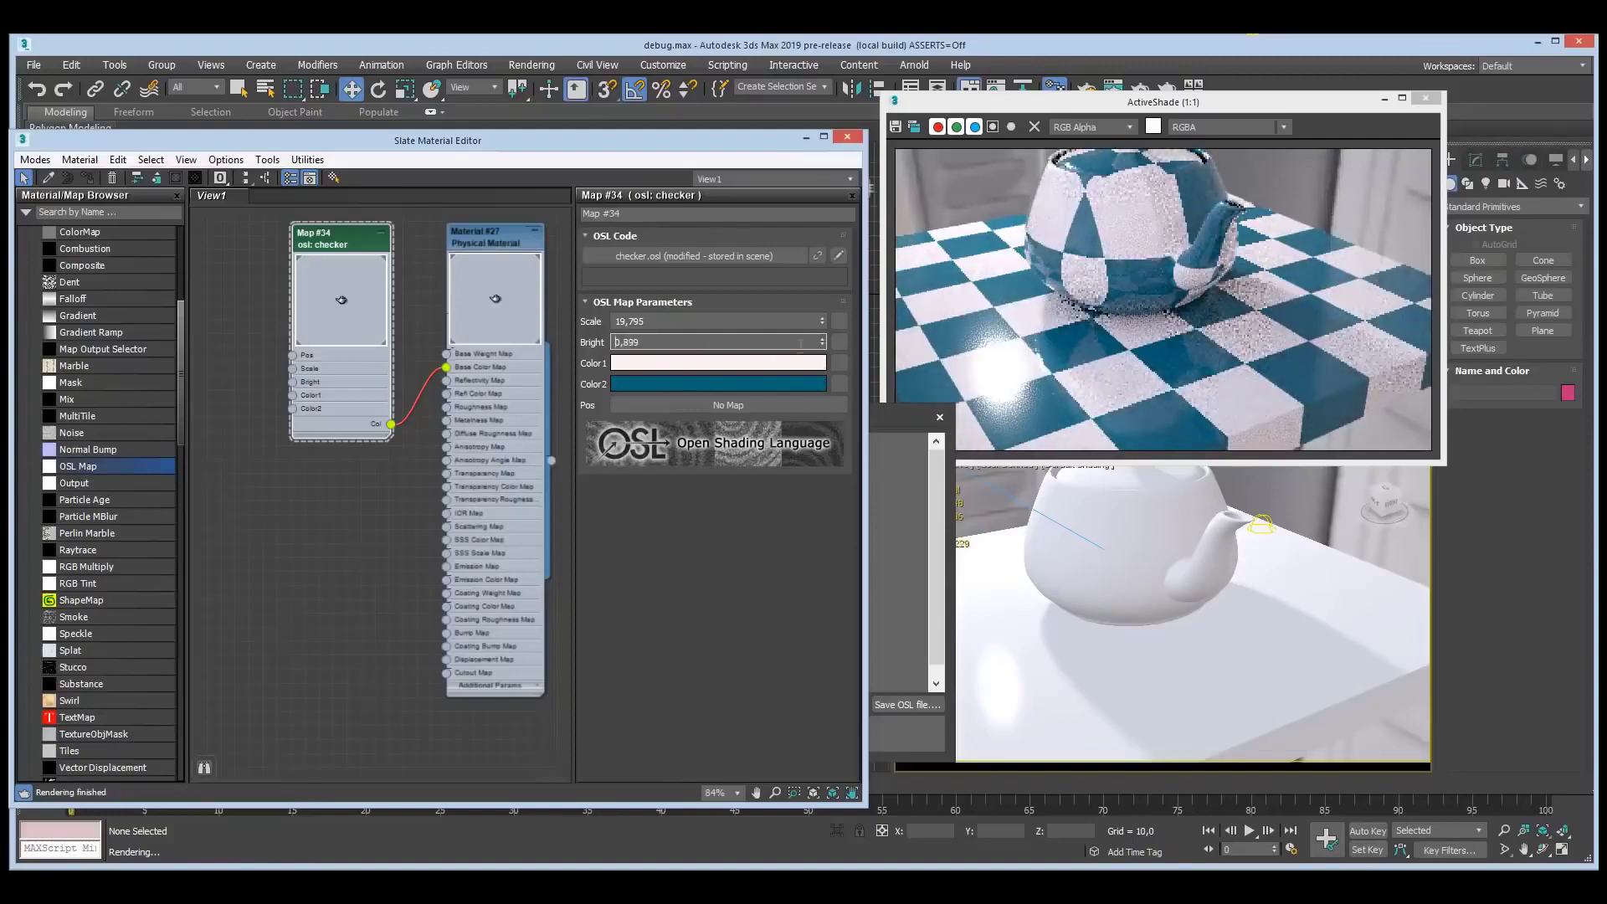
drag(337, 244, 240, 243)
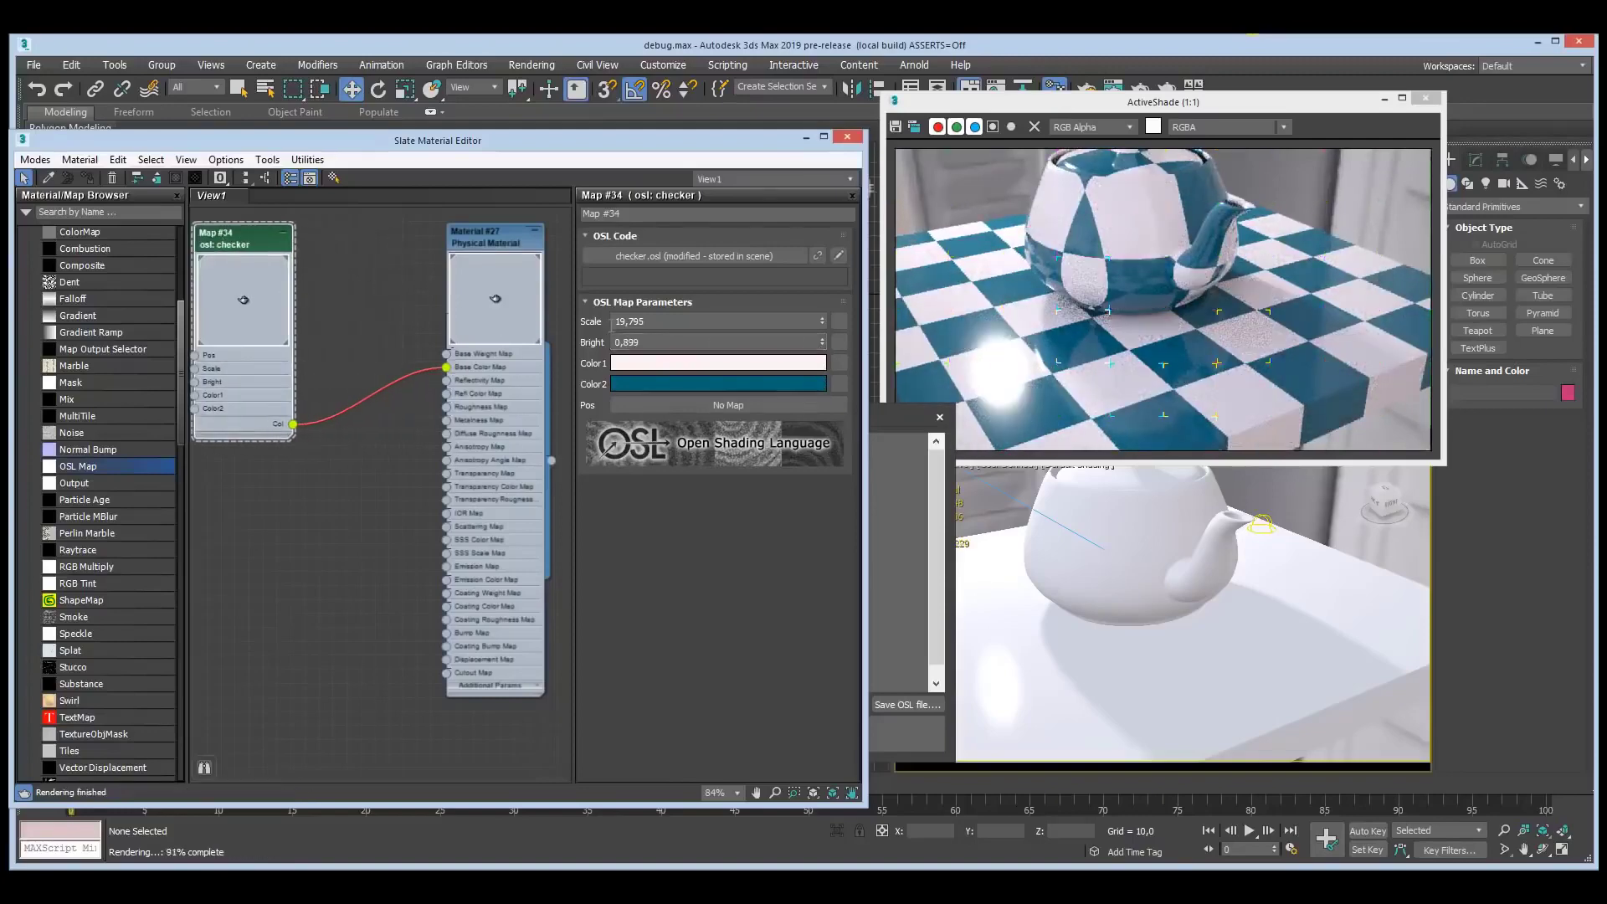
drag(896, 415, 1078, 419)
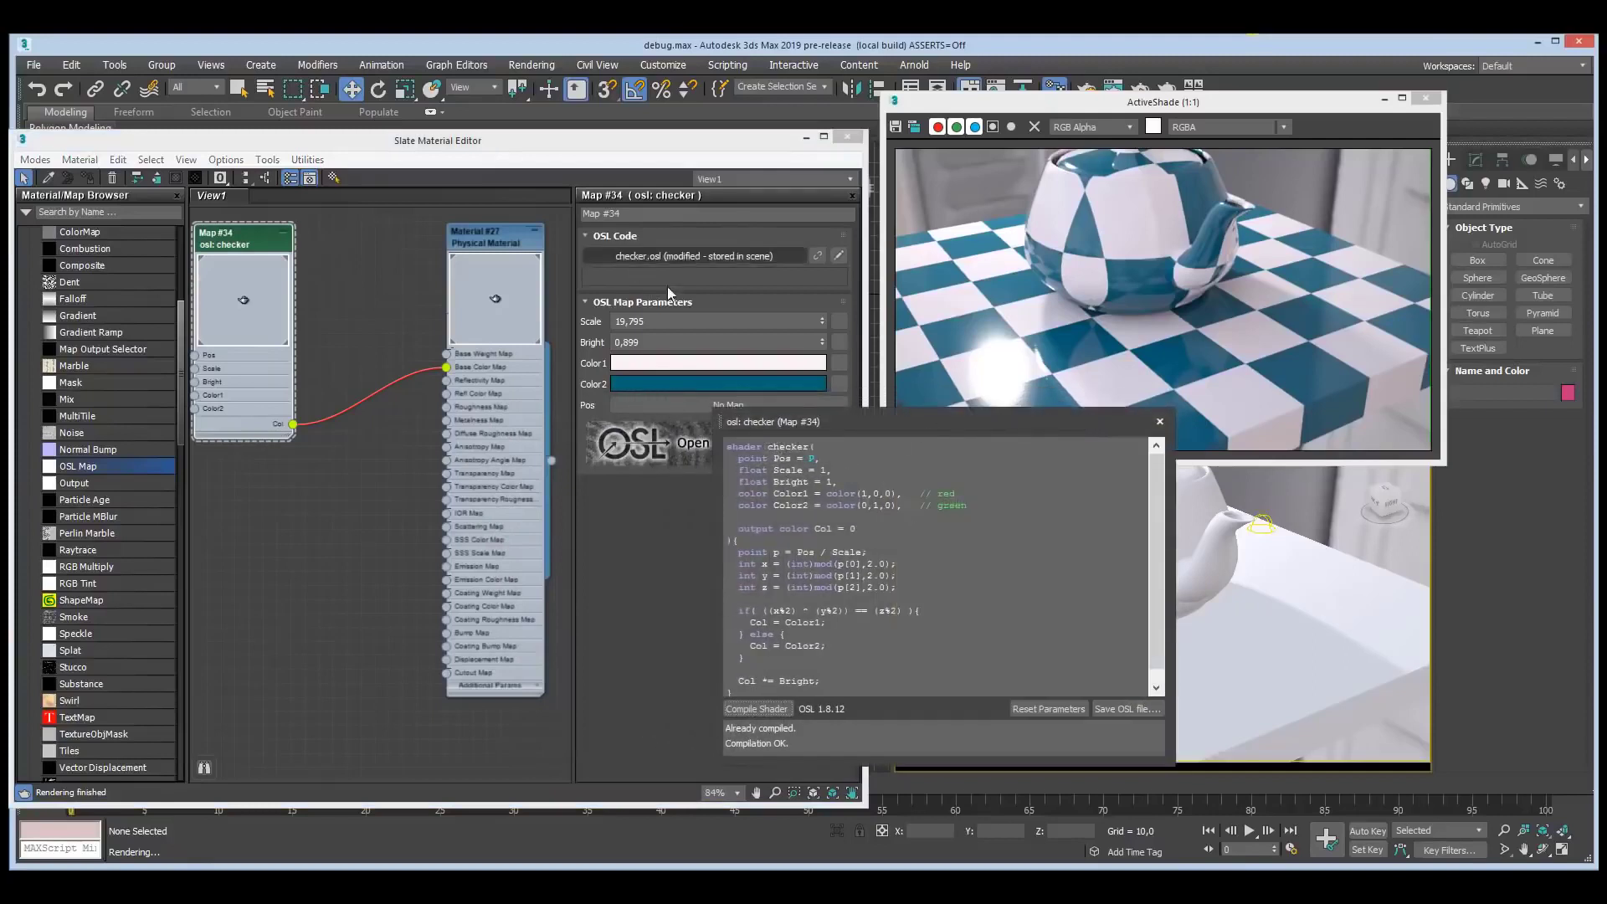
mouse_move(635, 257)
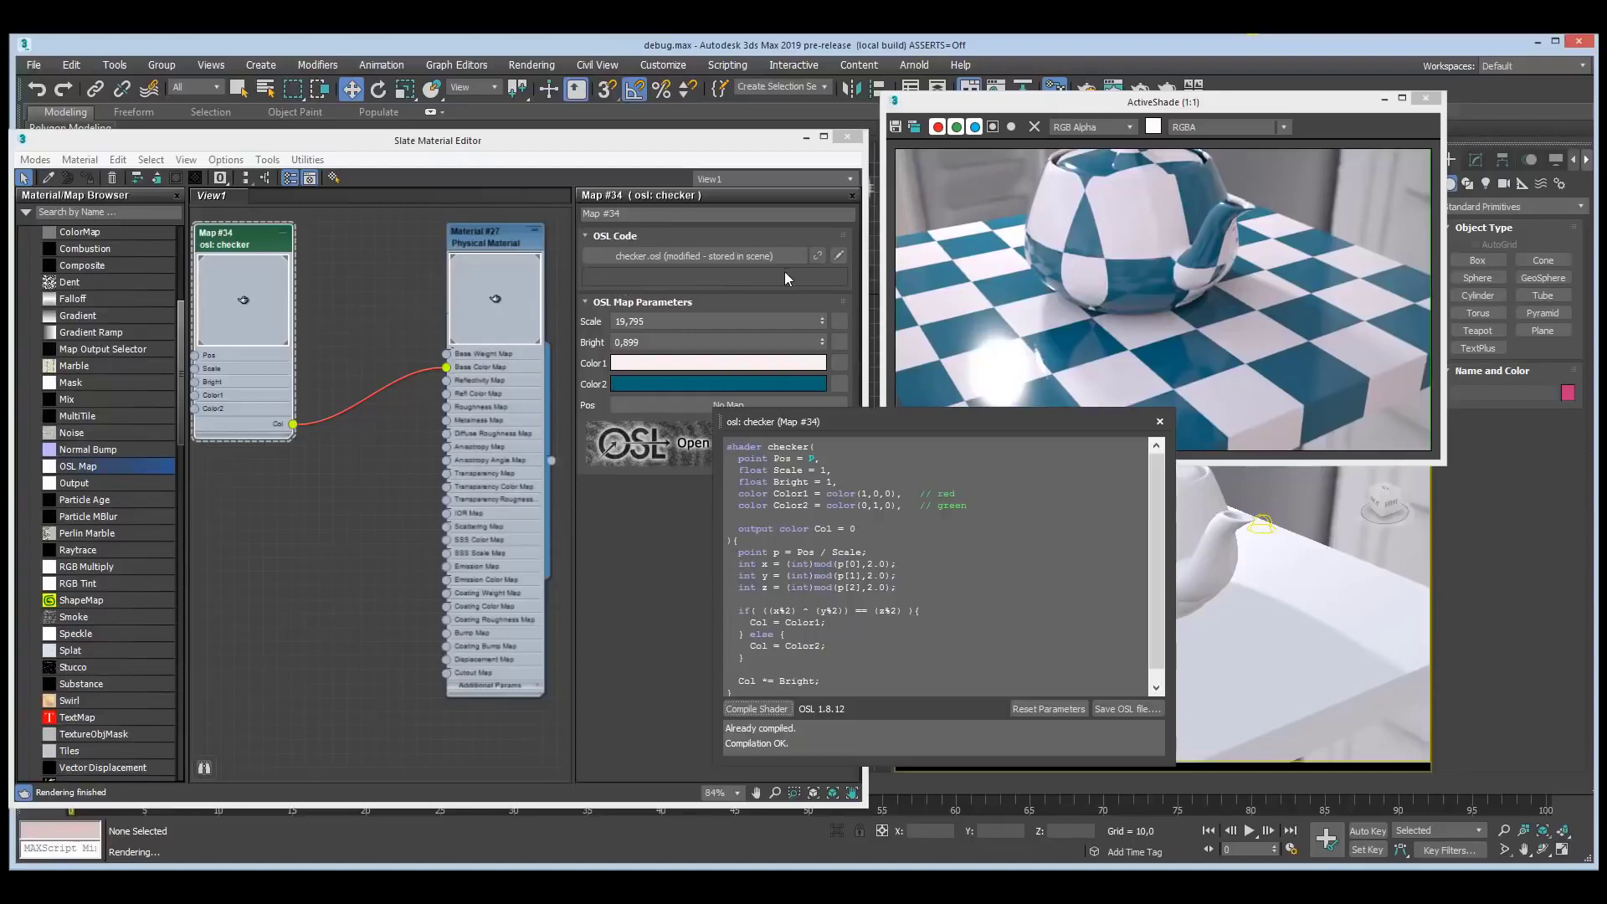
- Rearrange the checker code window and node editor so both stay visible
drag(873, 421, 891, 421)
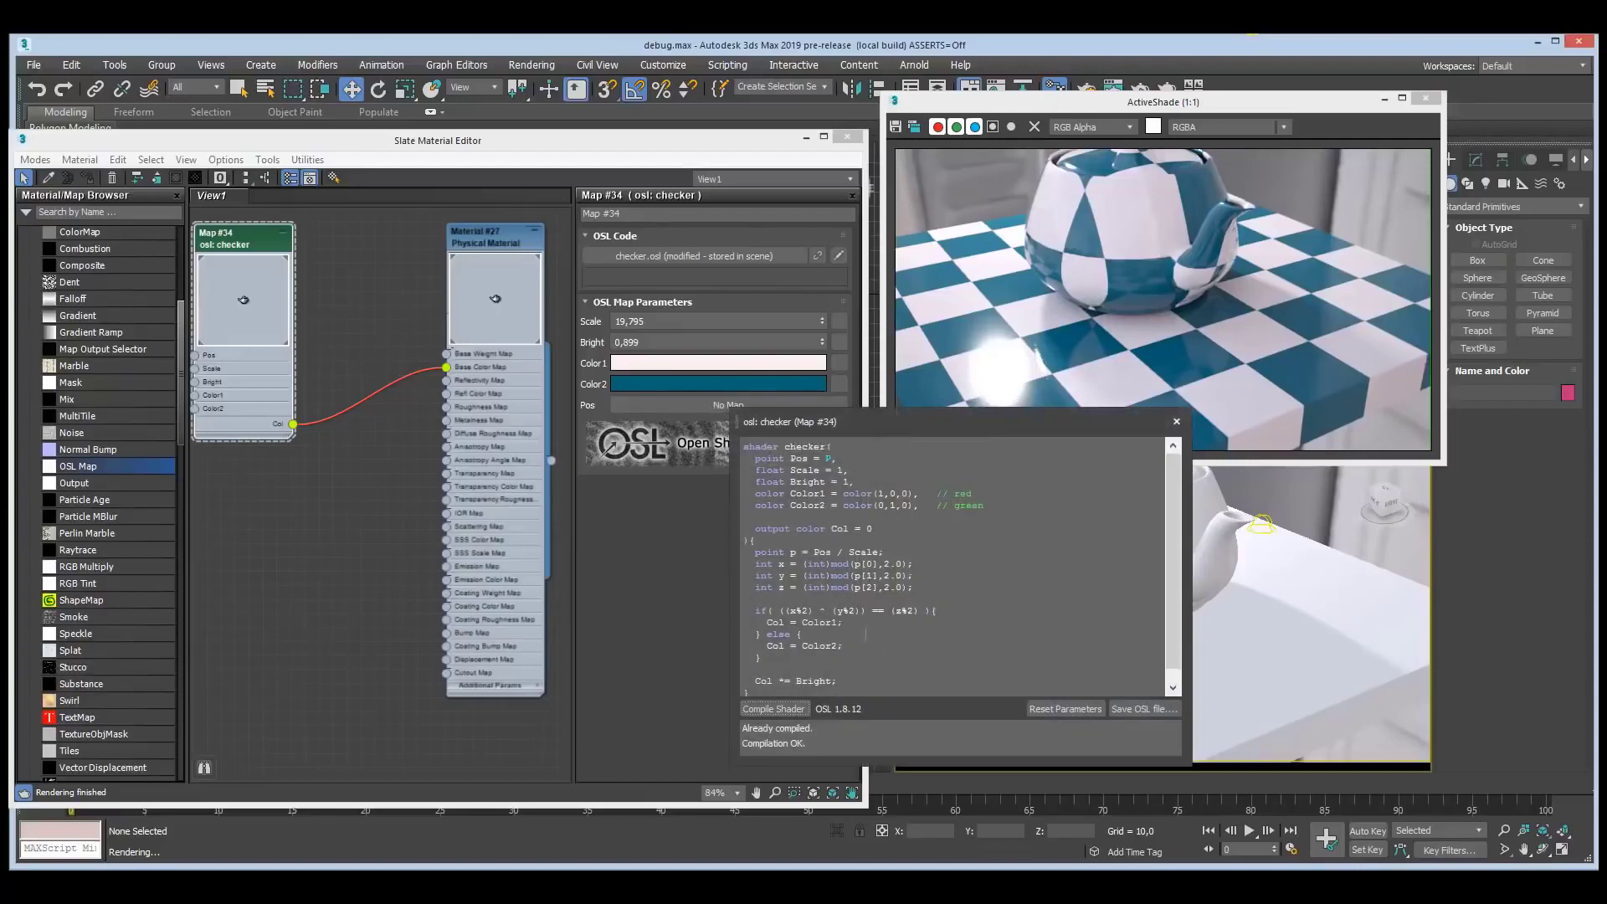
click(235, 239)
drag(241, 239, 271, 244)
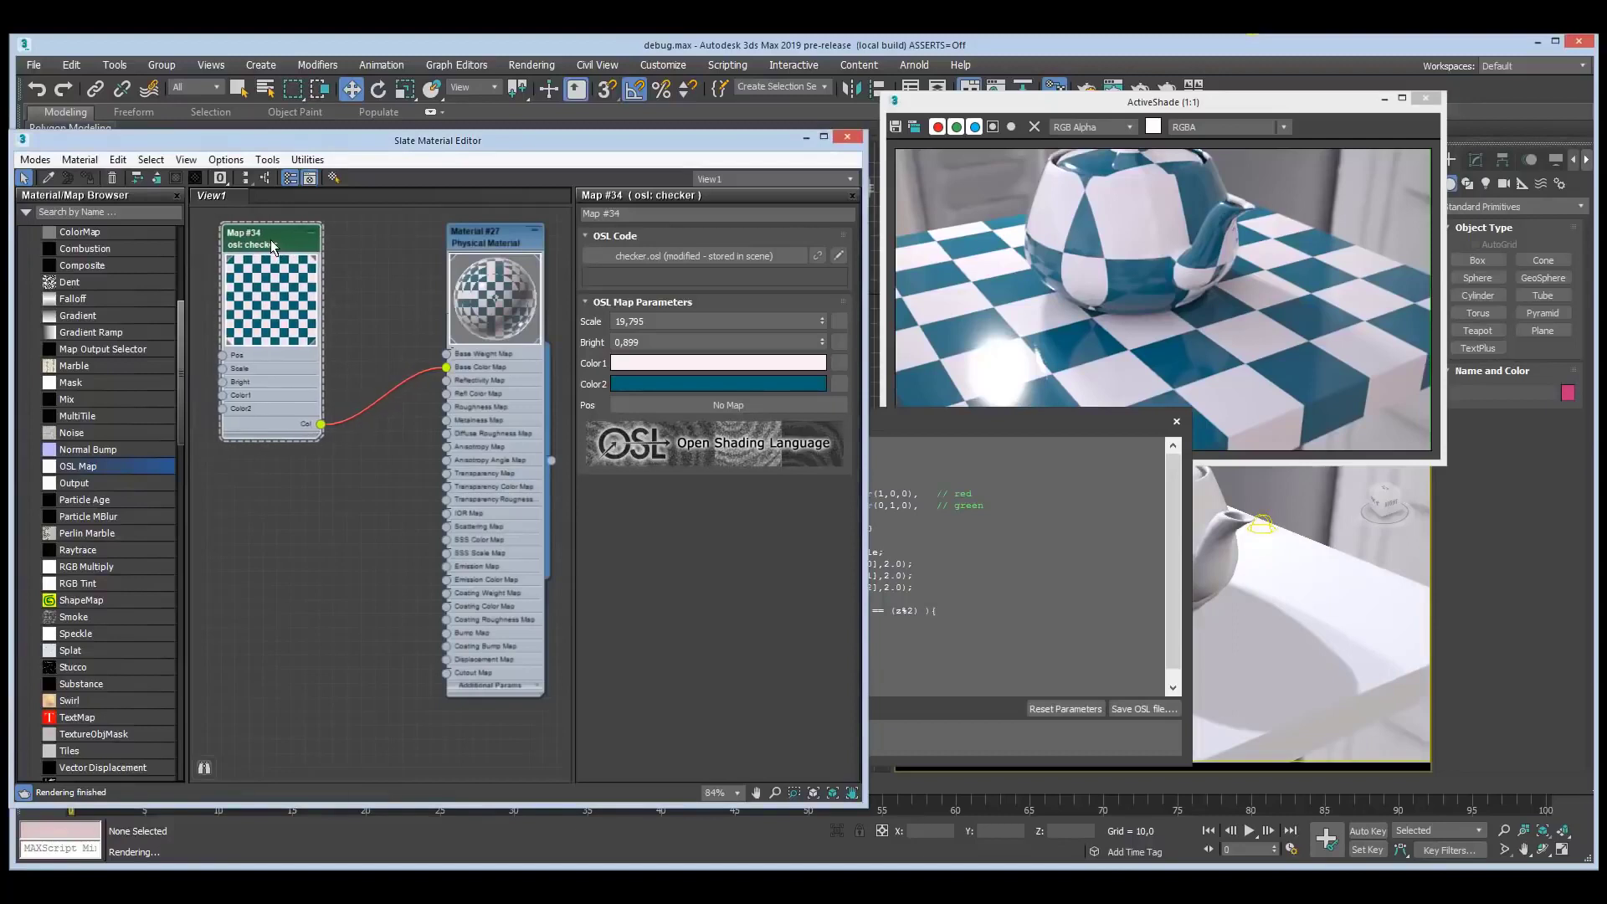
click(955, 415)
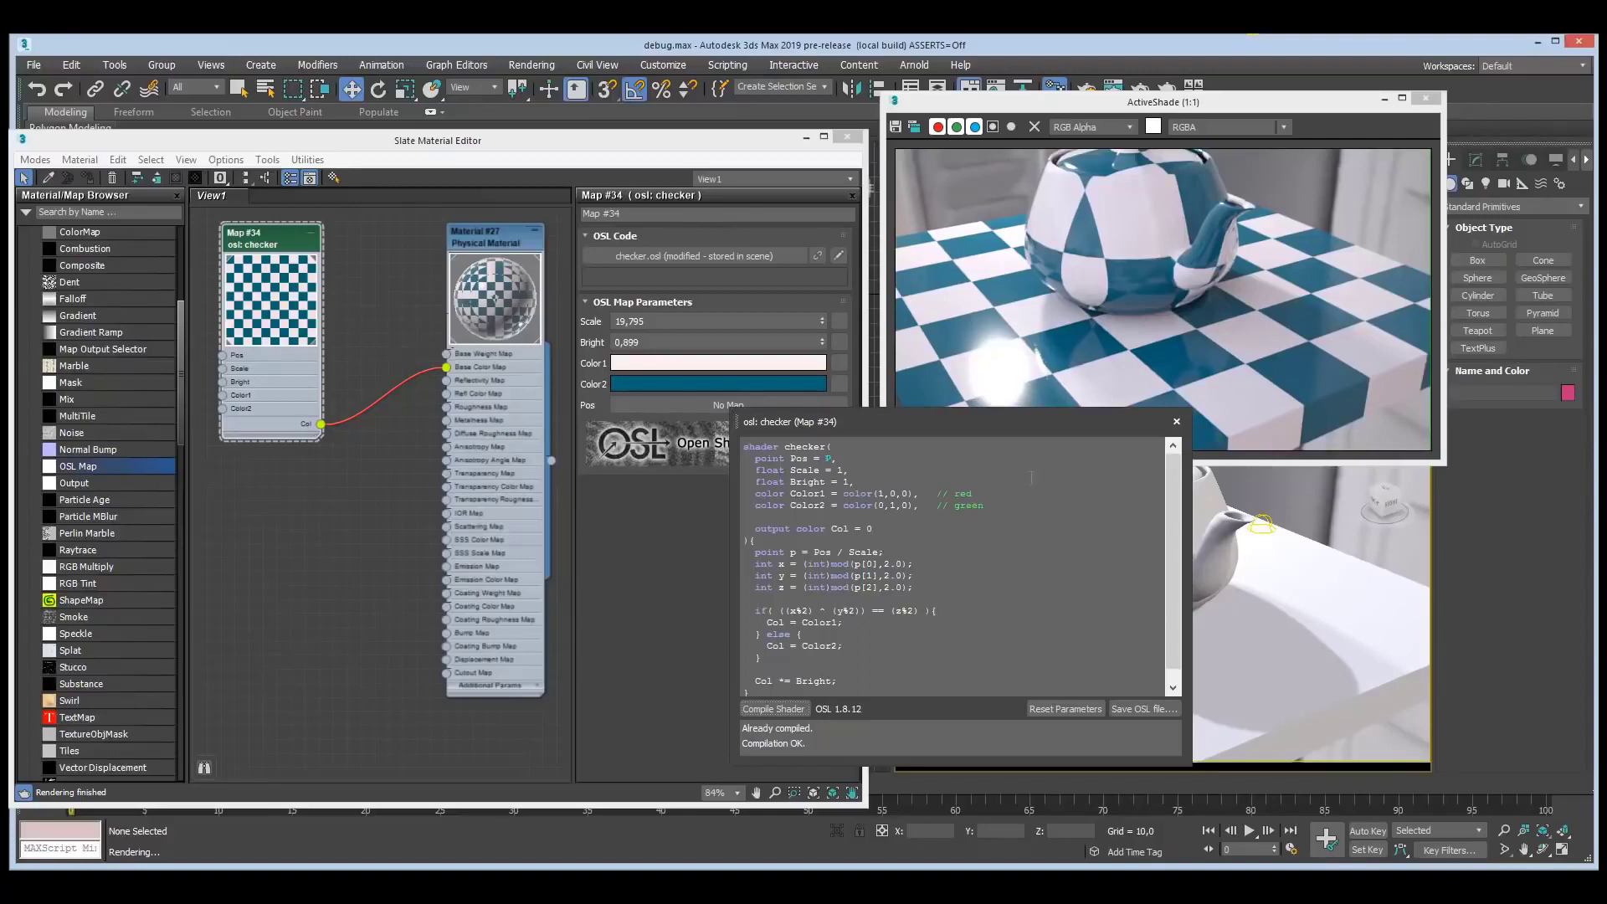
drag(998, 430, 979, 416)
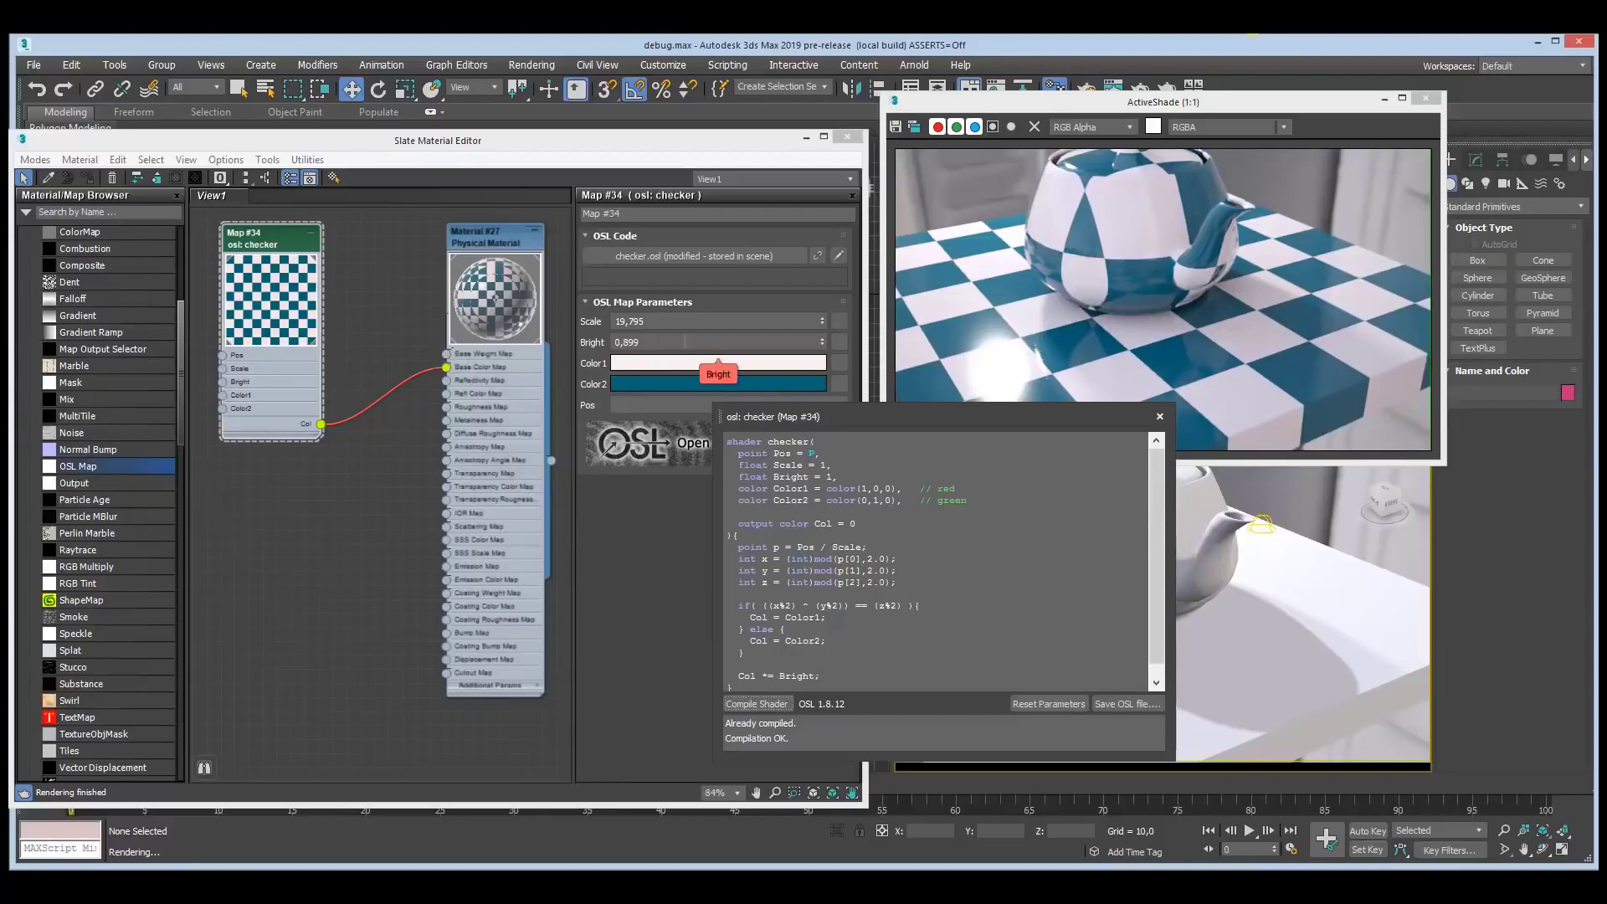
drag(259, 236, 218, 235)
drag(178, 328, 197, 477)
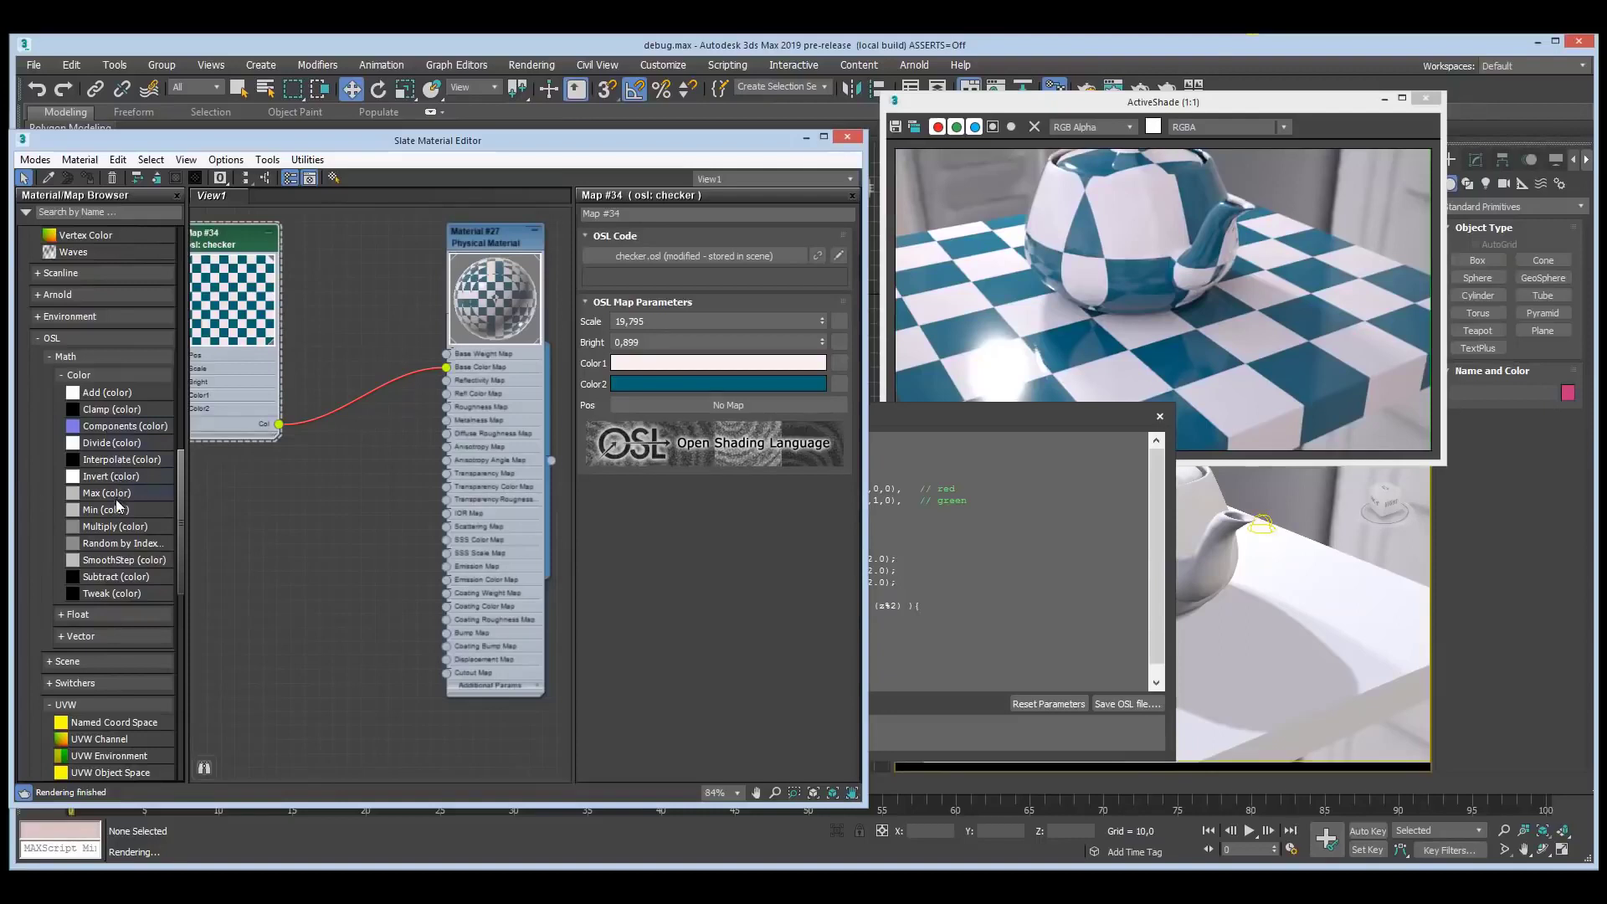
- Insert an OSL Multiply (color) map into the checker-to-material wire with B set to white
drag(111, 527, 381, 375)
click(356, 422)
double_click(381, 375)
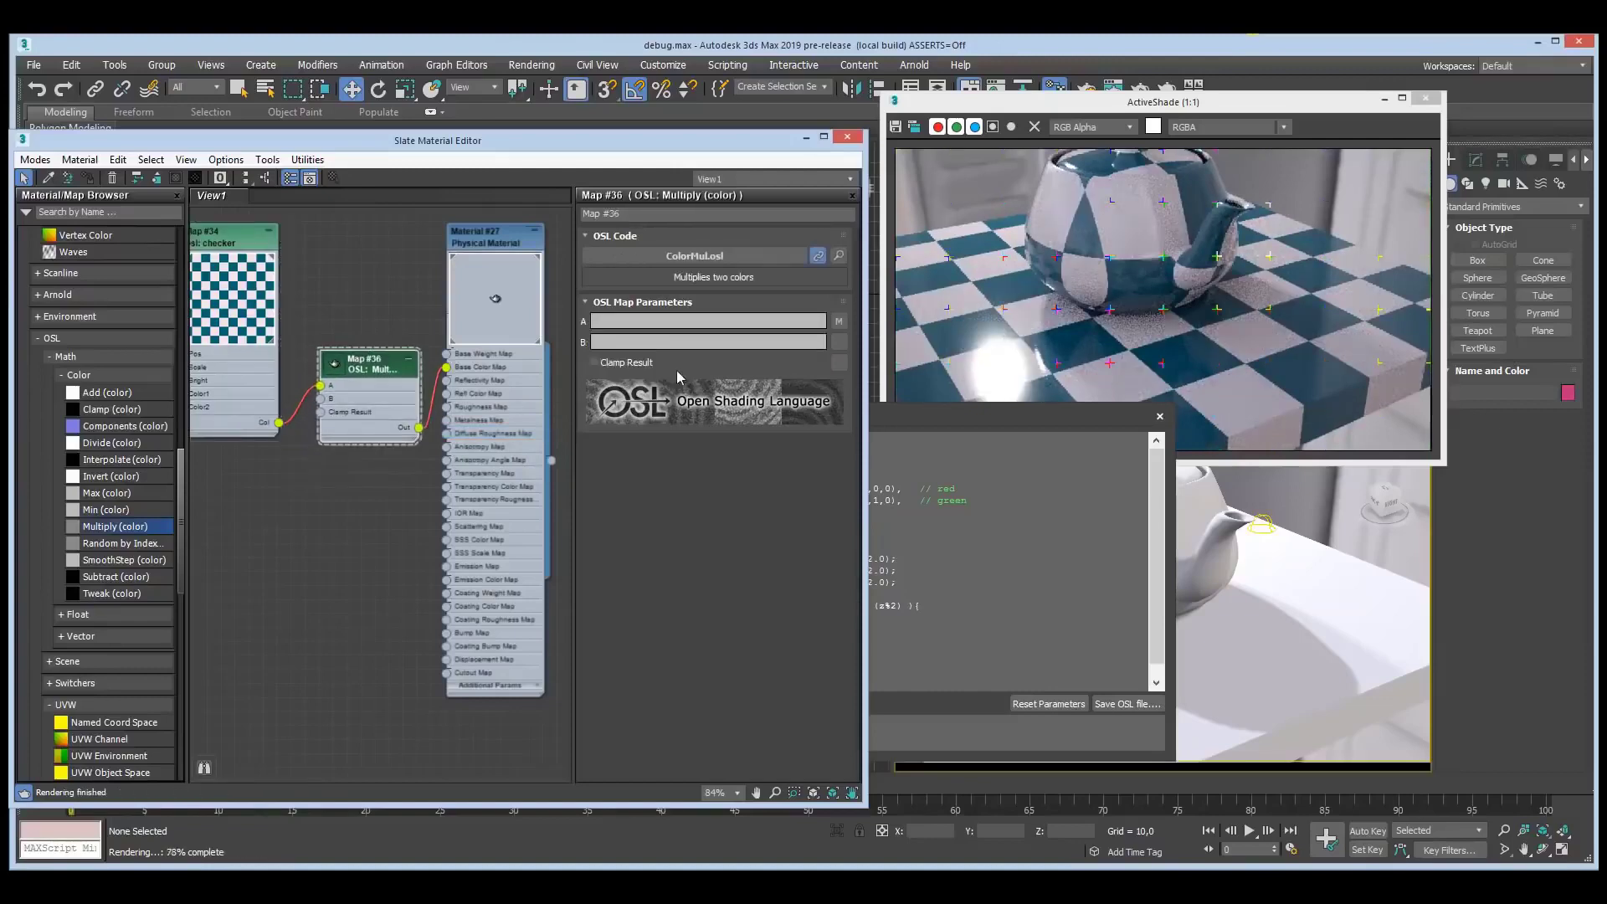
click(677, 341)
drag(596, 209, 656, 212)
click(624, 274)
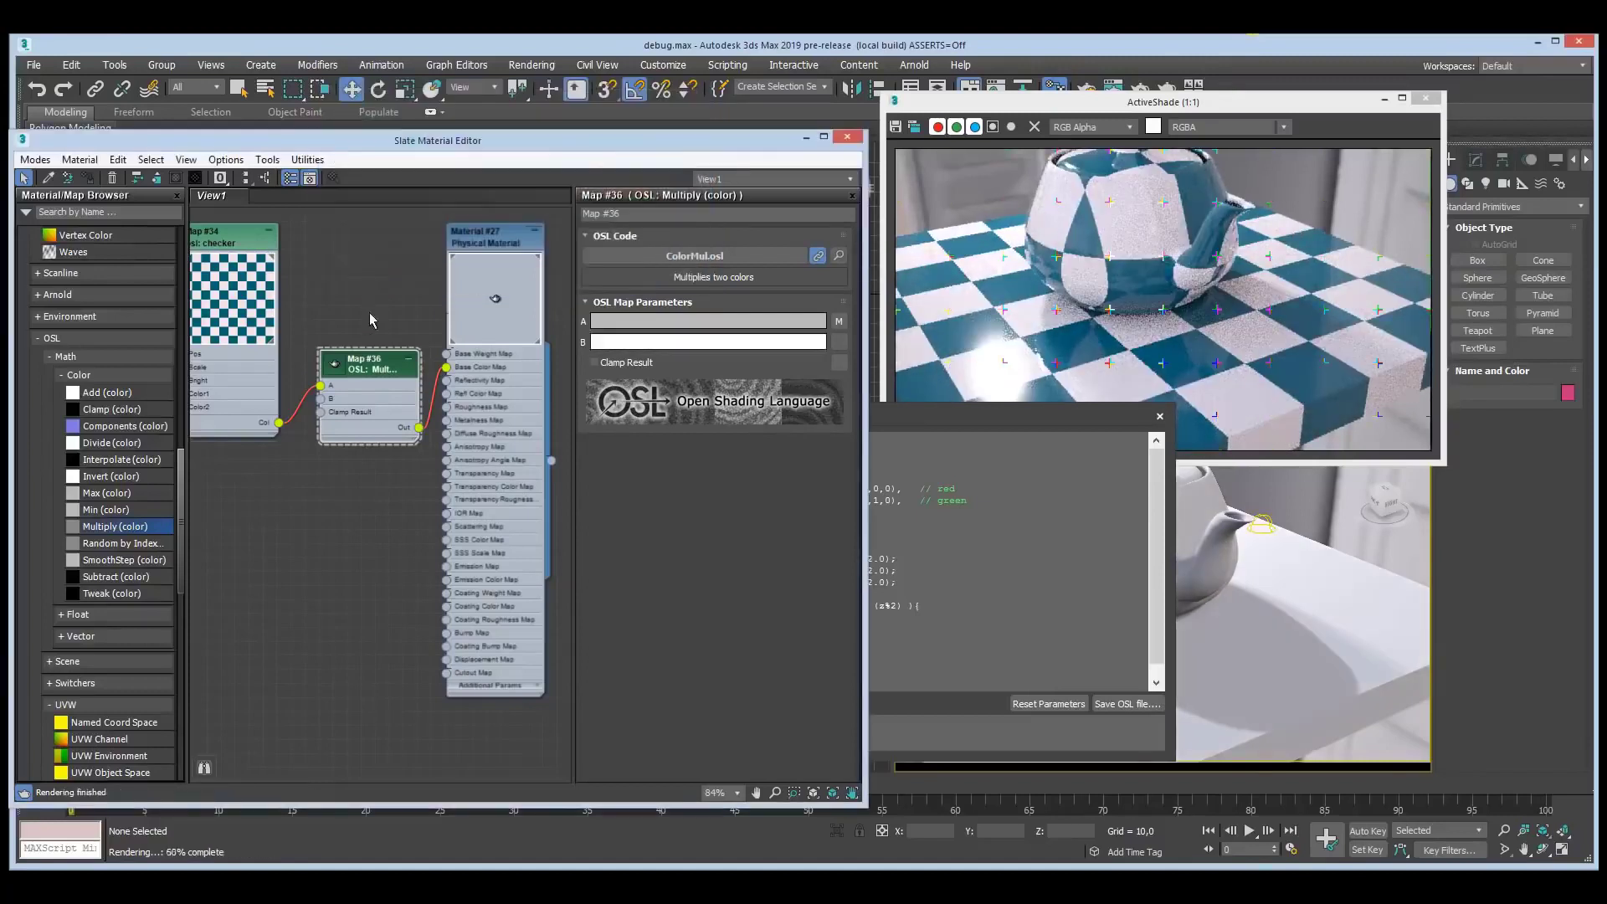
- Pan the node view right and move the checker code window aside
click(364, 363)
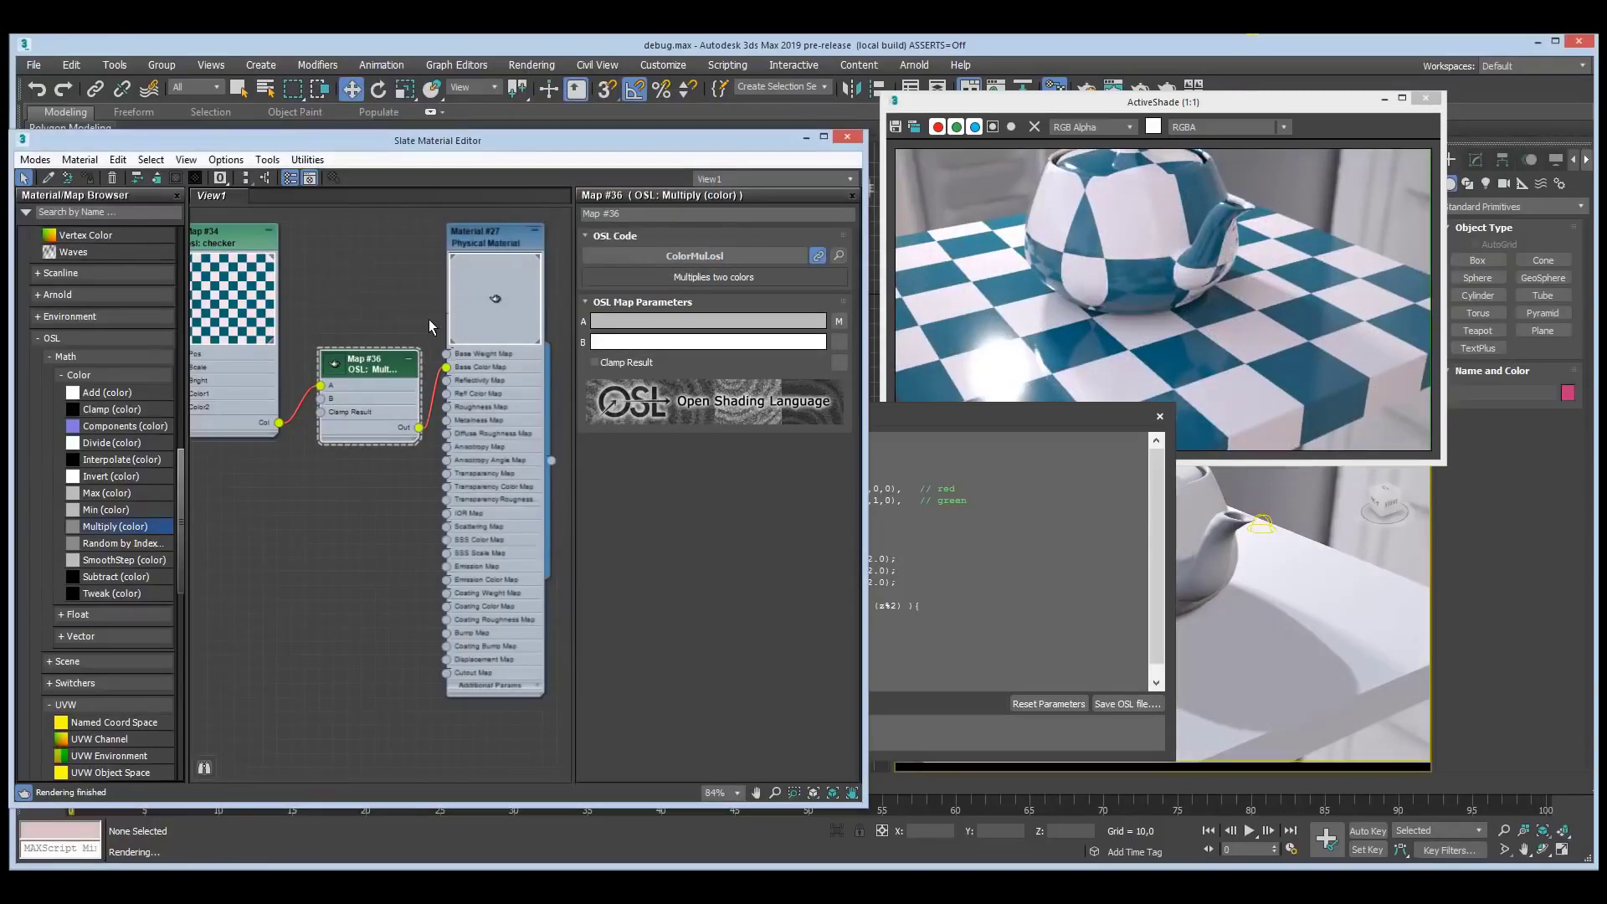
key(ctrl+p)
drag(330, 291, 360, 291)
right_click(360, 293)
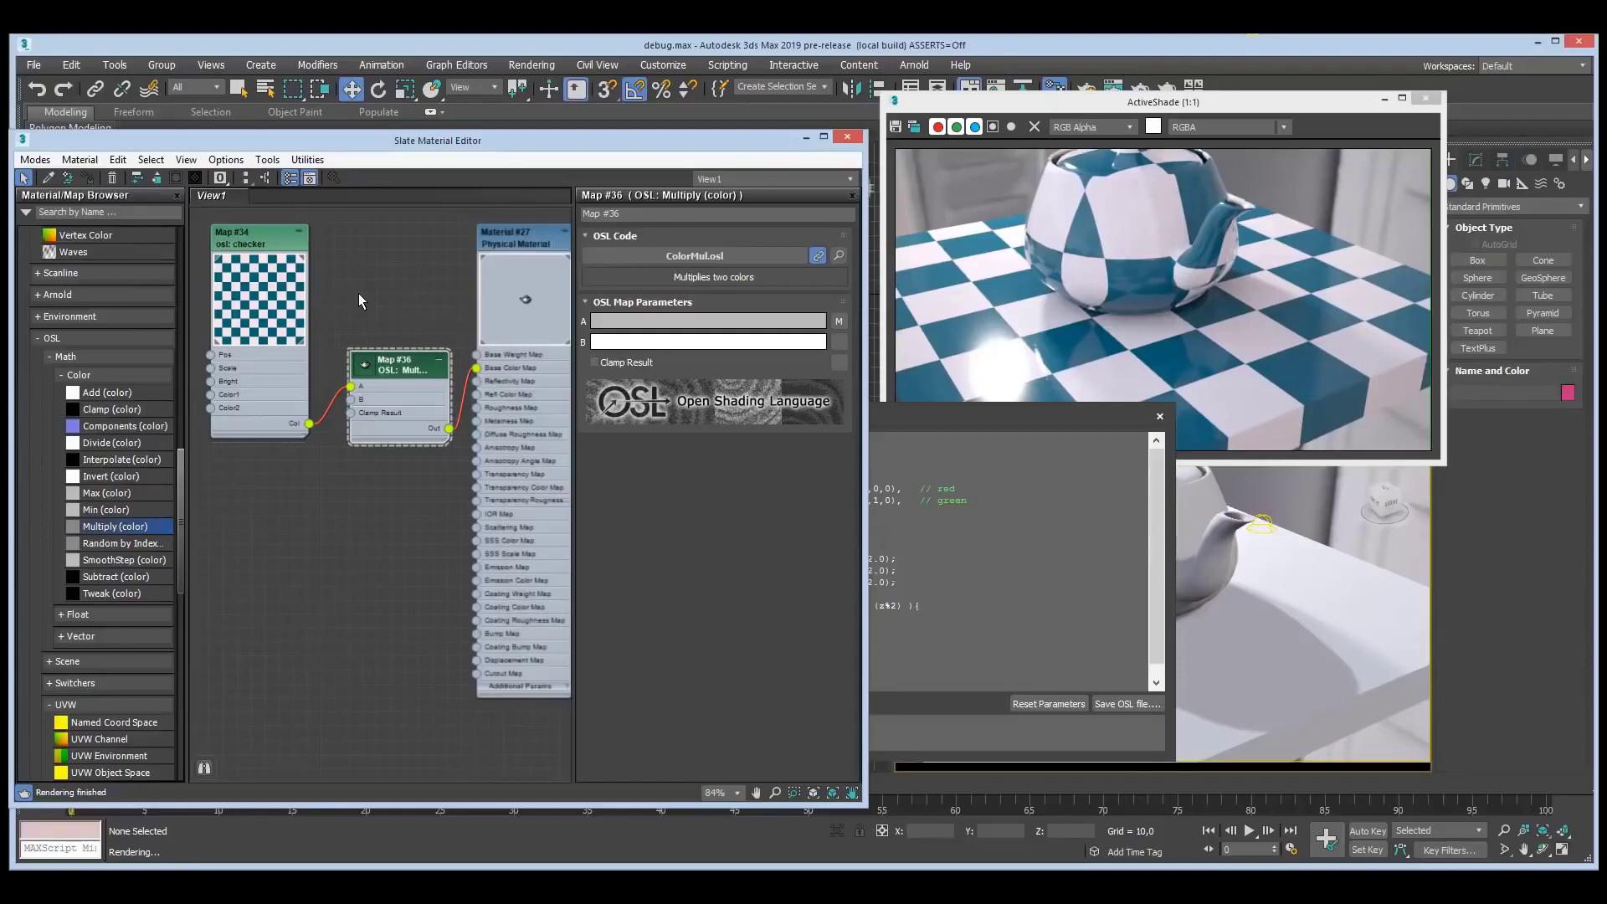
drag(926, 419, 1116, 419)
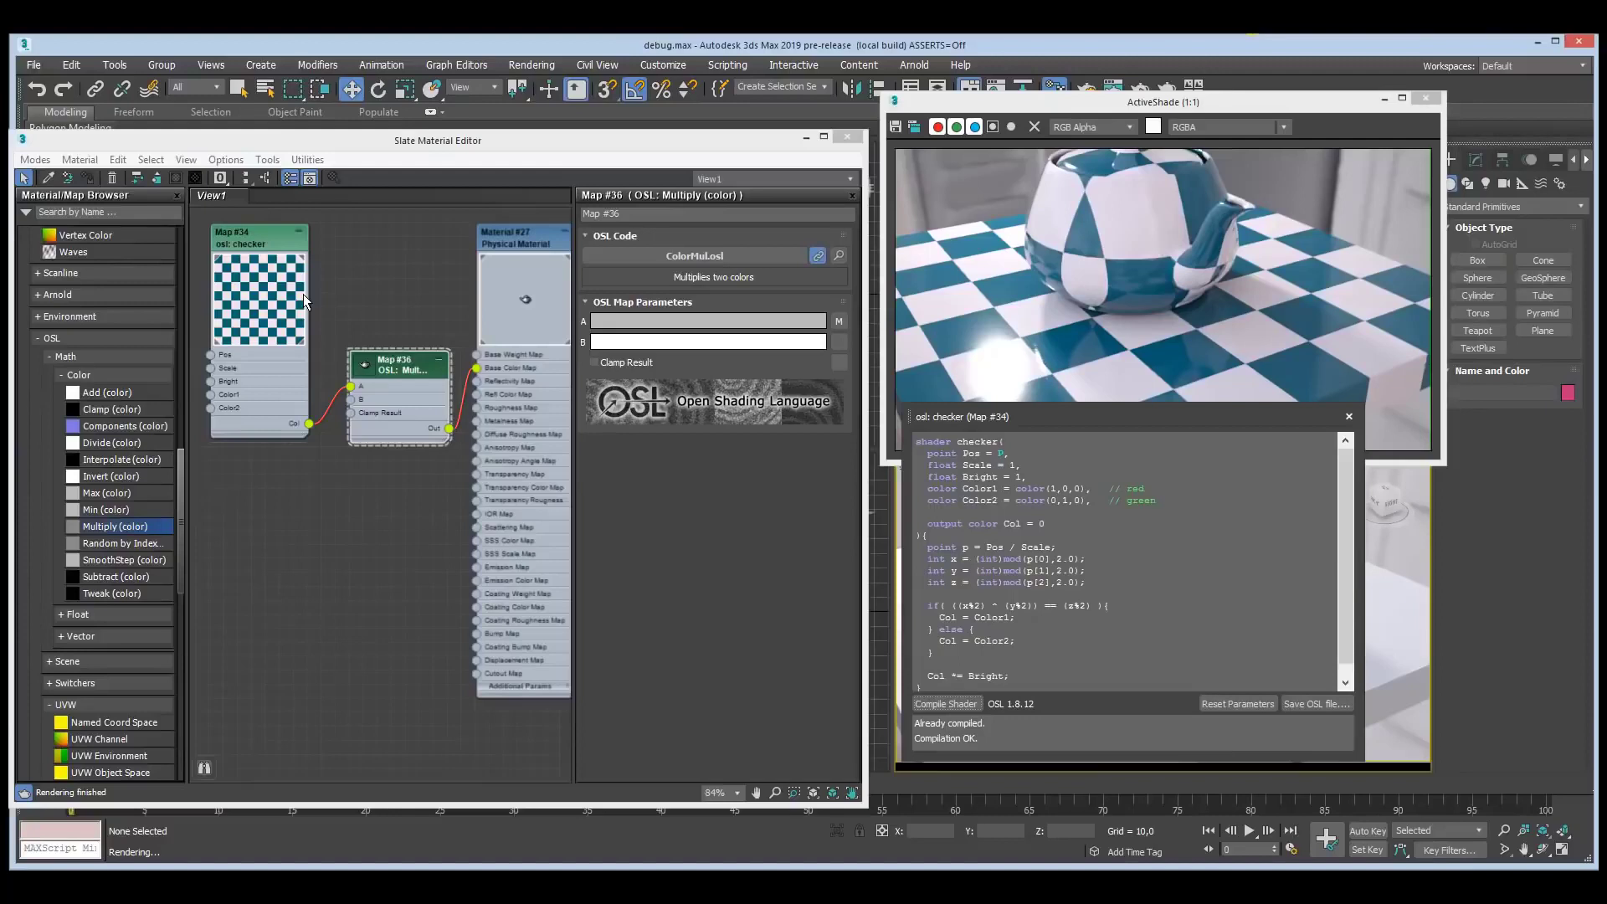
drag(184, 487, 181, 348)
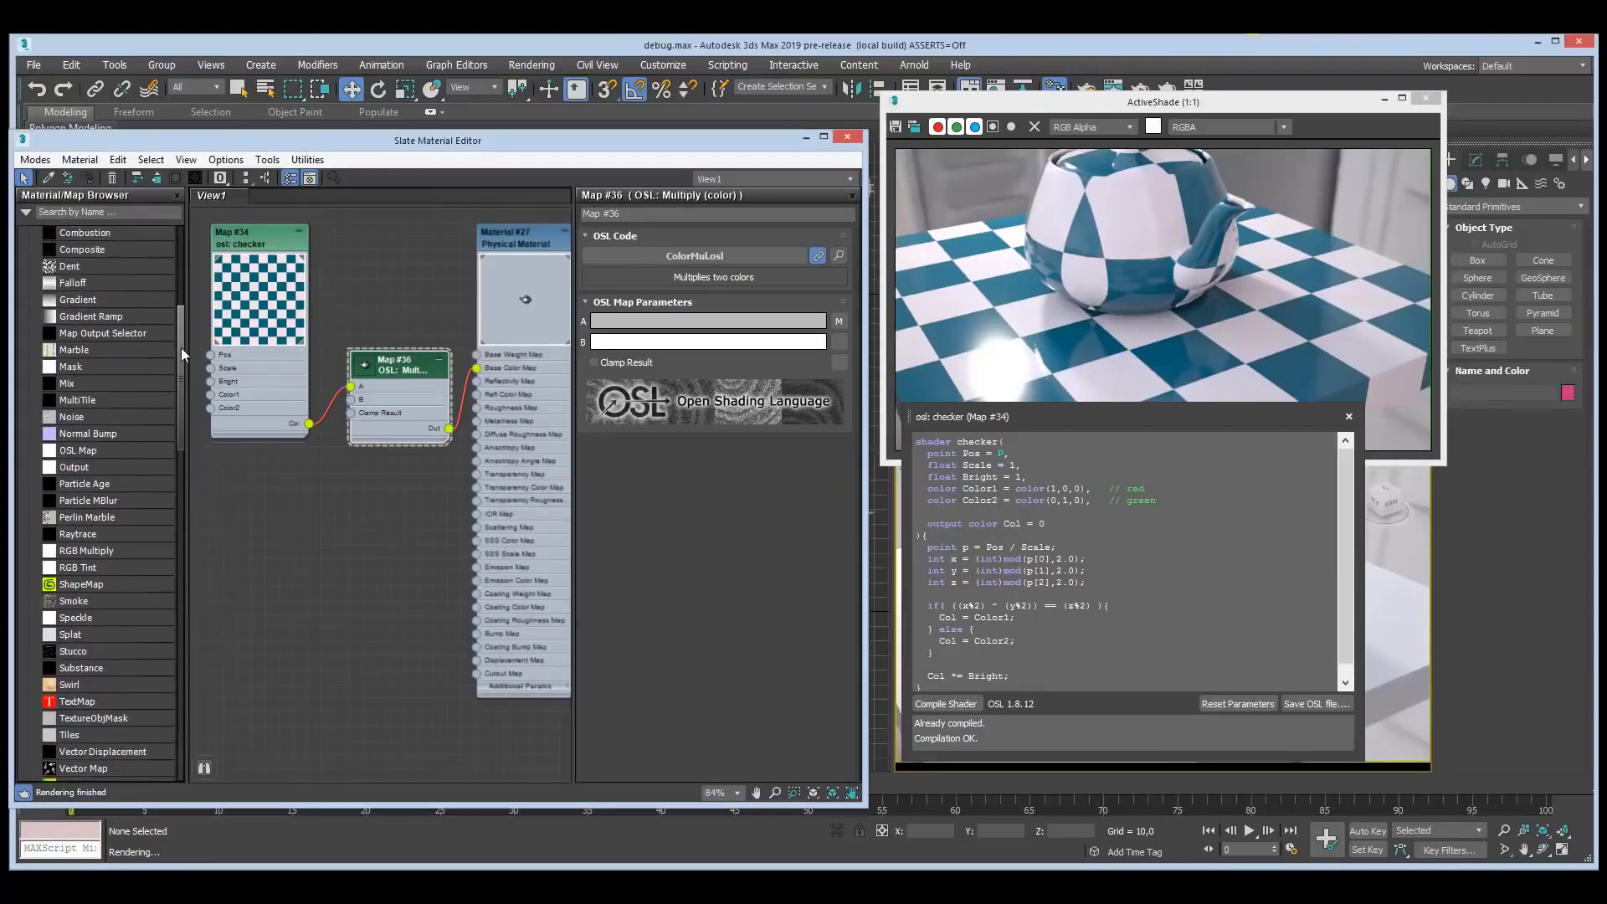
- Add a new OSL Map node with the Example shader and open its code
click(68, 450)
drag(266, 538, 254, 489)
double_click(226, 496)
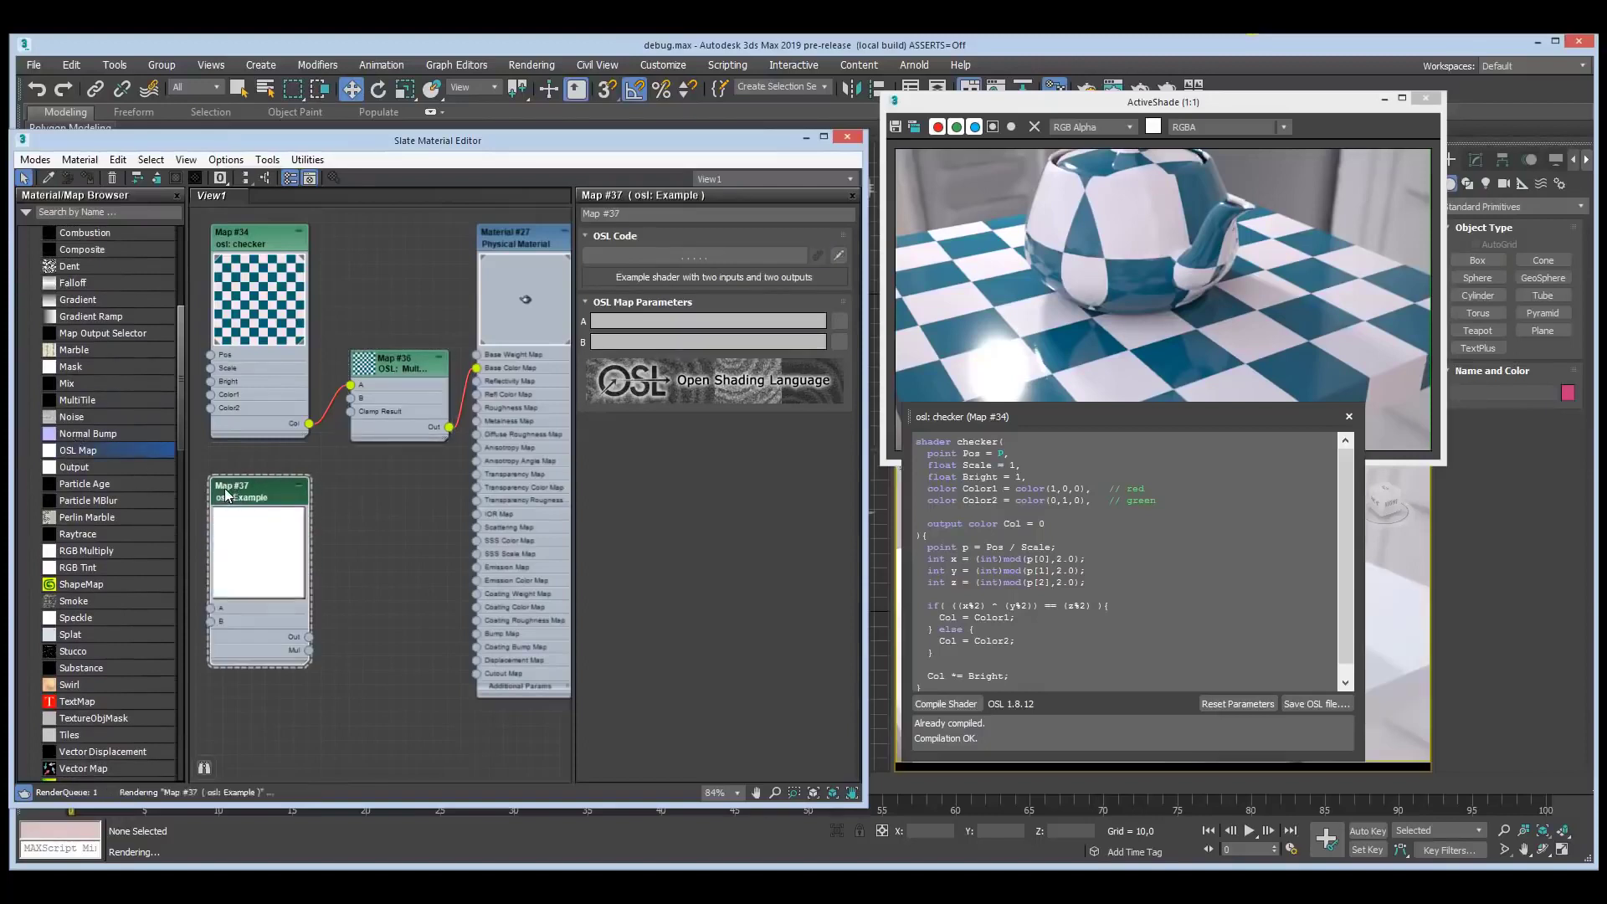
click(836, 256)
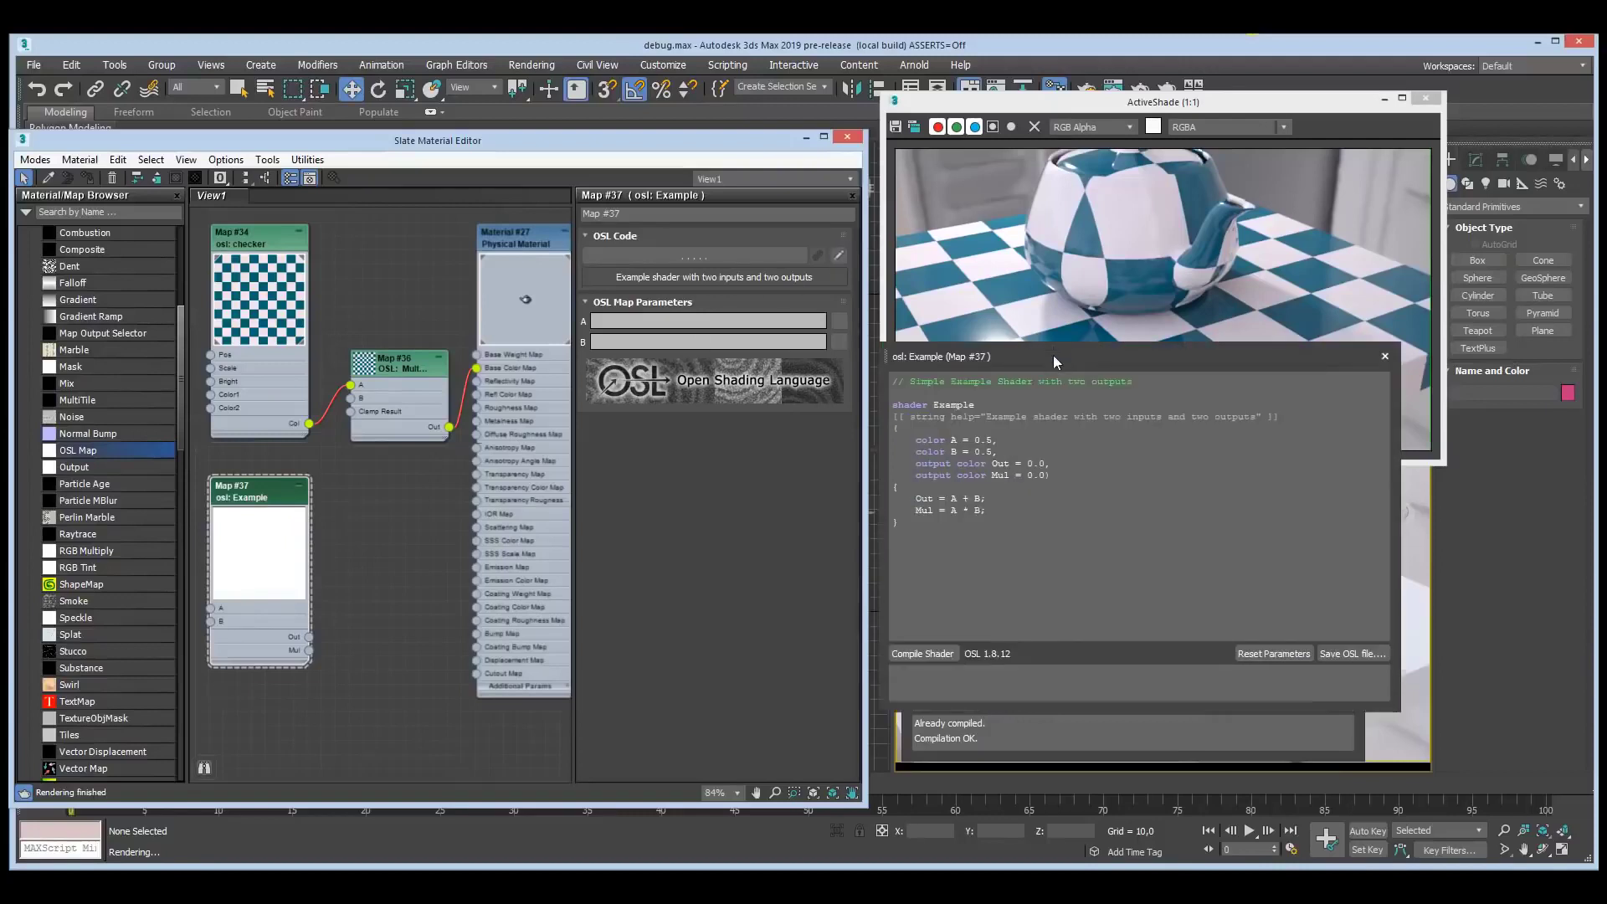
drag(1053, 355, 1115, 365)
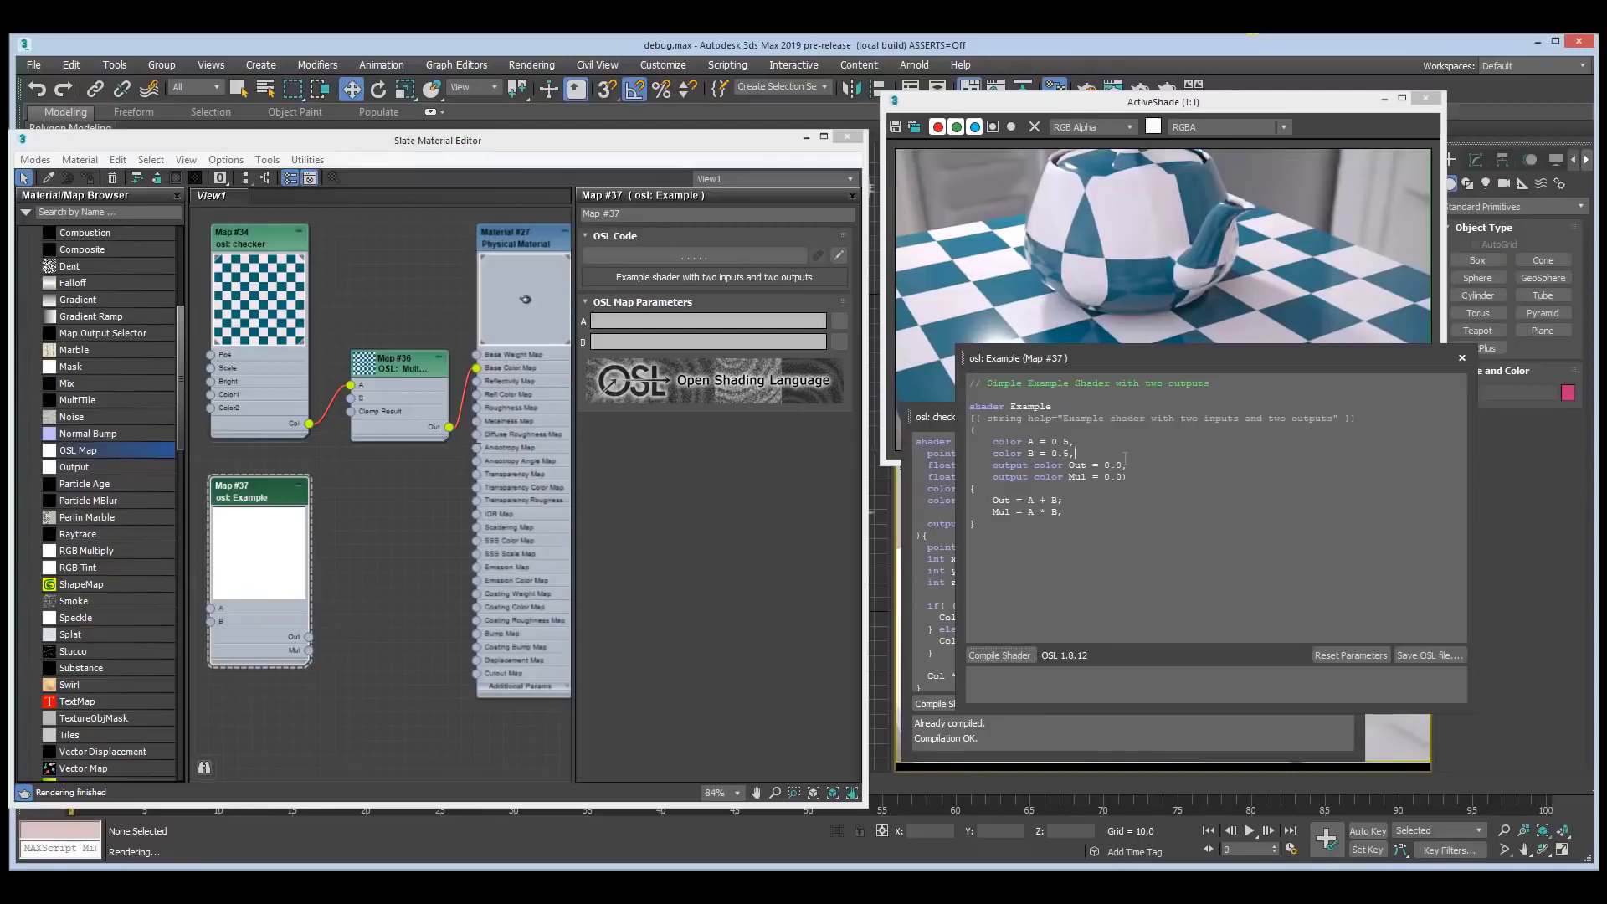
- Add a bogus line to trigger a compile error, remove it, recompile cleanly, and close the editor
key(Return)
text(asodj aoij das)
click(996, 655)
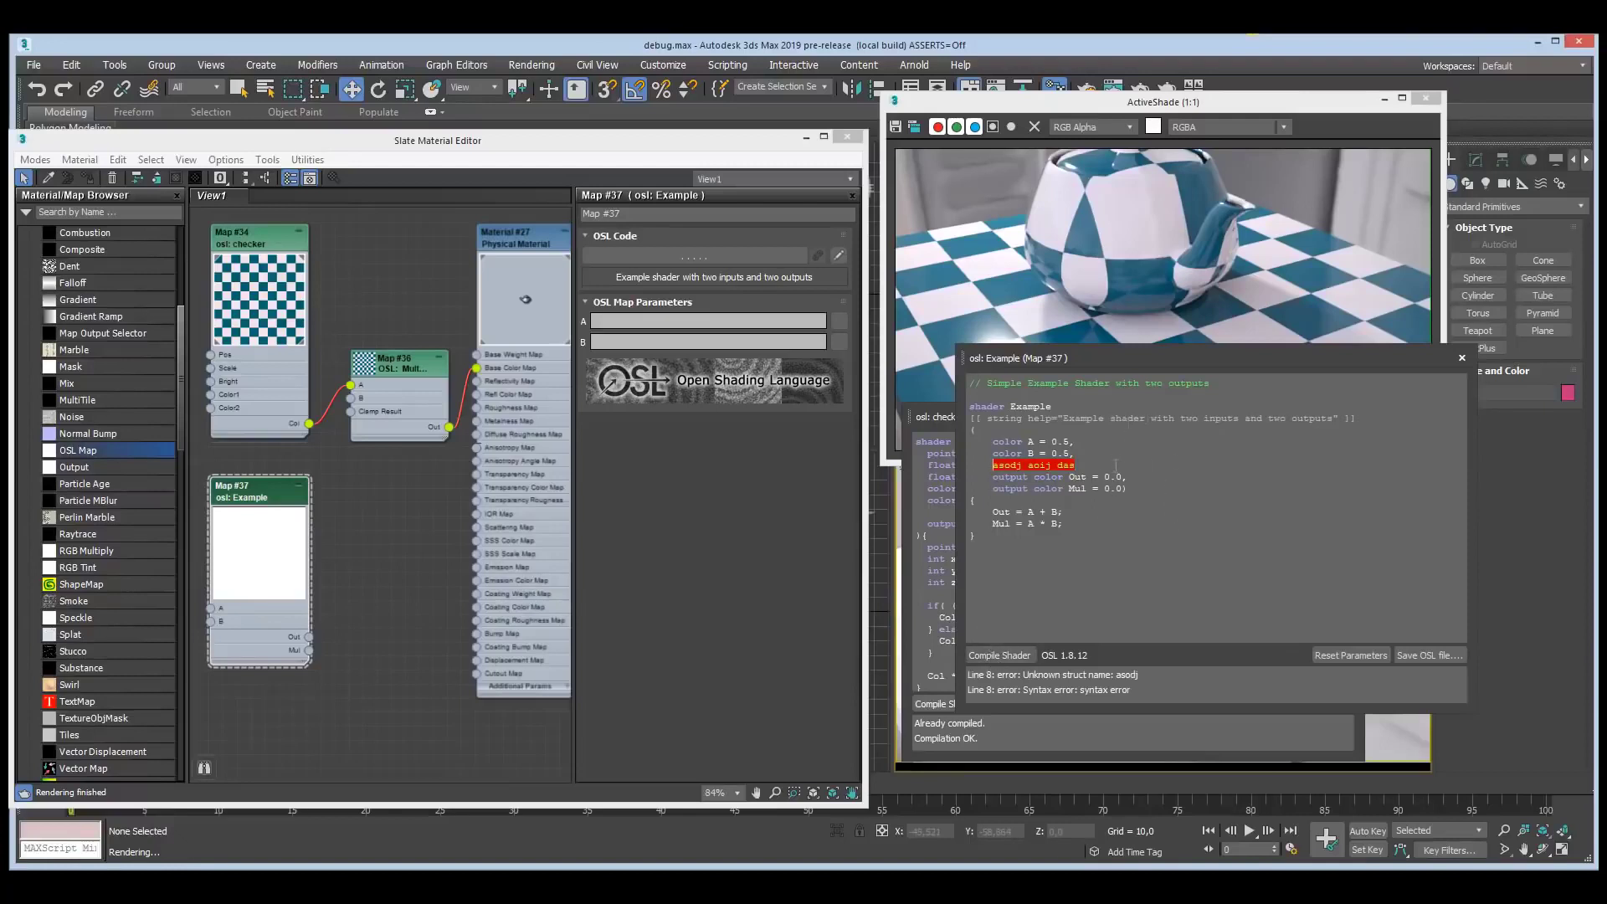
key(BackSpace)
key(BackSpace)
click(1001, 655)
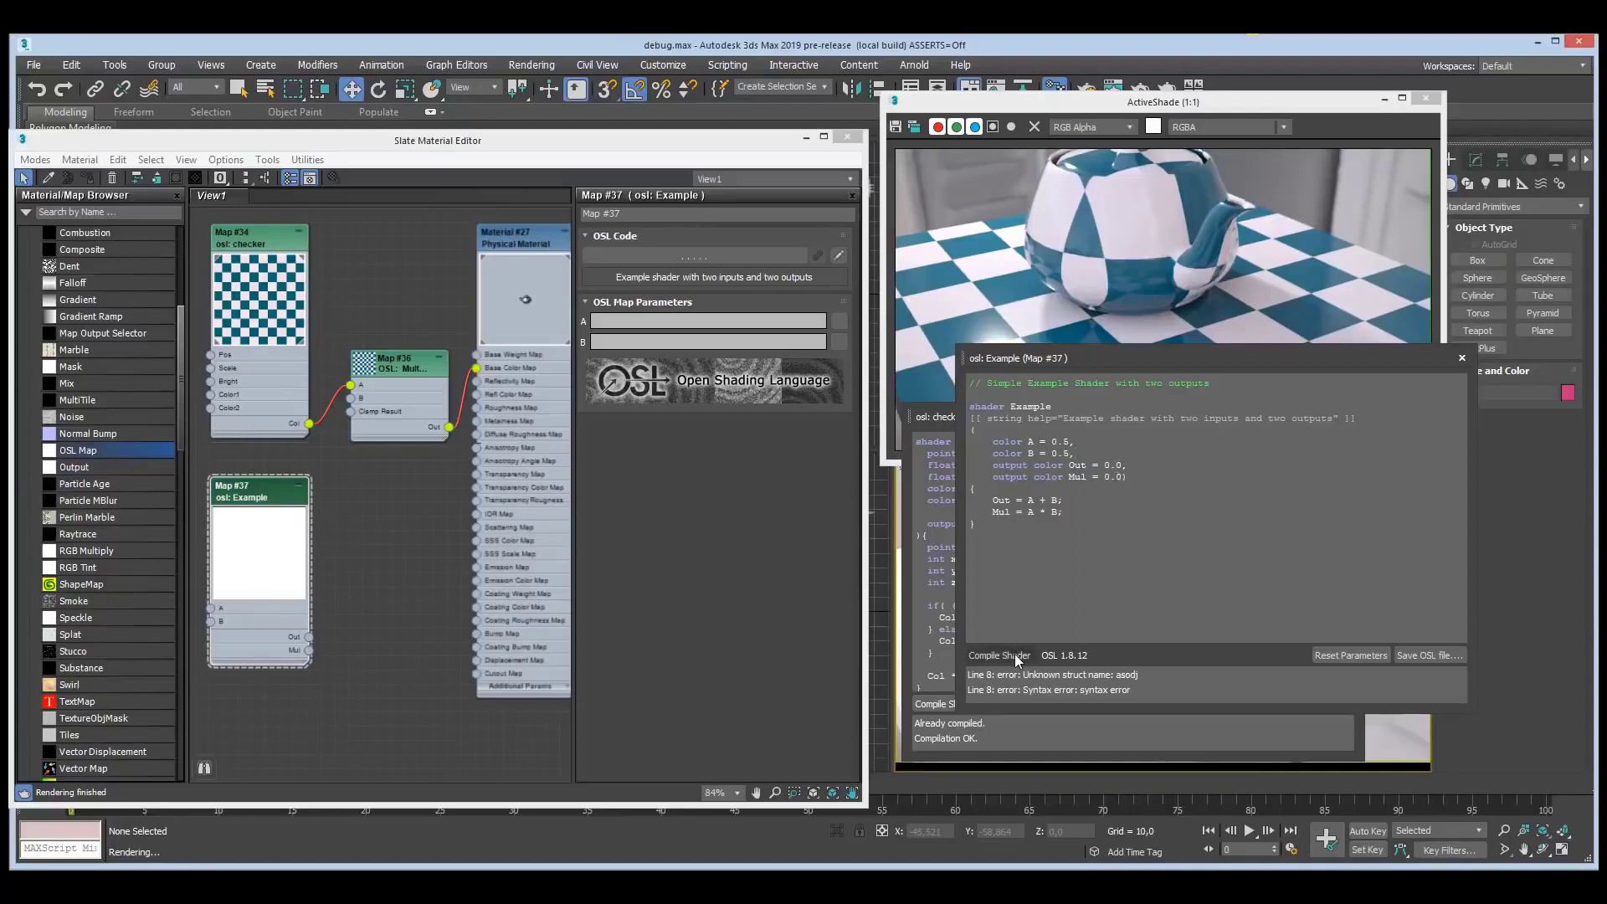
click(1462, 358)
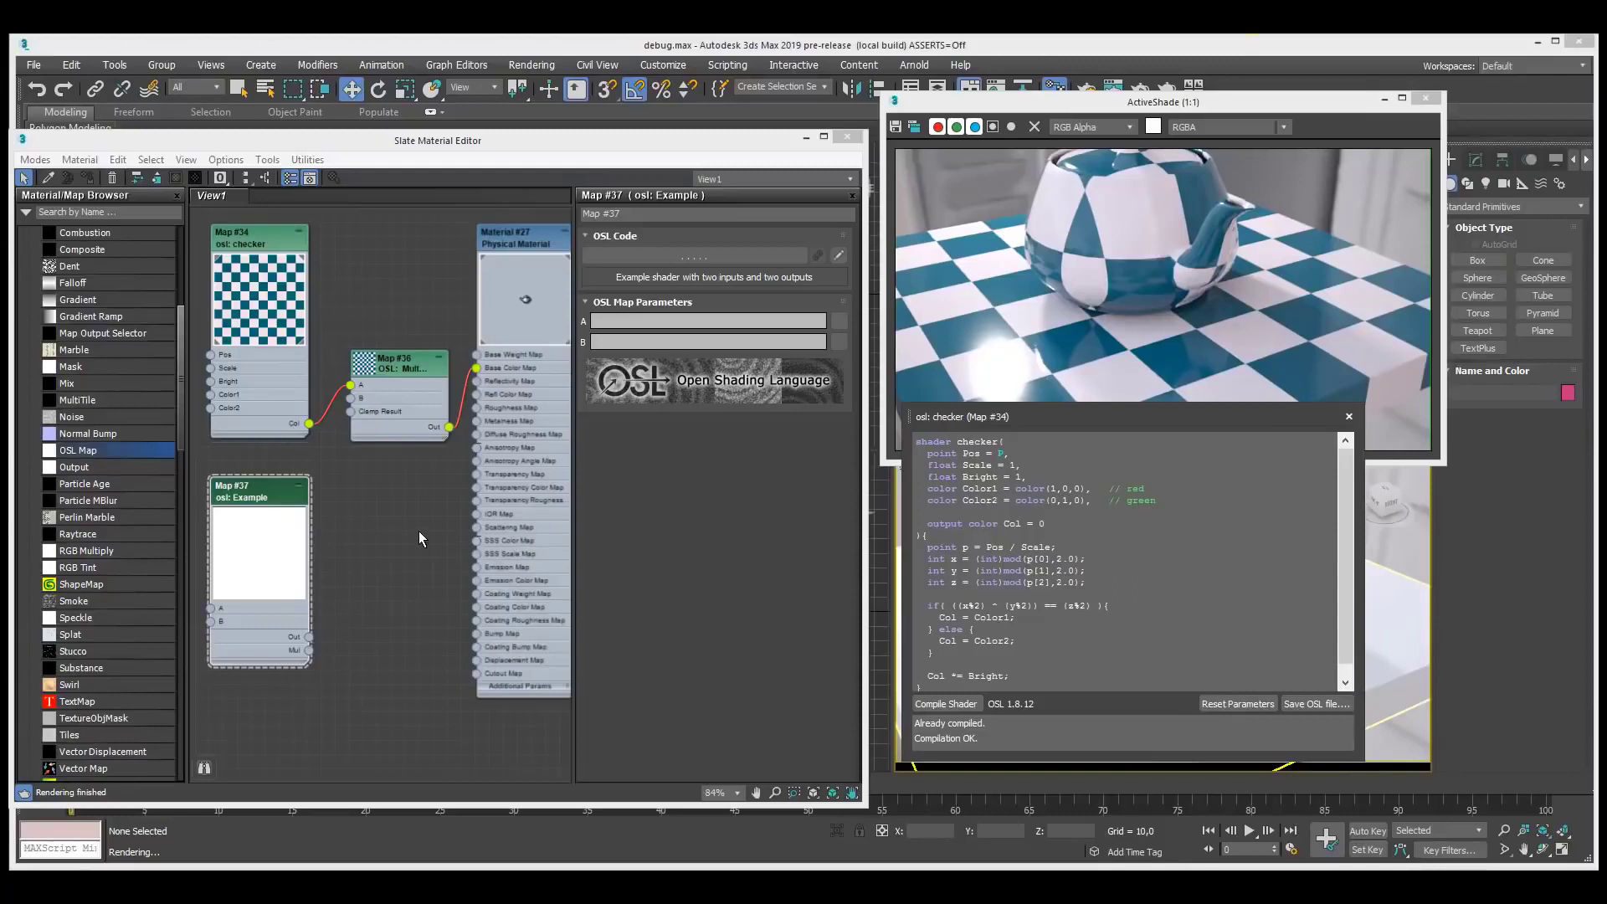
- Nudge the checker code window aside and select Map #36, the OSL Multiply node
click(270, 490)
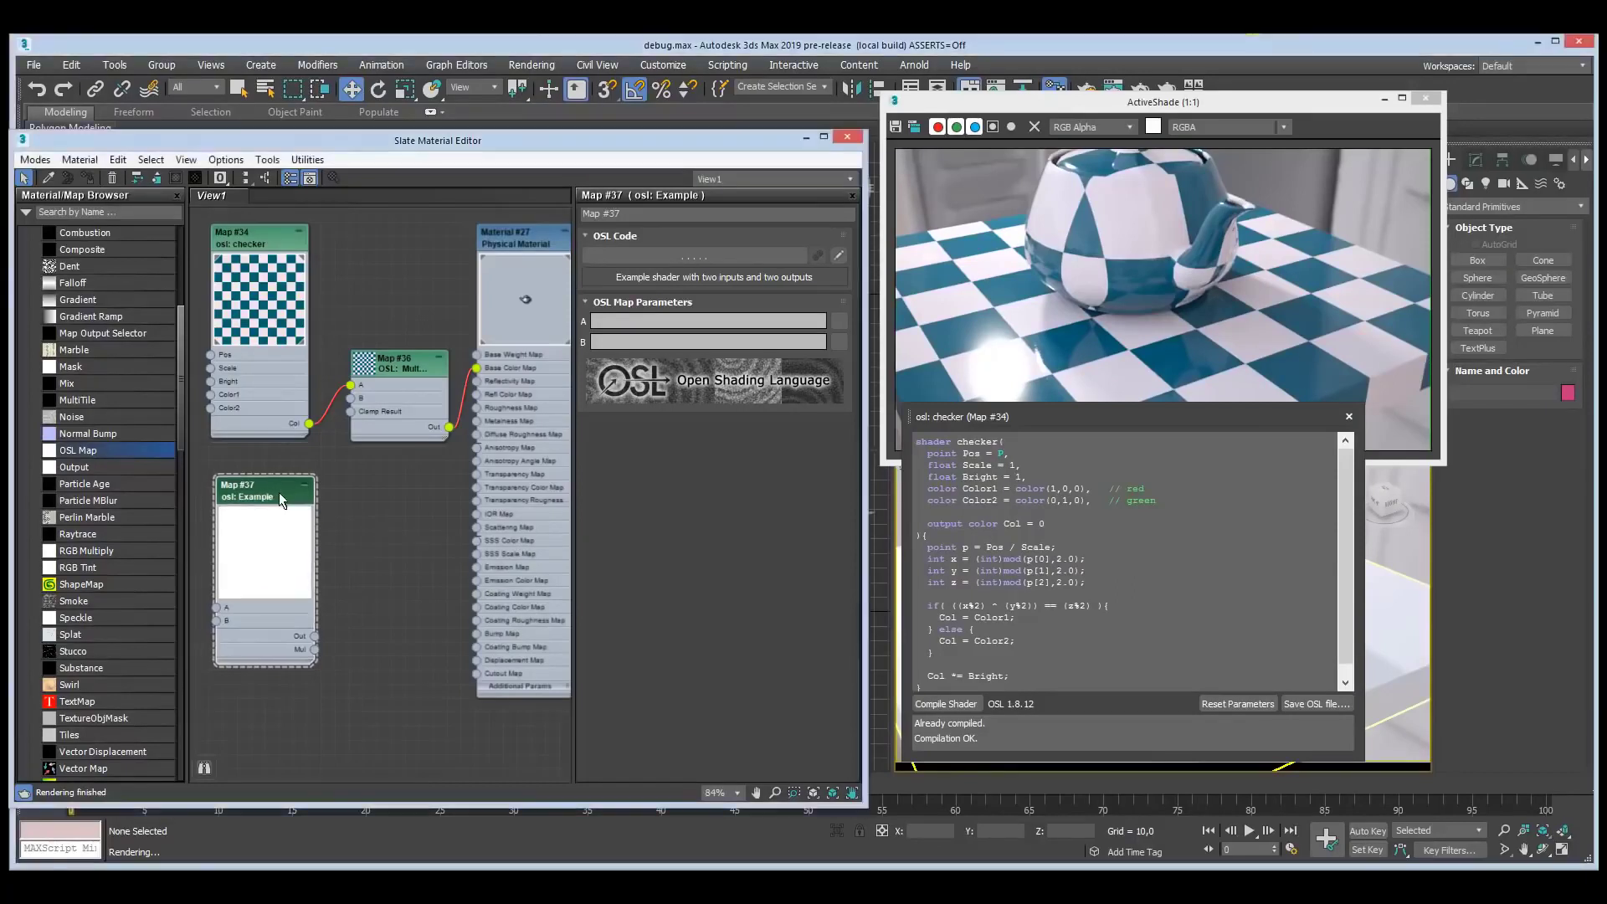
drag(186, 411, 193, 624)
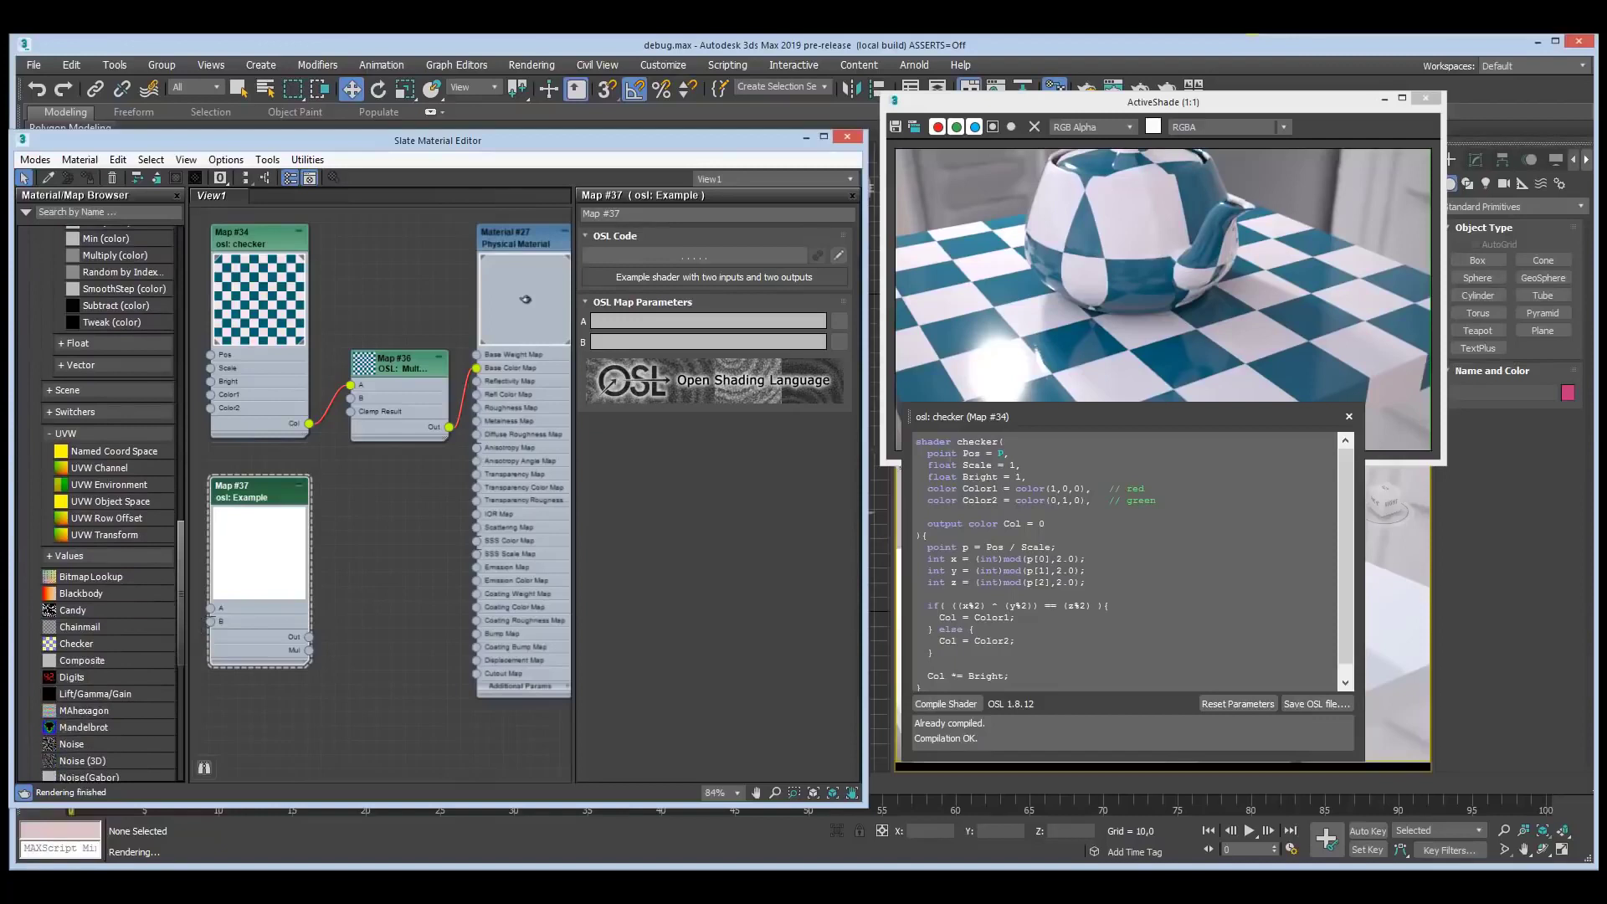
drag(1083, 417, 1087, 415)
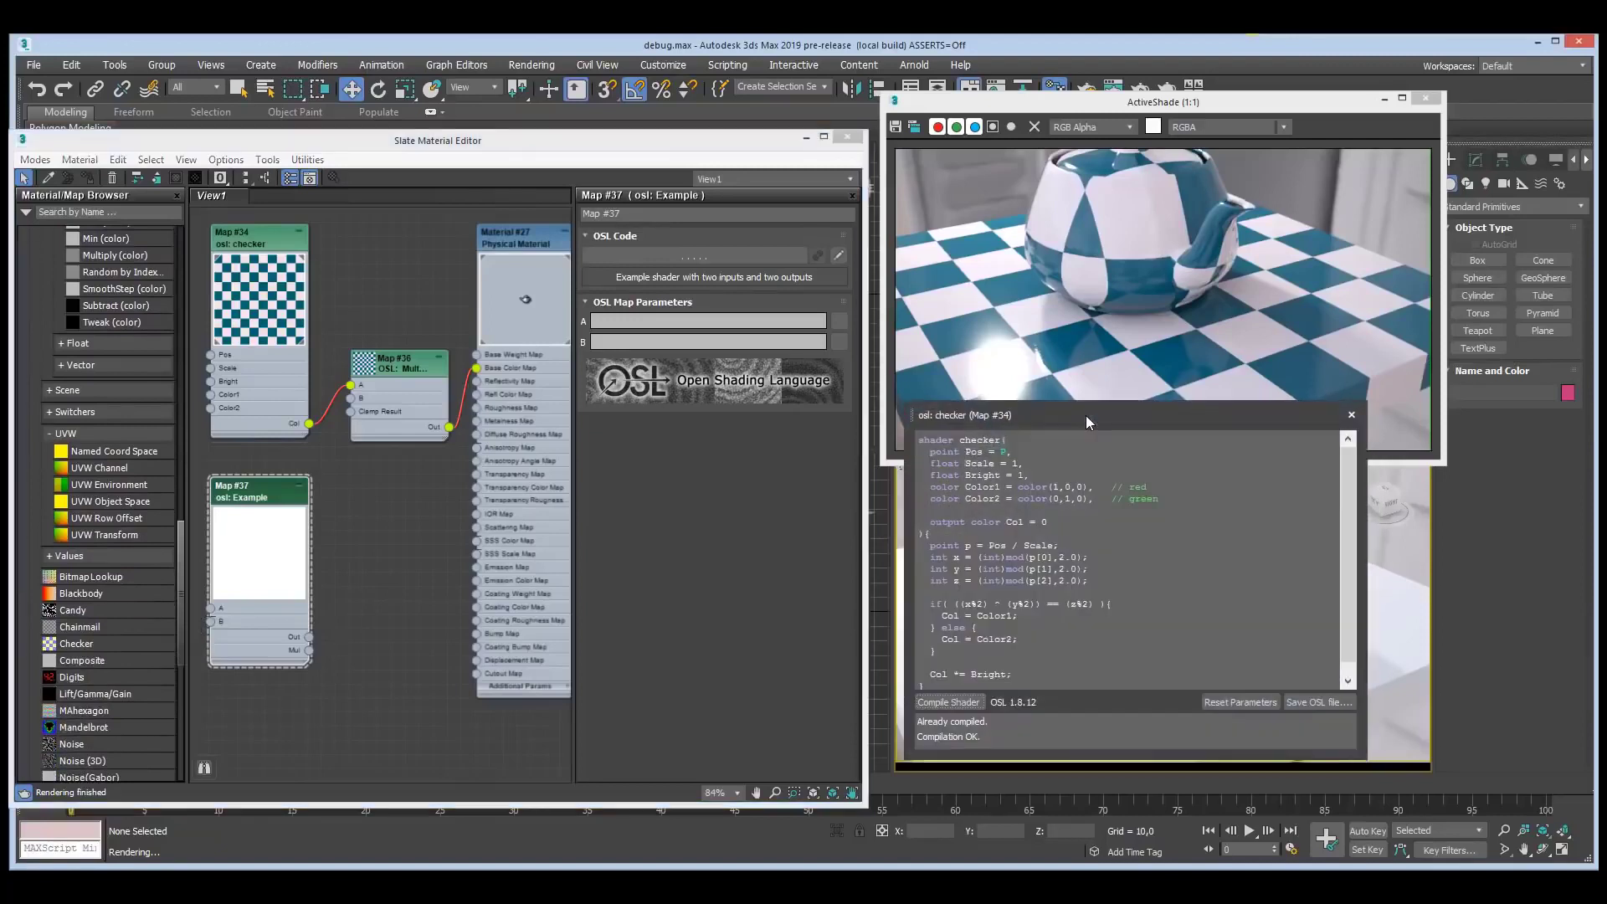
click(274, 497)
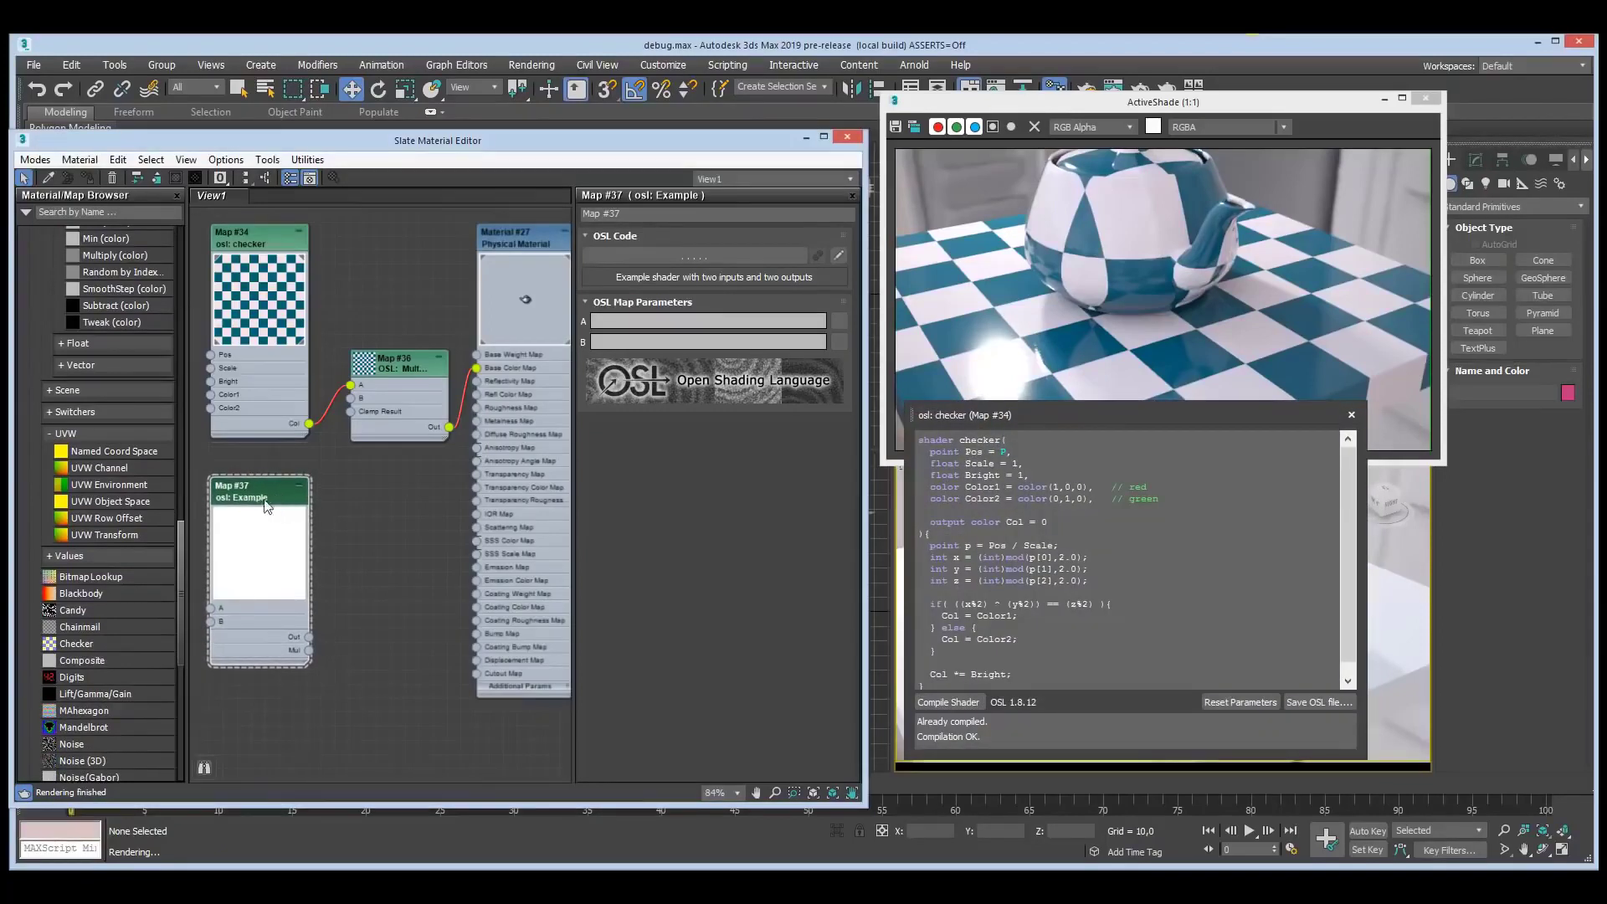
scroll(177, 555, down, 2)
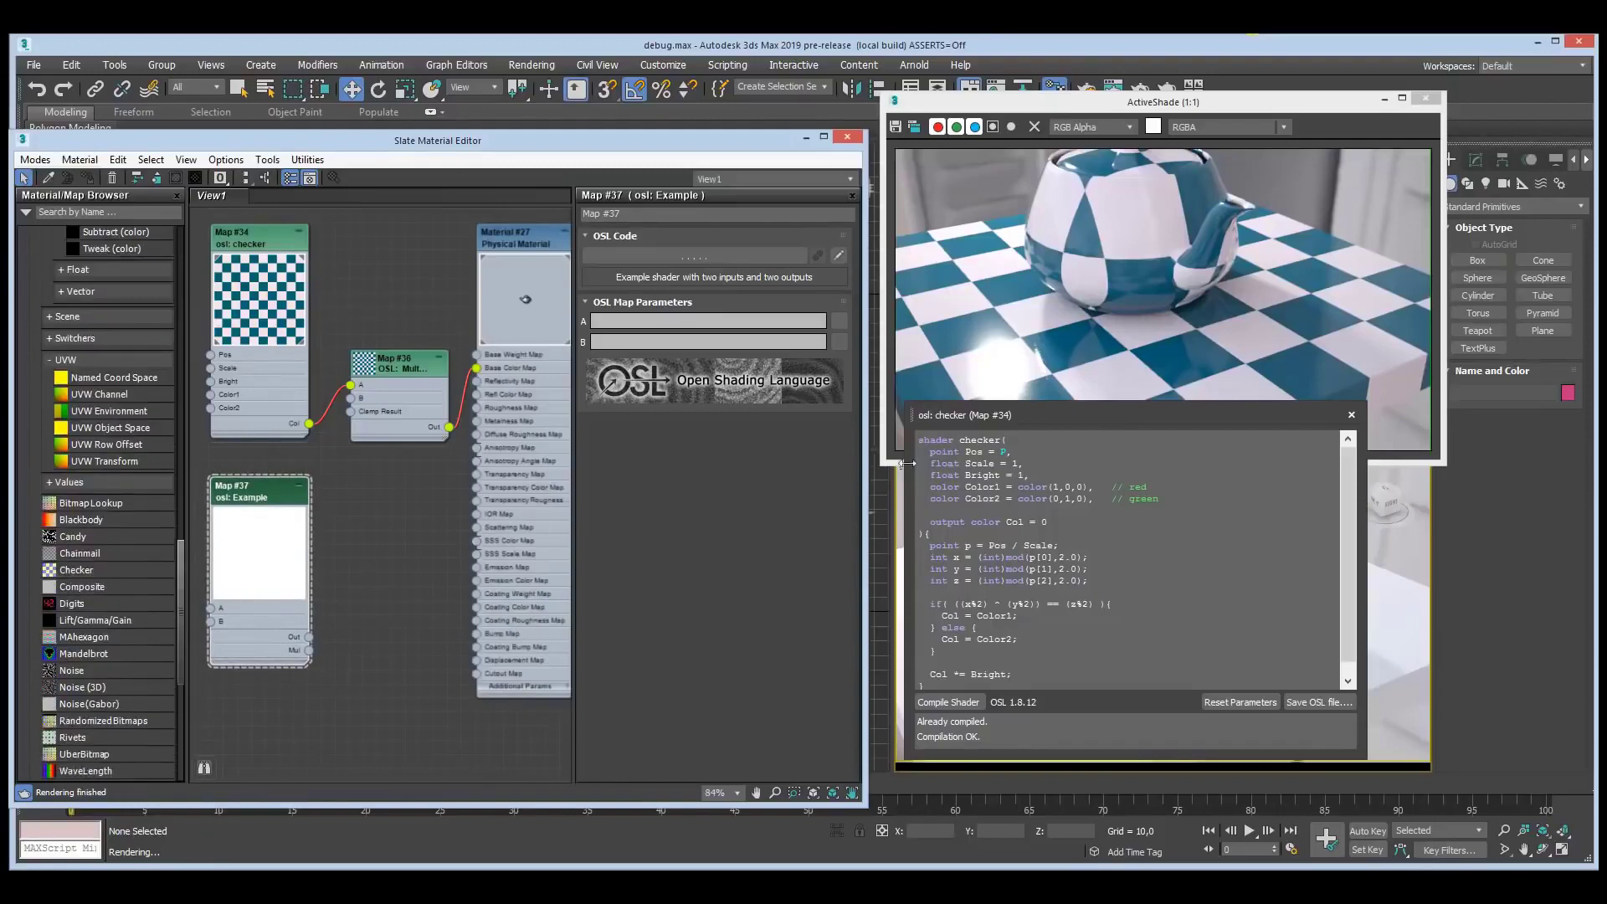
mouse_move(1047, 418)
mouse_down()
mouse_move(1065, 418)
mouse_move(1050, 418)
mouse_up()
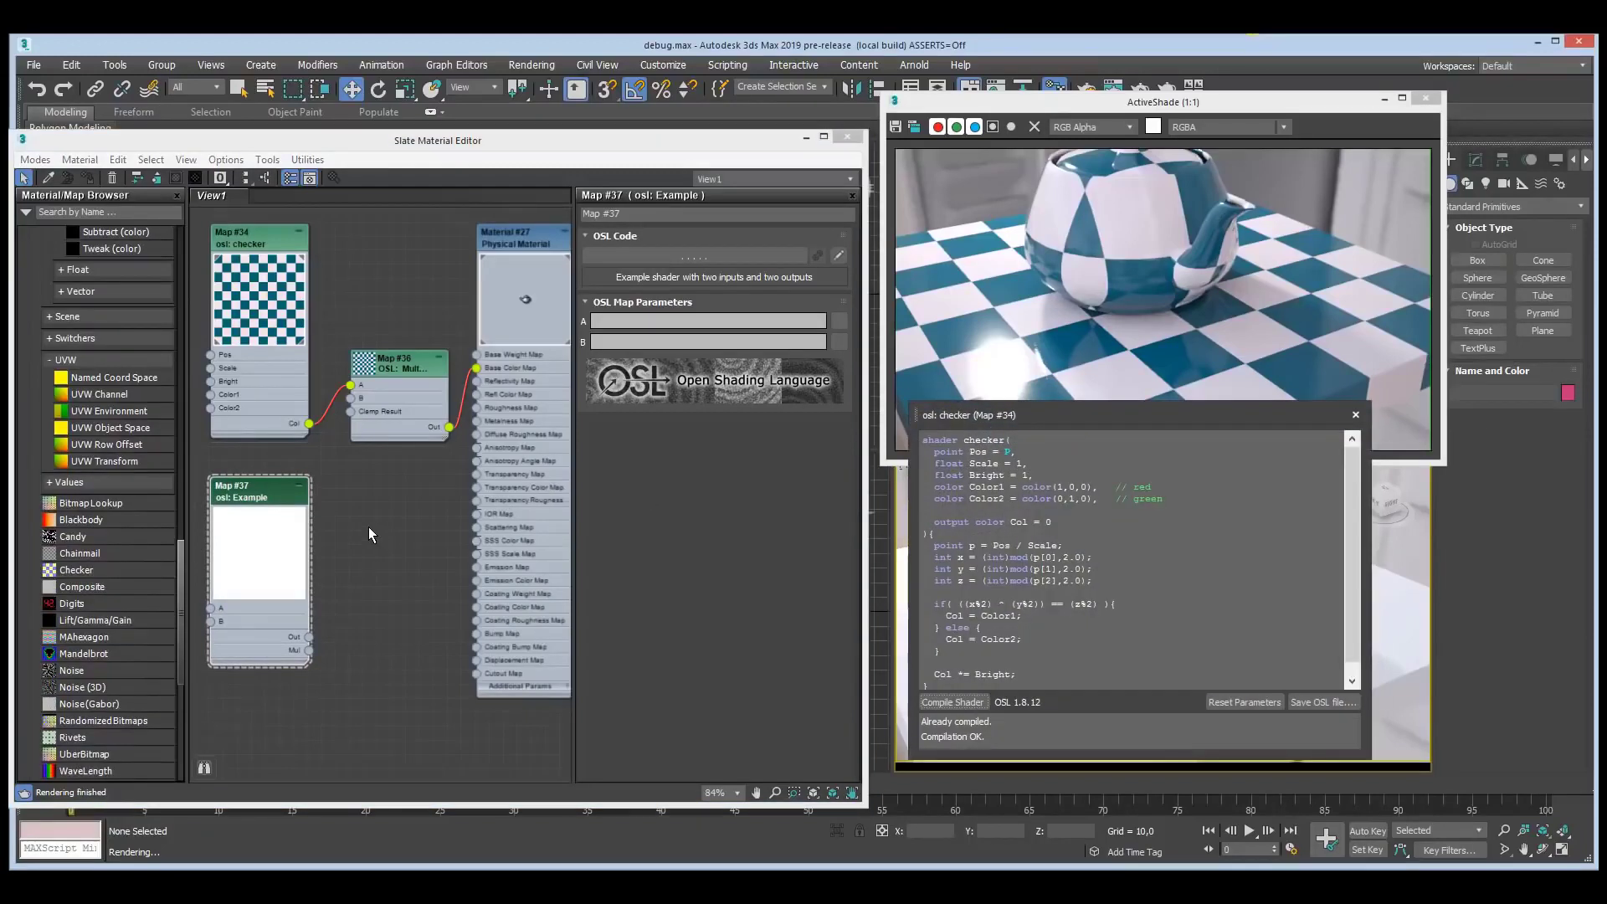
click(258, 491)
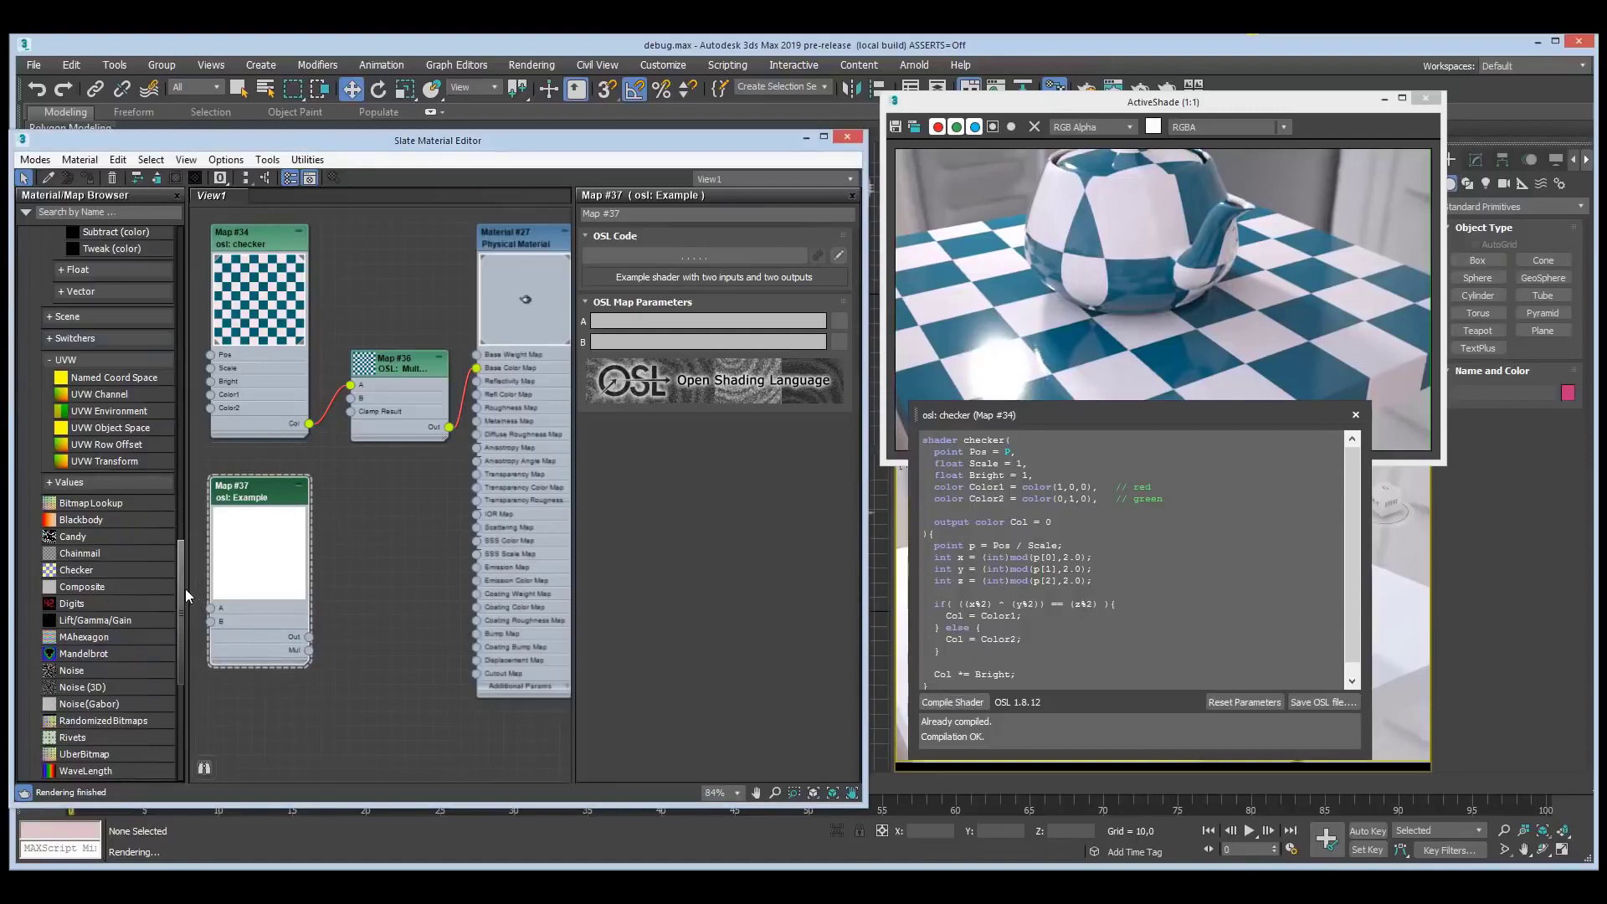
scroll(184, 589, down, 1)
scroll(184, 591, up, 2)
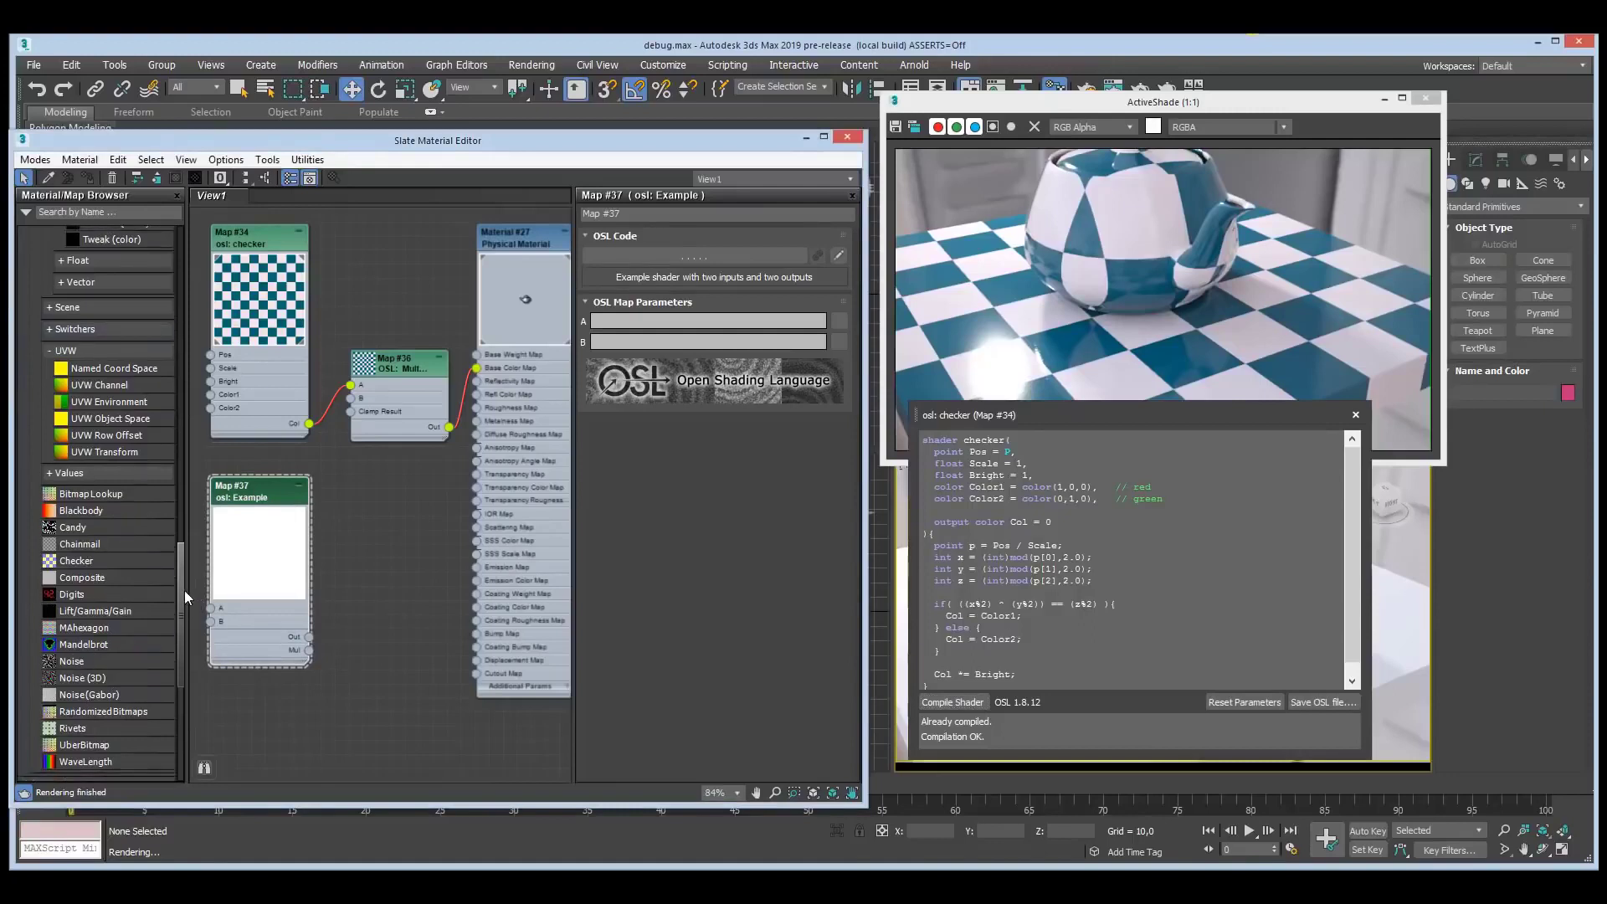
click(400, 364)
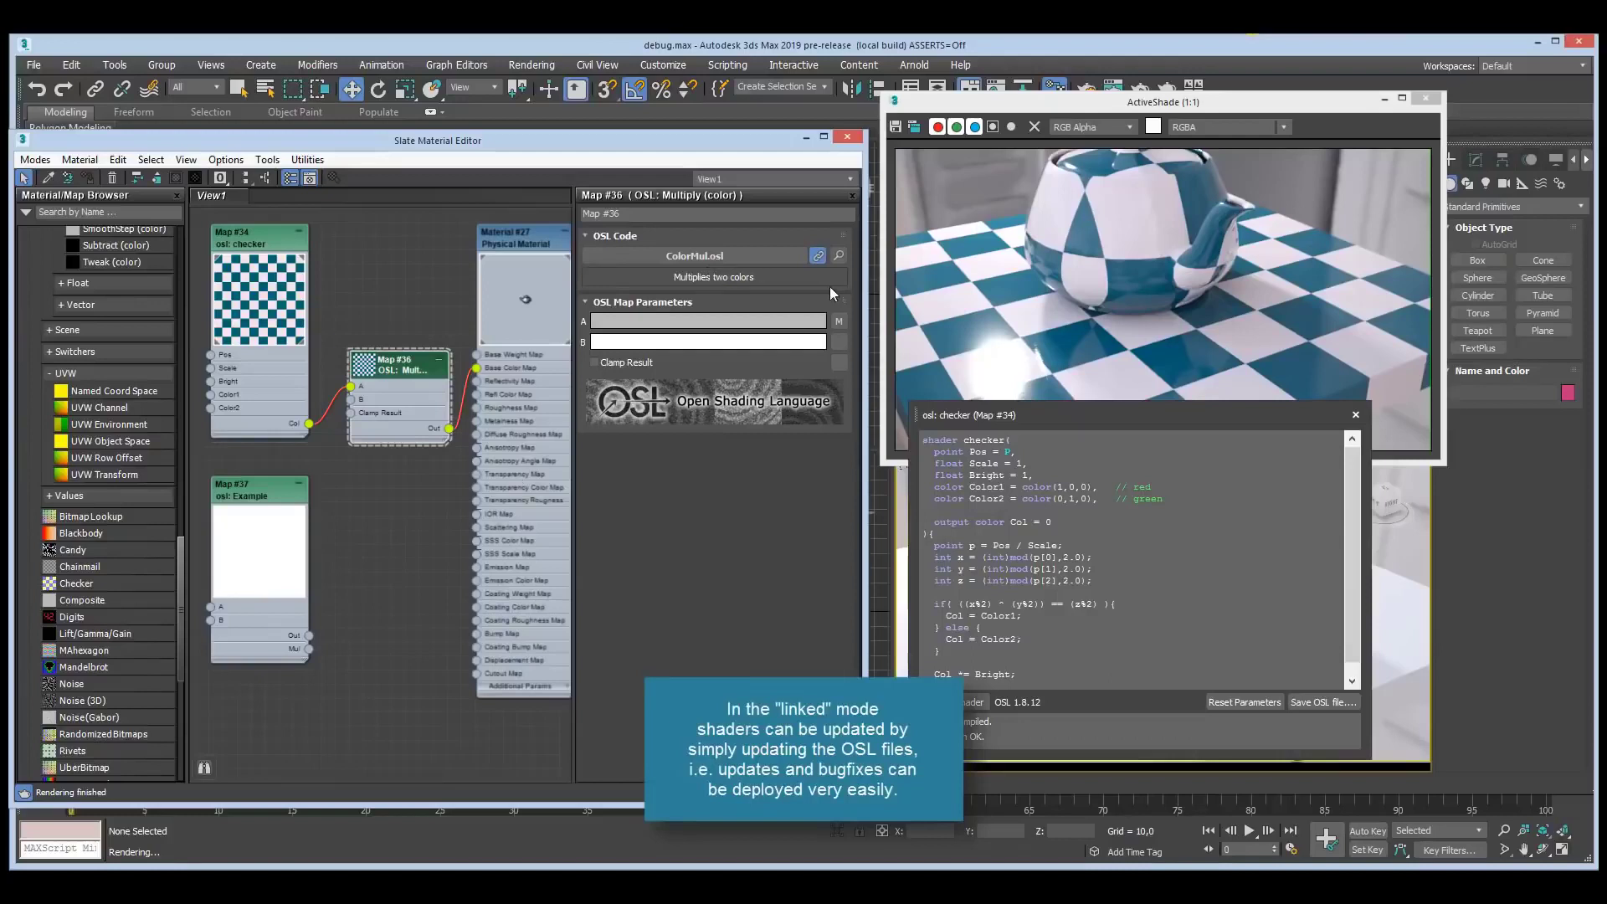
- Unlink the Multiply map from ColorMul.osl for local editing
click(839, 257)
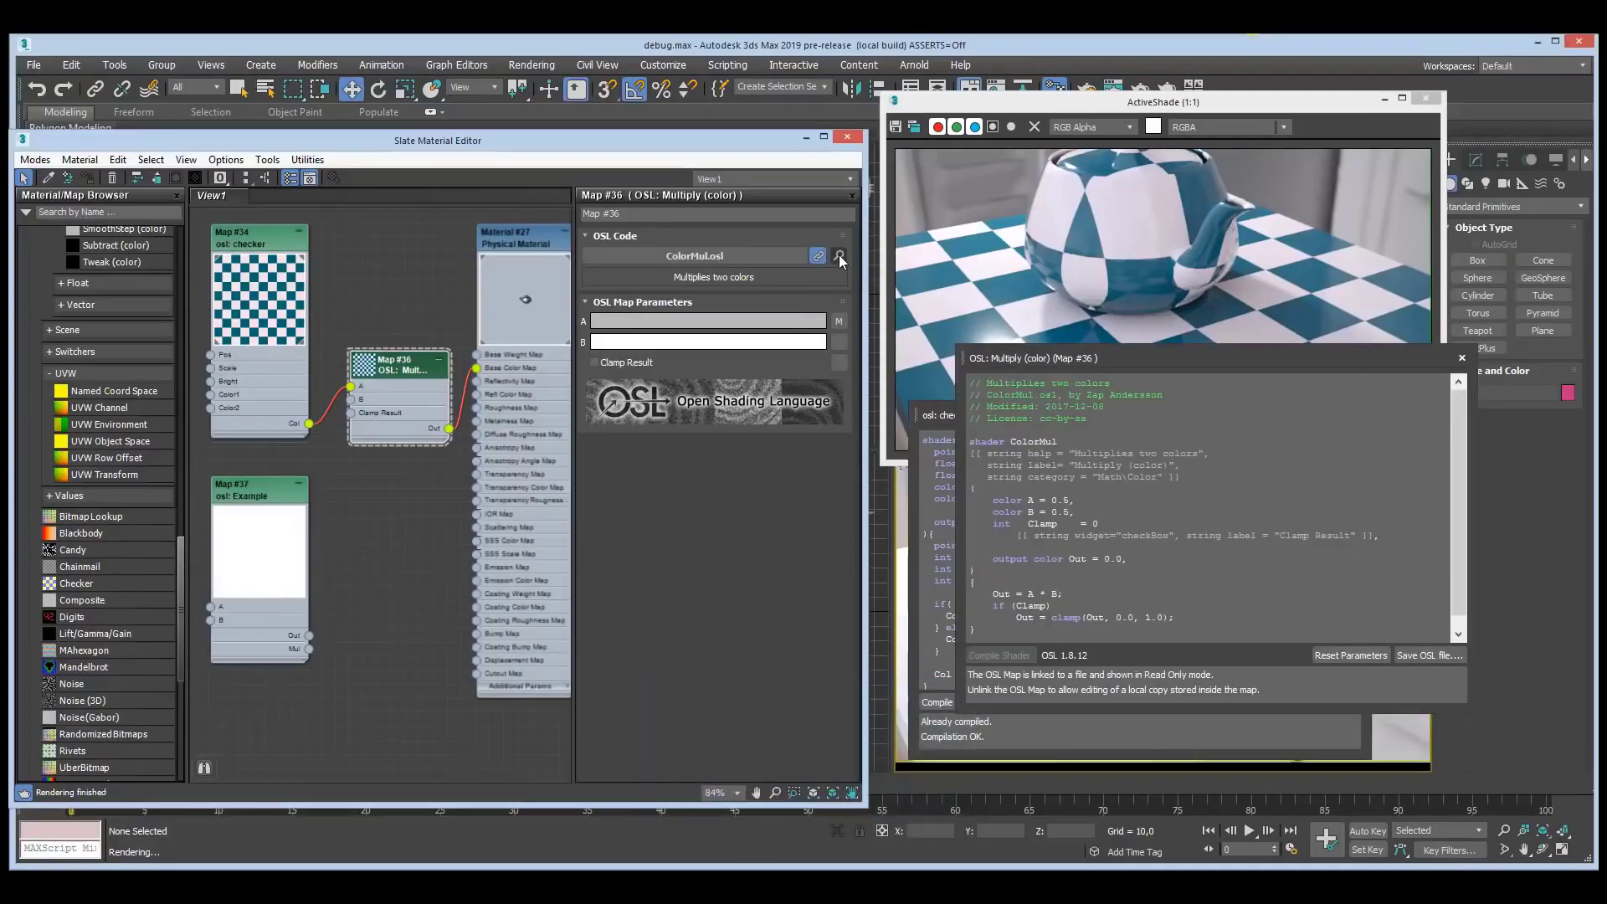
click(839, 257)
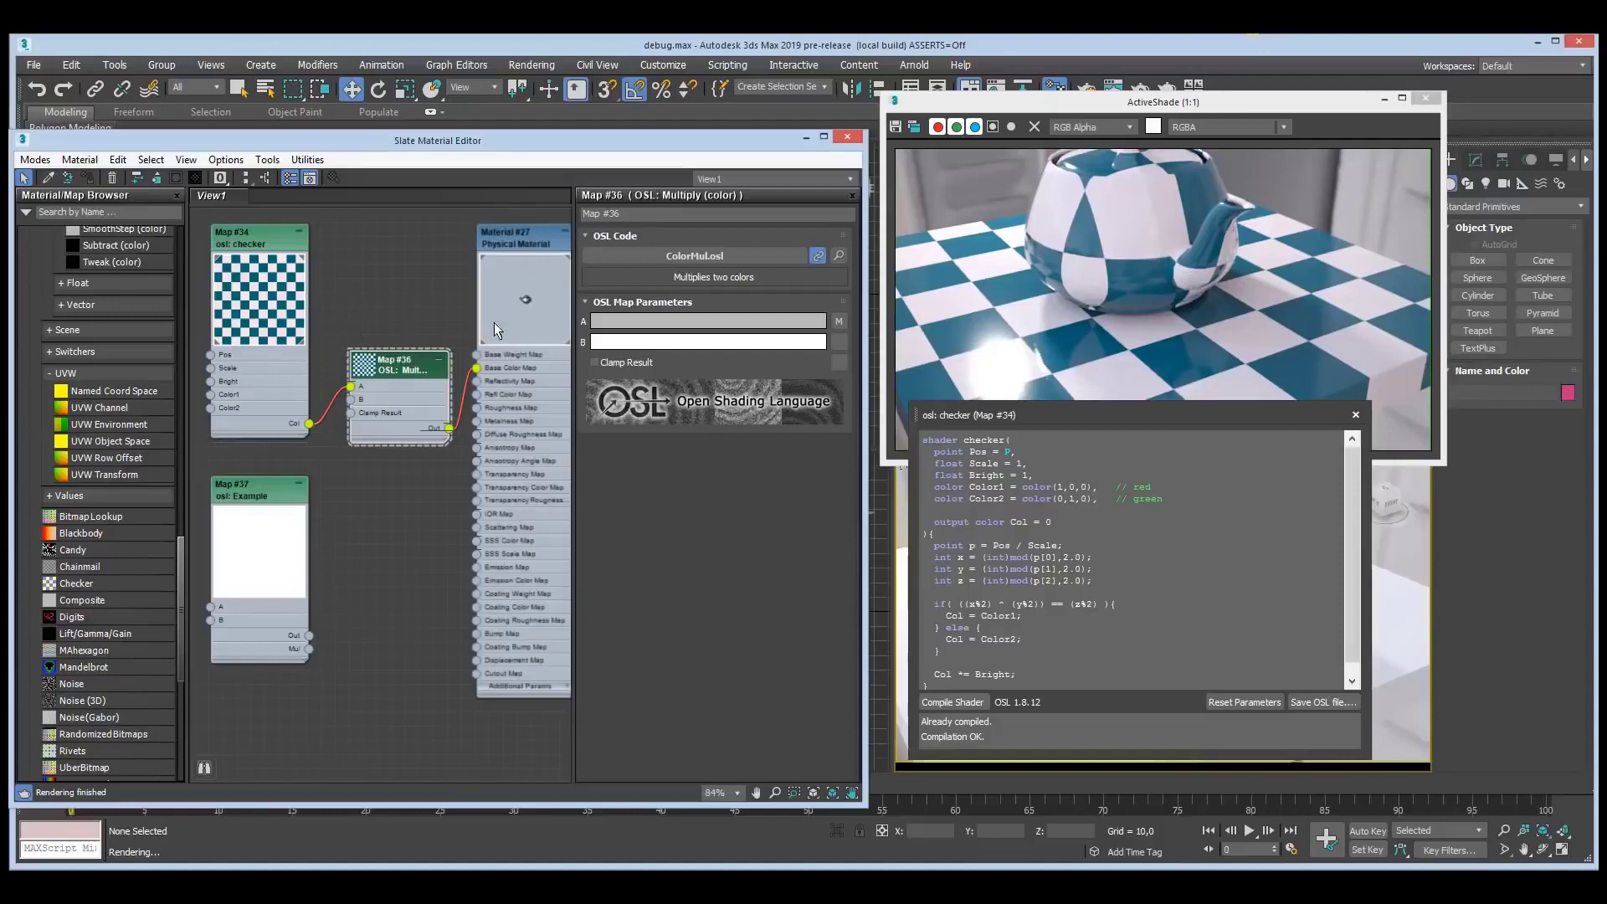
click(817, 258)
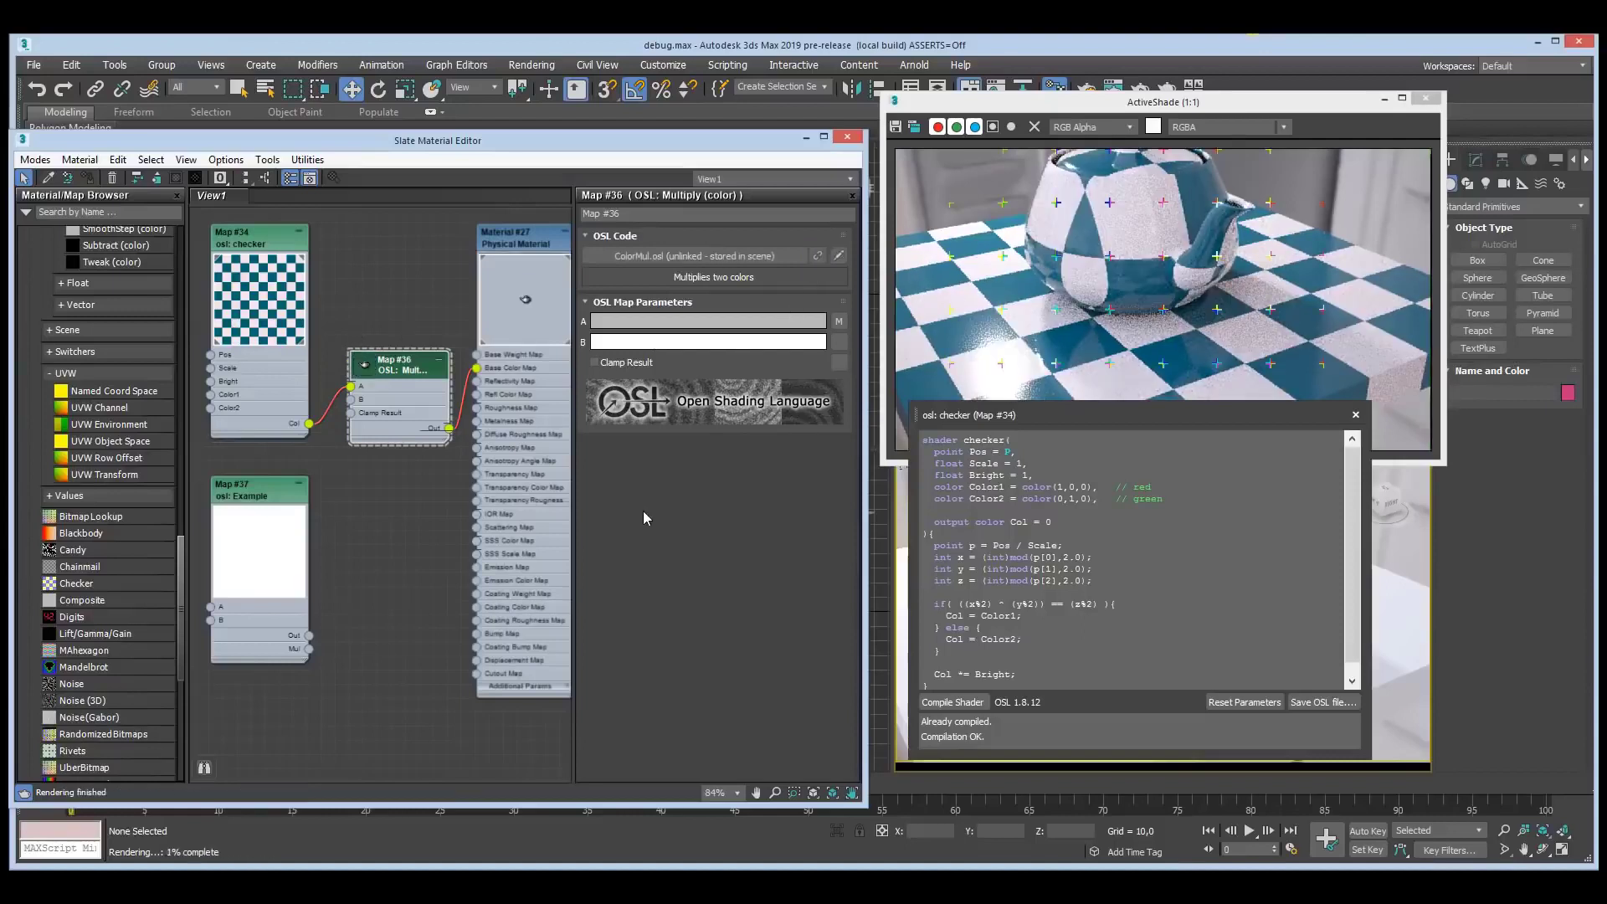
drag(390, 372, 375, 360)
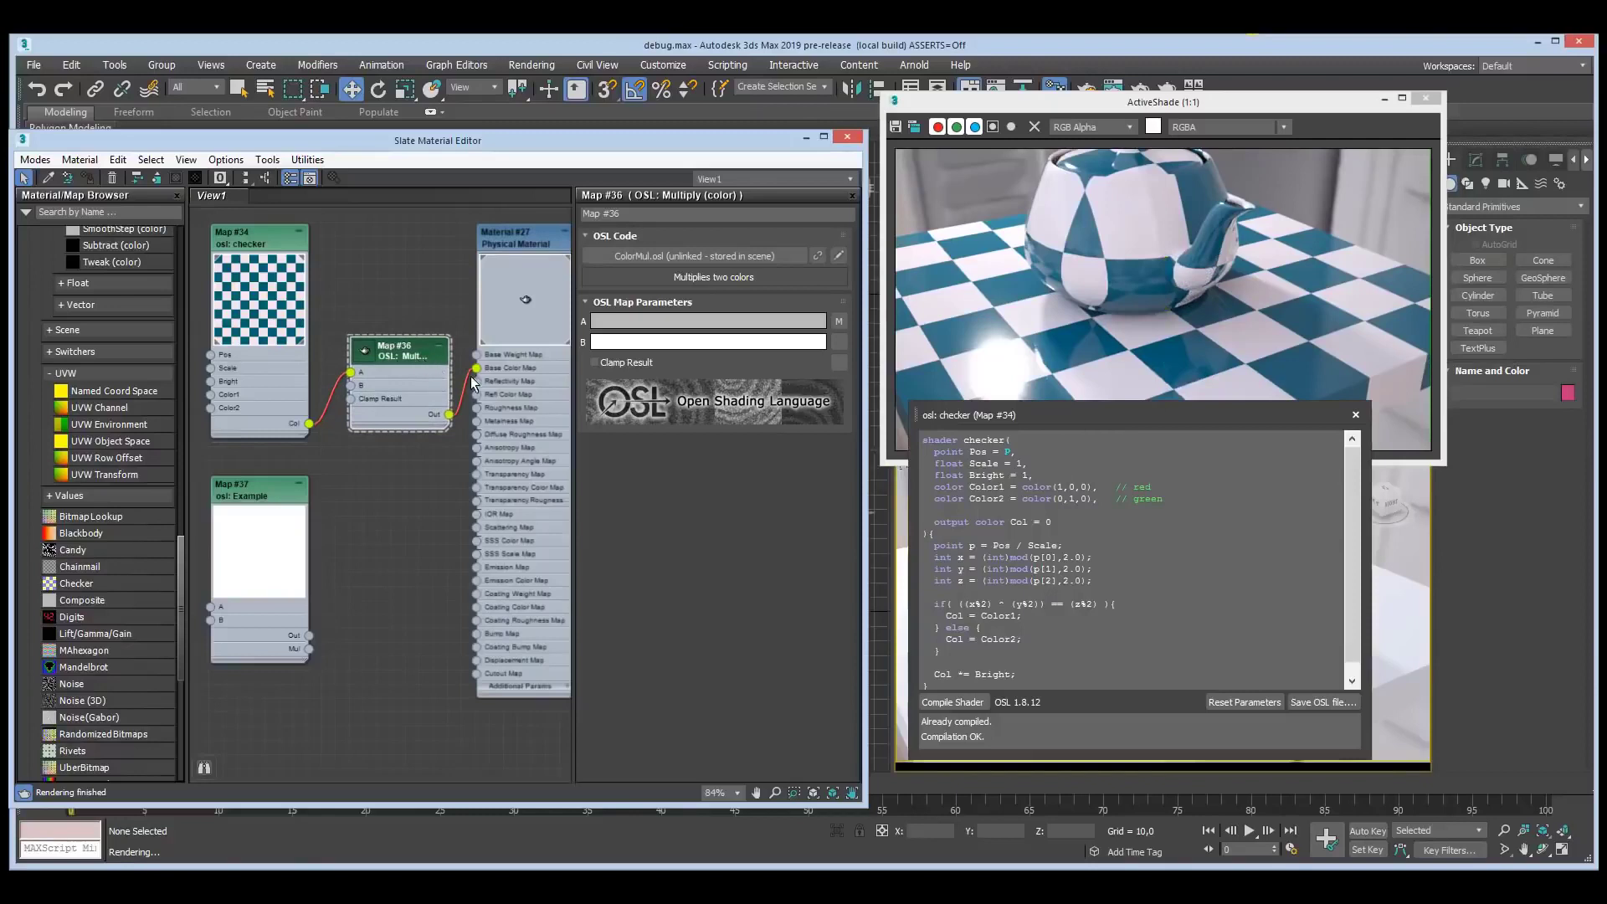
- Add a 'float X = 10.' input to the Multiply shader code and compile it
click(839, 255)
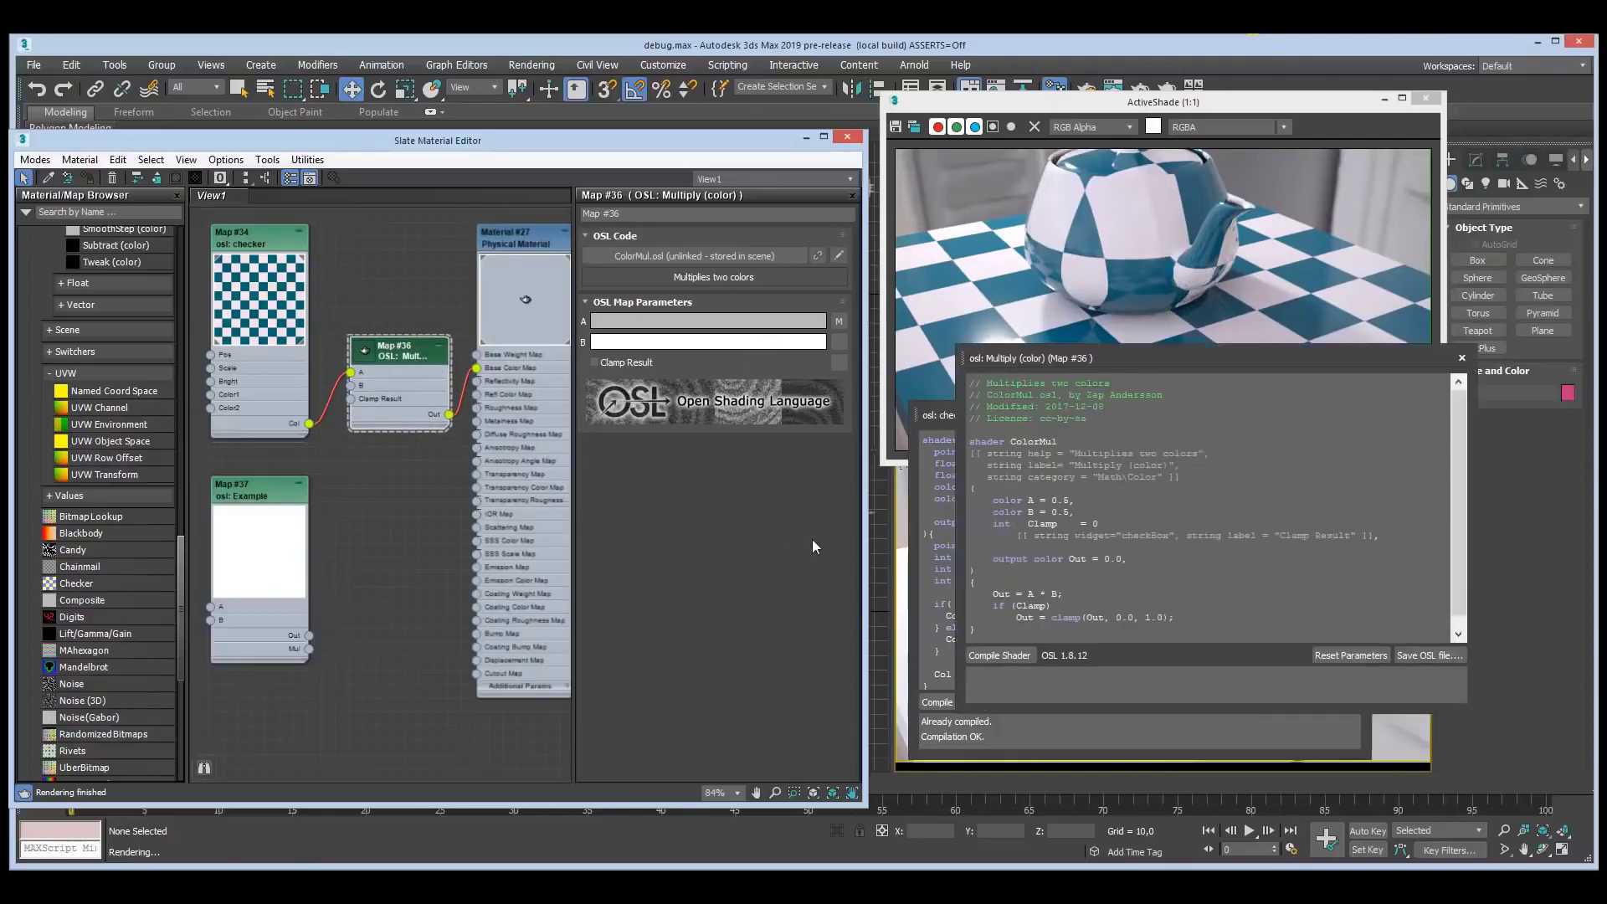
click(1218, 507)
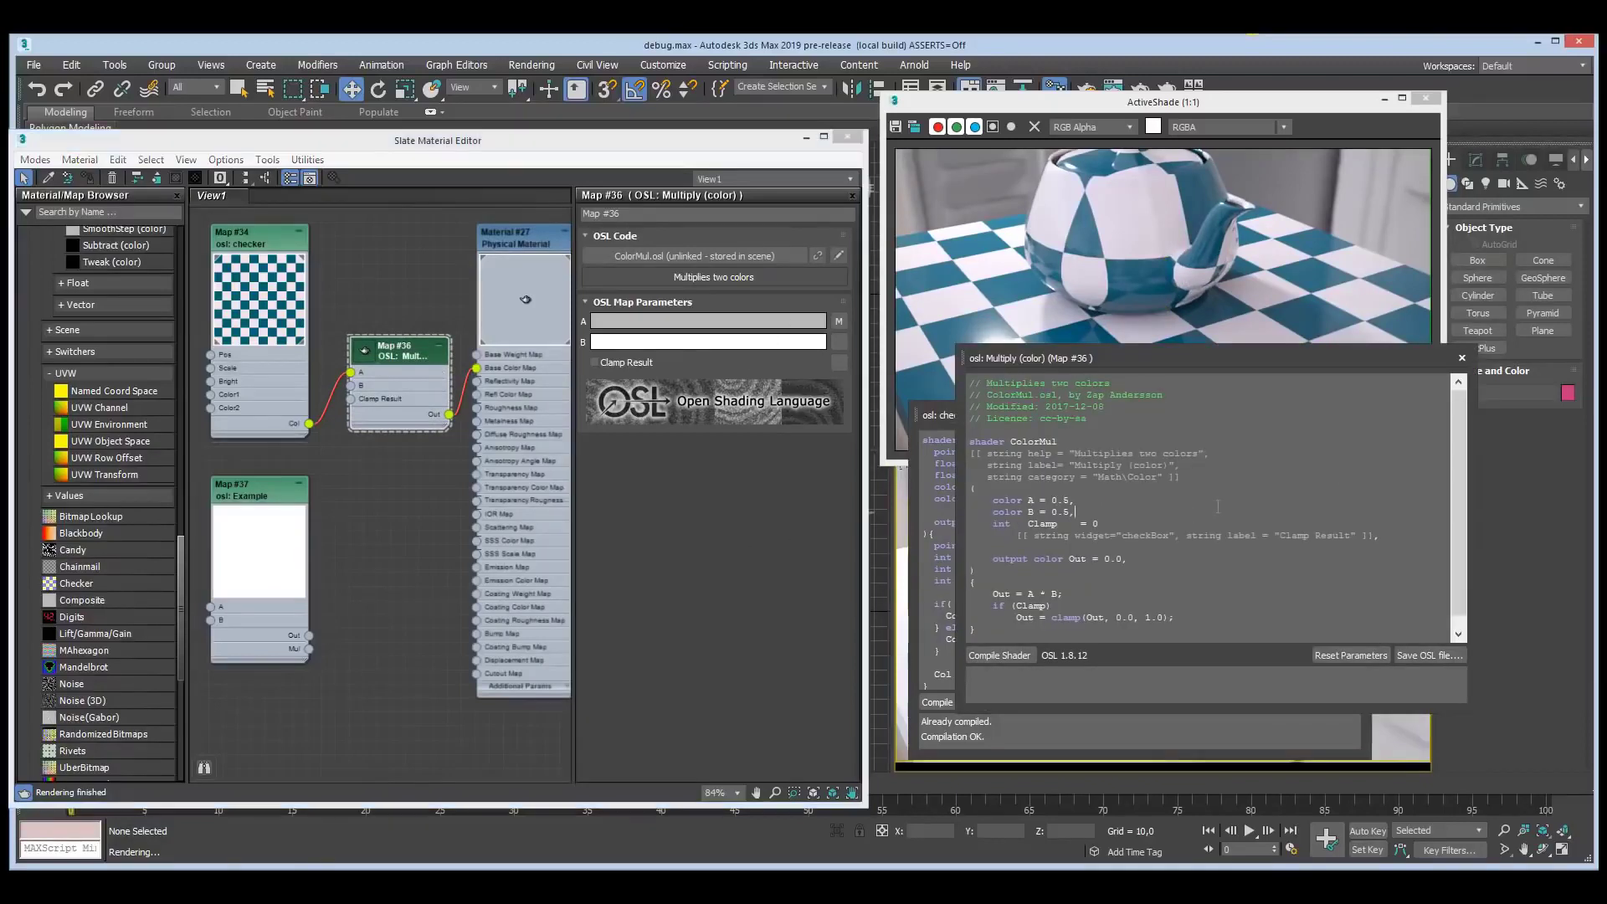
key(Return)
text(fl)
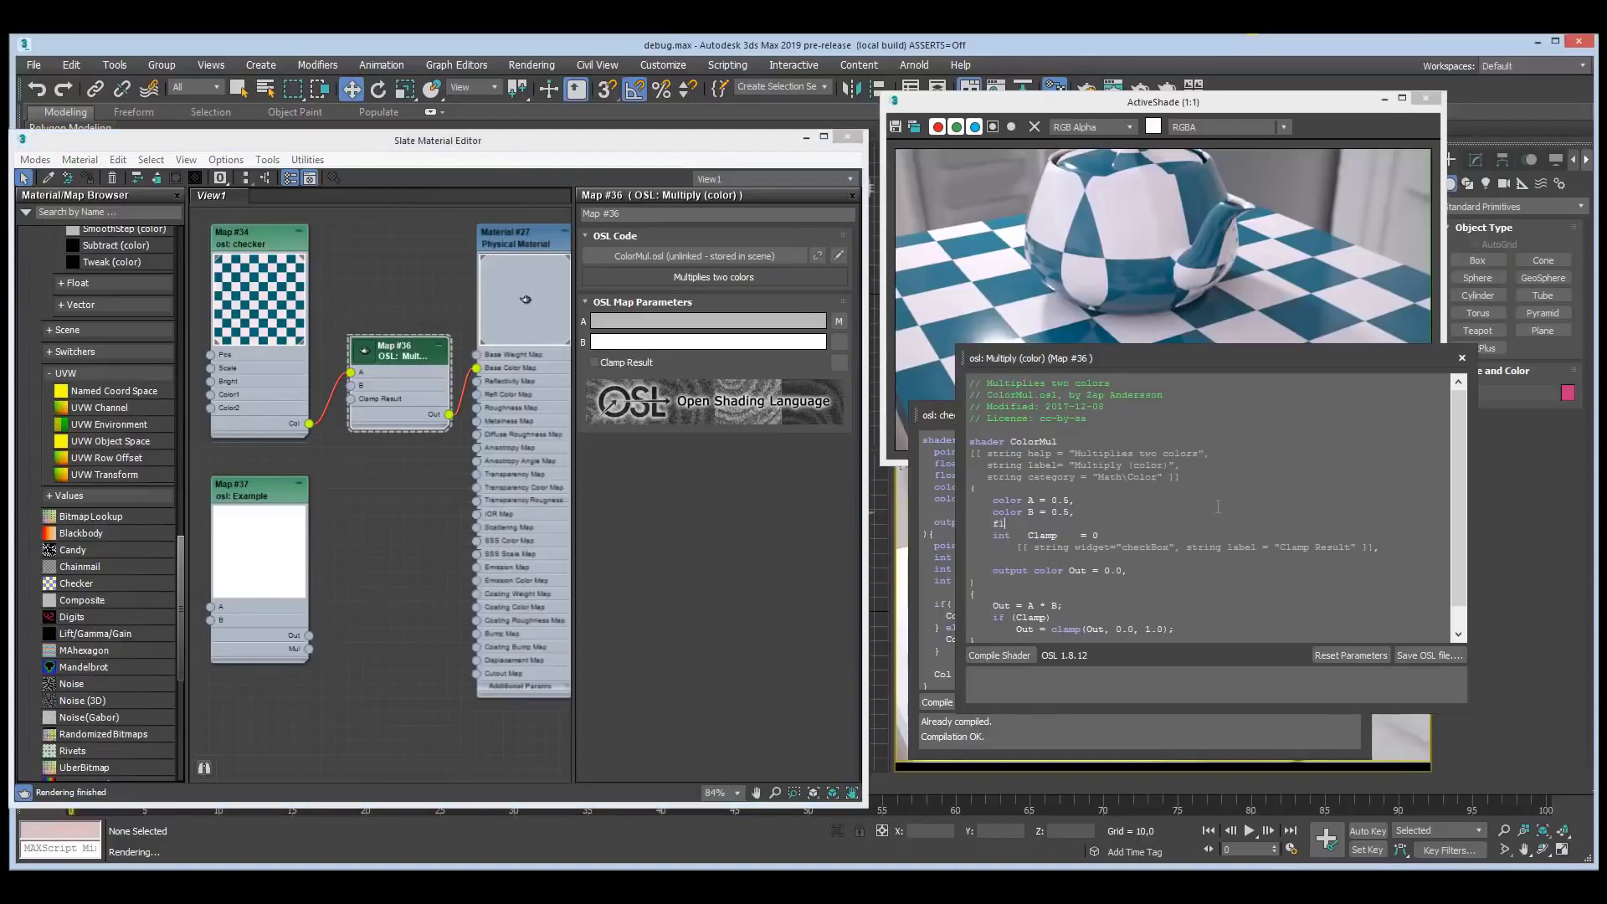
text(oat X = 10.0,)
click(1013, 656)
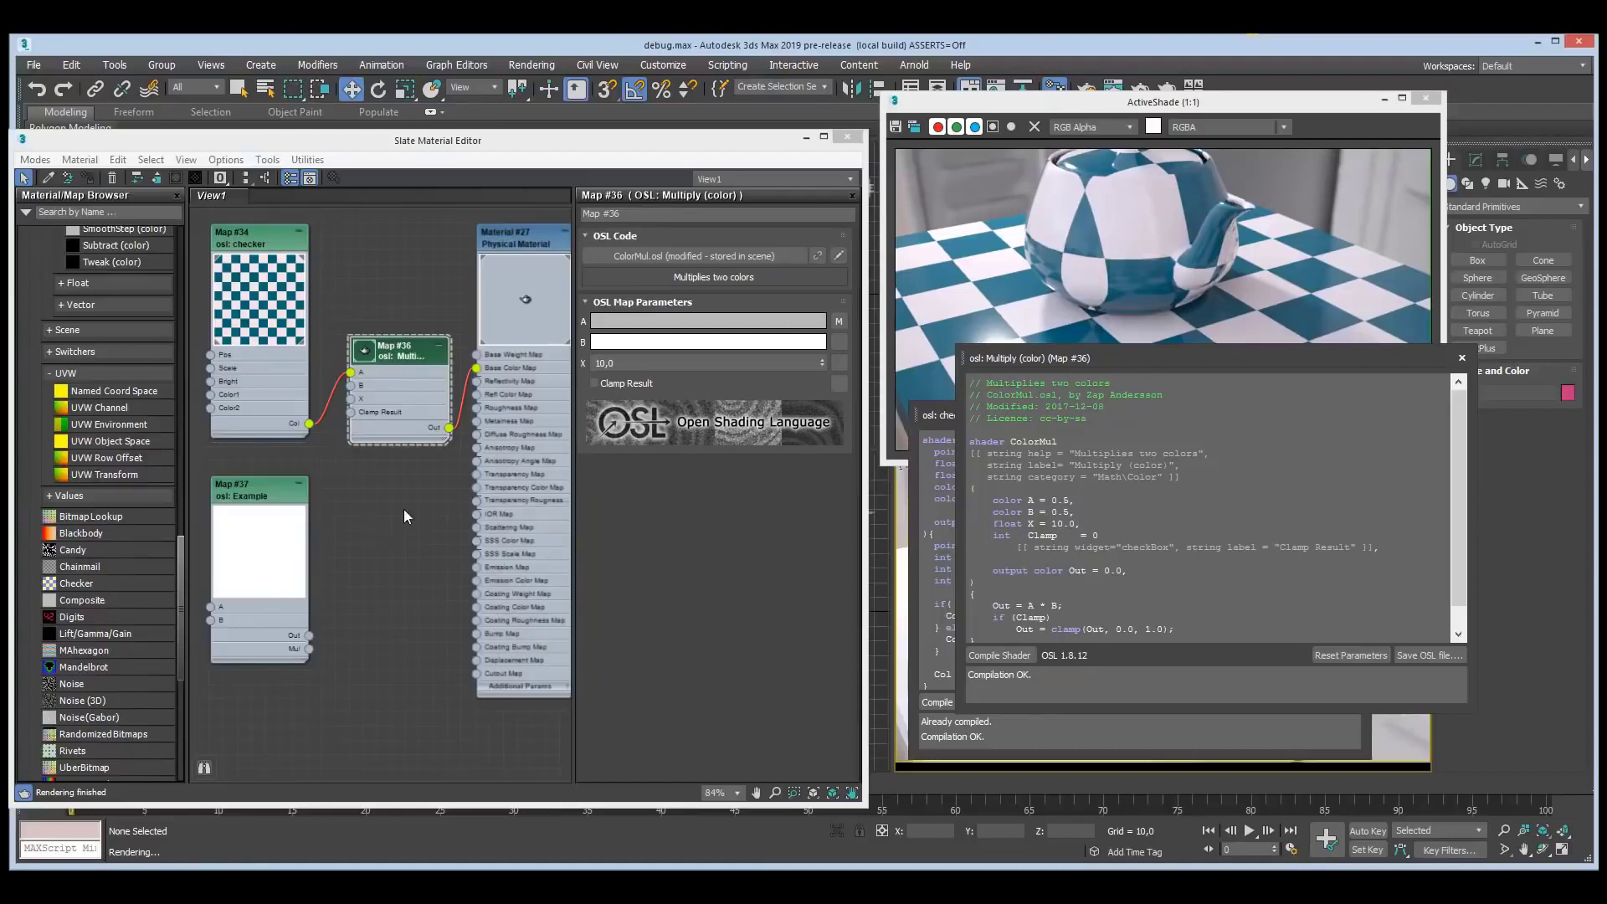
- Relink the Multiply map to ColorMul.osl, discarding the local edit
click(815, 260)
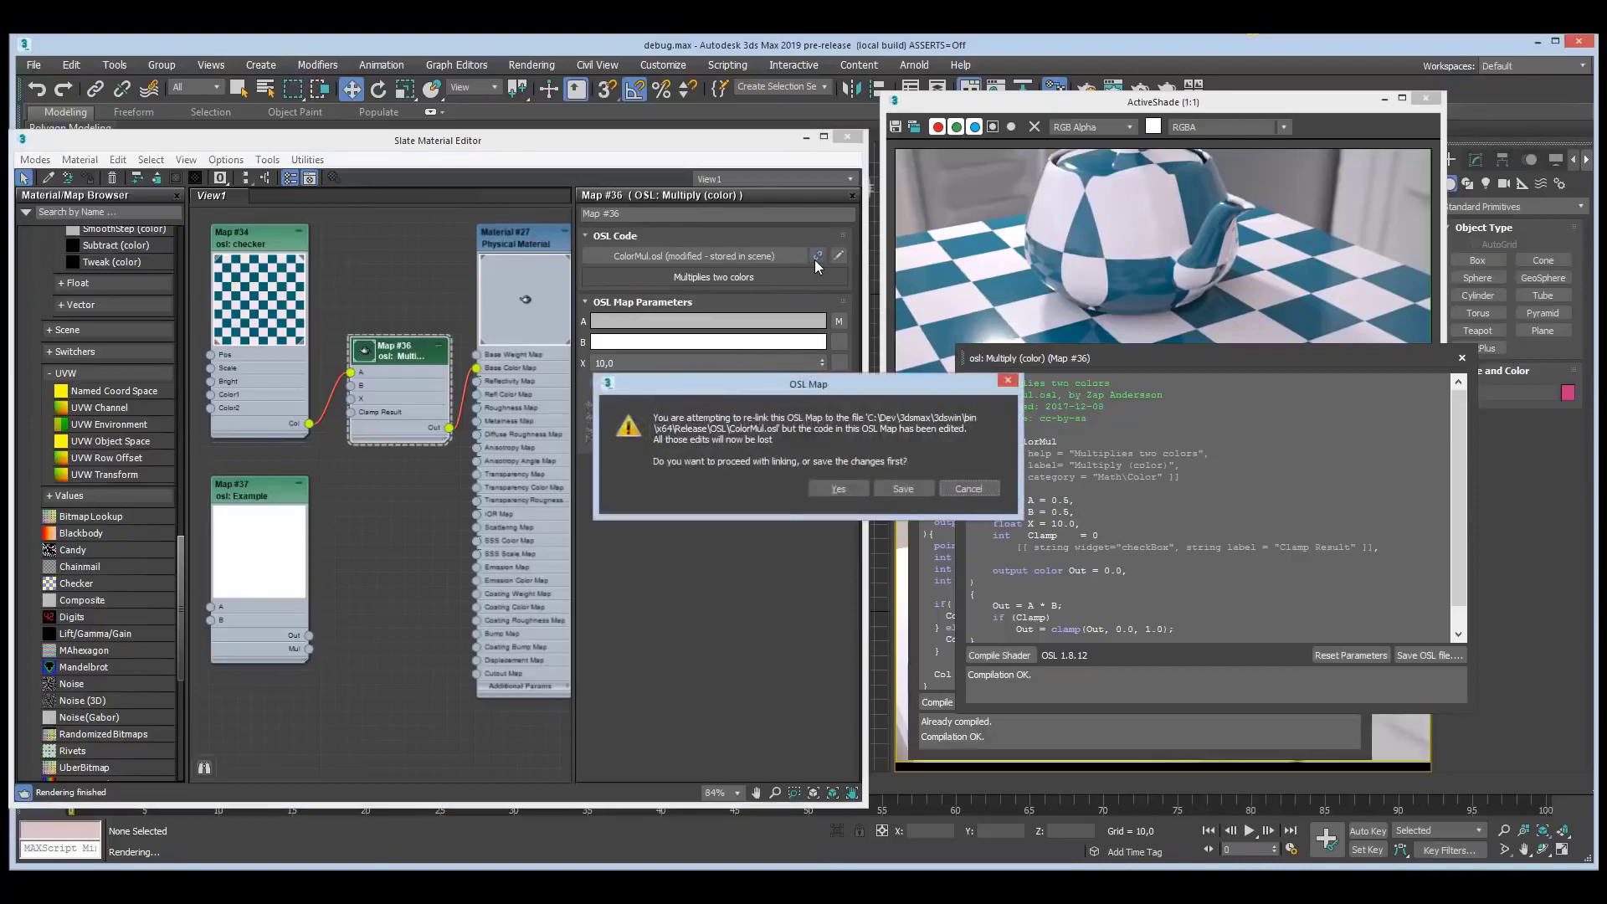
click(837, 487)
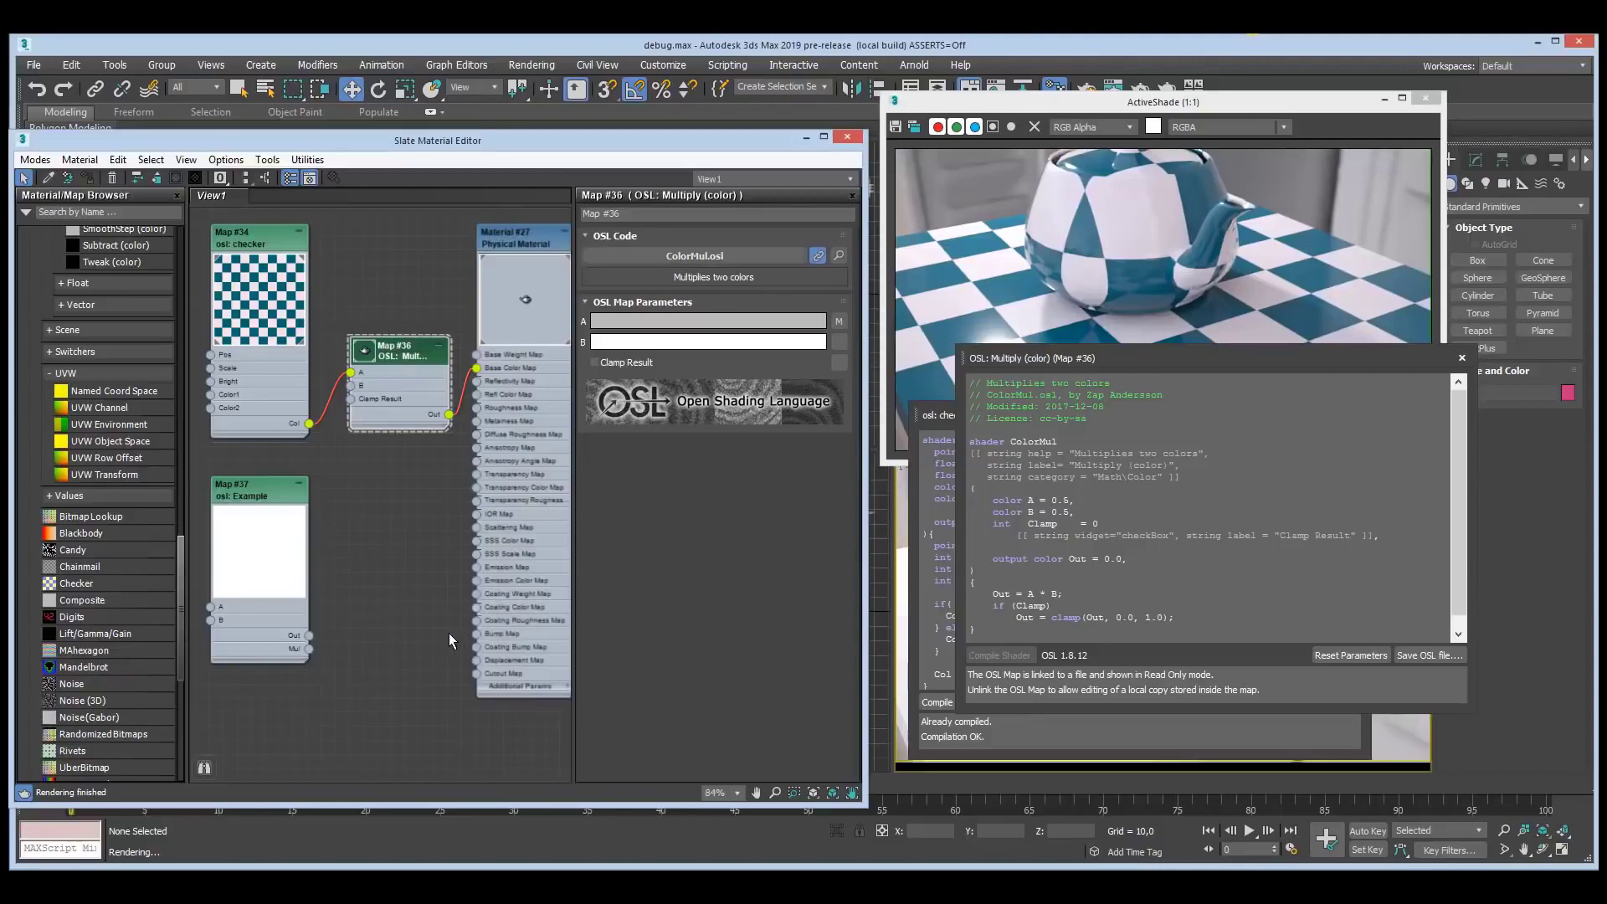
double_click(255, 501)
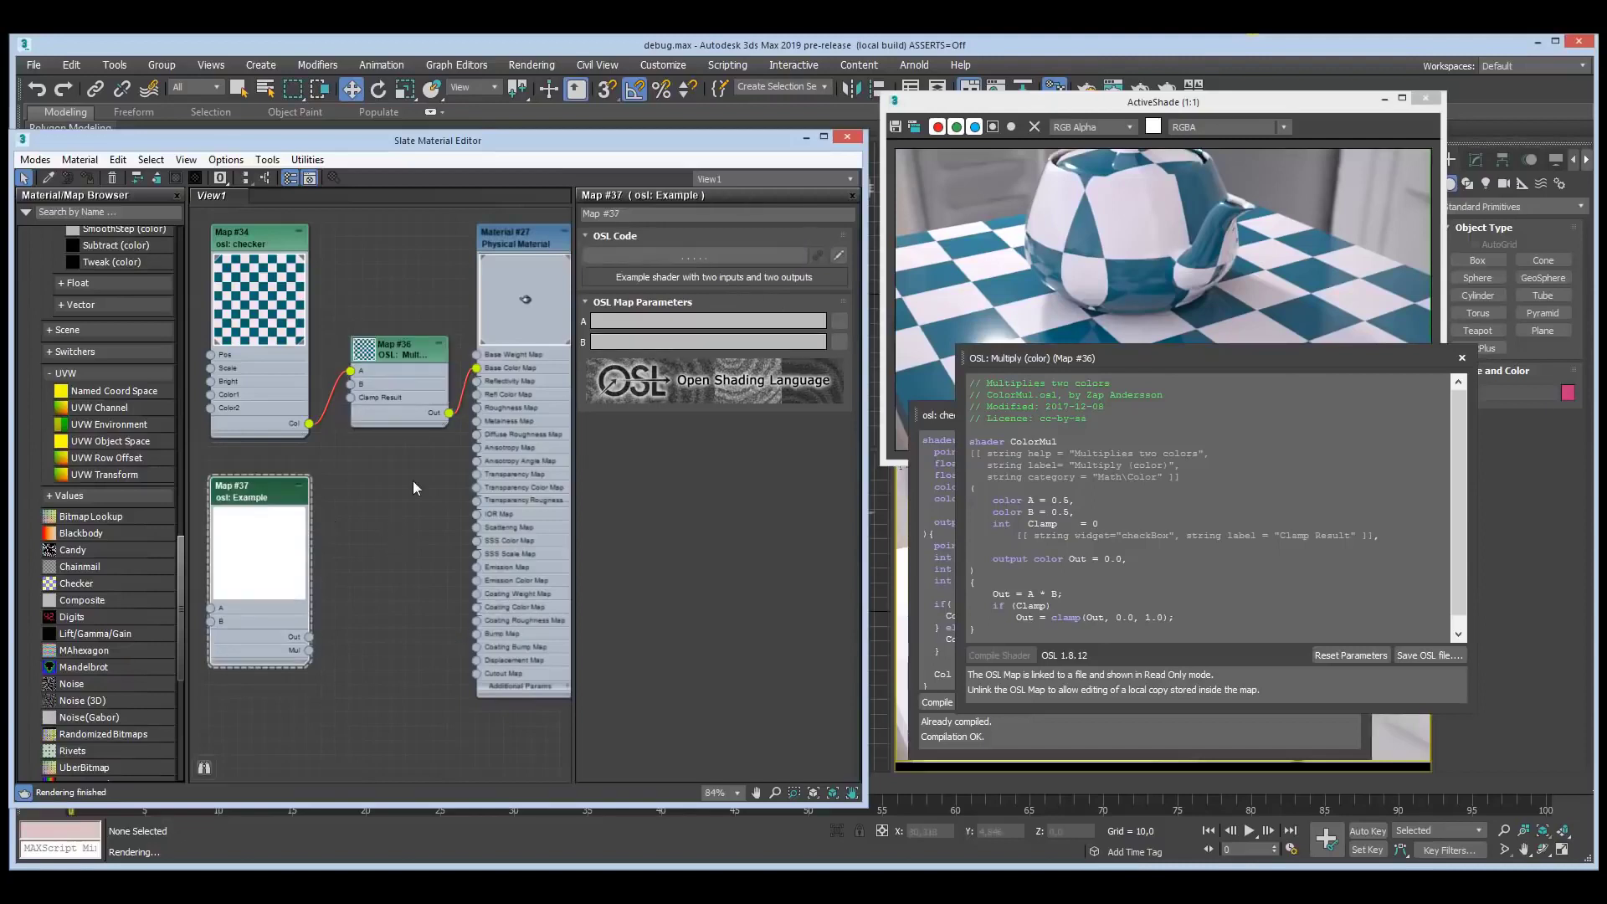
- Load uncle-bobs.osl, the Donut Shader, into Map #37
middle_drag(342, 609, 373, 484)
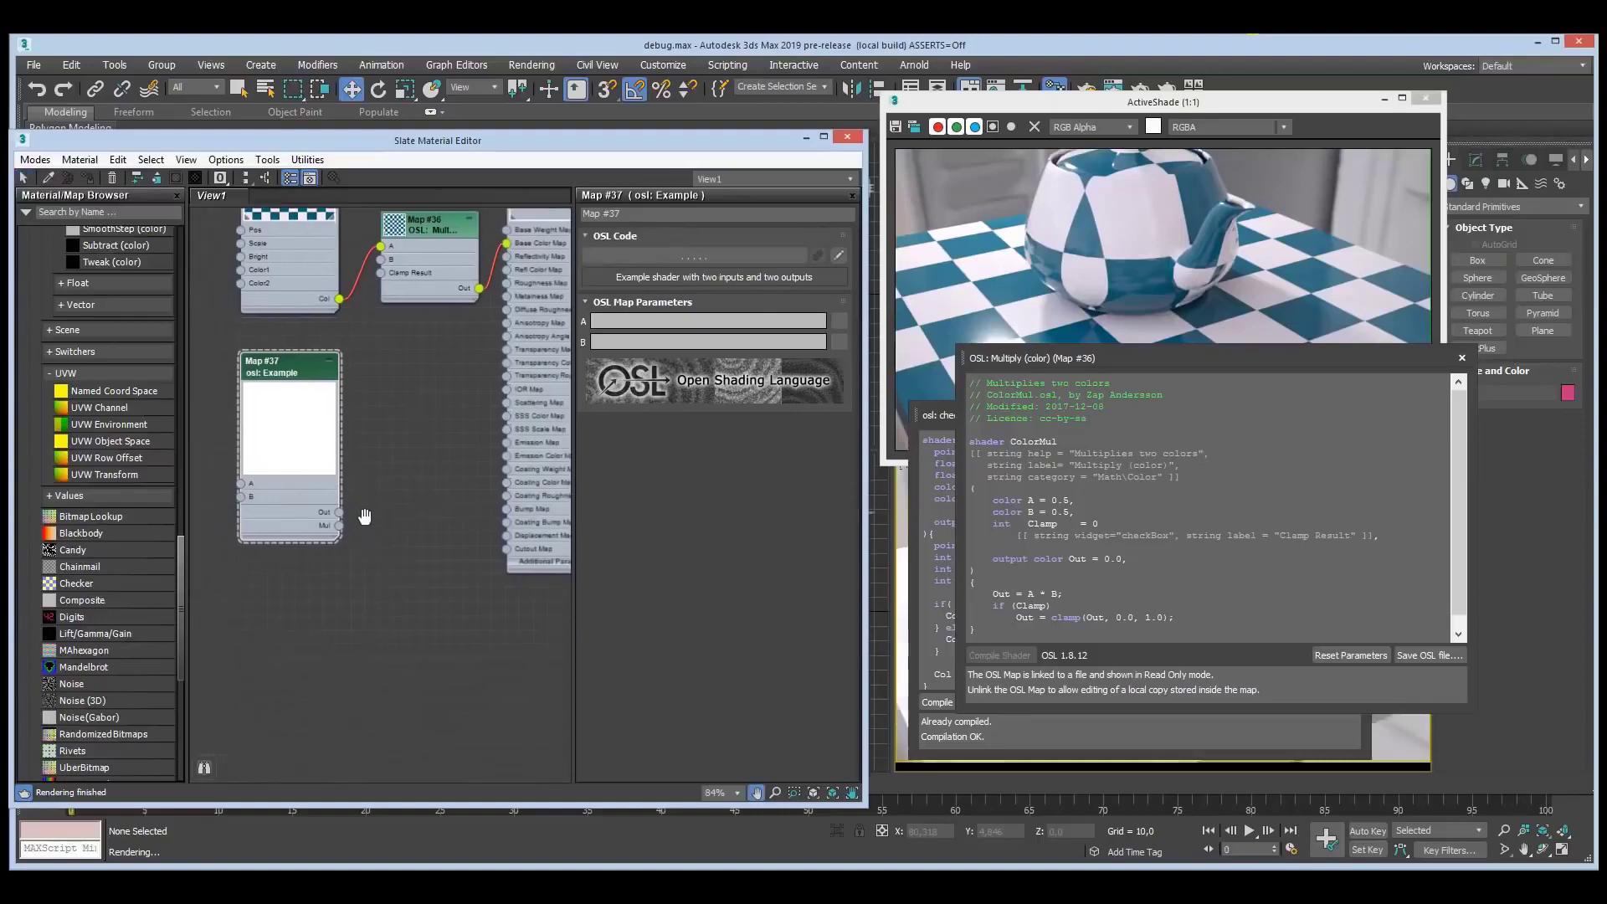
click(716, 258)
key(Return)
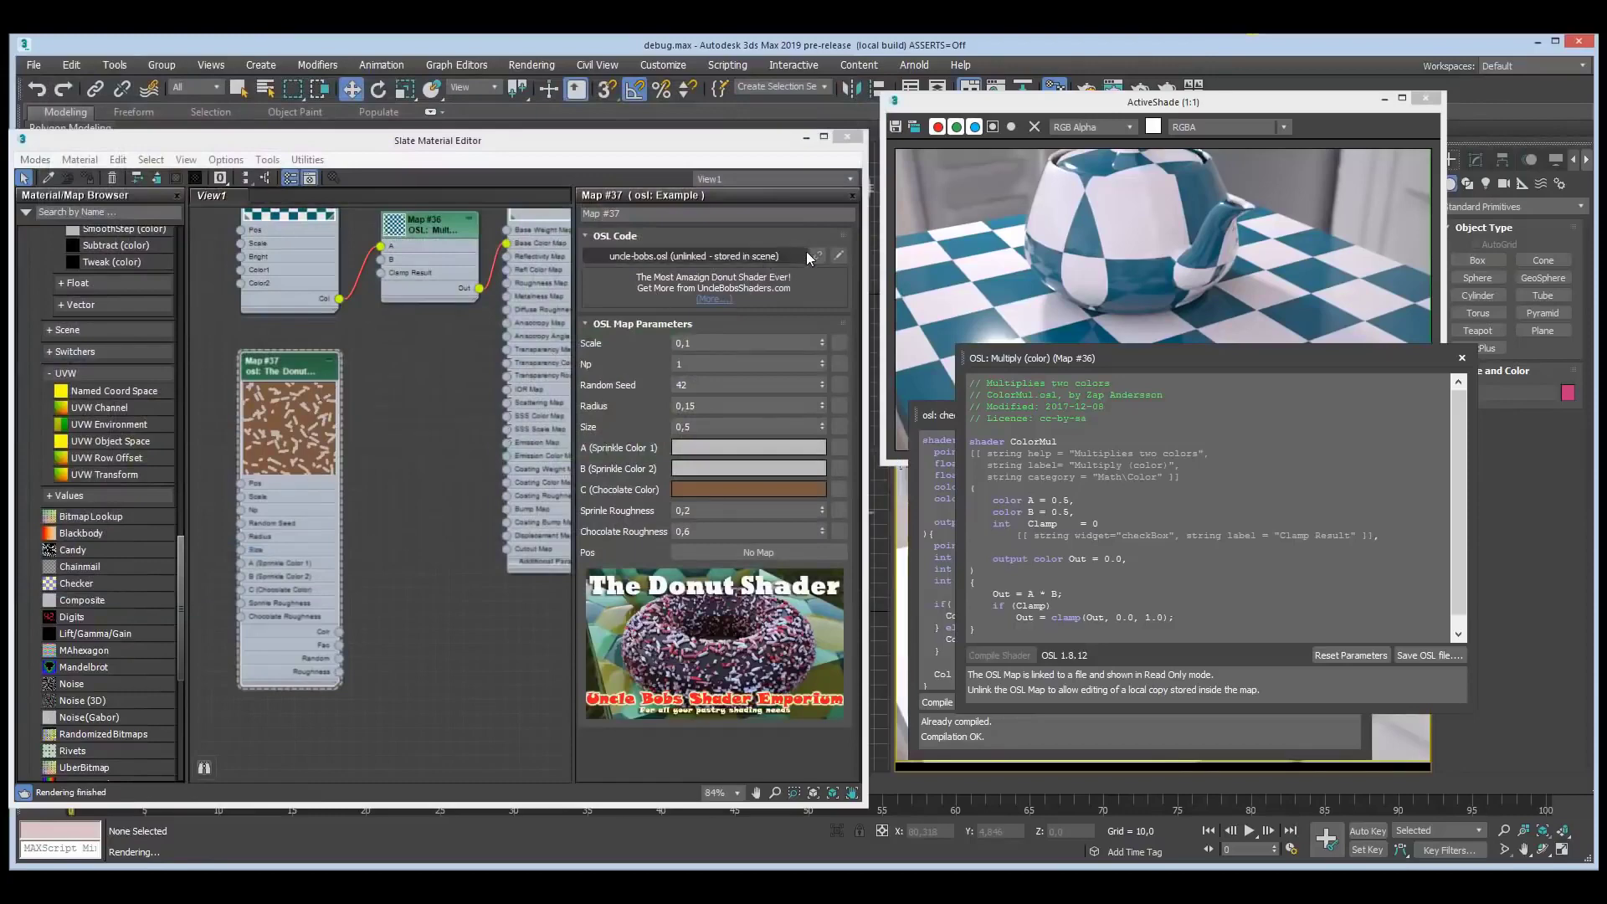
- Open the Donut Shader's code and position its window beside the Random Seed parameters
click(838, 257)
drag(1006, 215, 1110, 195)
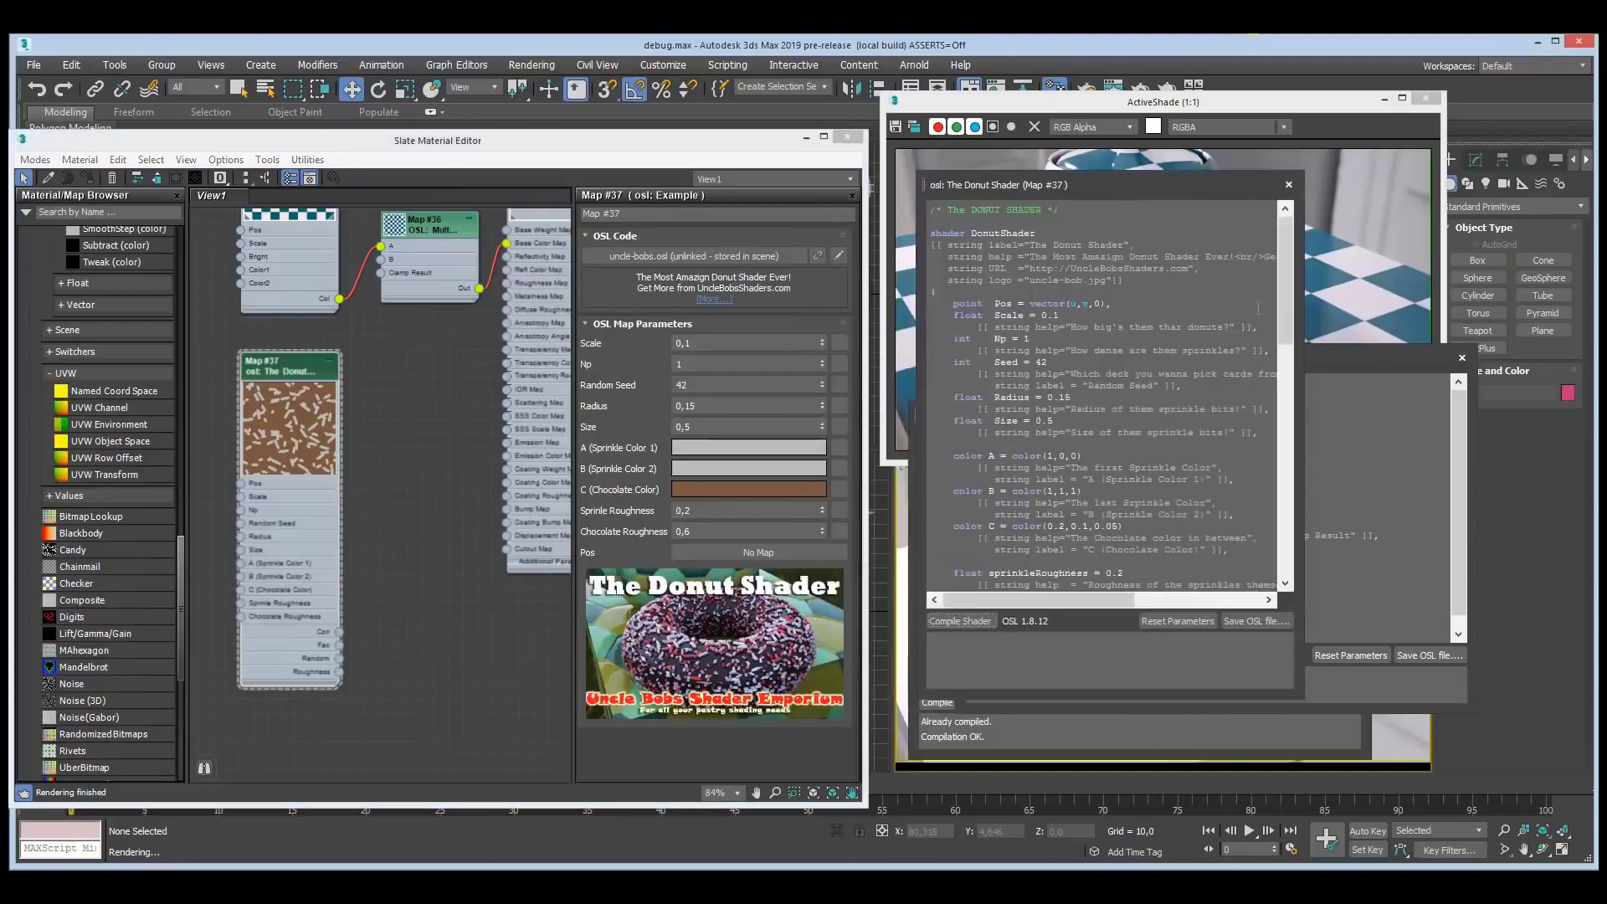
drag(1285, 281, 1285, 309)
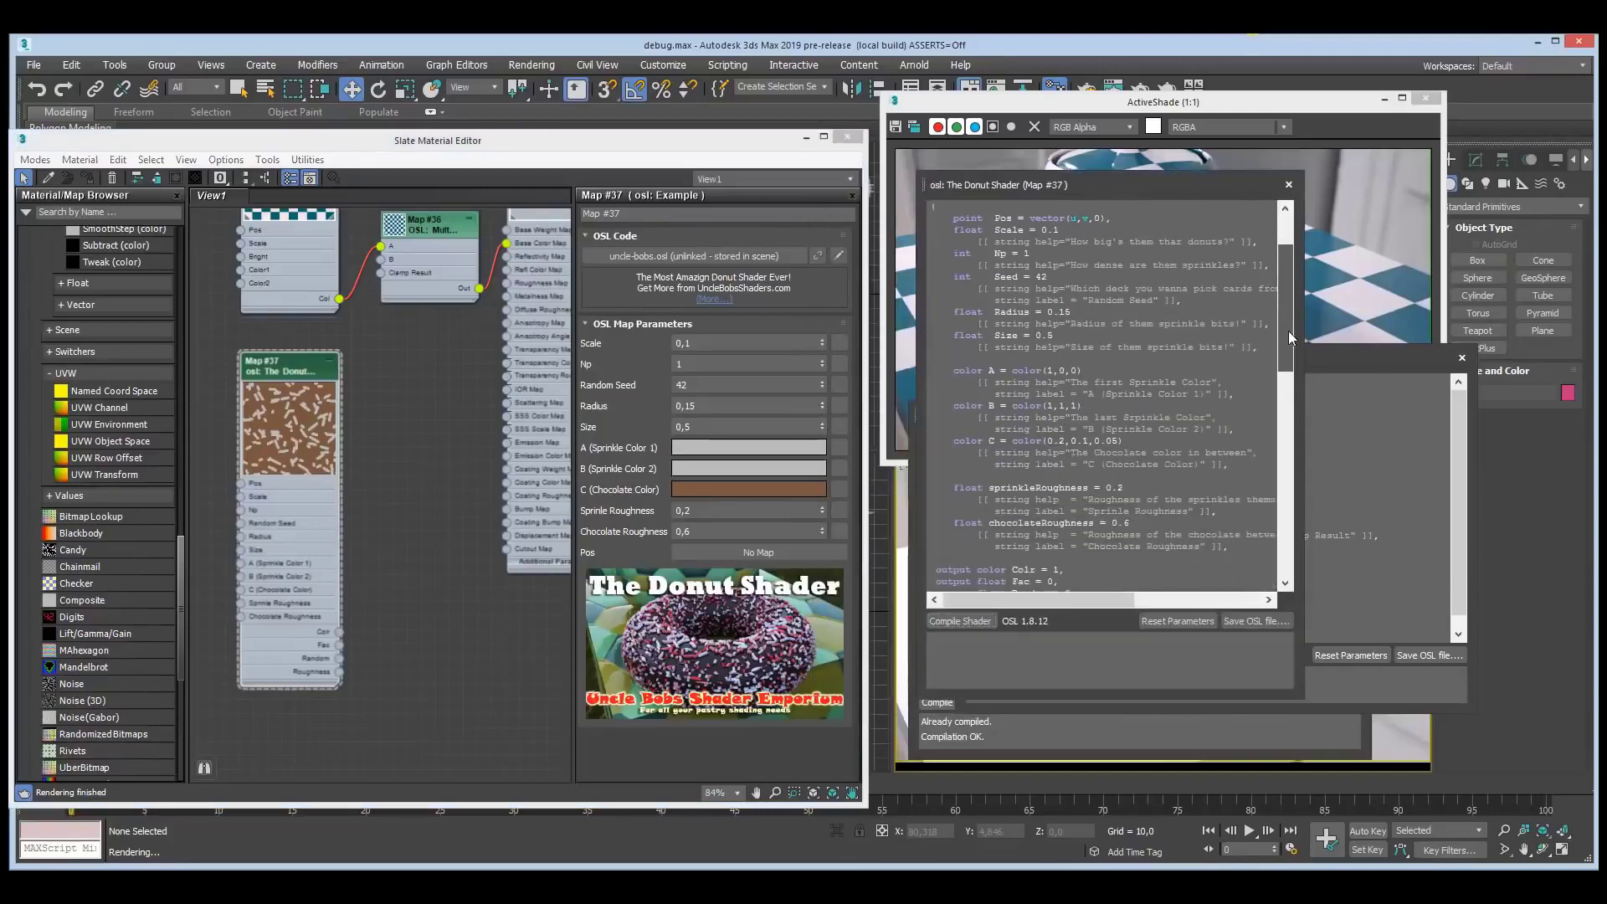
click(719, 407)
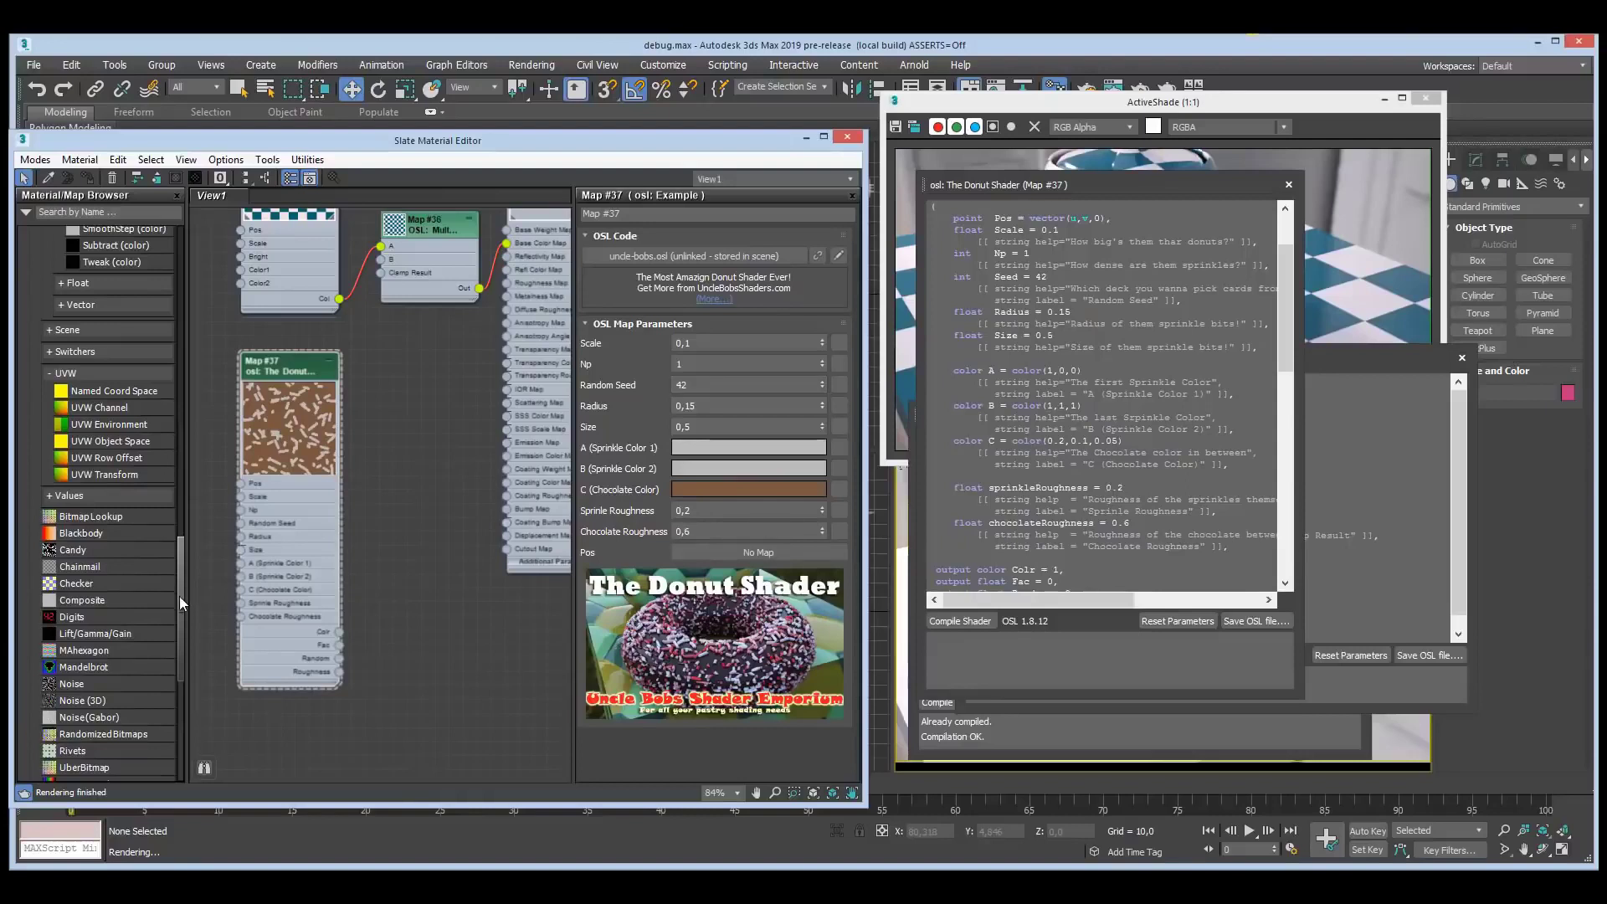
drag(179, 596, 178, 619)
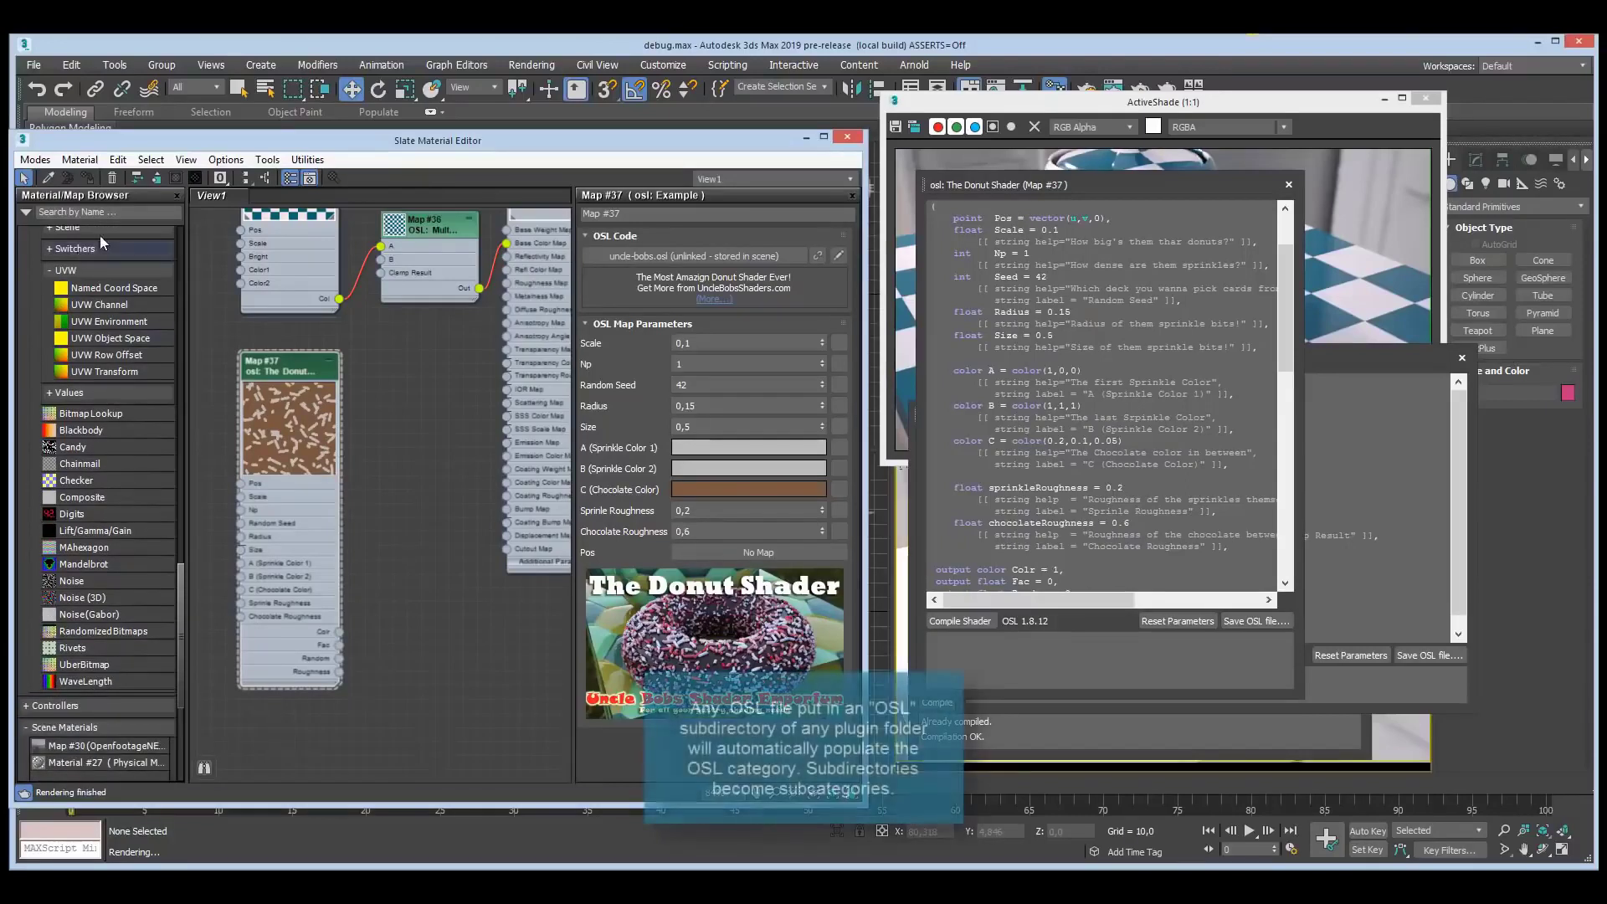